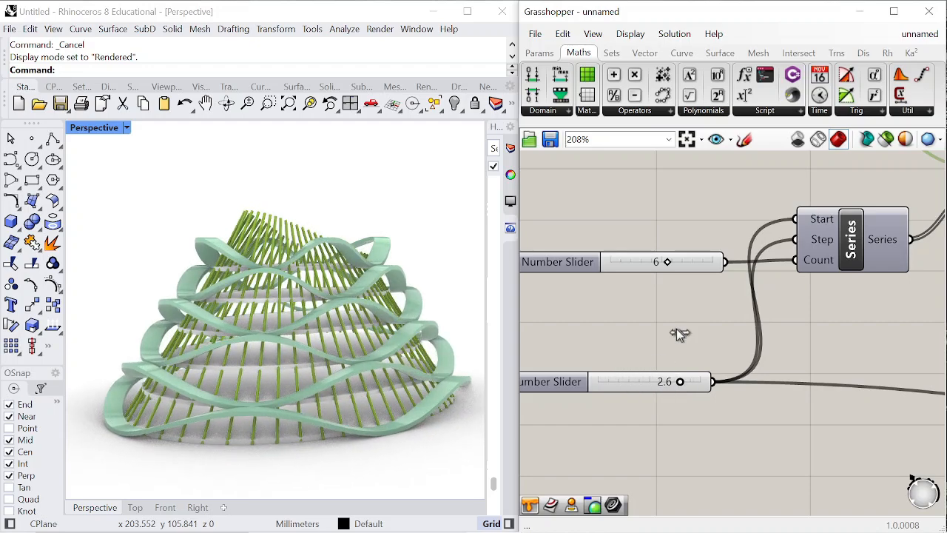
pyautogui.moveTo(680, 332); pyautogui.dragTo(705, 380, button='right')
pyautogui.scroll(-1, 704, 381)
pyautogui.moveTo(695, 322)
pyautogui.mouseDown()
pyautogui.moveTo(714, 322)
pyautogui.moveTo(676, 321)
pyautogui.moveTo(698, 324)
pyautogui.mouseUp()
pyautogui.moveTo(623, 213)
pyautogui.mouseDown()
pyautogui.moveTo(643, 214)
pyautogui.moveTo(631, 215)
pyautogui.mouseUp()
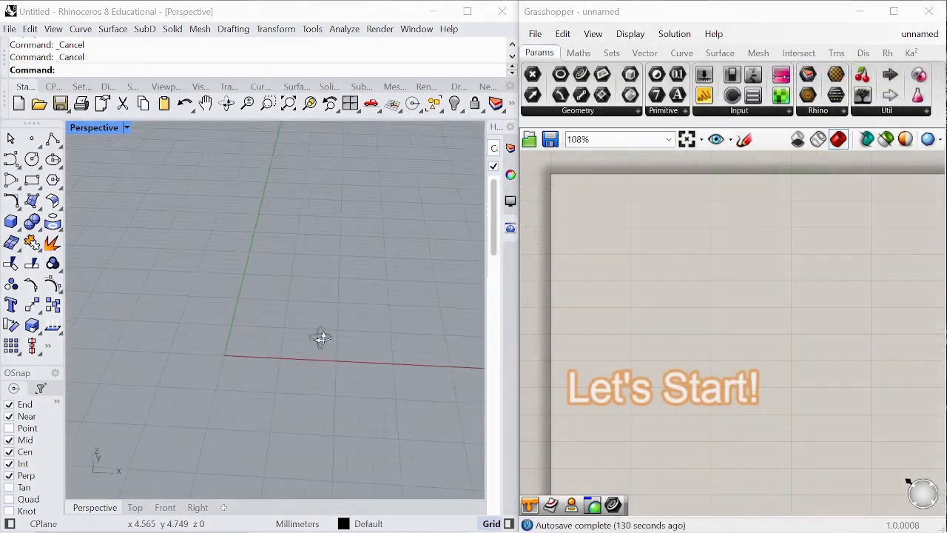
# Add an Ellipse component to the empty Grasshopper canvas
pyautogui.moveTo(320, 337); pyautogui.dragTo(370, 333, button='right')
pyautogui.scroll(6, 630, 279)
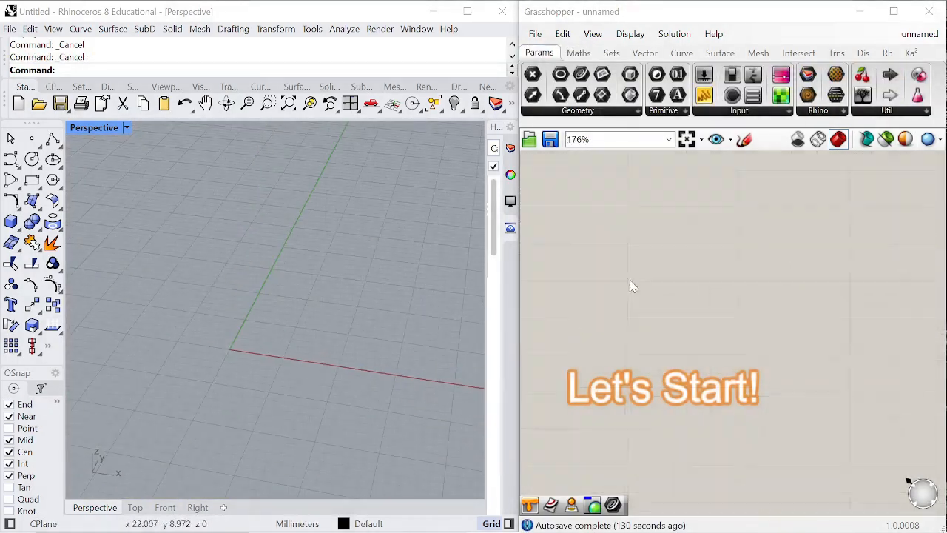
pyautogui.doubleClick(669, 275)
pyautogui.write('ellip')
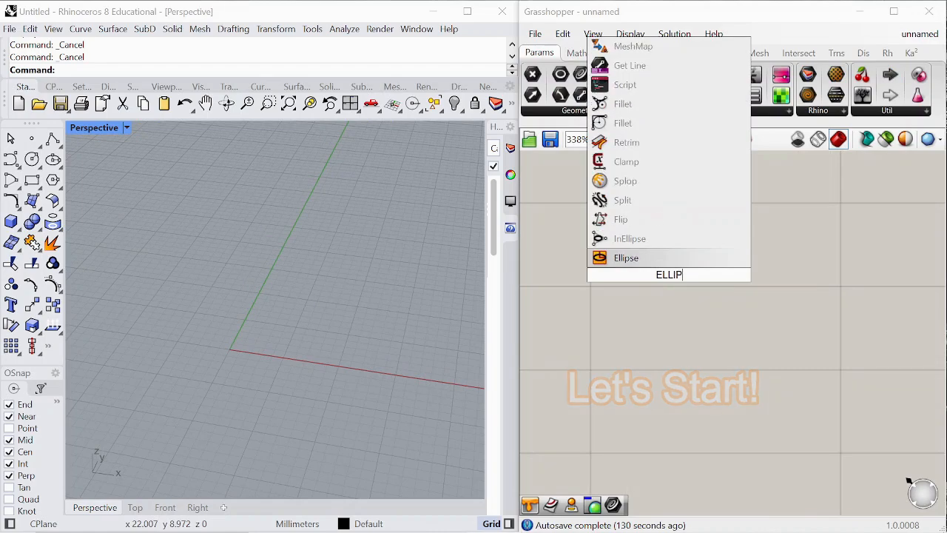
pyautogui.press('Return')
pyautogui.scroll(-5, 769, 296)
pyautogui.scroll(2, 629, 239)
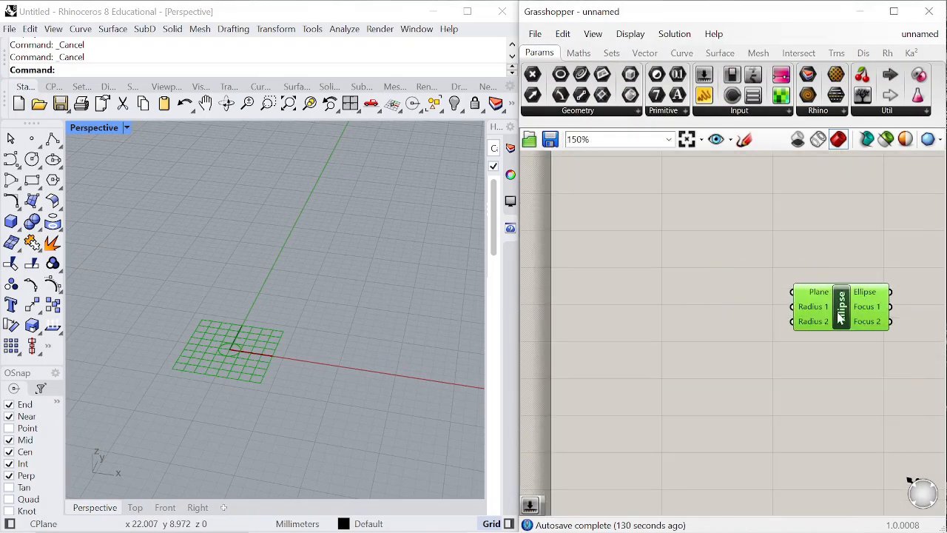
# Add two number sliders starting at 1 and feed them into the Ellipse's radii, with Radius 1 at 12 and Radius 2 at 8
pyautogui.doubleClick(675, 324)
pyautogui.write('1<')
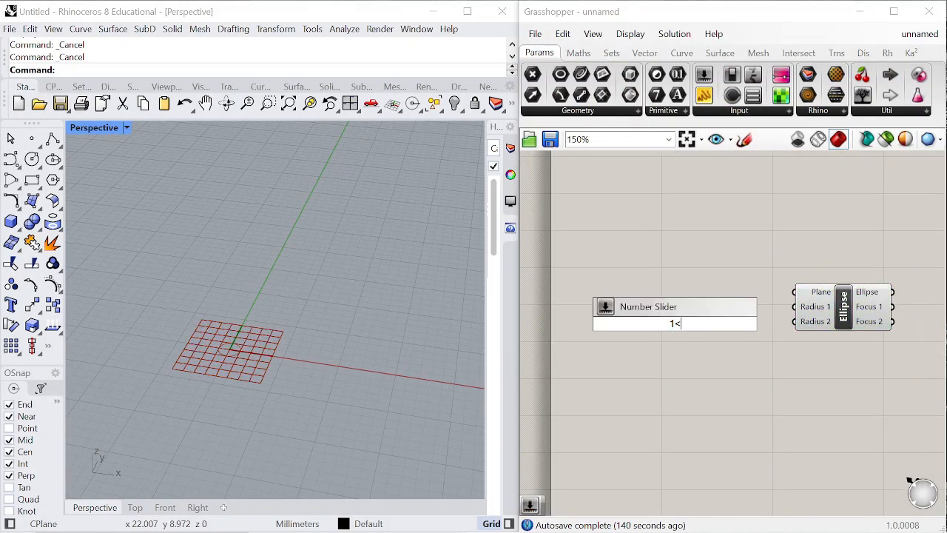
pyautogui.press('Return')
pyautogui.scroll(3, 744, 329)
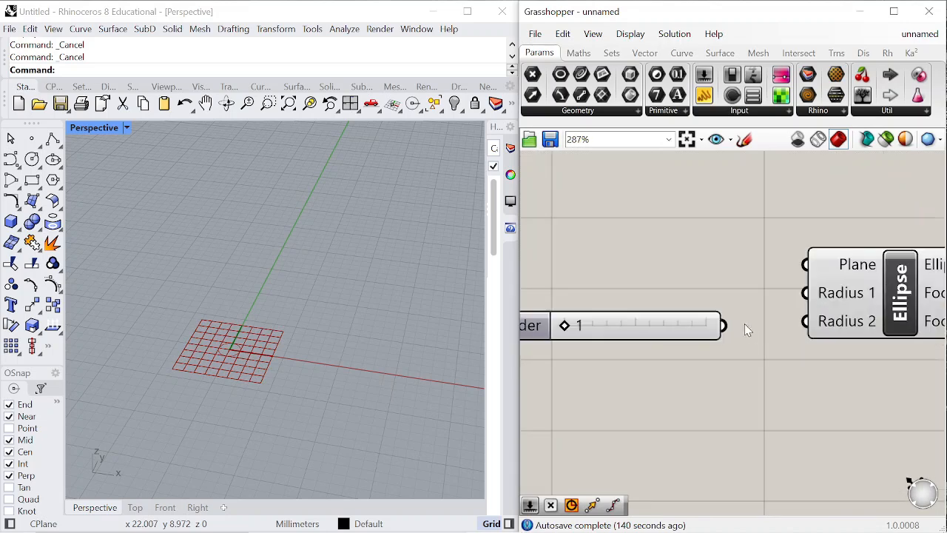
pyautogui.moveTo(527, 338); pyautogui.dragTo(585, 329)
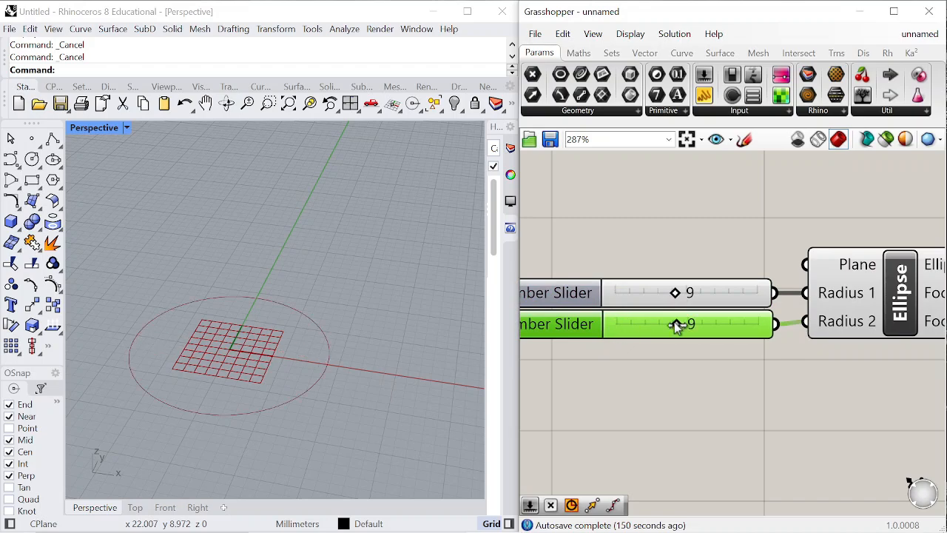
pyautogui.moveTo(674, 323); pyautogui.dragTo(668, 323)
pyautogui.moveTo(693, 294); pyautogui.dragTo(700, 296)
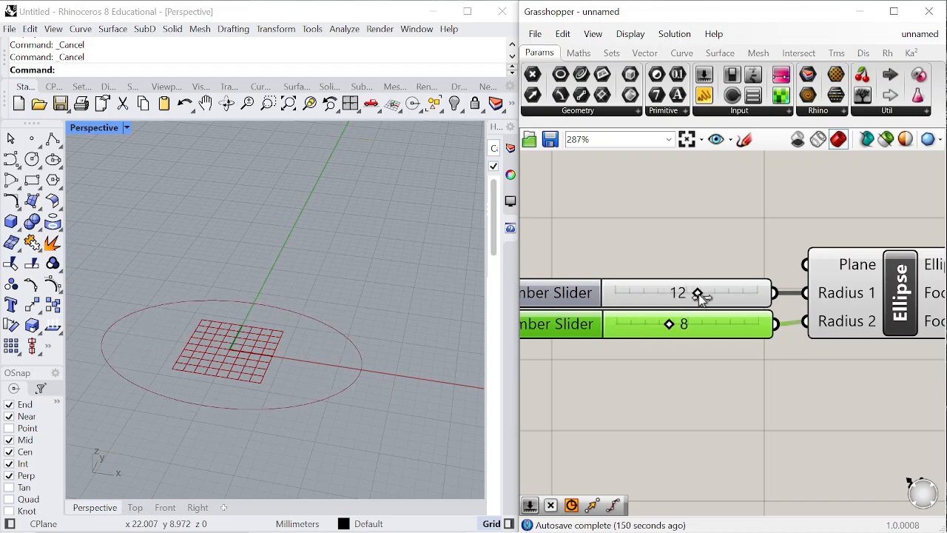
pyautogui.moveTo(389, 366); pyautogui.dragTo(357, 374, button='right')
pyautogui.scroll(-3, 740, 309)
pyautogui.scroll(5, 728, 309)
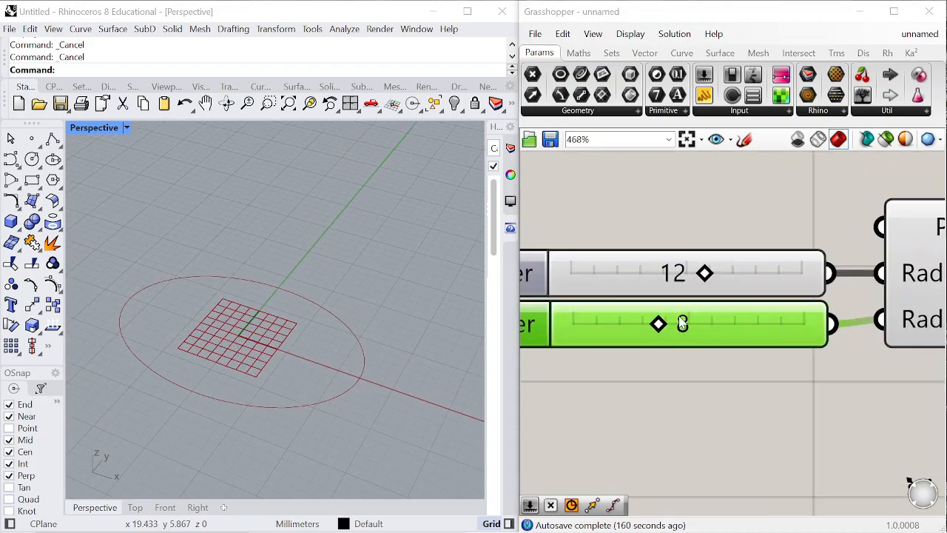
# Add an Offset Curve component after the Ellipse and connect the Ellipse output to its Curve input
pyautogui.scroll(-6, 703, 302)
pyautogui.scroll(2, 866, 301)
pyautogui.doubleClick(866, 301)
pyautogui.write('O')
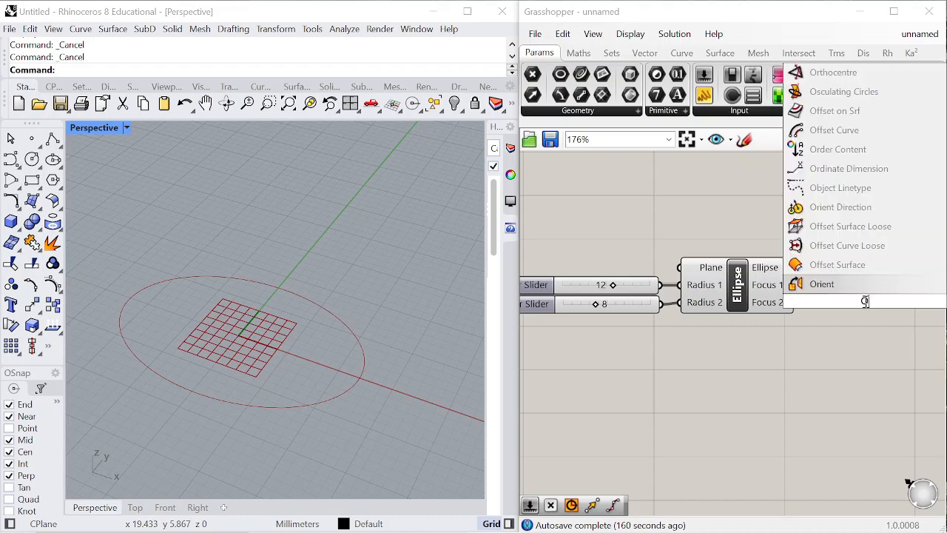
pyautogui.write('FFSET')
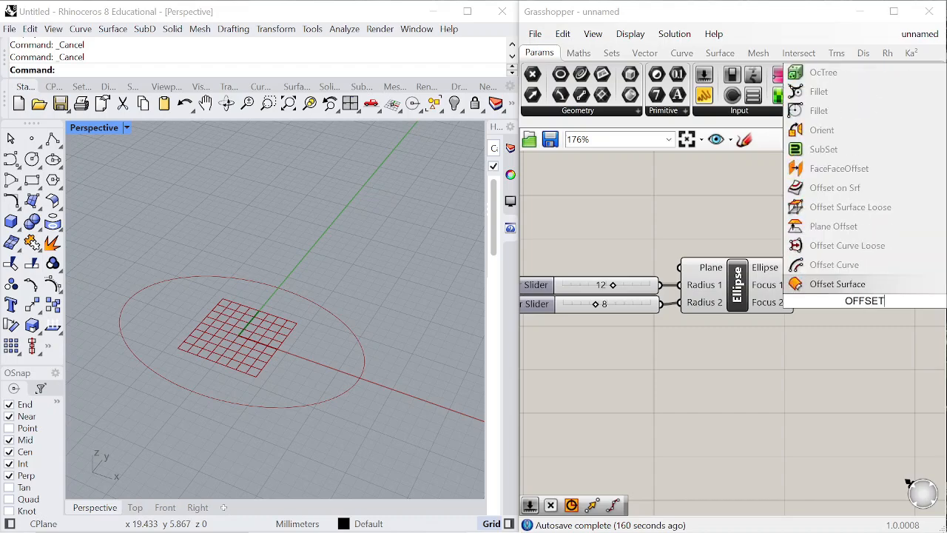
pyautogui.click(868, 263)
pyautogui.scroll(-3, 642, 296)
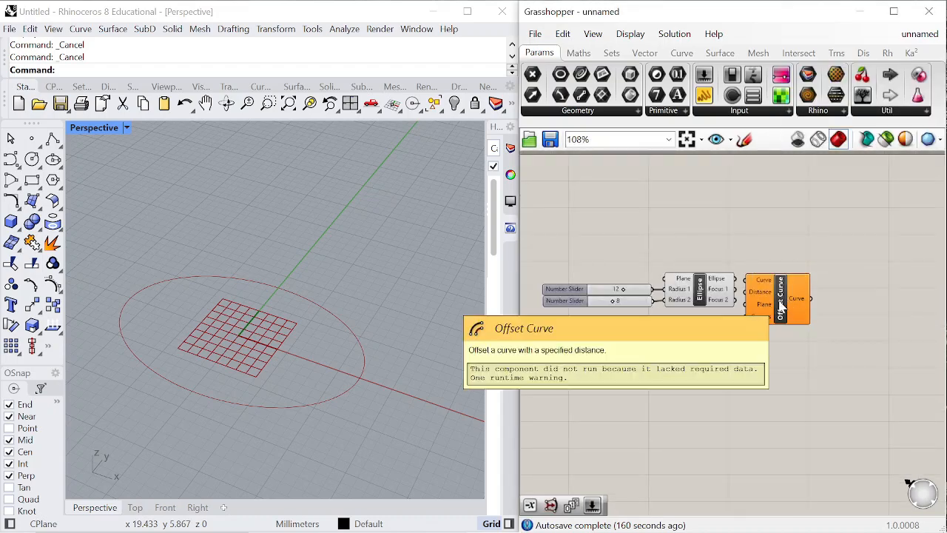
pyautogui.click(786, 306)
pyautogui.scroll(4, 747, 285)
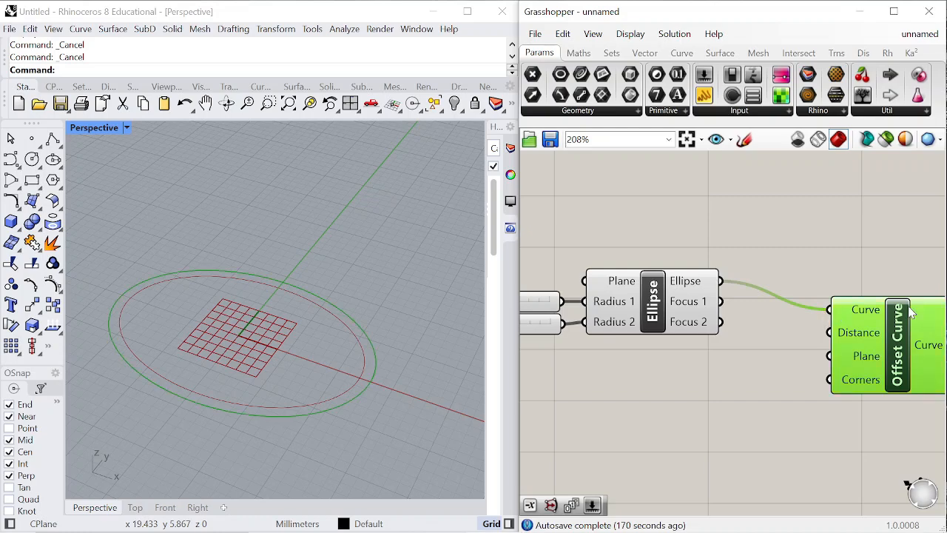
pyautogui.moveTo(911, 312); pyautogui.dragTo(921, 291, button='right')
pyautogui.moveTo(881, 326); pyautogui.dragTo(879, 378)
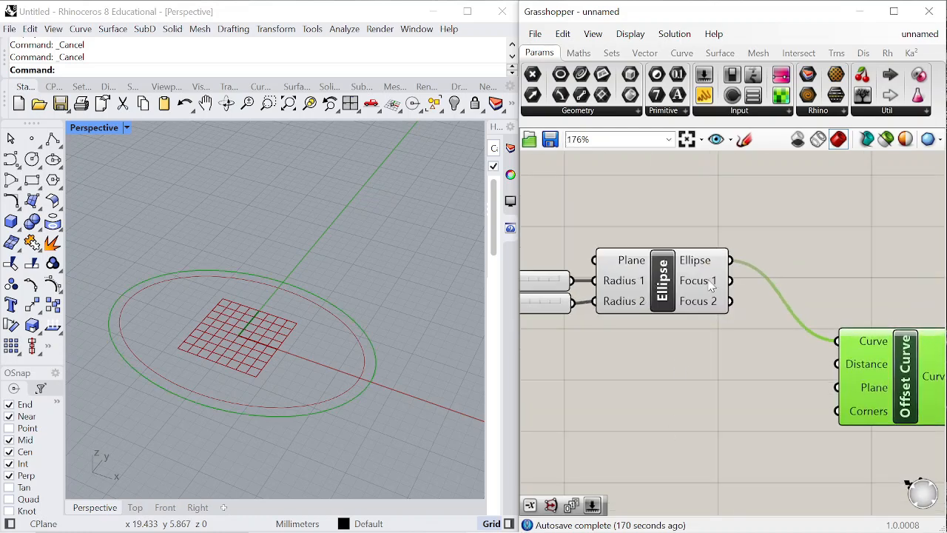
# Add a Series component below the Ellipse and connect its output to the Offset Curve's Distance input
pyautogui.scroll(-2, 643, 359)
pyautogui.doubleClick(643, 359)
pyautogui.write('series')
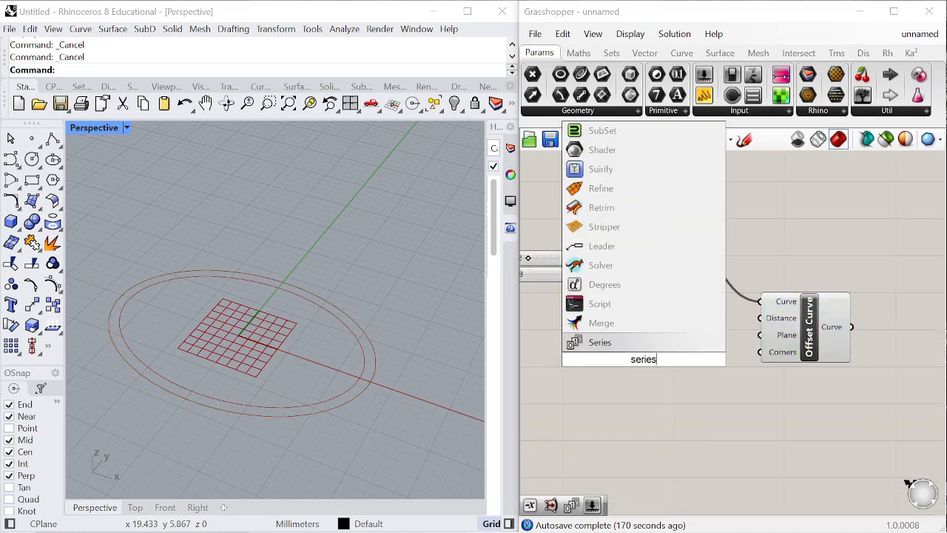
pyautogui.press('Return')
pyautogui.scroll(3, 720, 363)
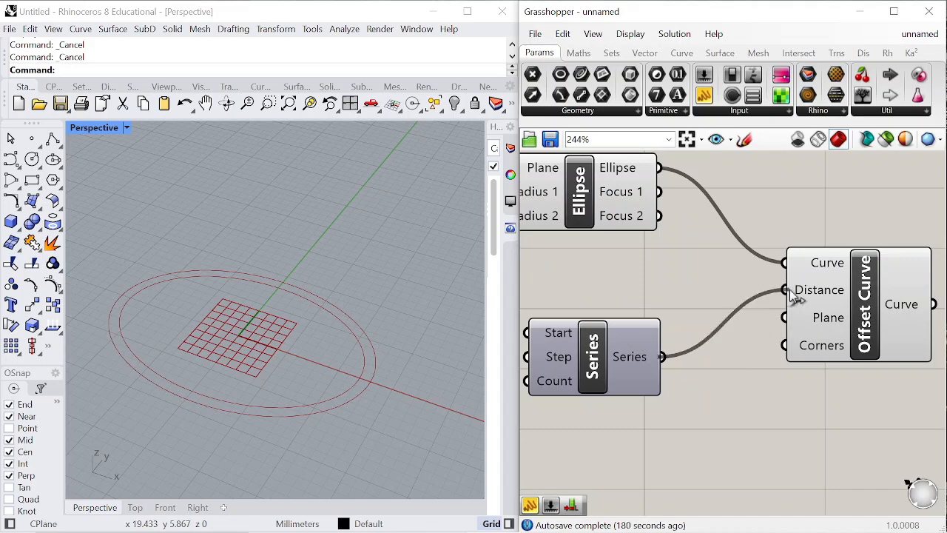
pyautogui.scroll(-3, 770, 264)
pyautogui.moveTo(789, 291); pyautogui.dragTo(841, 276)
pyautogui.scroll(2, 762, 265)
pyautogui.moveTo(636, 321); pyautogui.dragTo(708, 311)
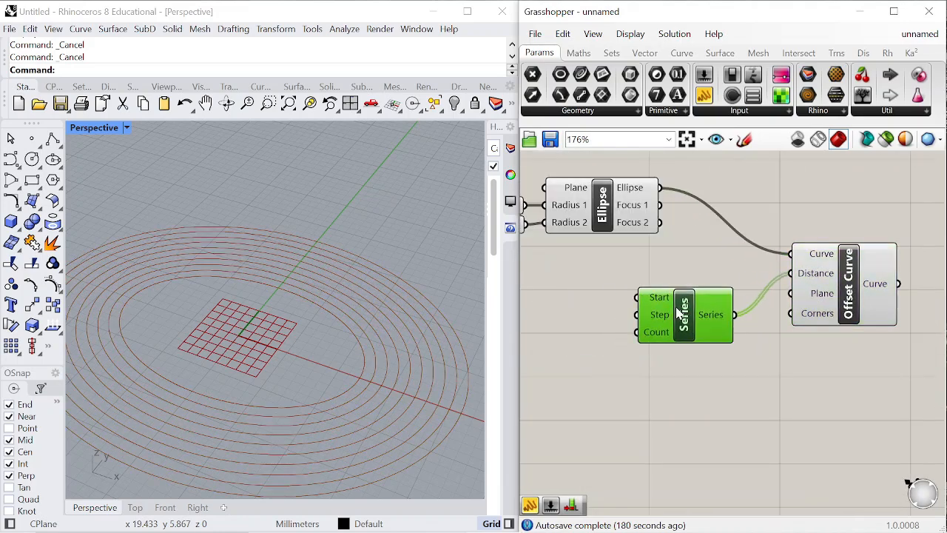
# Add a number slider ranging from 1 to 10, connect it to the Series Count input and set it to 6
pyautogui.scroll(-2, 604, 342)
pyautogui.scroll(3, 686, 318)
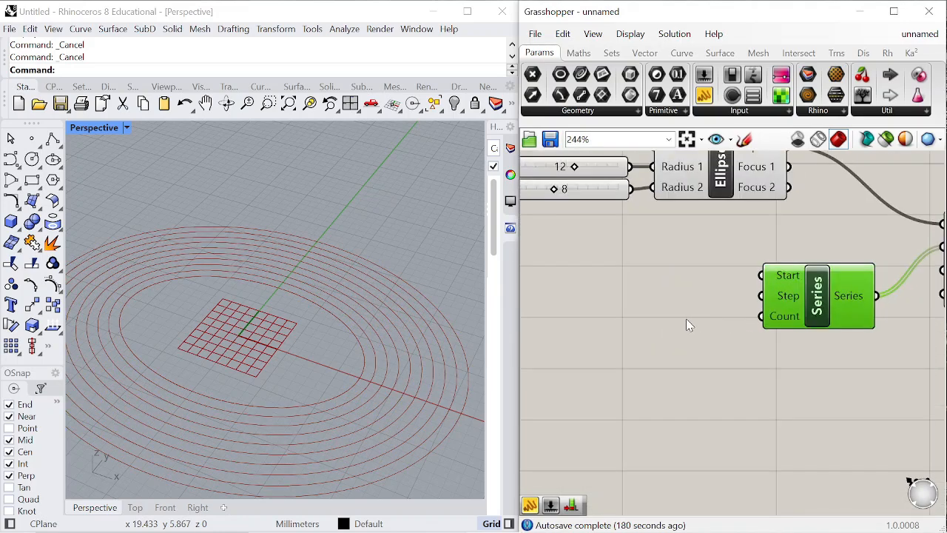
pyautogui.doubleClick(685, 319)
pyautogui.write('1')
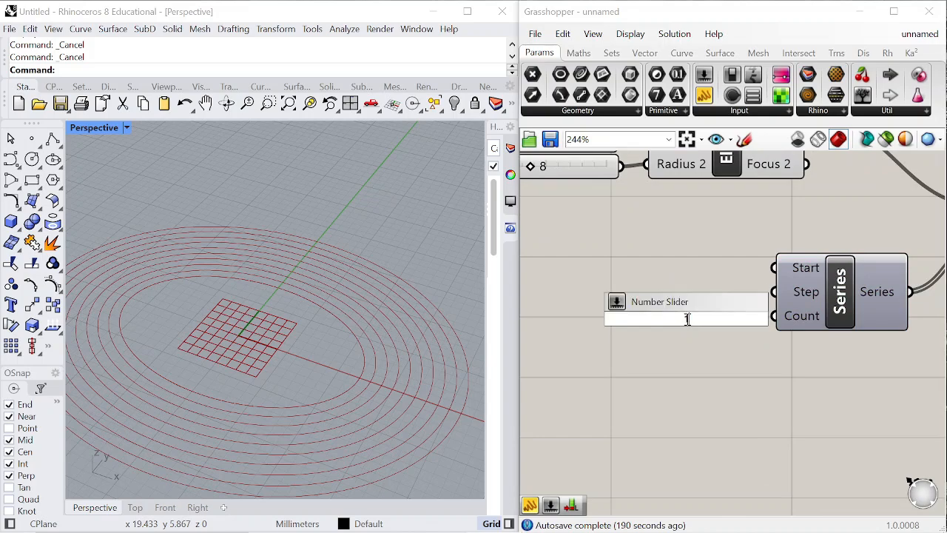
pyautogui.write('<10')
pyautogui.press('Return')
pyautogui.scroll(-1, 762, 325)
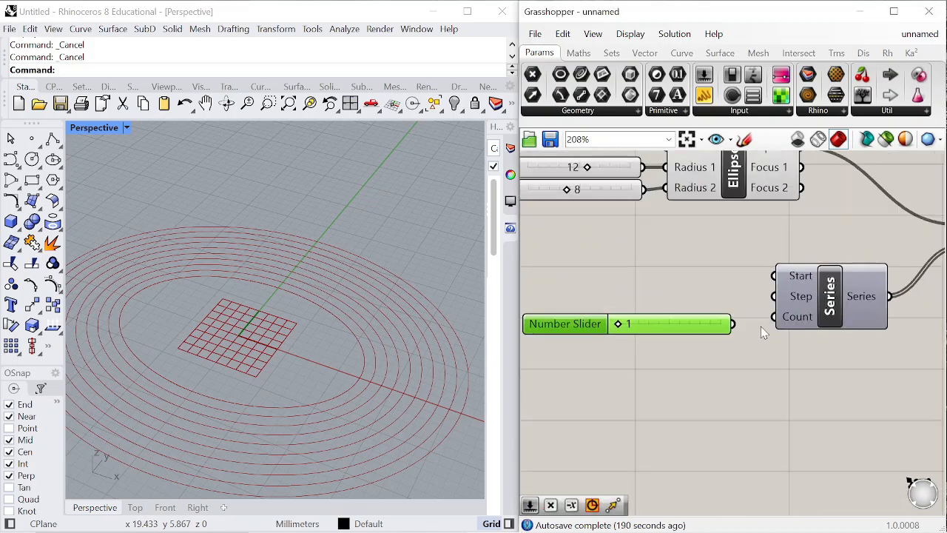
pyautogui.moveTo(733, 325); pyautogui.dragTo(774, 317)
pyautogui.moveTo(617, 325); pyautogui.dragTo(669, 336)
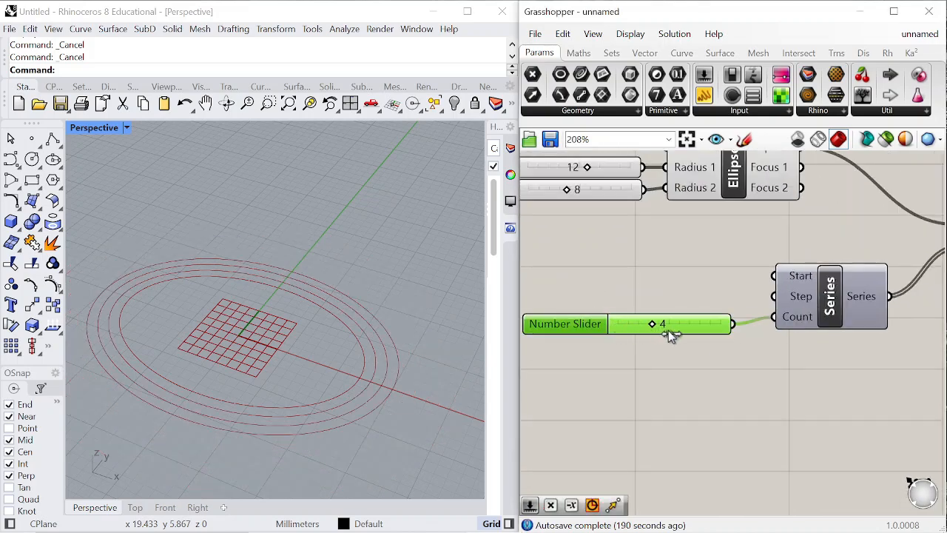
# Add a decimal slider from 1 to 3.0 below the Count slider, connect it to the Series Step input and set it to 2.1
pyautogui.doubleClick(633, 274)
pyautogui.write('1<3.0')
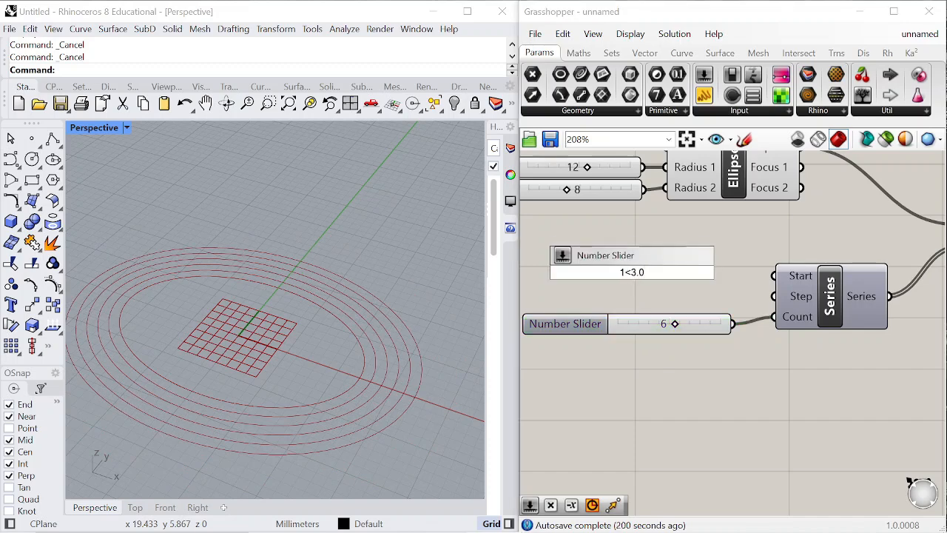
pyautogui.press('Return')
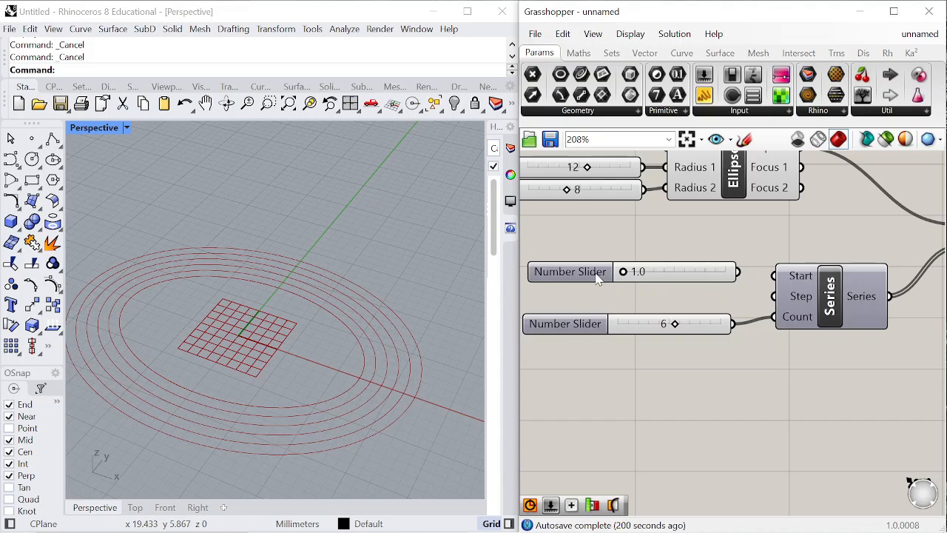
pyautogui.moveTo(597, 276); pyautogui.dragTo(602, 378)
pyautogui.scroll(2, 636, 392)
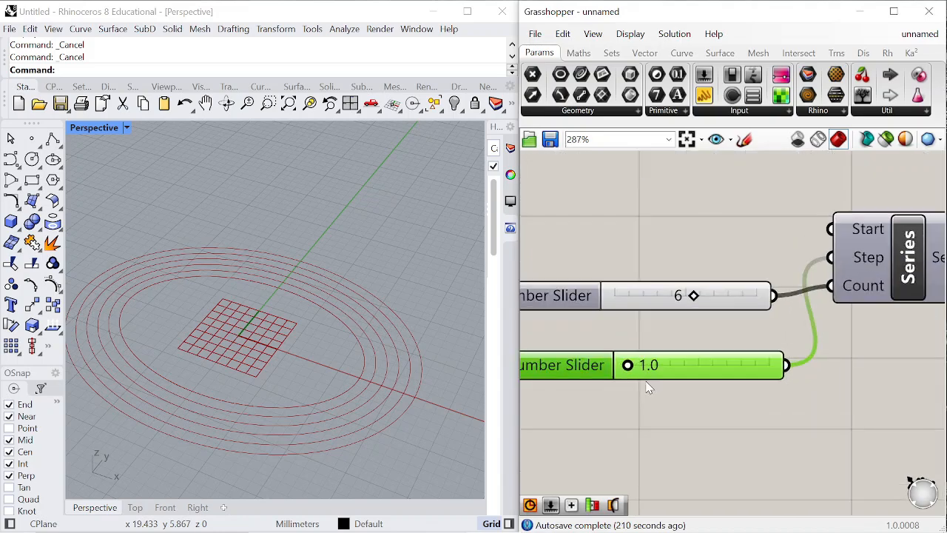
pyautogui.moveTo(691, 366); pyautogui.dragTo(708, 366)
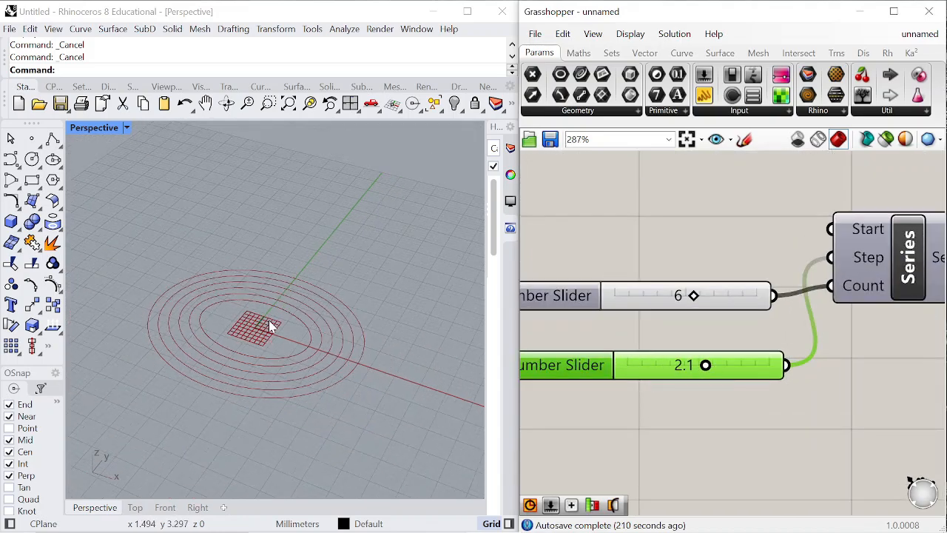
# Connect the Step slider to the Series Start input as well, and align the Count and Step sliders in a column
pyautogui.moveTo(758, 327); pyautogui.dragTo(759, 343, button='right')
pyautogui.moveTo(815, 320); pyautogui.dragTo(827, 245)
pyautogui.scroll(-6, 750, 317)
pyautogui.scroll(3, 674, 298)
pyautogui.moveTo(682, 327); pyautogui.dragTo(657, 320)
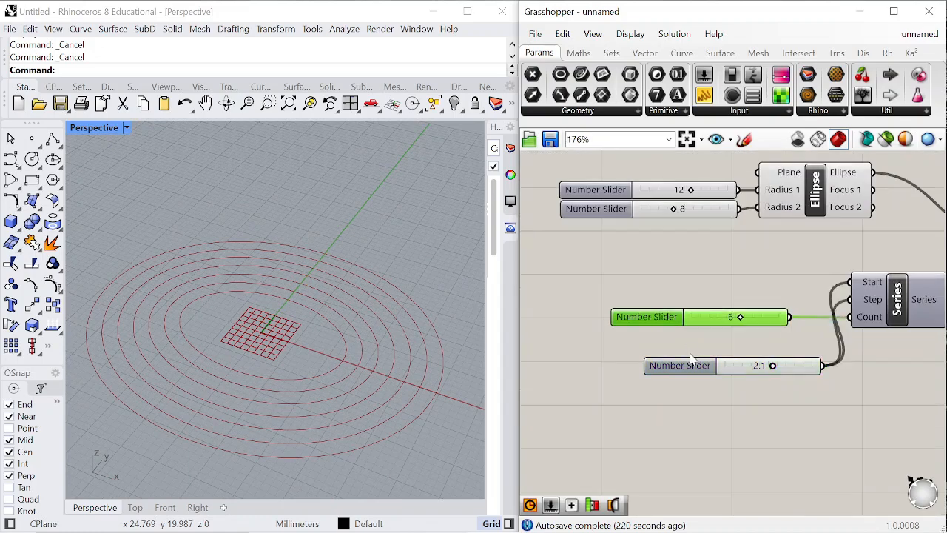
pyautogui.moveTo(677, 373); pyautogui.dragTo(644, 369)
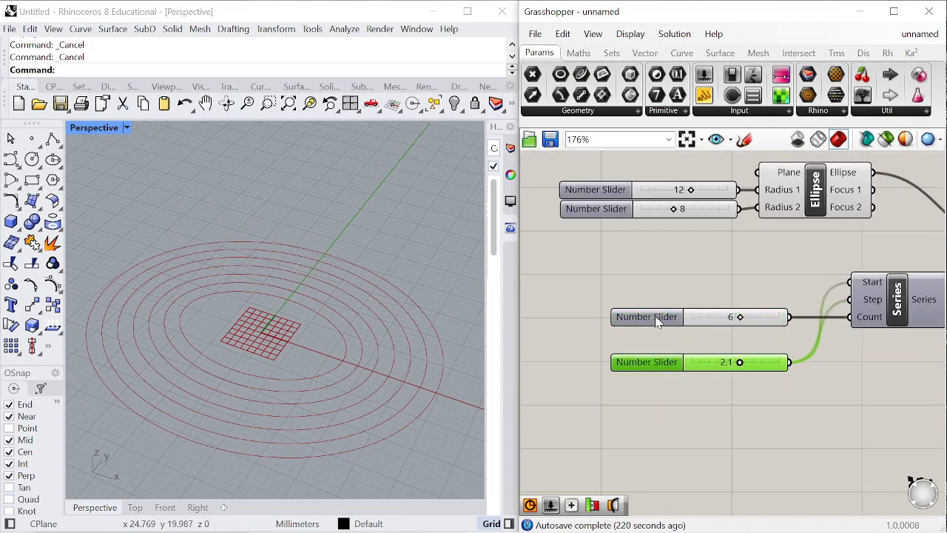
# Set the slider driving the Series Start and Step to 2.4
pyautogui.click(726, 377)
pyautogui.scroll(-3, 659, 295)
pyautogui.scroll(3, 706, 325)
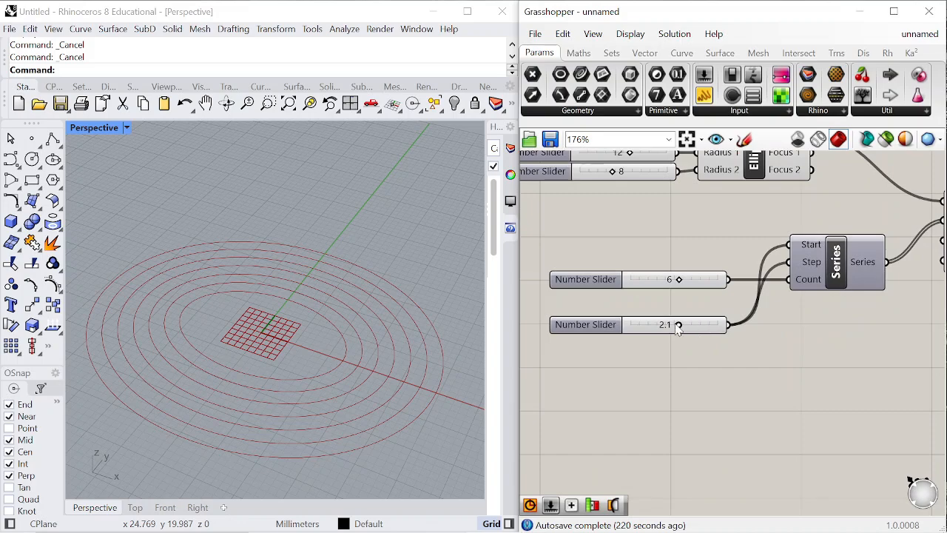
pyautogui.scroll(1, 678, 329)
pyautogui.moveTo(679, 325); pyautogui.dragTo(698, 328)
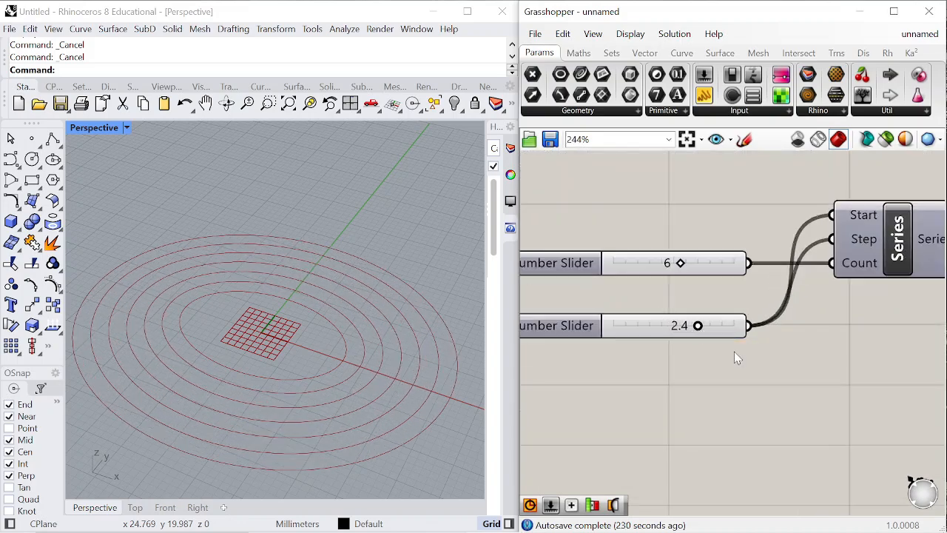
# Set the Ellipse's Radius 2 slider to 6 and its Radius 1 slider to 10
pyautogui.scroll(-2, 736, 358)
pyautogui.scroll(3, 691, 287)
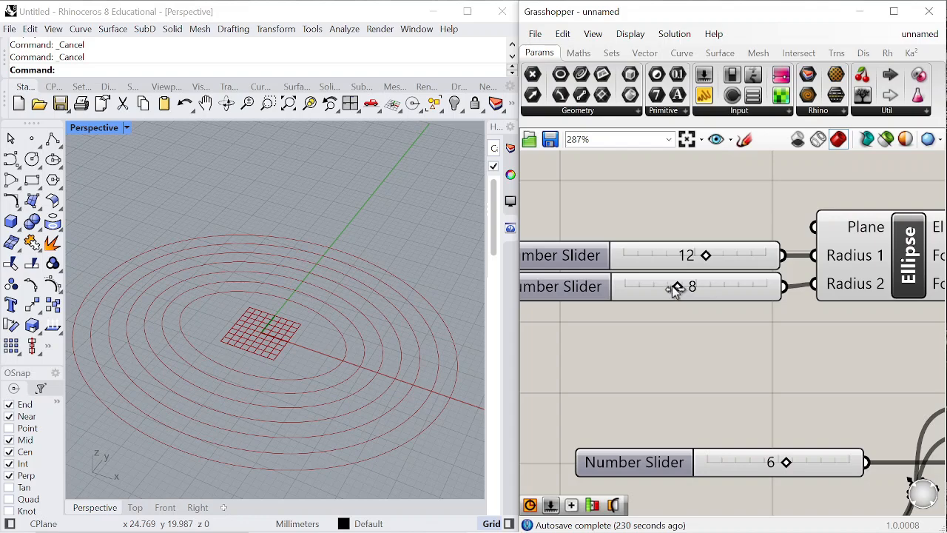
pyautogui.moveTo(675, 289); pyautogui.dragTo(662, 289)
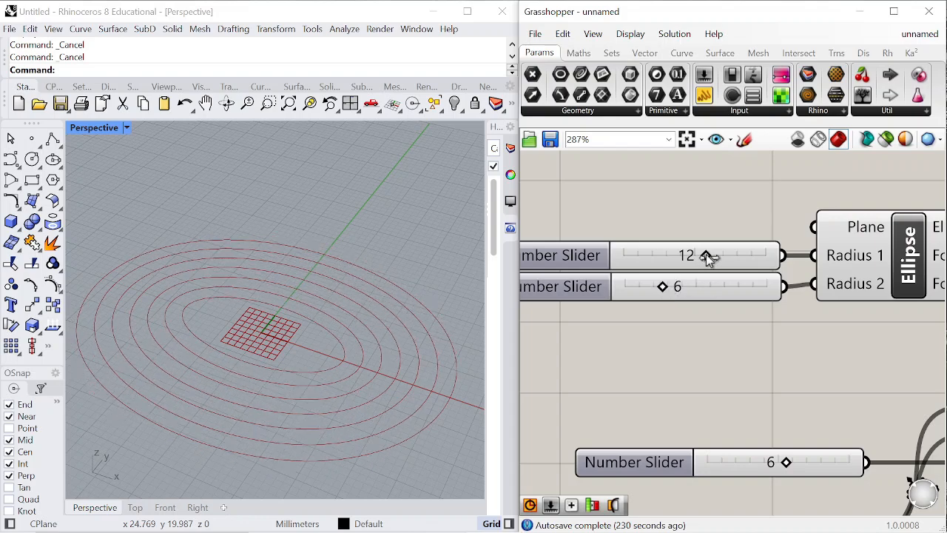
pyautogui.moveTo(696, 253); pyautogui.dragTo(692, 251)
pyautogui.scroll(2, 316, 333)
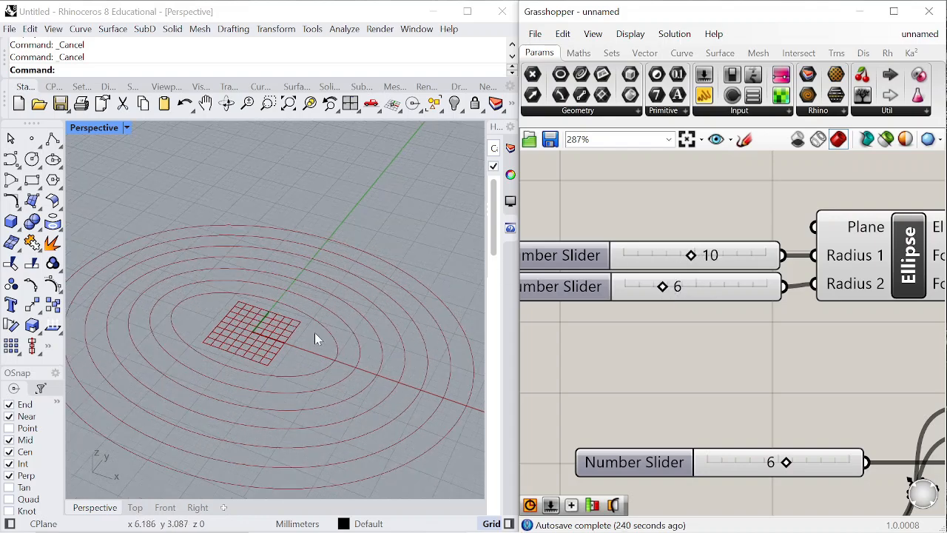
pyautogui.scroll(-4, 321, 334)
pyautogui.moveTo(352, 337); pyautogui.dragTo(341, 318, button='right')
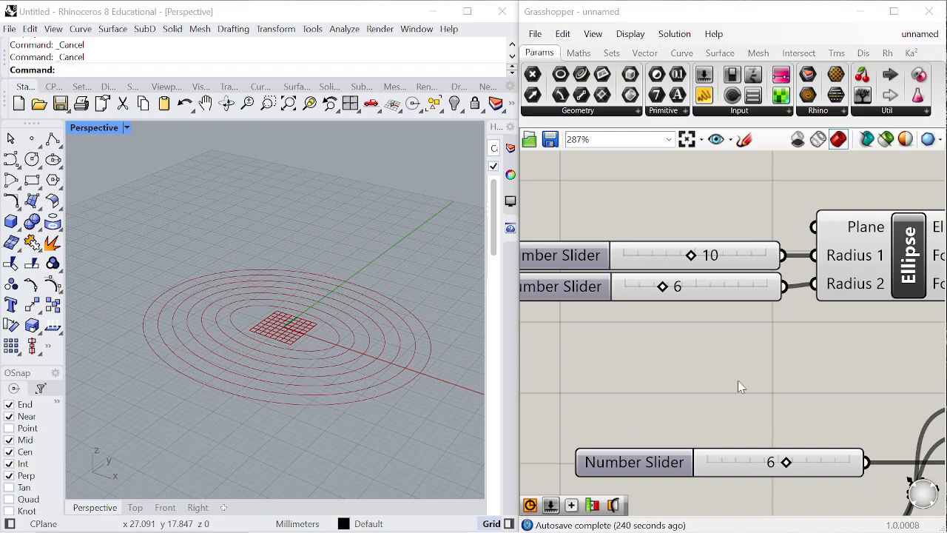
# Add a Move component beyond Offset Curve and connect the offset curves to its Geometry input
pyautogui.scroll(-5, 740, 386)
pyautogui.scroll(2, 792, 309)
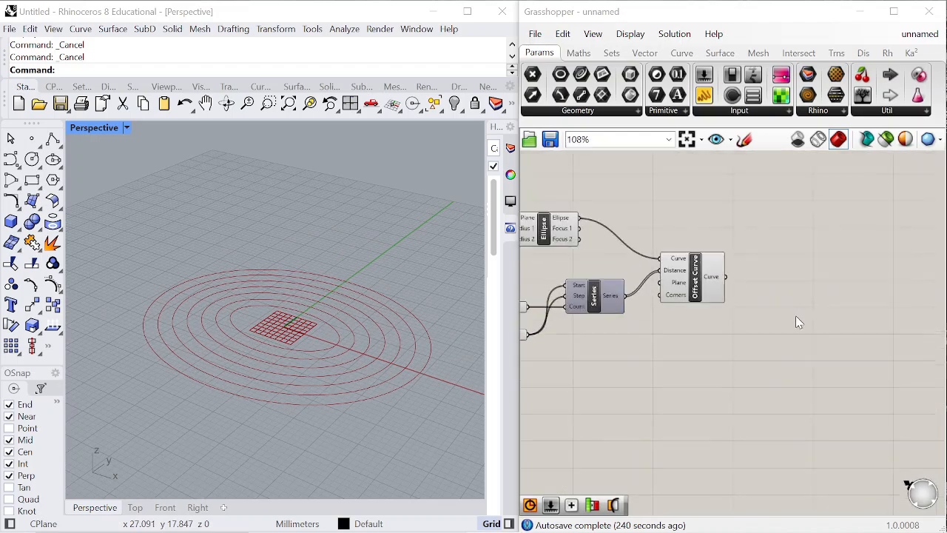
pyautogui.doubleClick(796, 315)
pyautogui.write('move')
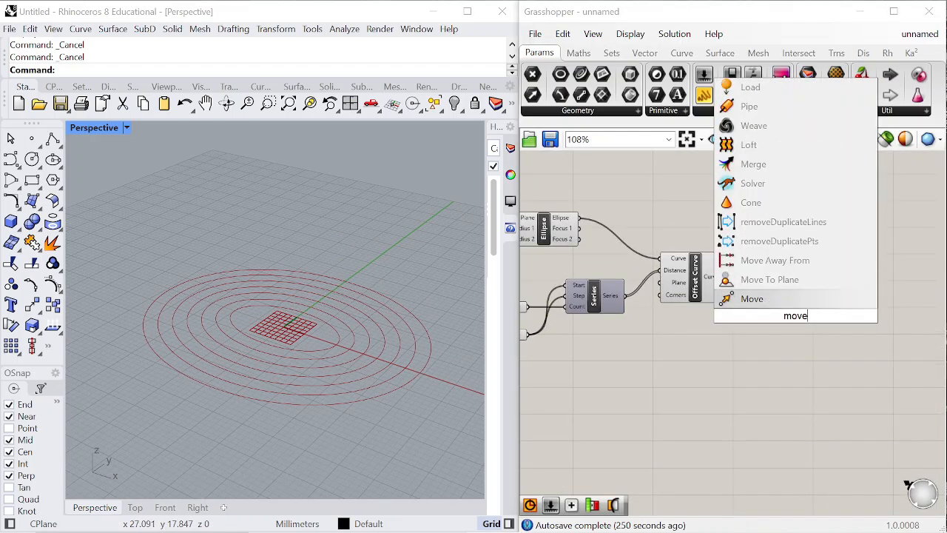
pyautogui.press('Return')
pyautogui.scroll(1, 716, 292)
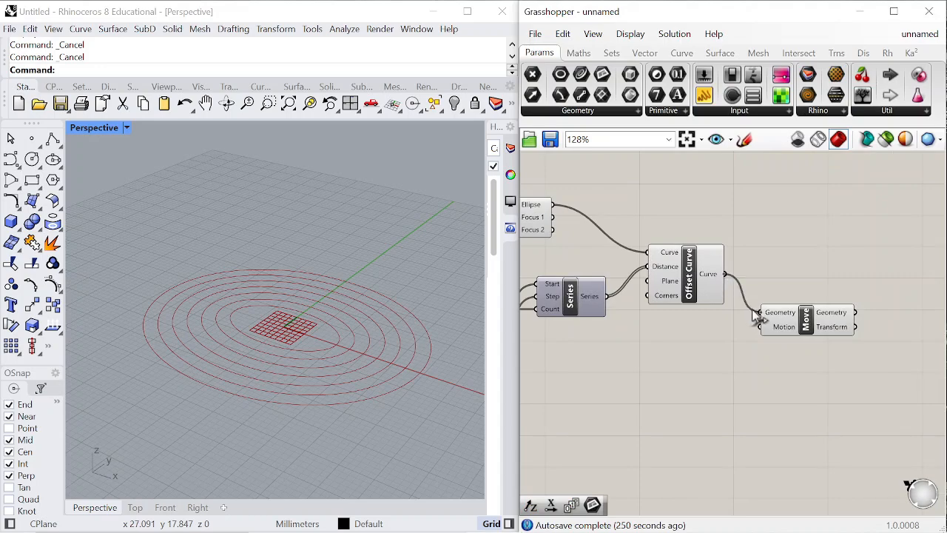
pyautogui.moveTo(758, 318); pyautogui.dragTo(810, 296)
pyautogui.scroll(-3, 732, 314)
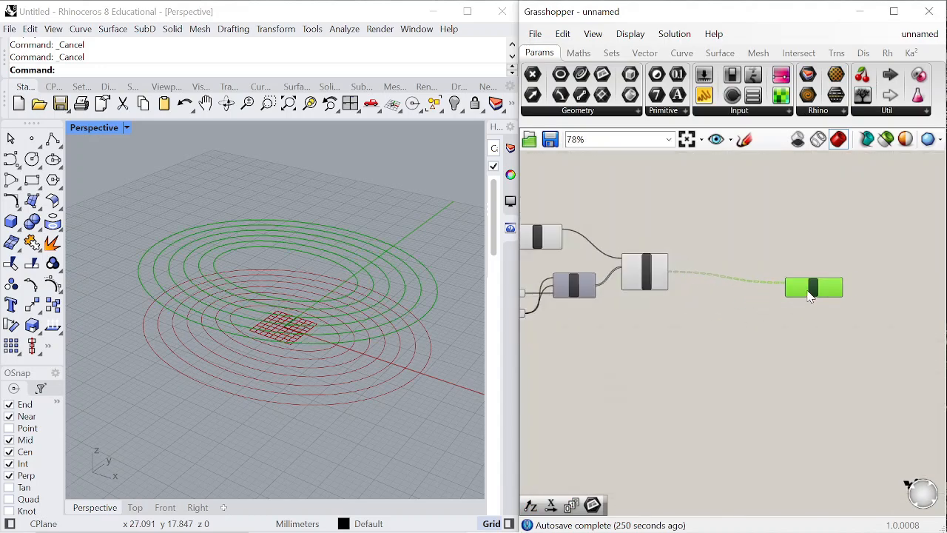
# Add a List Length component between Offset Curve and Move, fed by the offset curves
pyautogui.scroll(5, 716, 313)
pyautogui.doubleClick(716, 311)
pyautogui.write('list')
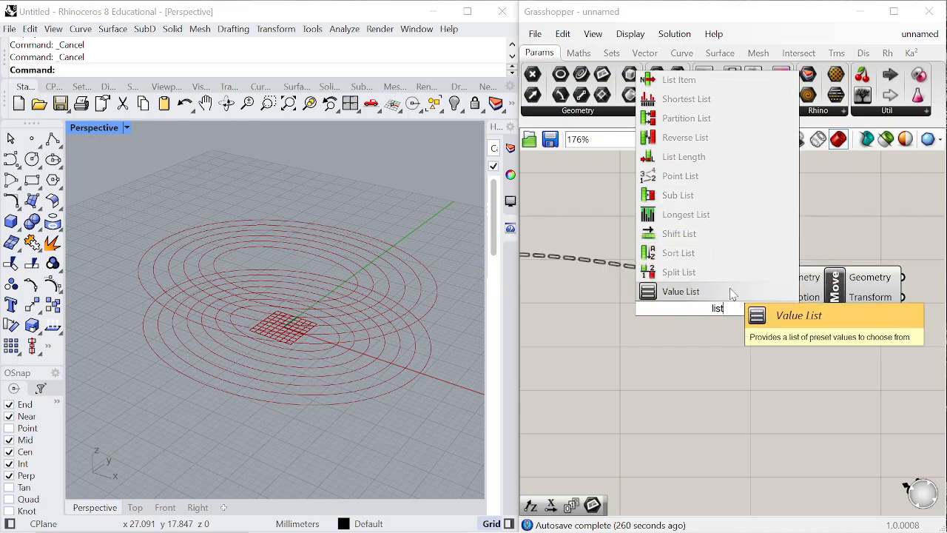
pyautogui.write(' len')
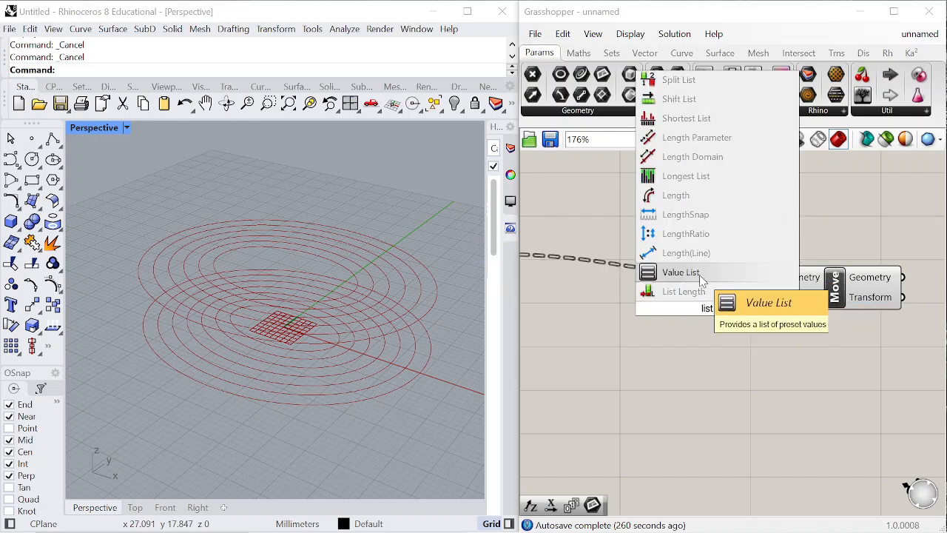
pyautogui.click(683, 291)
pyautogui.scroll(-3, 670, 294)
pyautogui.moveTo(779, 311); pyautogui.dragTo(763, 340)
pyautogui.scroll(2, 806, 355)
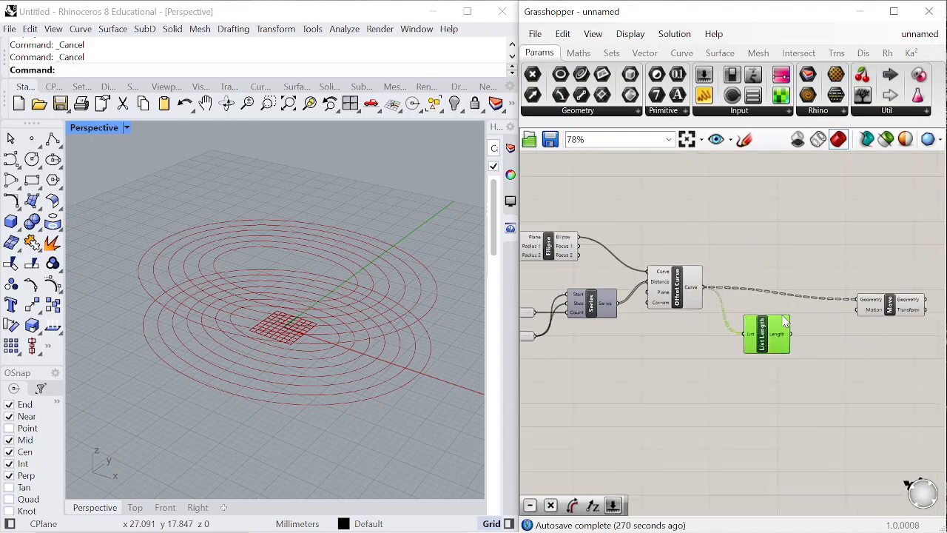
# Add a second Series component and connect the List Length output to its Count input
pyautogui.doubleClick(801, 370)
pyautogui.write('series')
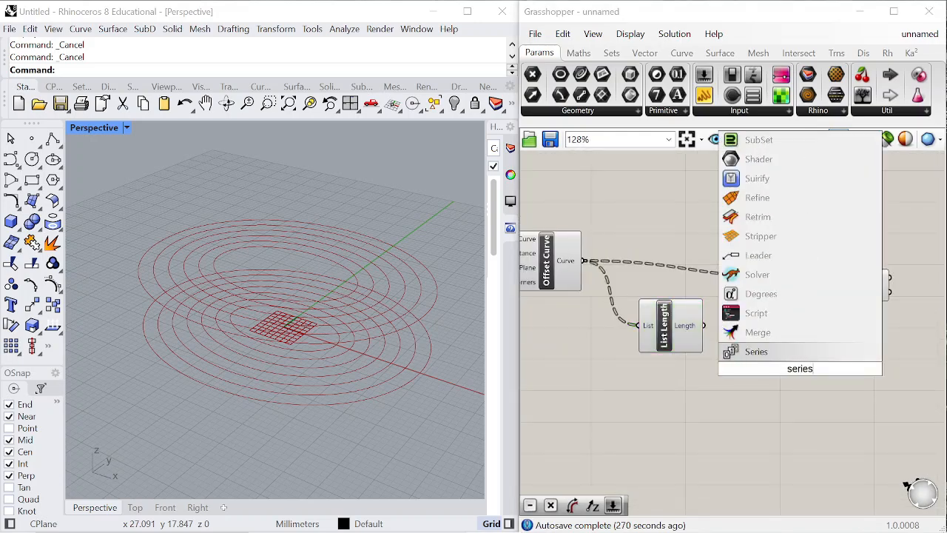
pyautogui.click(758, 352)
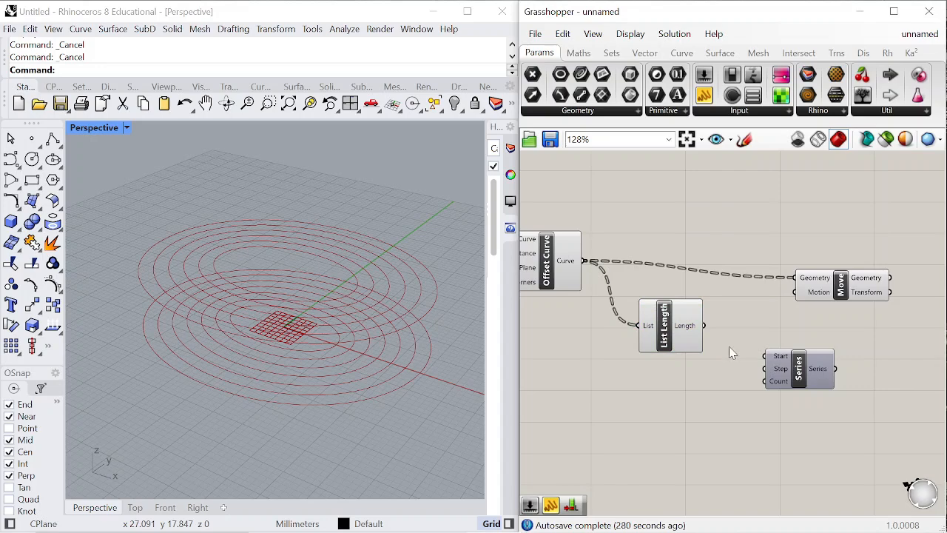
pyautogui.scroll(3, 731, 359)
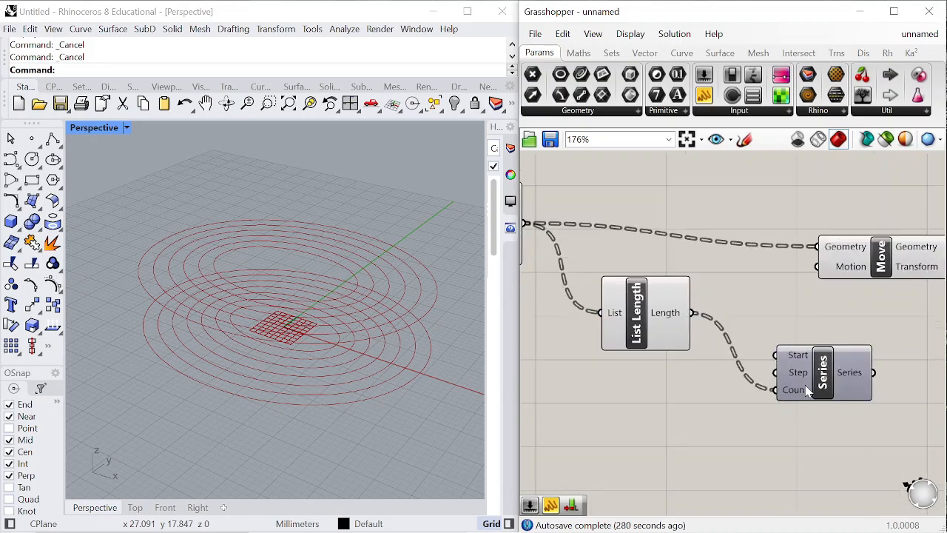
pyautogui.moveTo(806, 386); pyautogui.dragTo(801, 354)
# Add a decimal slider from 3 to 5.0 and connect it to the new Series' Step input
pyautogui.moveTo(753, 301); pyautogui.dragTo(721, 314, button='right')
pyautogui.doubleClick(719, 311)
pyautogui.write('3')
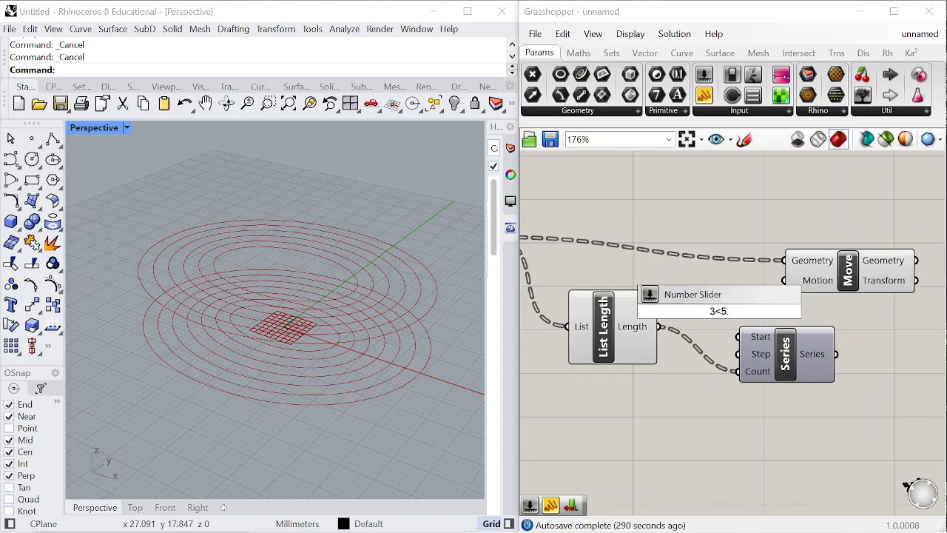
pyautogui.write('<5.')
pyautogui.press('Return')
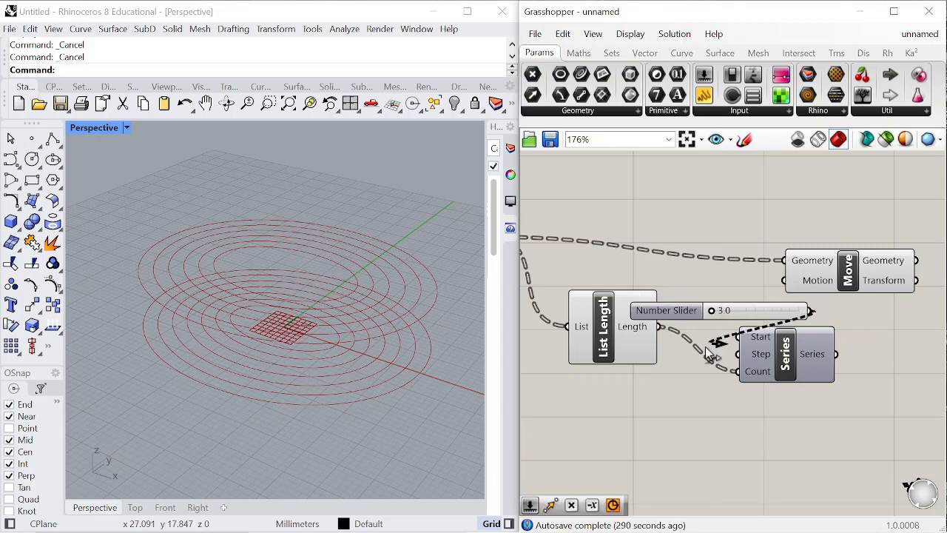
pyautogui.moveTo(734, 362); pyautogui.dragTo(635, 389, button='right')
# Space out the Move and second Series components and place the new Step slider above them
pyautogui.moveTo(752, 310); pyautogui.dragTo(865, 305)
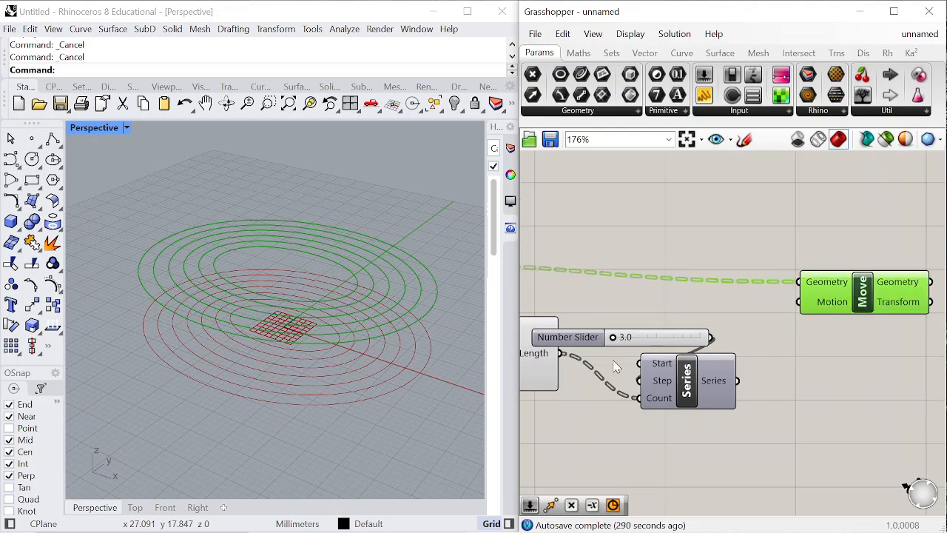
pyautogui.moveTo(664, 392); pyautogui.dragTo(726, 371)
pyautogui.moveTo(577, 338); pyautogui.dragTo(561, 192)
pyautogui.scroll(-4, 568, 210)
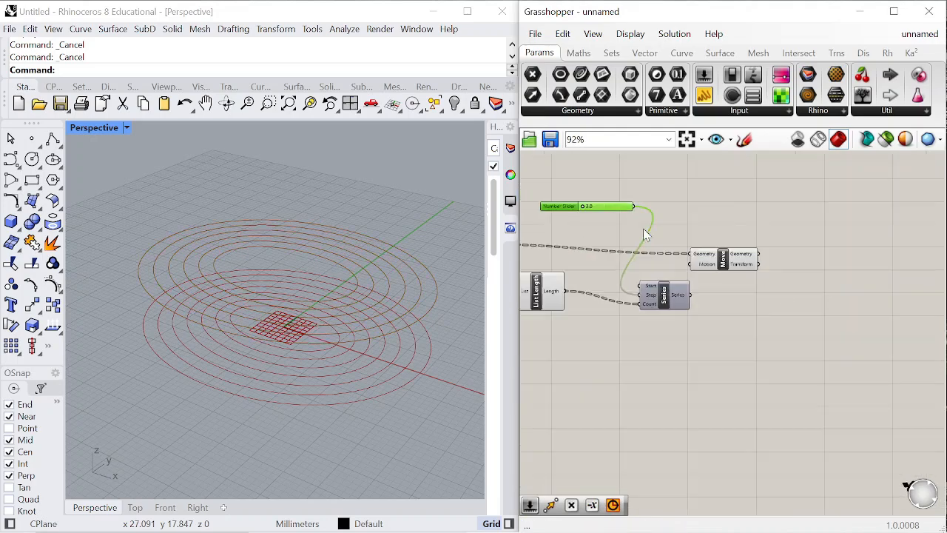
pyautogui.scroll(3, 709, 253)
pyautogui.moveTo(725, 268); pyautogui.dragTo(871, 250)
pyautogui.scroll(-4, 778, 265)
pyautogui.scroll(3, 720, 297)
pyautogui.scroll(-1, 727, 297)
pyautogui.scroll(2, 753, 274)
pyautogui.scroll(-2, 853, 251)
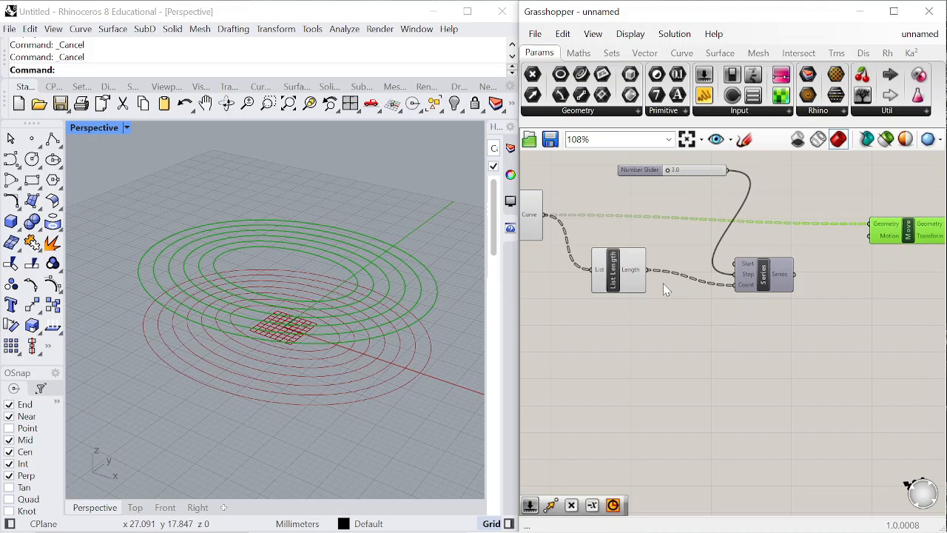
# Add a Unit Z component driven by the second Series and connect its vector to the Move's Motion input
pyautogui.scroll(3, 860, 282)
pyautogui.doubleClick(849, 299)
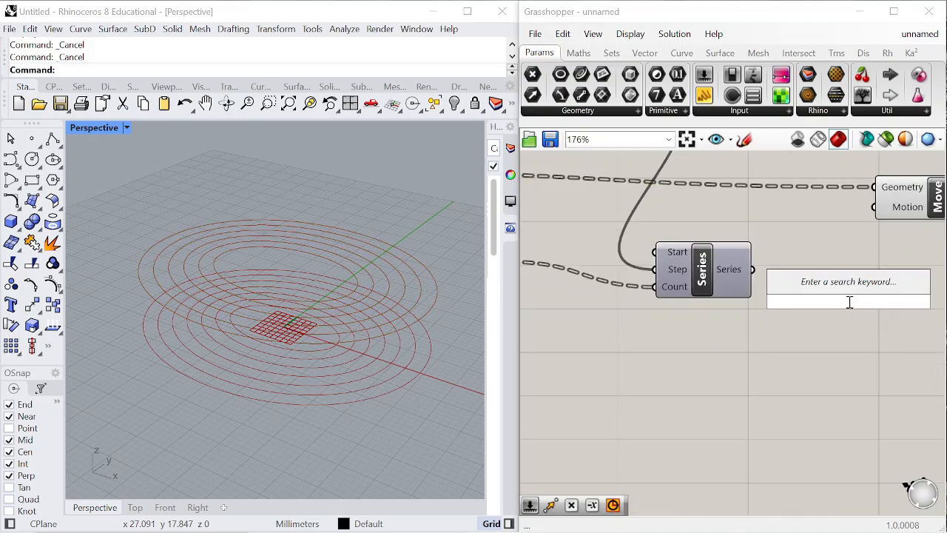
pyautogui.write('unit z')
pyautogui.press('Return')
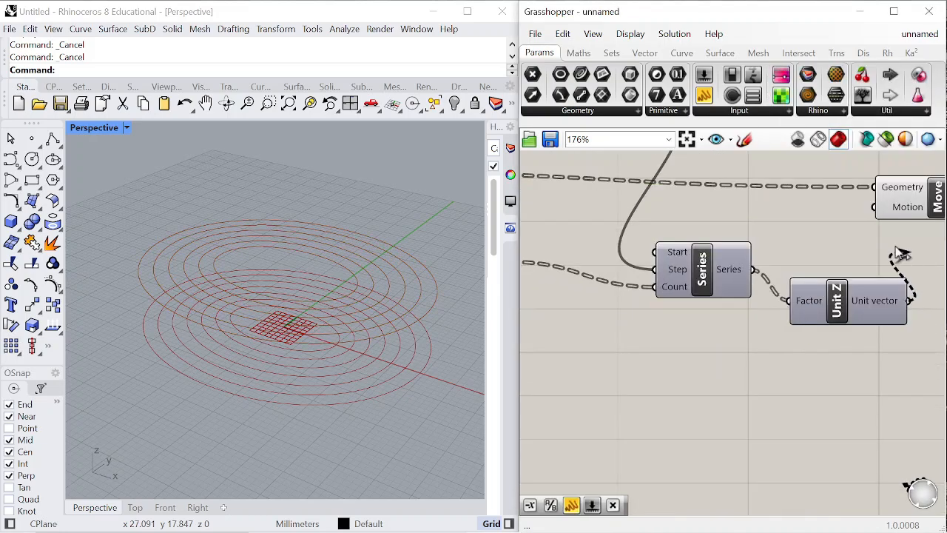
pyautogui.moveTo(895, 252); pyautogui.dragTo(875, 208)
pyautogui.scroll(-7, 705, 283)
pyautogui.scroll(5, 882, 251)
pyautogui.moveTo(655, 259); pyautogui.dragTo(679, 259)
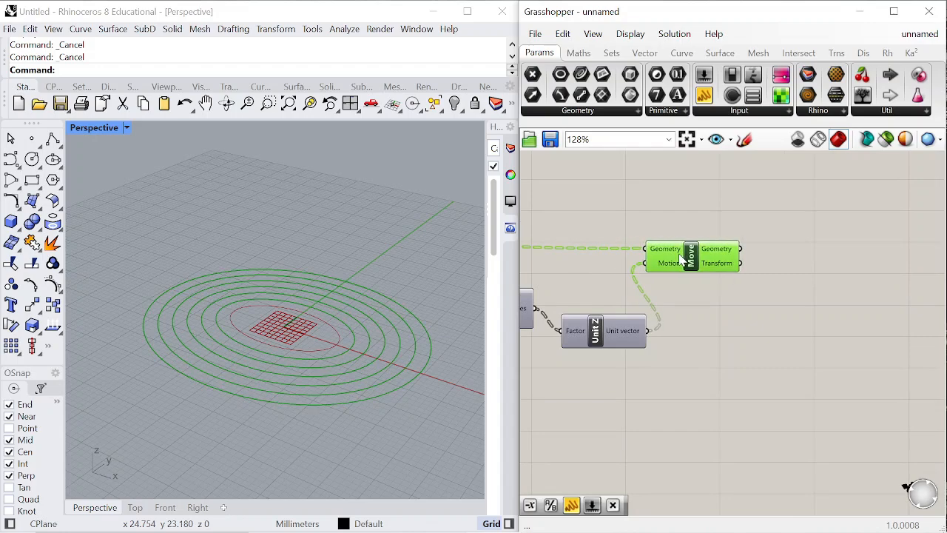
# Flatten the Curve output of Offset Curve
pyautogui.scroll(-5, 858, 252)
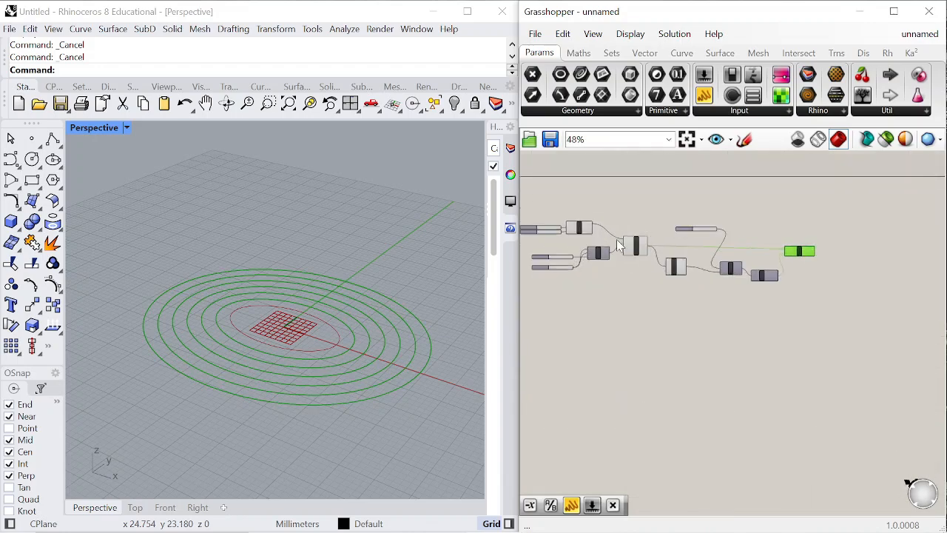
pyautogui.scroll(6, 625, 246)
pyautogui.rightClick(687, 250)
pyautogui.click(739, 342)
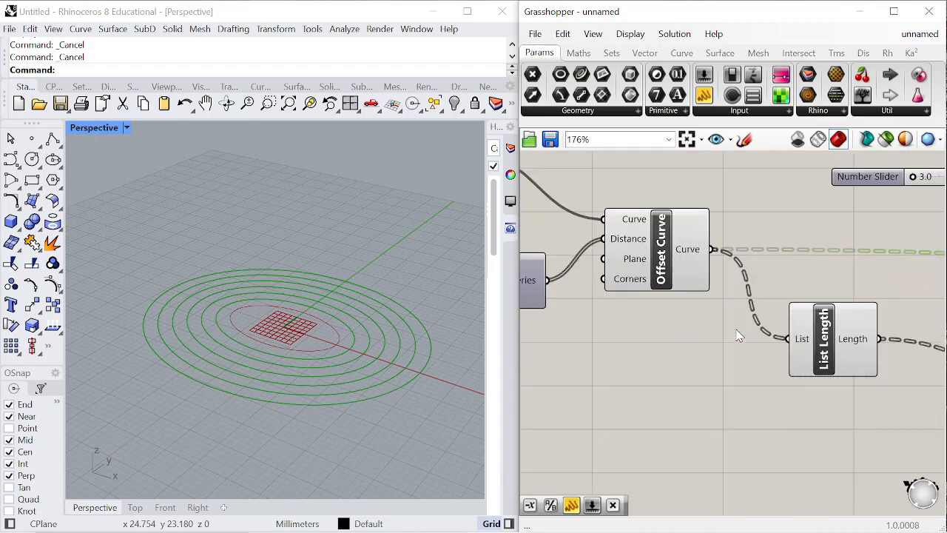
pyautogui.moveTo(265, 290); pyautogui.dragTo(242, 268, button='right')
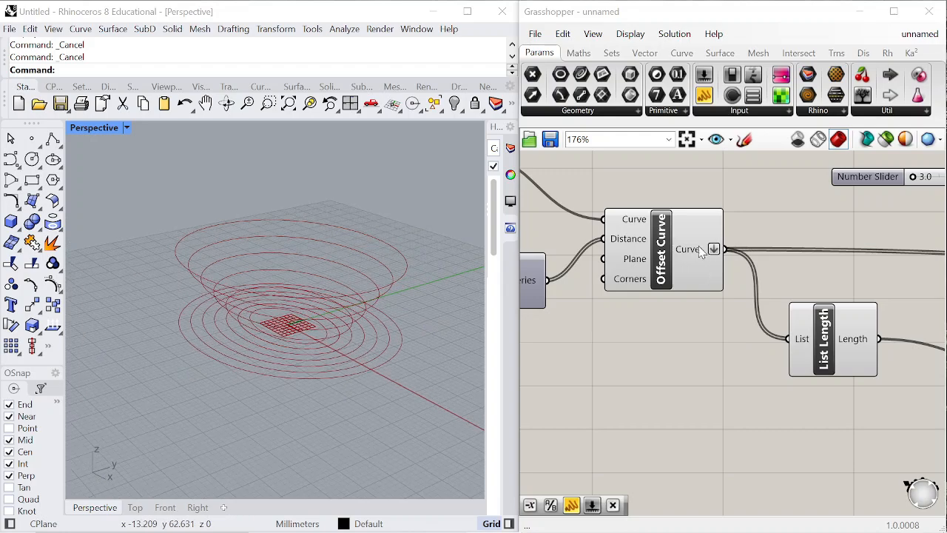
pyautogui.moveTo(377, 312); pyautogui.dragTo(341, 290, button='right')
# Add a Reverse List component and connect the flattened Offset Curve output to it
pyautogui.scroll(-9, 804, 268)
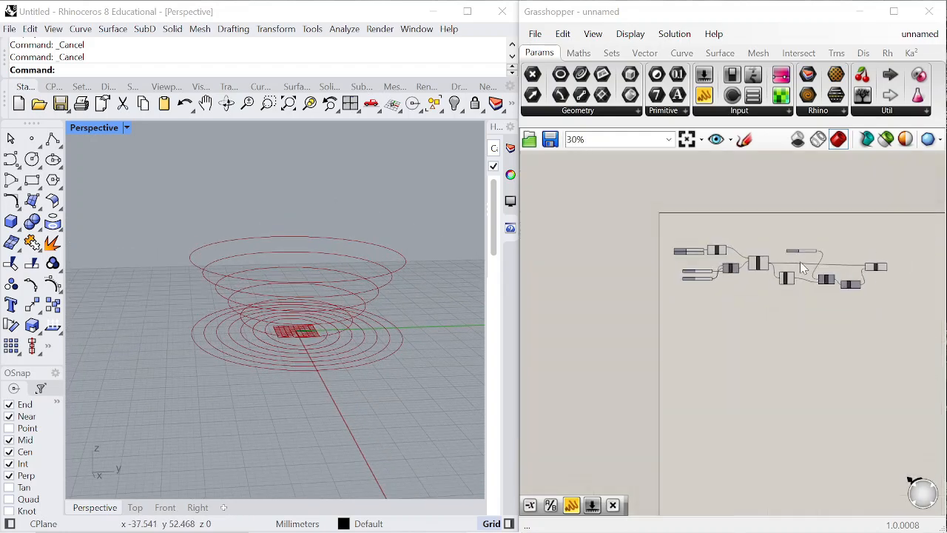
pyautogui.scroll(8, 804, 268)
pyautogui.doubleClick(783, 256)
pyautogui.write('rever')
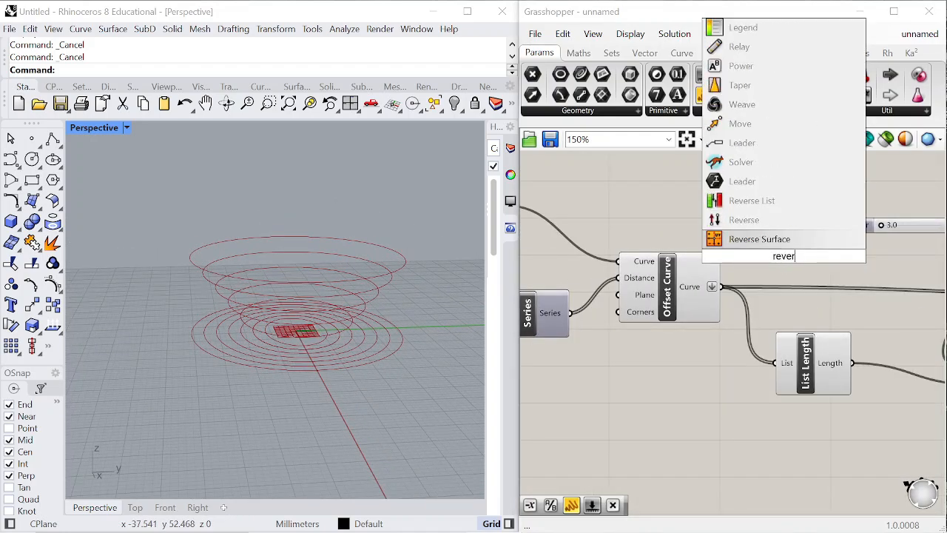
pyautogui.write('se')
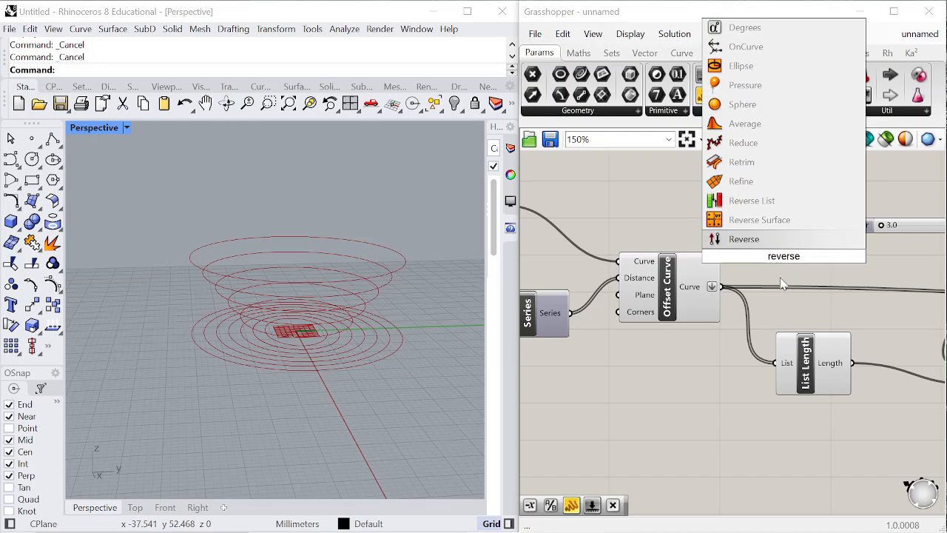
pyautogui.write(' lis')
pyautogui.click(744, 221)
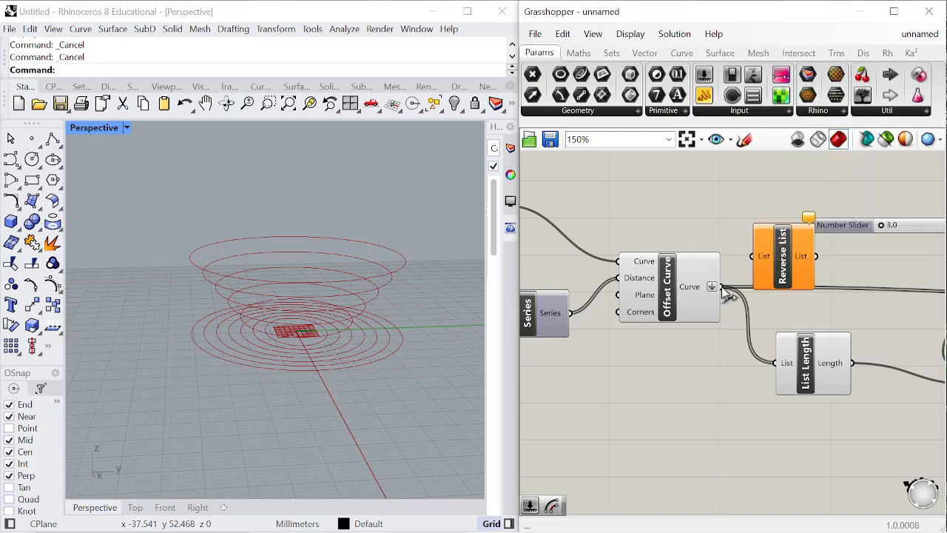
pyautogui.moveTo(722, 287); pyautogui.dragTo(751, 256)
# Connect the reversed list to the Move's Geometry input and place Reverse List just before Move
pyautogui.scroll(-5, 710, 244)
pyautogui.scroll(4, 679, 255)
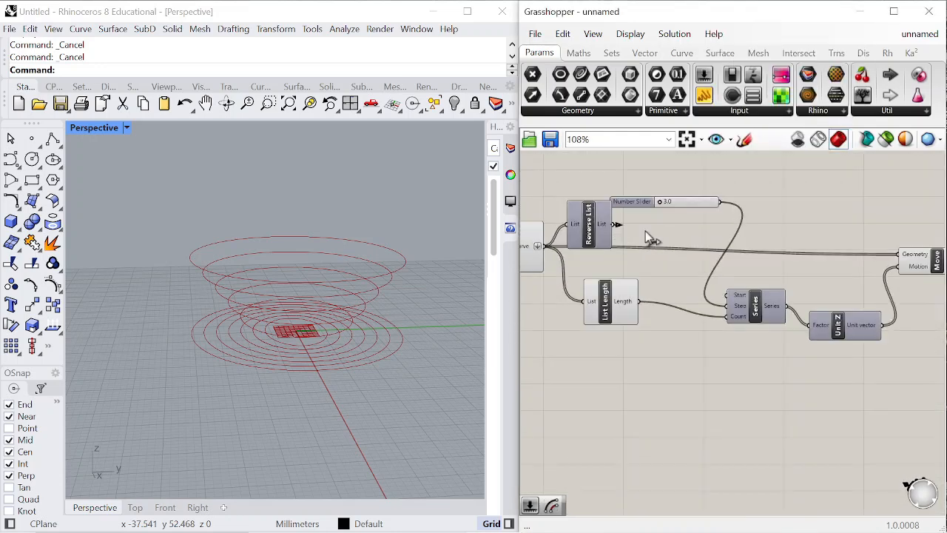
pyautogui.moveTo(619, 224); pyautogui.dragTo(897, 253)
pyautogui.moveTo(586, 233); pyautogui.dragTo(807, 256)
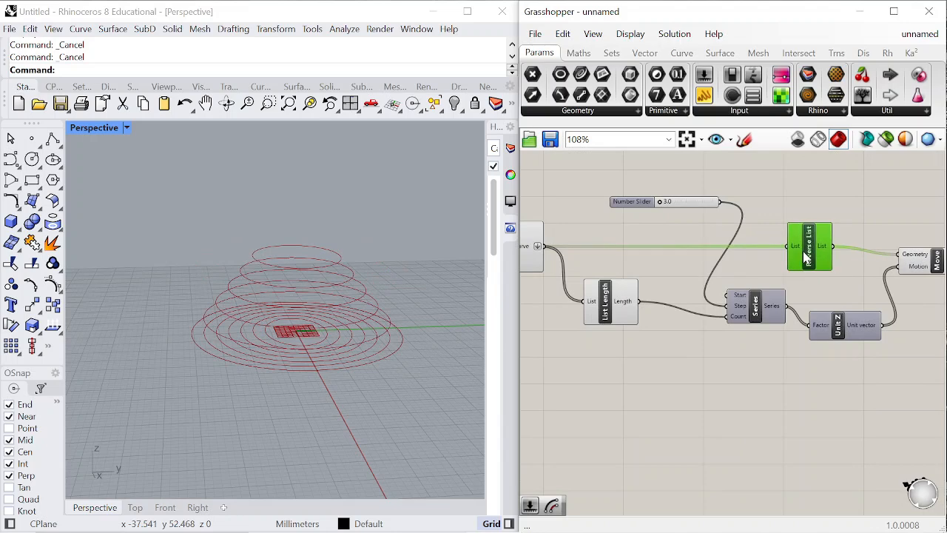
# Rearrange the Move, Unit Z, Reverse List and second Series components with more even spacing
pyautogui.scroll(-2, 806, 255)
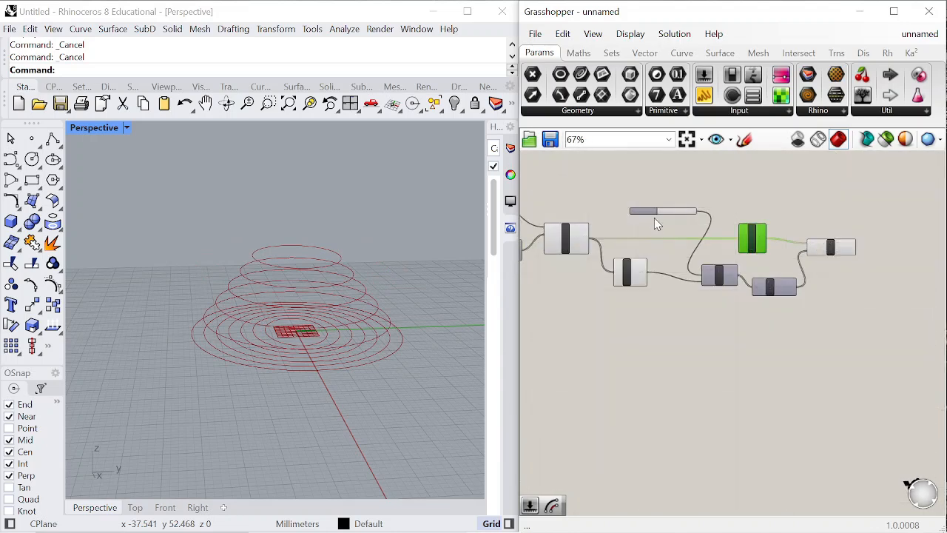
pyautogui.scroll(3, 793, 268)
pyautogui.moveTo(723, 269); pyautogui.dragTo(663, 284, button='right')
pyautogui.moveTo(813, 247); pyautogui.dragTo(858, 243)
pyautogui.moveTo(690, 304); pyautogui.dragTo(719, 286)
pyautogui.moveTo(682, 238); pyautogui.dragTo(713, 237)
pyautogui.moveTo(630, 297); pyautogui.dragTo(651, 296)
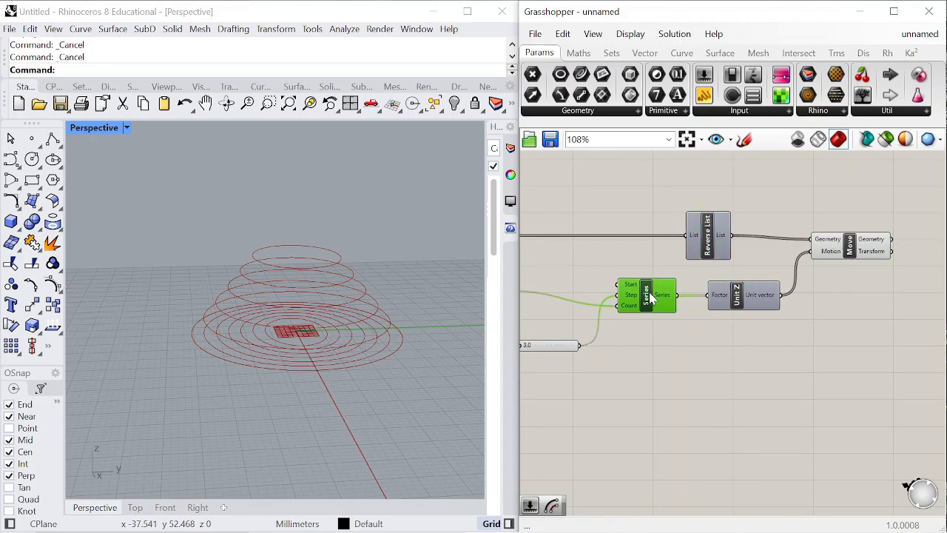
pyautogui.moveTo(651, 296); pyautogui.dragTo(703, 294, button='right')
pyautogui.moveTo(704, 295); pyautogui.dragTo(699, 279)
# Place the second Series' Step slider above the wire running from Offset Curve to Reverse List
pyautogui.moveTo(556, 343); pyautogui.dragTo(550, 164)
pyautogui.moveTo(548, 176); pyautogui.dragTo(660, 212, button='right')
pyautogui.scroll(-1, 660, 212)
pyautogui.moveTo(652, 204); pyautogui.dragTo(627, 202)
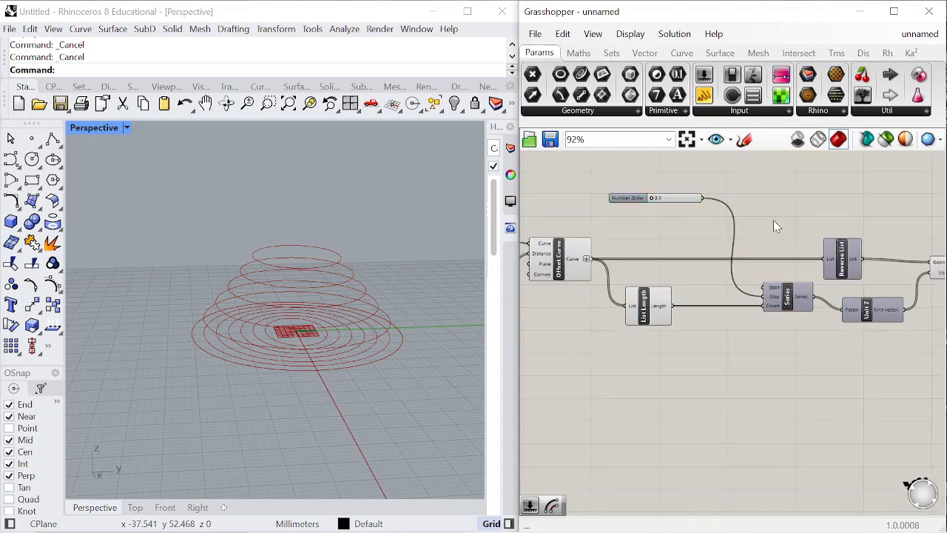
pyautogui.moveTo(813, 287); pyautogui.dragTo(687, 291, button='right')
pyautogui.scroll(1, 851, 278)
# Check the moved curves, then turn off the preview of the Offset Curve component
pyautogui.click(850, 278)
pyautogui.moveTo(331, 346); pyautogui.dragTo(303, 357, button='right')
pyautogui.scroll(-5, 909, 265)
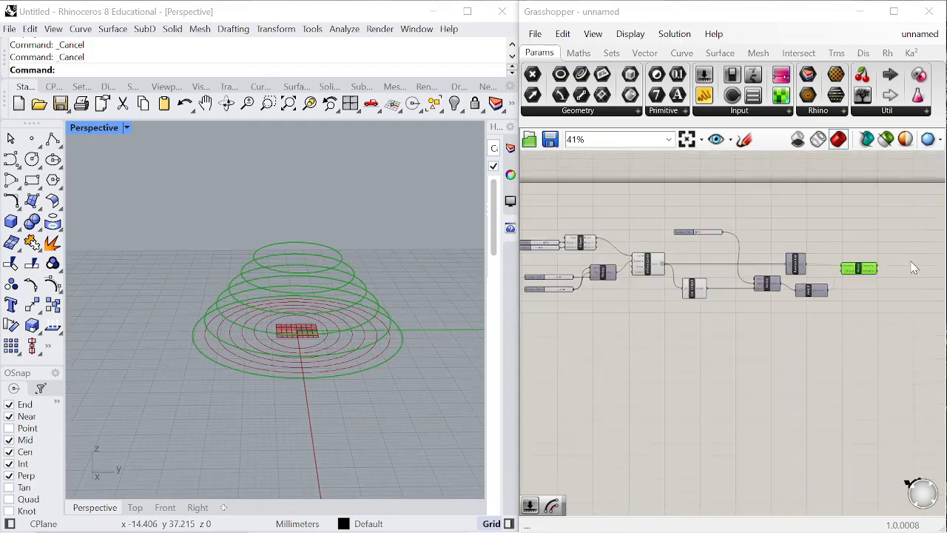
pyautogui.scroll(4, 693, 267)
pyautogui.moveTo(692, 267); pyautogui.dragTo(768, 267, button='right')
pyautogui.rightClick(768, 265)
pyautogui.click(771, 224)
pyautogui.moveTo(348, 353); pyautogui.dragTo(235, 342, button='right')
# Try the second Series' Step slider at 5.0, then set it to 4.0
pyautogui.scroll(5, 737, 249)
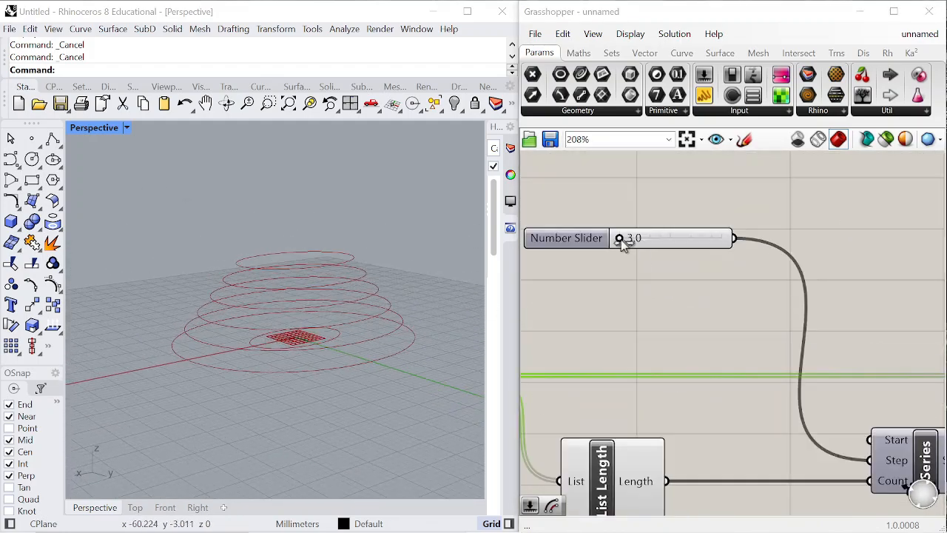
pyautogui.moveTo(261, 295); pyautogui.dragTo(387, 286, button='right')
pyautogui.scroll(4, 703, 238)
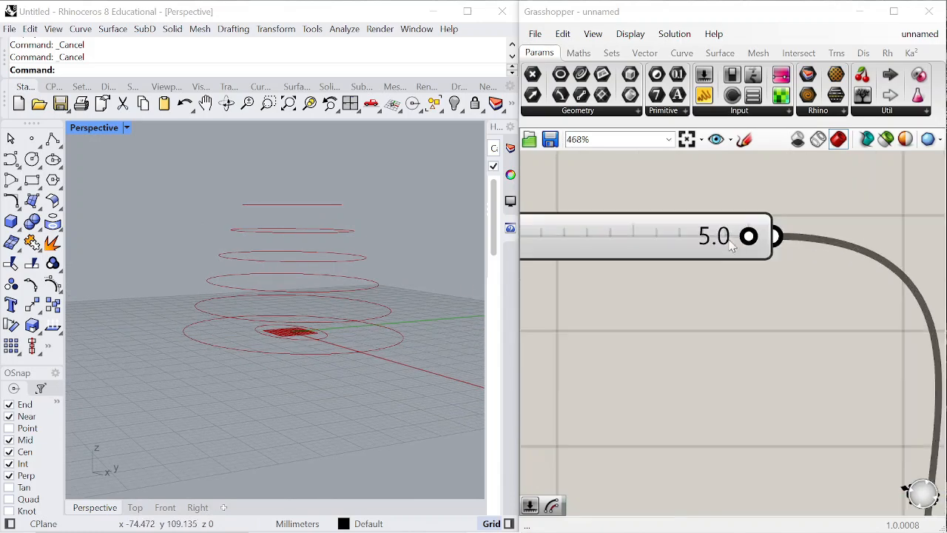
pyautogui.moveTo(744, 236); pyautogui.dragTo(636, 254)
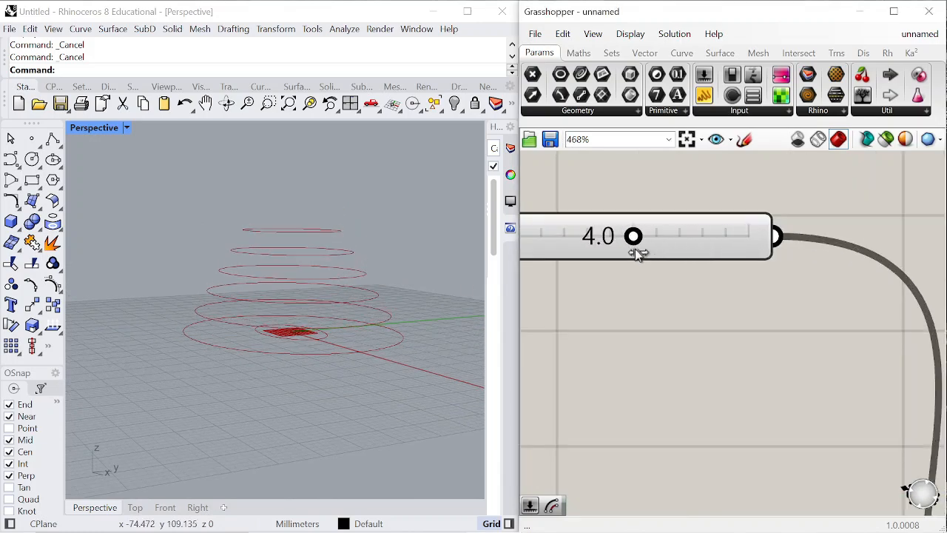
pyautogui.moveTo(399, 311); pyautogui.dragTo(355, 320, button='right')
pyautogui.scroll(-12, 715, 298)
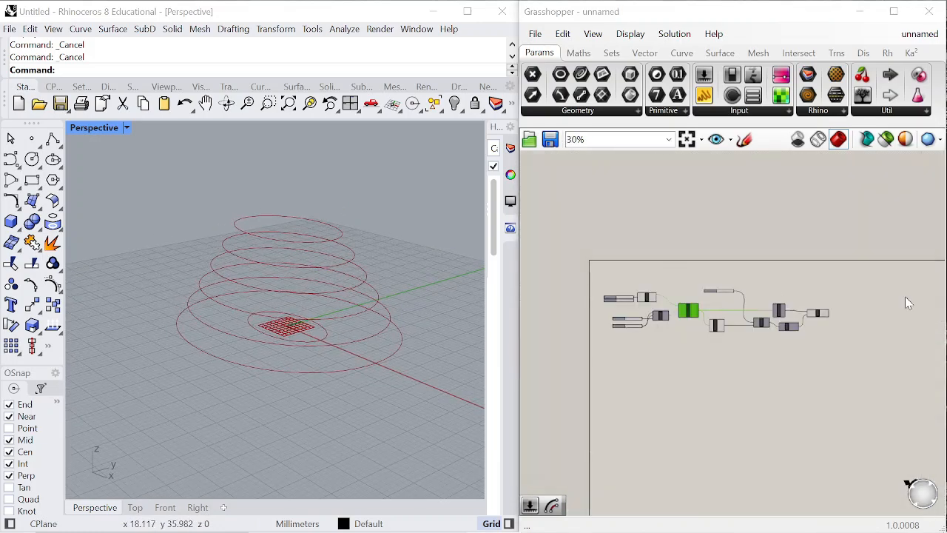
# Add a Dispatch component after Move and feed Move's Geometry output into its List input
pyautogui.scroll(8, 843, 318)
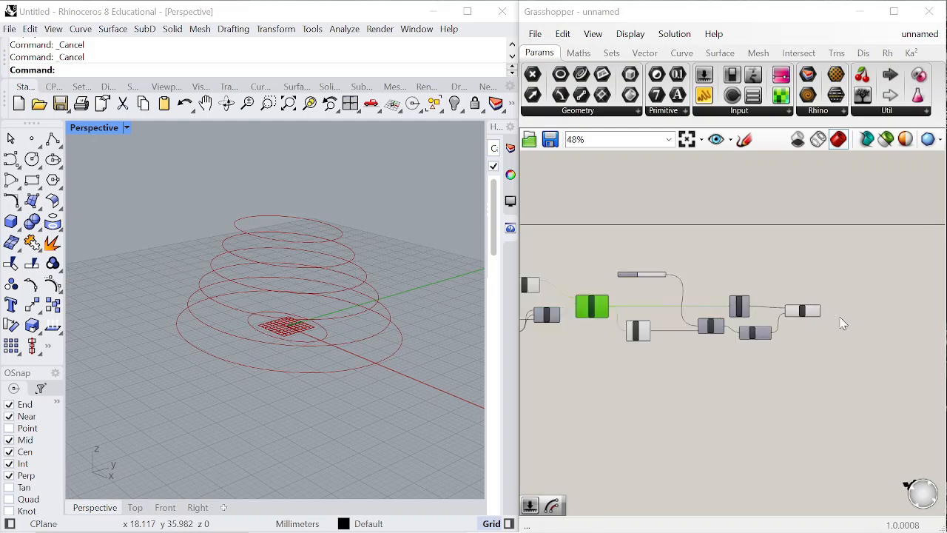
pyautogui.click(799, 307)
pyautogui.click(790, 258)
pyautogui.scroll(-5, 856, 277)
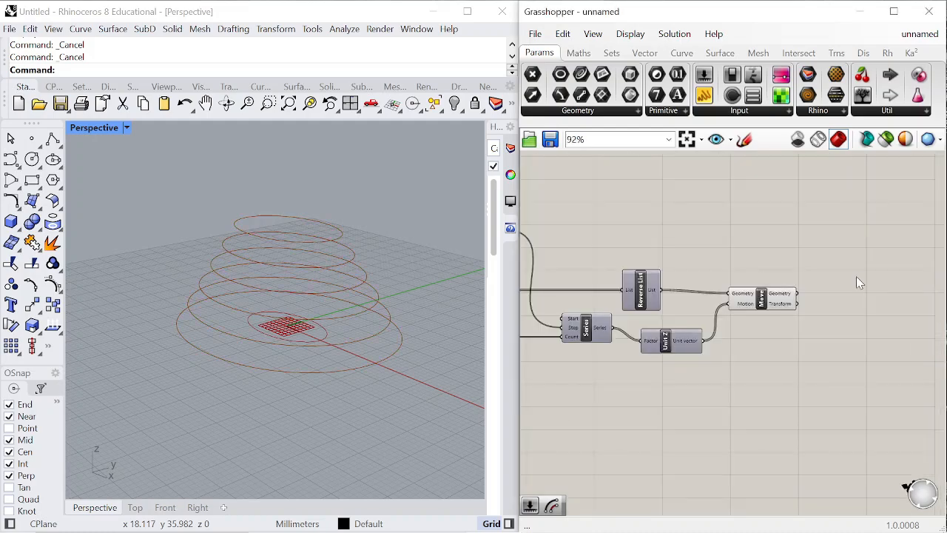
pyautogui.scroll(7, 837, 285)
pyautogui.doubleClick(837, 285)
pyautogui.write('dispatch')
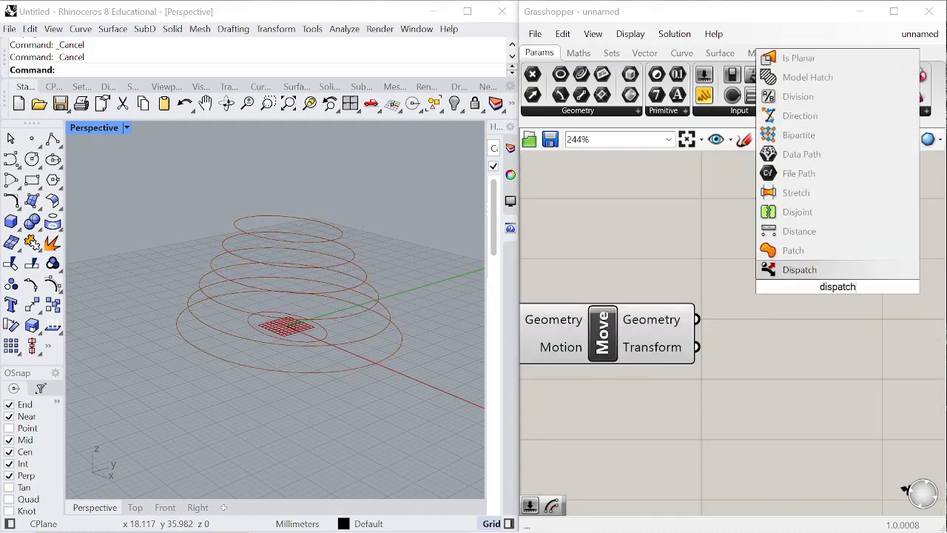
pyautogui.press('Return')
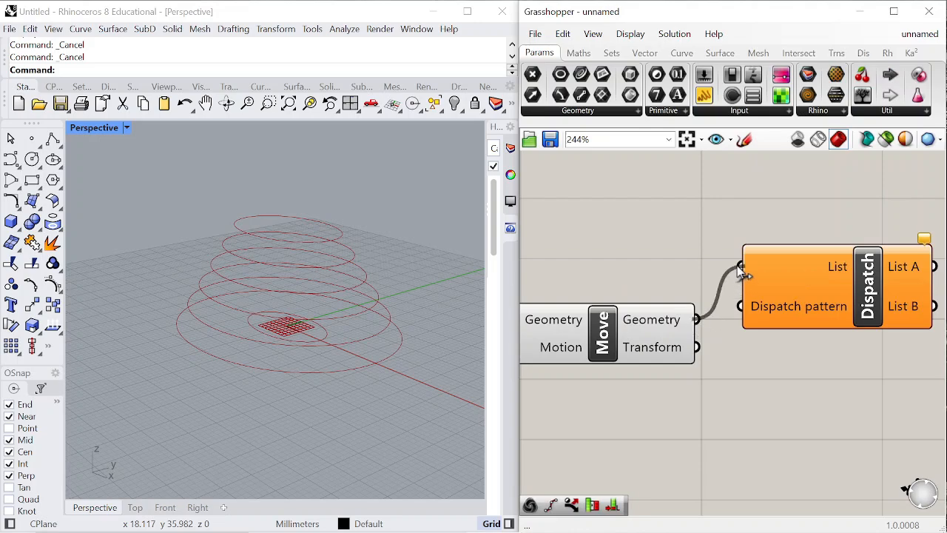
pyautogui.moveTo(738, 267); pyautogui.dragTo(738, 267)
pyautogui.scroll(-5, 568, 283)
pyautogui.scroll(6, 669, 293)
pyautogui.click(662, 293)
# Add a Divide Curve component, connect Dispatch's List A to its Curve input and place it farther from Dispatch
pyautogui.scroll(-6, 628, 237)
pyautogui.scroll(6, 706, 248)
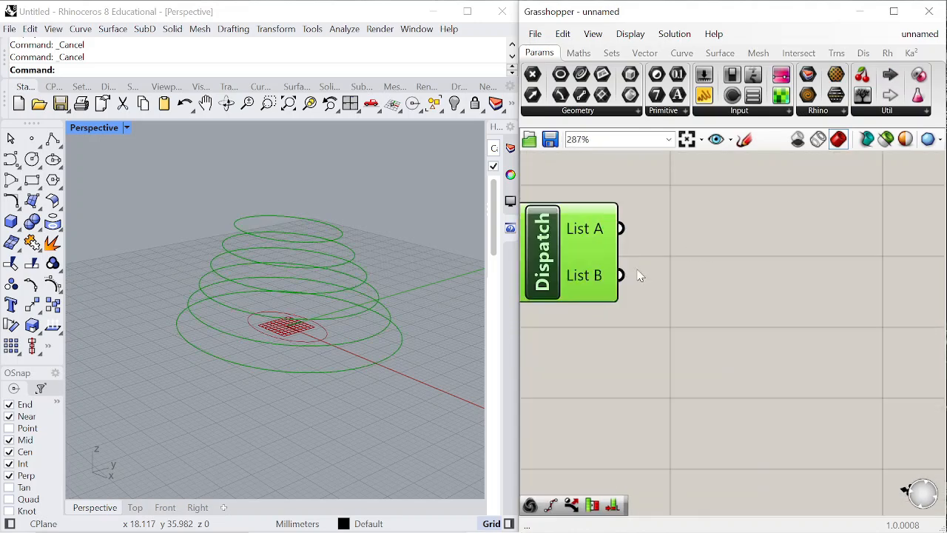
pyautogui.scroll(-6, 635, 218)
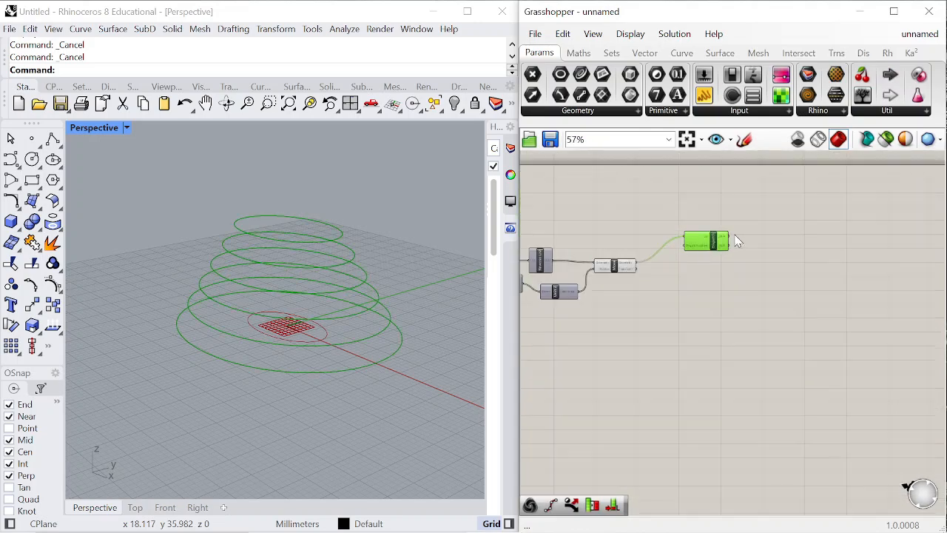
pyautogui.scroll(3, 735, 240)
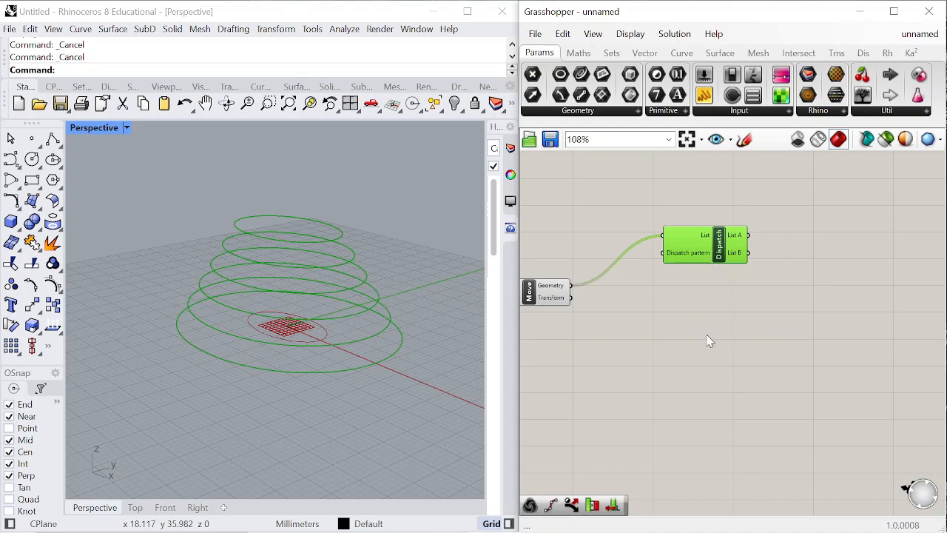
pyautogui.scroll(-3, 799, 311)
pyautogui.scroll(6, 745, 269)
pyautogui.doubleClick(745, 269)
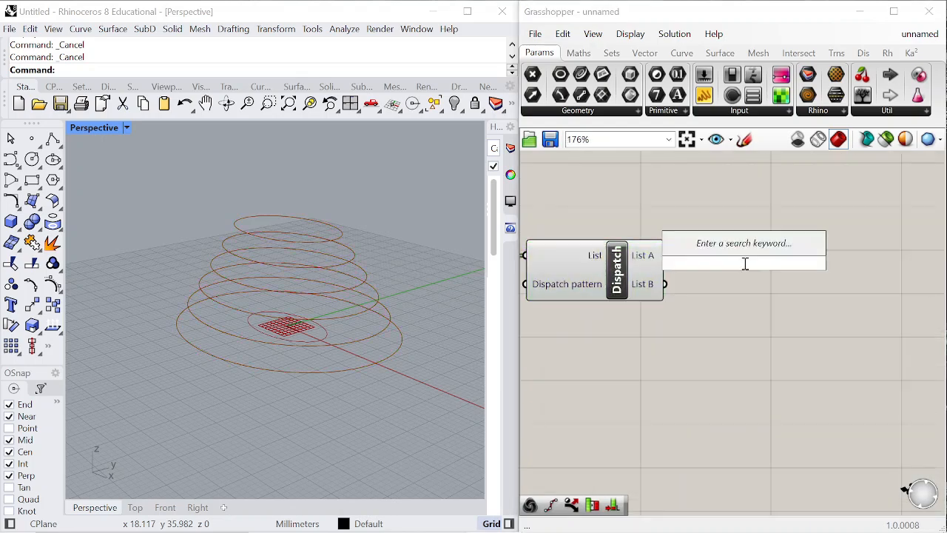
pyautogui.write('divide')
pyautogui.press('Return')
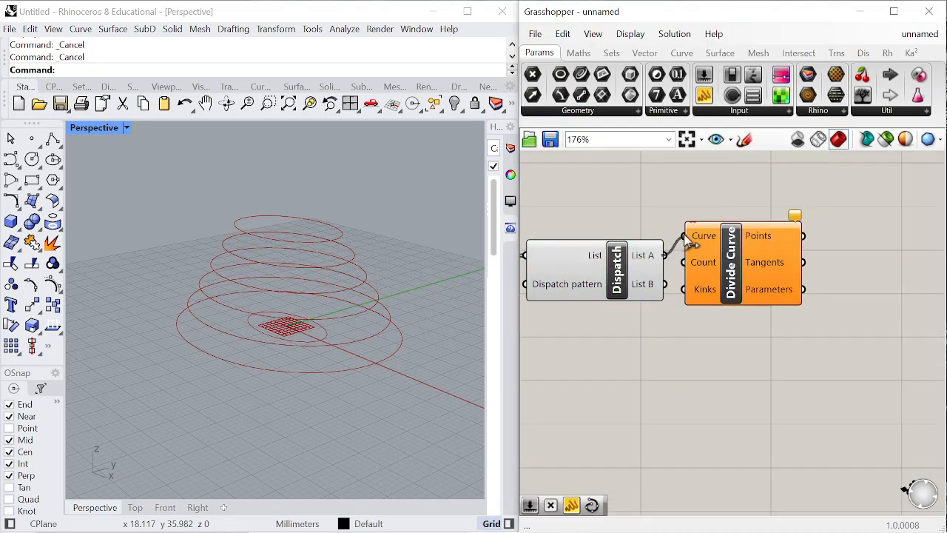
pyautogui.moveTo(689, 242); pyautogui.dragTo(685, 236)
pyautogui.moveTo(729, 272); pyautogui.dragTo(799, 252)
pyautogui.moveTo(724, 257); pyautogui.dragTo(593, 297, button='right')
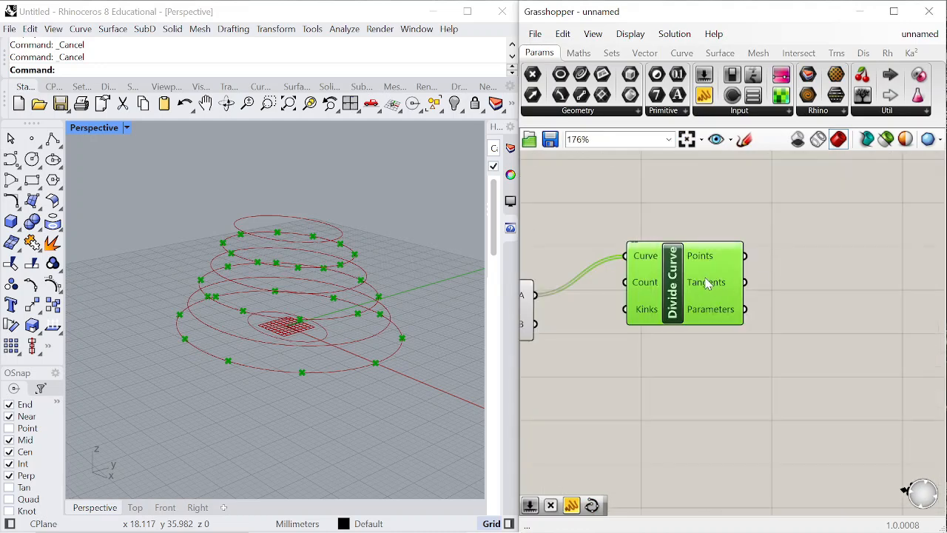
pyautogui.moveTo(704, 278); pyautogui.dragTo(810, 248)
# Add a number slider from 0 to 40, connect it to Divide Curve's Count input and set it to 20
pyautogui.doubleClick(772, 388)
pyautogui.write('0<40')
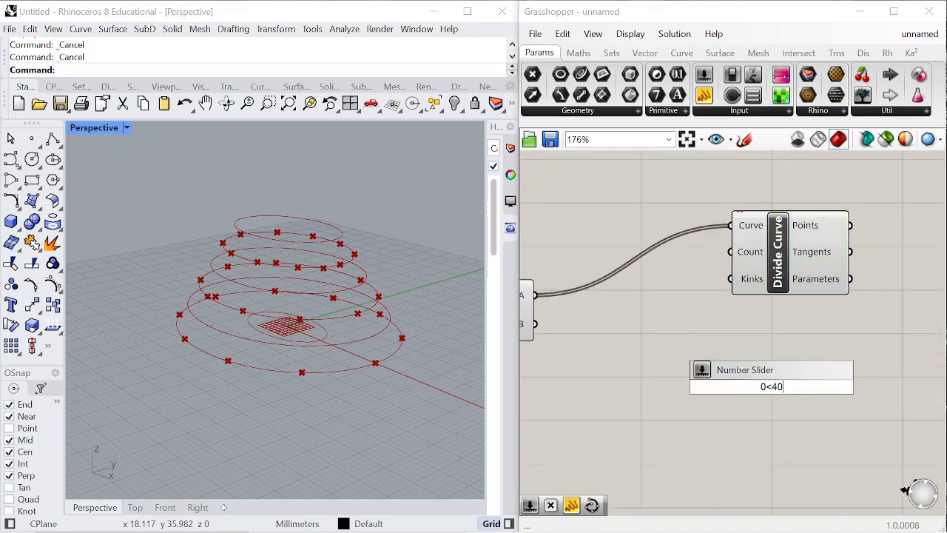
pyautogui.press('Return')
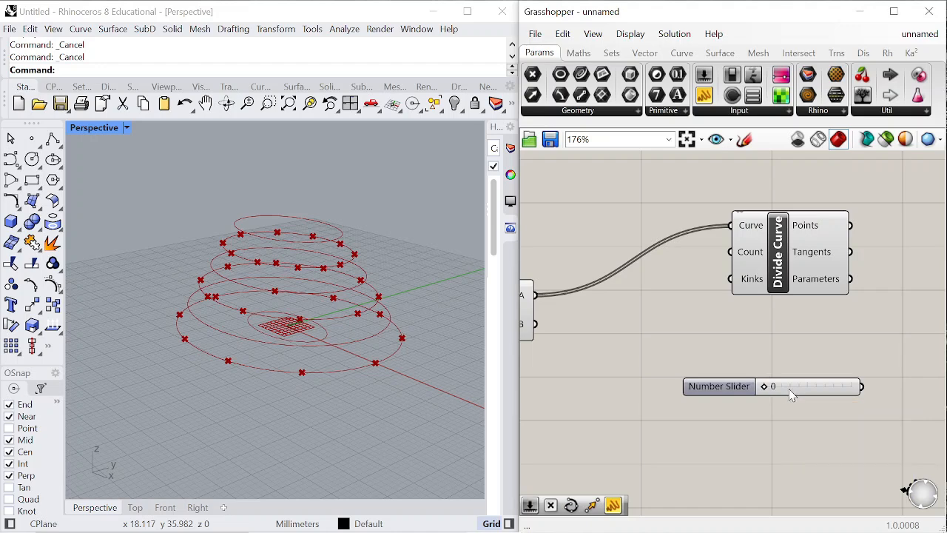
pyautogui.scroll(-2, 788, 388)
pyautogui.scroll(2, 861, 370)
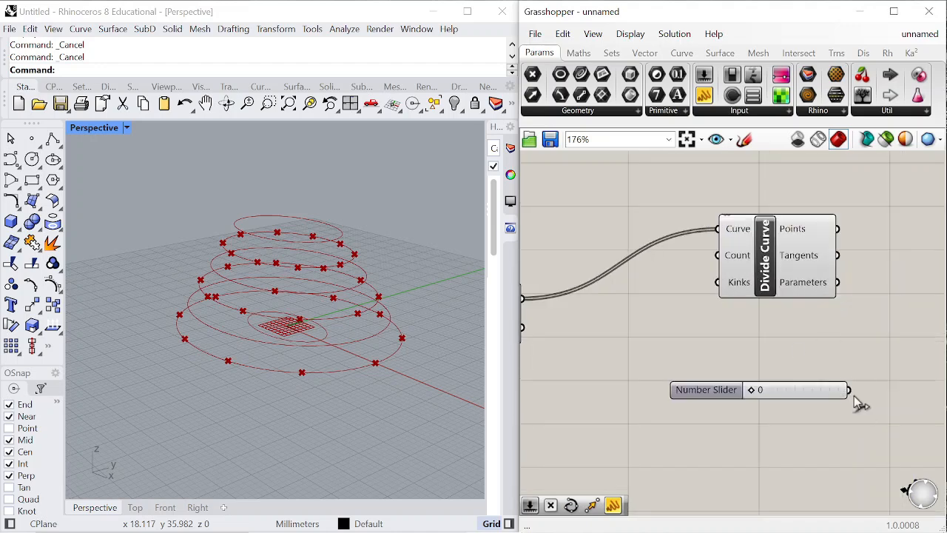
pyautogui.moveTo(776, 394); pyautogui.dragTo(750, 380)
pyautogui.scroll(3, 866, 407)
pyautogui.scroll(-3, 700, 378)
pyautogui.moveTo(732, 207); pyautogui.dragTo(827, 278)
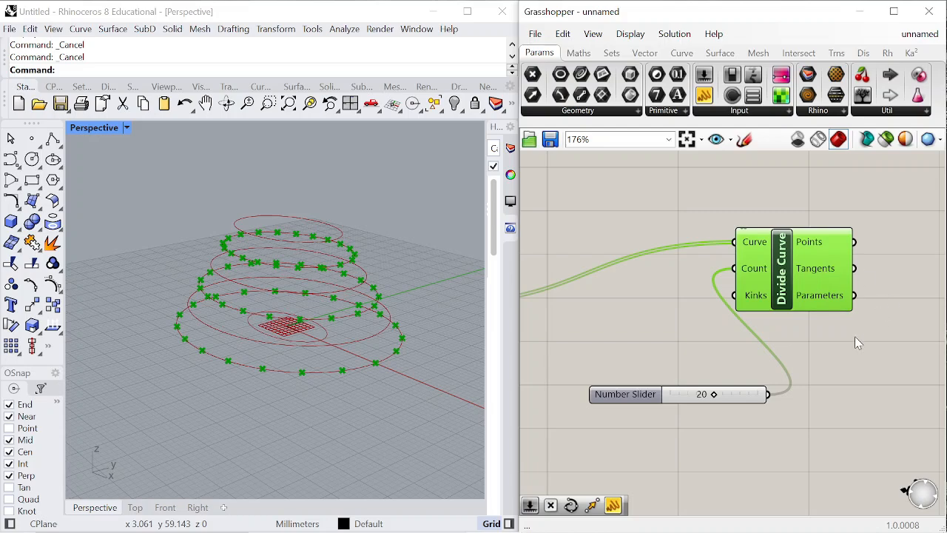
# Place the Count slider close beside Divide Curve, and shift both together farther from Dispatch
pyautogui.scroll(-2, 906, 337)
pyautogui.moveTo(725, 382); pyautogui.dragTo(683, 329)
pyautogui.moveTo(828, 362); pyautogui.dragTo(682, 275)
pyautogui.scroll(-1, 683, 276)
pyautogui.moveTo(819, 290); pyautogui.dragTo(785, 295, button='right')
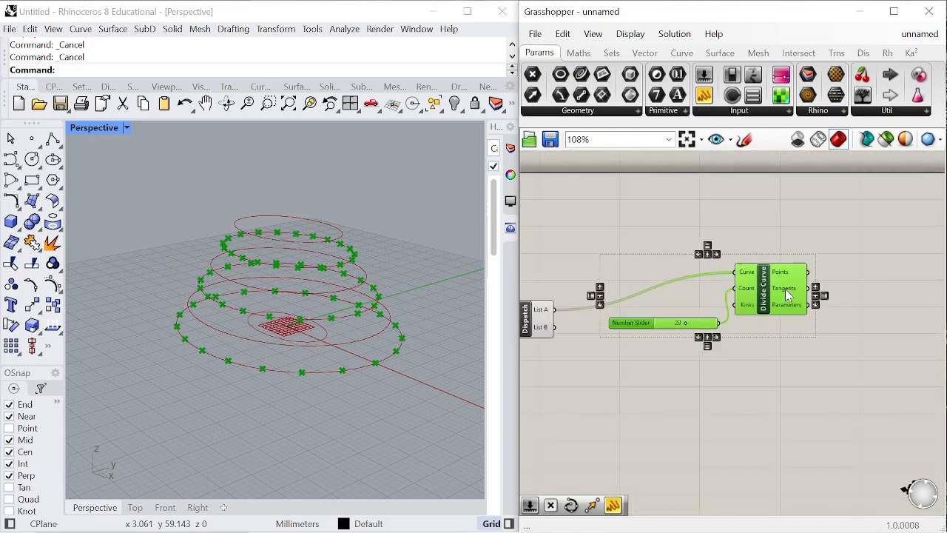
pyautogui.moveTo(785, 294); pyautogui.dragTo(840, 263)
pyautogui.click(843, 290)
# Add a second Move component and connect Divide Curve's Points output to its Geometry input
pyautogui.scroll(-2, 764, 308)
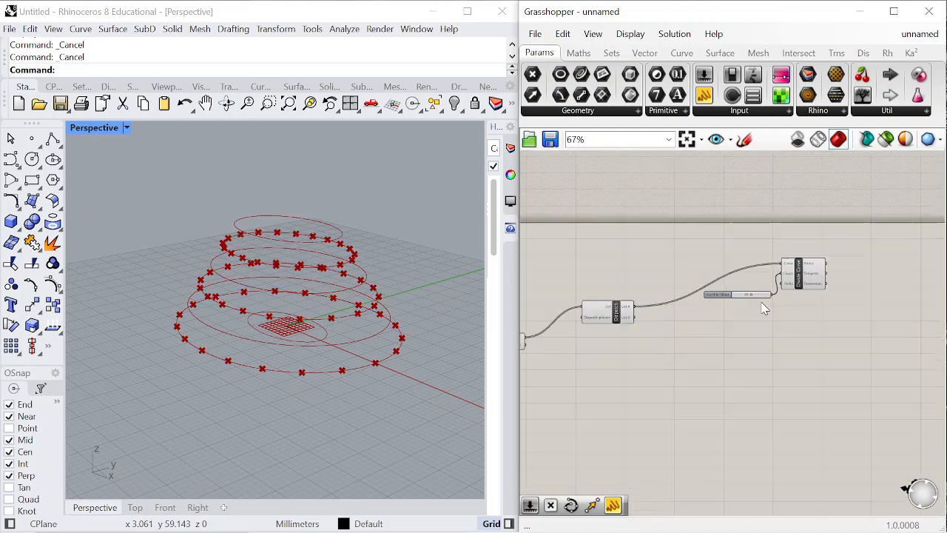
pyautogui.scroll(4, 854, 294)
pyautogui.doubleClick(828, 302)
pyautogui.write('move')
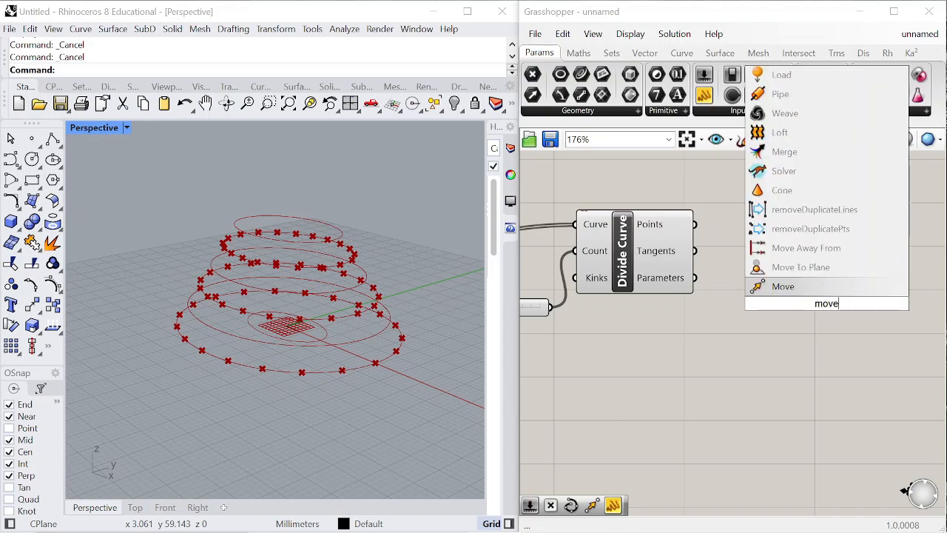
pyautogui.click(773, 284)
pyautogui.moveTo(695, 224); pyautogui.dragTo(760, 292)
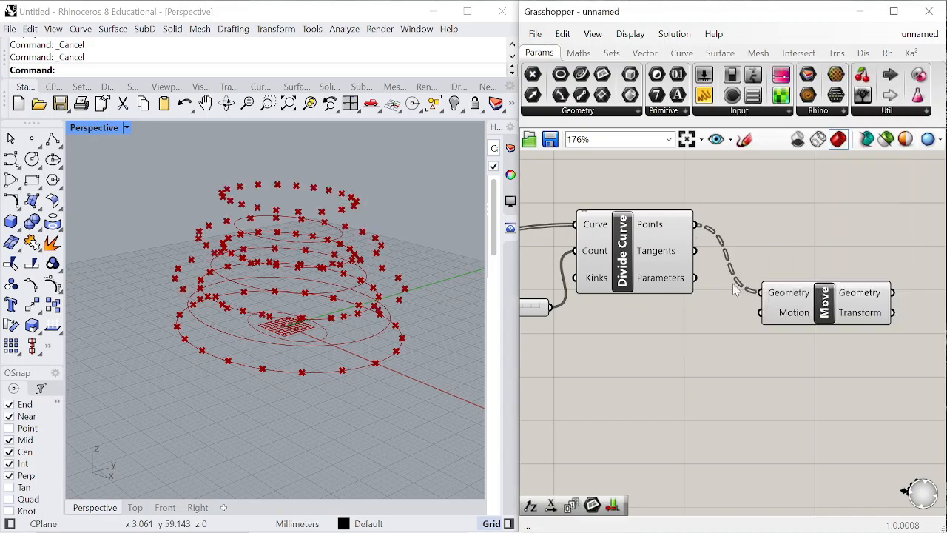
# Turn off the preview of the first Move component and the Dispatch component
pyautogui.scroll(-6, 614, 289)
pyautogui.scroll(5, 603, 309)
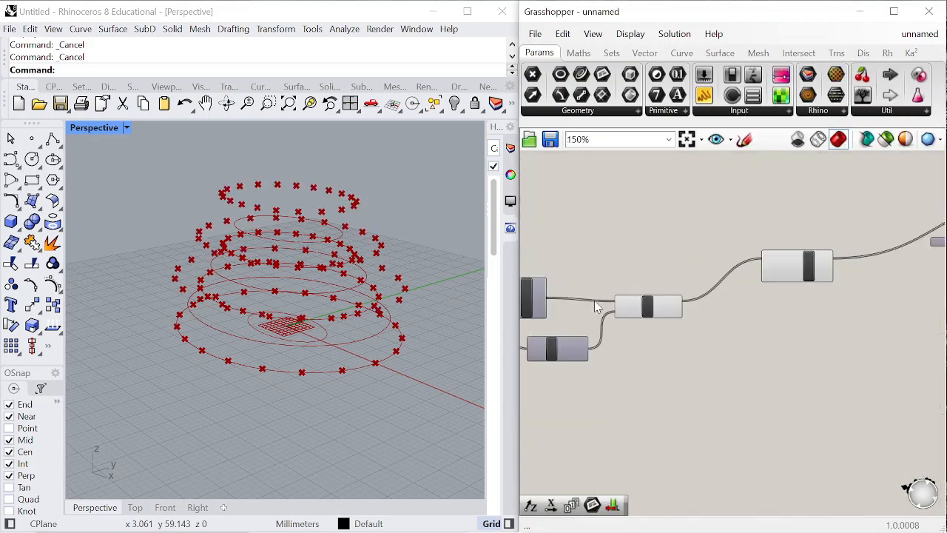
pyautogui.scroll(-3, 740, 296)
pyautogui.moveTo(861, 361); pyautogui.dragTo(665, 204)
pyautogui.rightClick(682, 178)
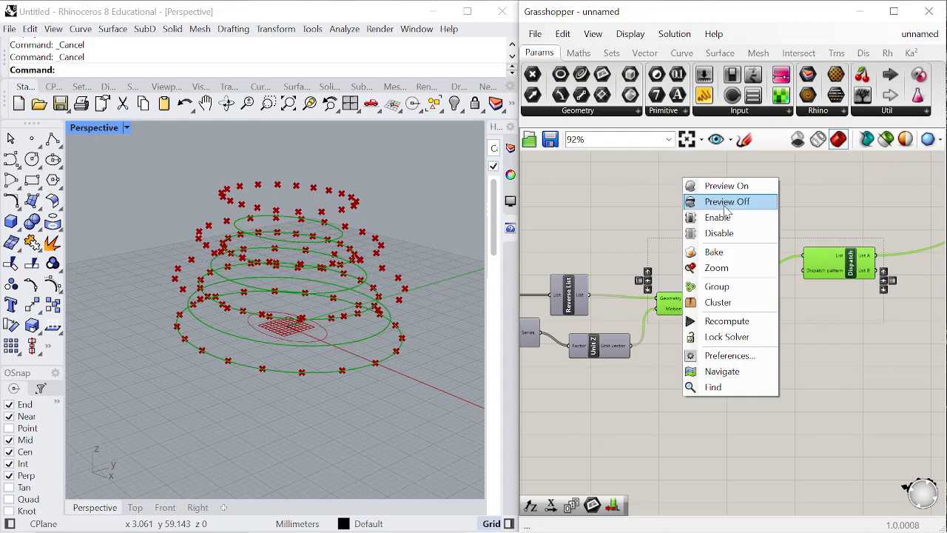
pyautogui.click(704, 201)
pyautogui.scroll(-5, 663, 213)
pyautogui.scroll(5, 860, 215)
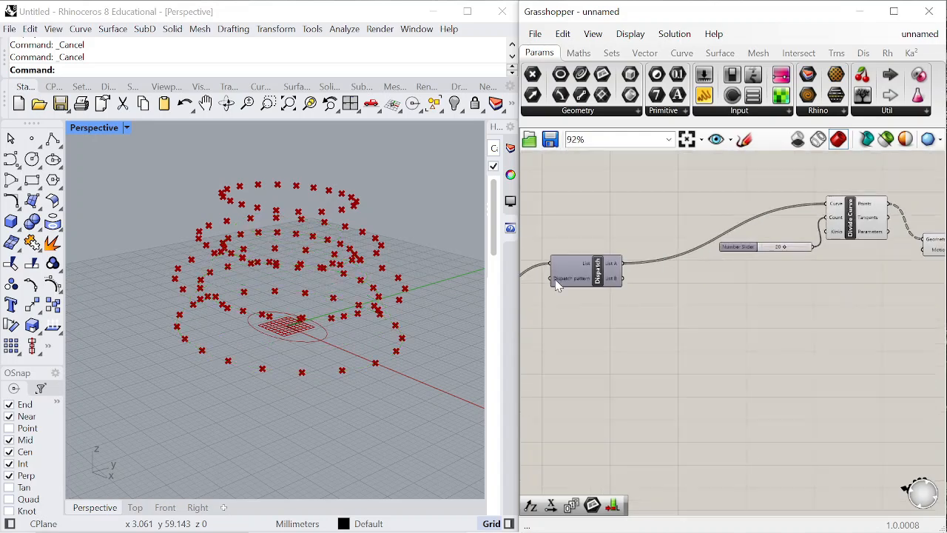
pyautogui.click(620, 199)
# Place the second Move component farther from Divide Curve to make room between them
pyautogui.moveTo(302, 327); pyautogui.dragTo(251, 312, button='right')
pyautogui.scroll(-5, 680, 276)
pyautogui.scroll(6, 850, 271)
pyautogui.moveTo(658, 256); pyautogui.dragTo(800, 250)
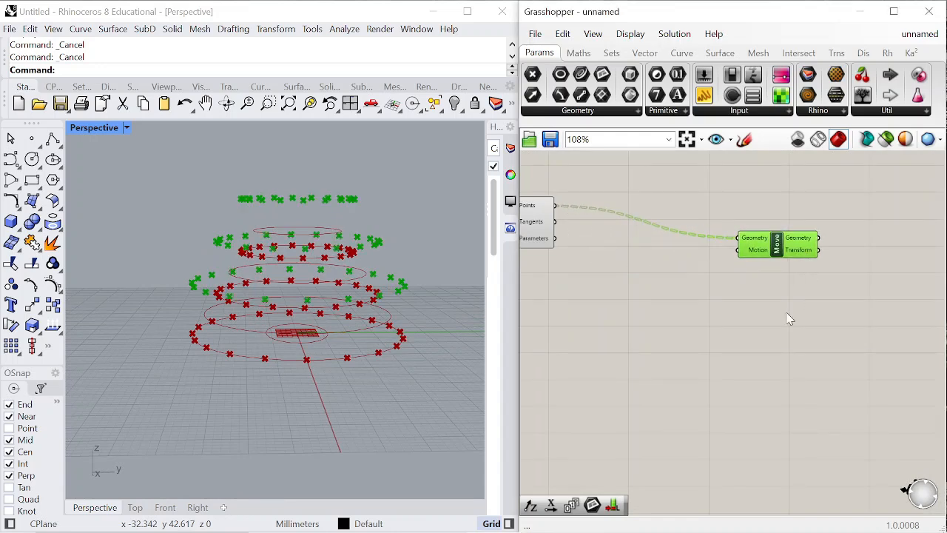
# Add a Subtraction component below Divide Curve, with the Count slider as A and a panel containing 1 as B
pyautogui.scroll(-3, 744, 300)
pyautogui.scroll(5, 606, 253)
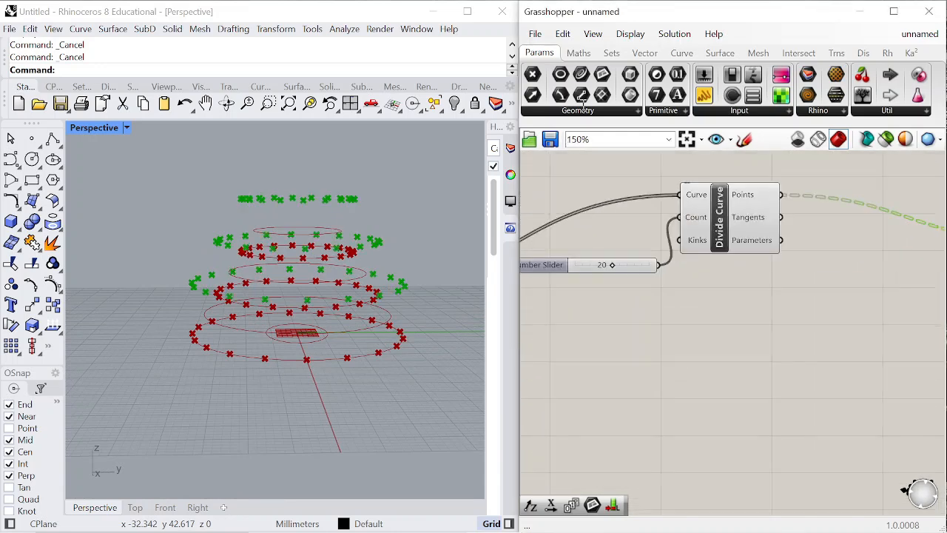
pyautogui.click(580, 54)
pyautogui.moveTo(634, 95); pyautogui.dragTo(735, 295)
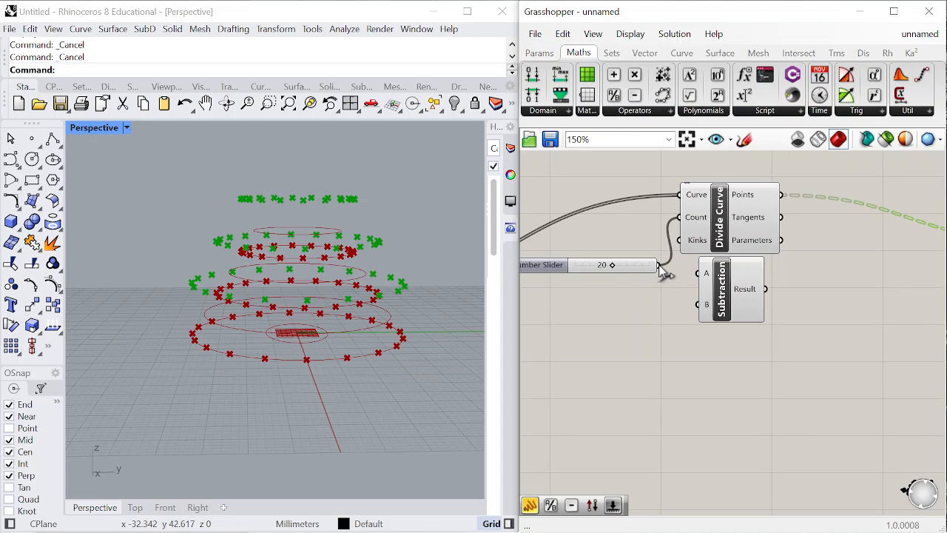
pyautogui.doubleClick(629, 314)
pyautogui.write('Panel')
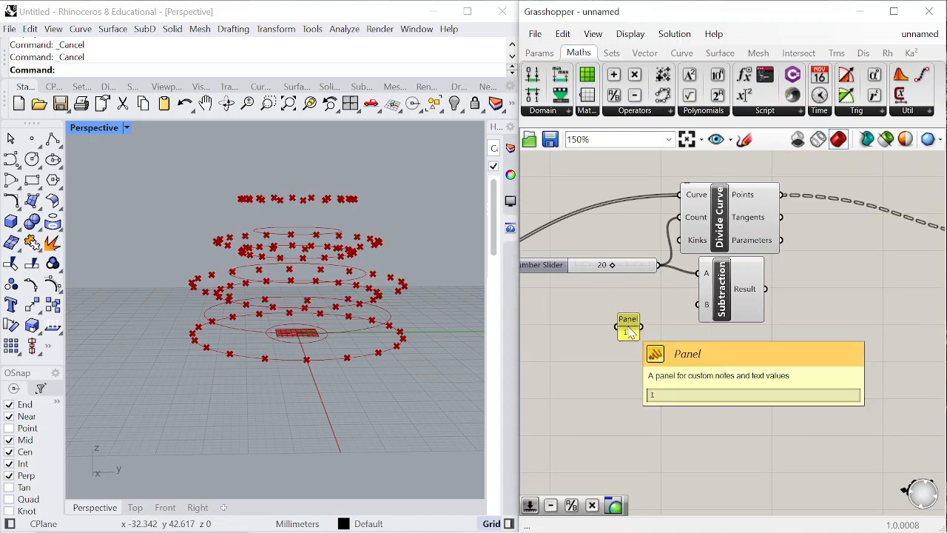
pyautogui.press('Return')
pyautogui.scroll(2, 648, 333)
pyautogui.scroll(-1, 725, 299)
pyautogui.click(729, 296)
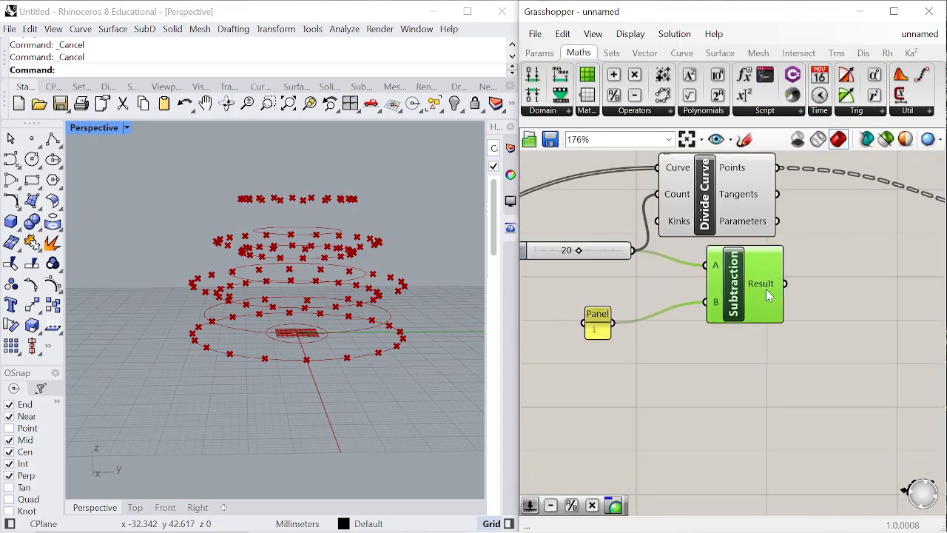
pyautogui.moveTo(601, 319); pyautogui.dragTo(663, 302)
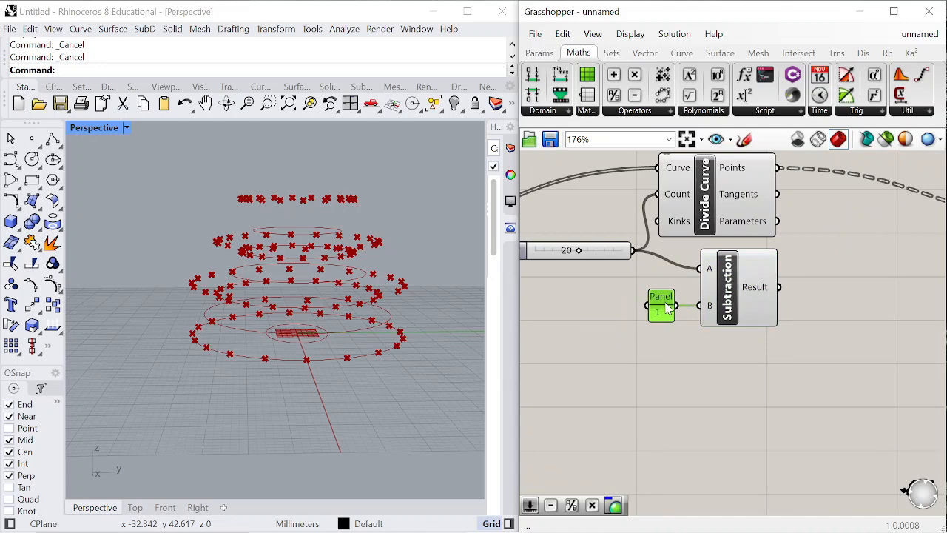
# Add a Range component and connect the Subtraction result to its Steps input
pyautogui.doubleClick(793, 325)
pyautogui.write('range')
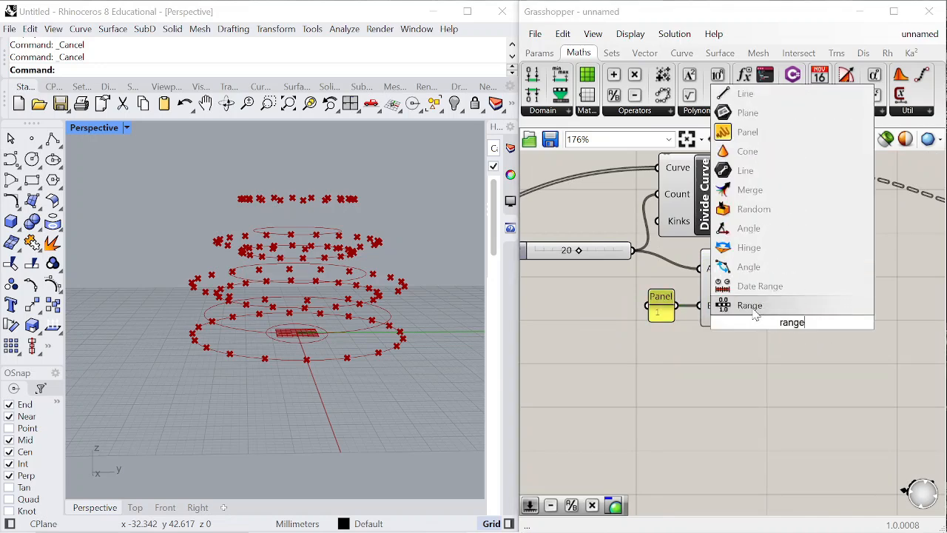
pyautogui.click(750, 306)
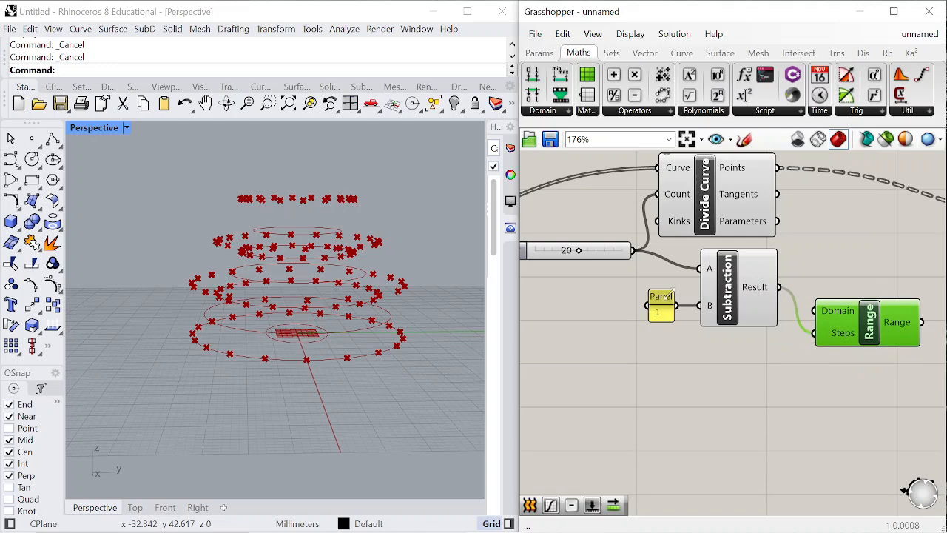
# Add a Graph Mapper below the second Move component and connect the Range output to it
pyautogui.scroll(-4, 798, 302)
pyautogui.doubleClick(777, 311)
pyautogui.write('gr')
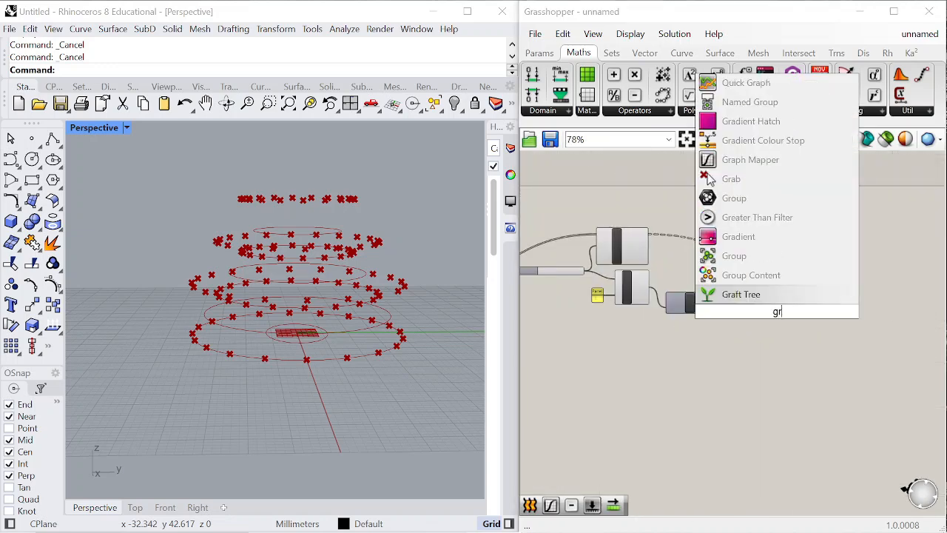
pyautogui.write('ap')
pyautogui.press('Return')
pyautogui.scroll(4, 684, 341)
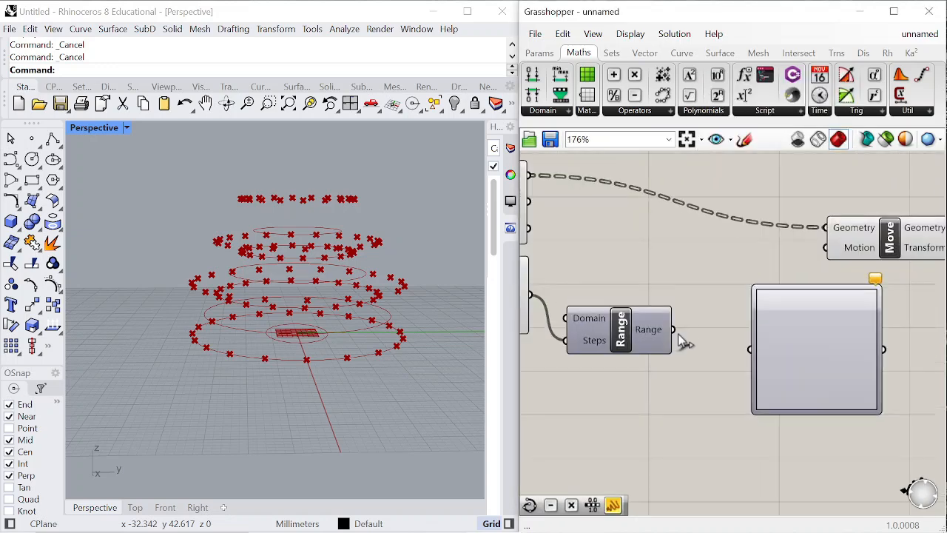
pyautogui.moveTo(752, 354); pyautogui.dragTo(752, 352)
# Shift the second Move component farther along and add a Multiplication component with the Graph Mapper output as A
pyautogui.scroll(-4, 728, 318)
pyautogui.scroll(3, 782, 295)
pyautogui.moveTo(803, 266); pyautogui.dragTo(865, 266)
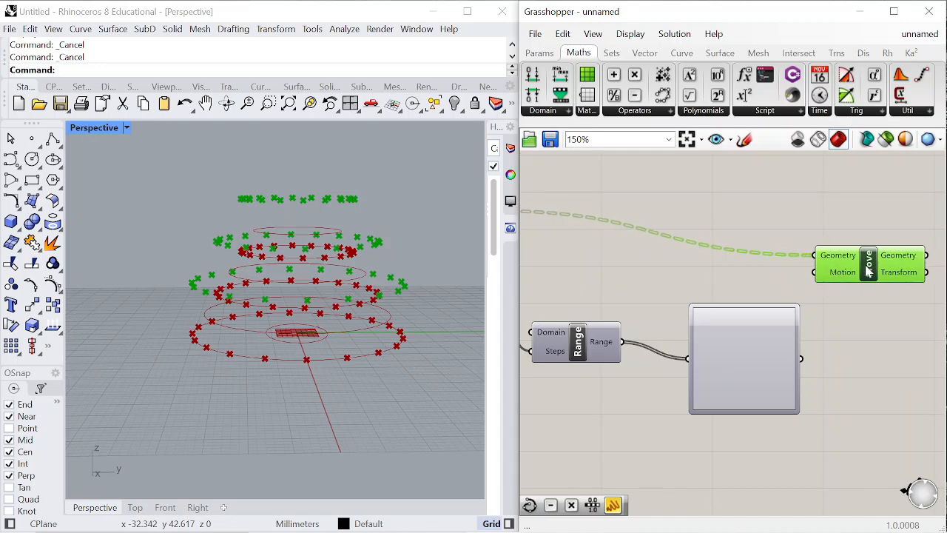
pyautogui.moveTo(903, 323); pyautogui.dragTo(891, 326)
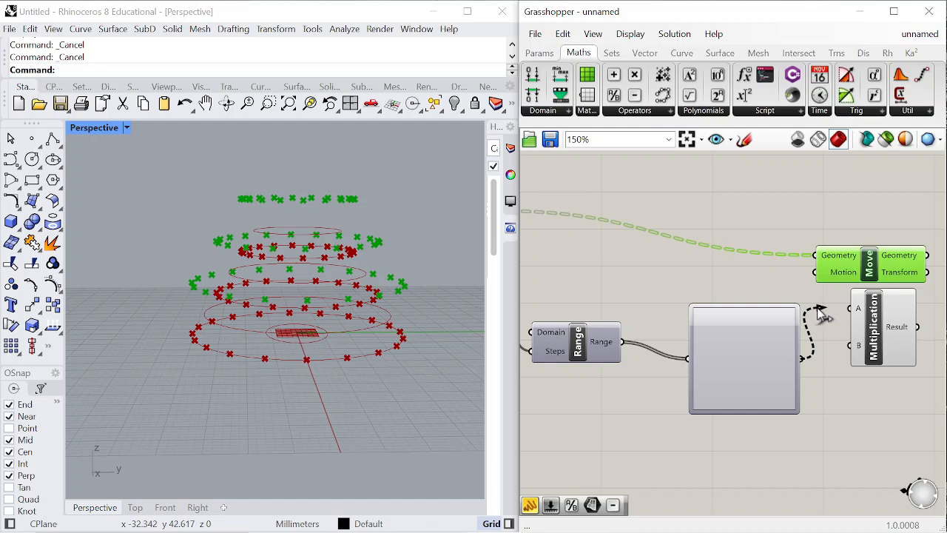
pyautogui.scroll(-5, 845, 319)
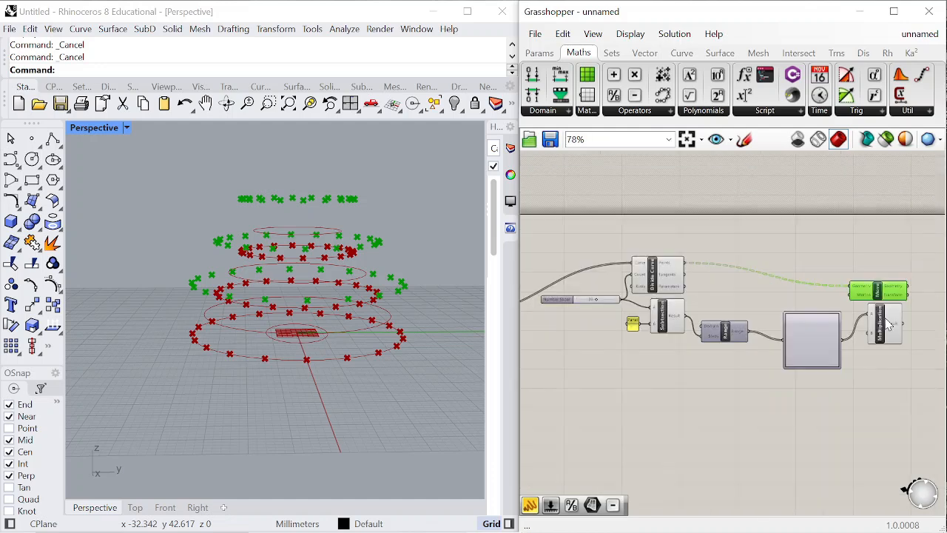
pyautogui.scroll(2, 858, 318)
pyautogui.scroll(-3, 866, 318)
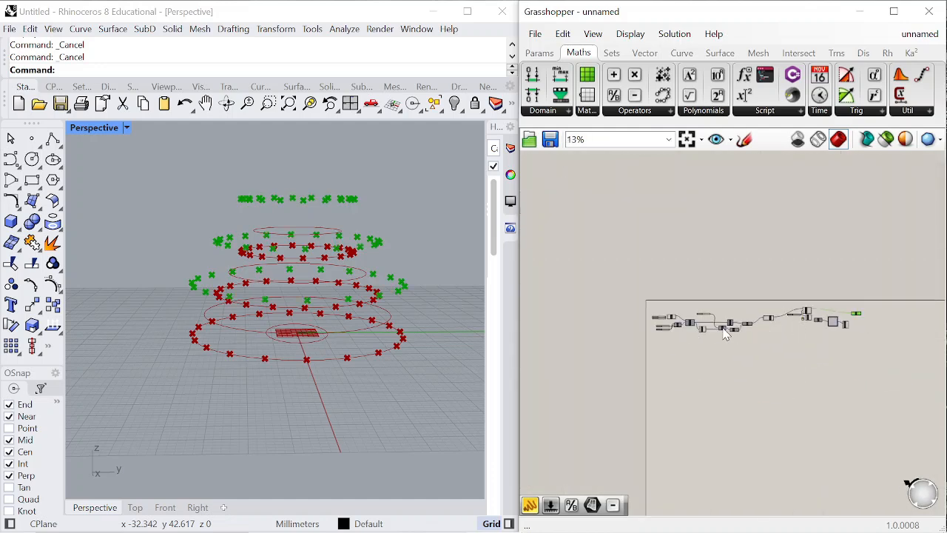
# Connect the value from the earlier part of the definition to the B input of the Multiplication component
pyautogui.scroll(4, 866, 318)
pyautogui.moveTo(671, 295); pyautogui.dragTo(884, 407)
pyautogui.moveTo(792, 367); pyautogui.dragTo(818, 376, button='right')
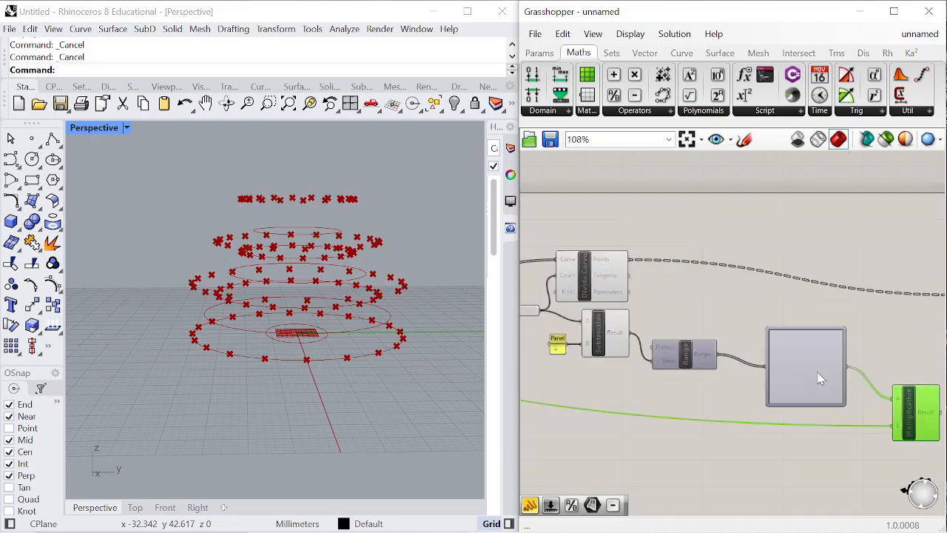
# Set the Graph Mapper's graph type to Sine
pyautogui.rightClick(813, 377)
pyautogui.moveTo(859, 507)
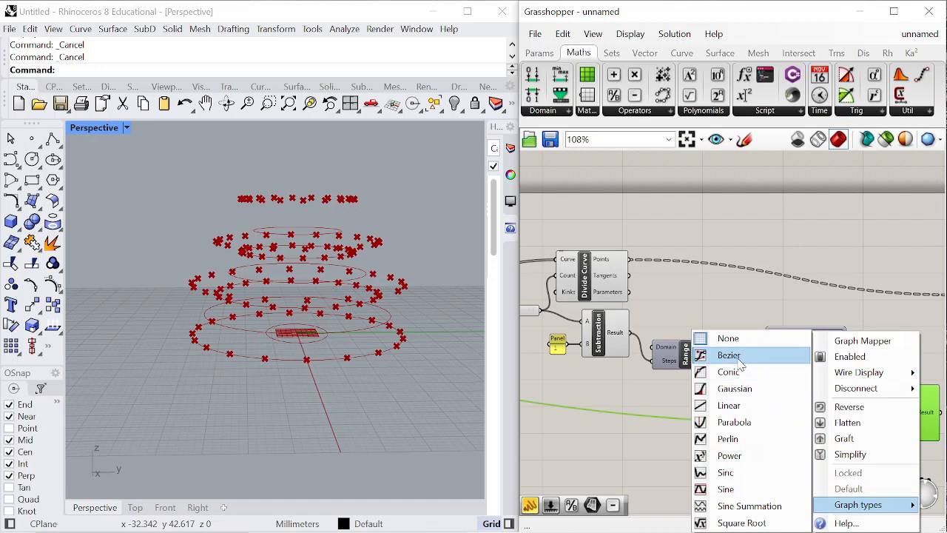
pyautogui.click(729, 489)
pyautogui.moveTo(820, 369); pyautogui.dragTo(797, 342, button='right')
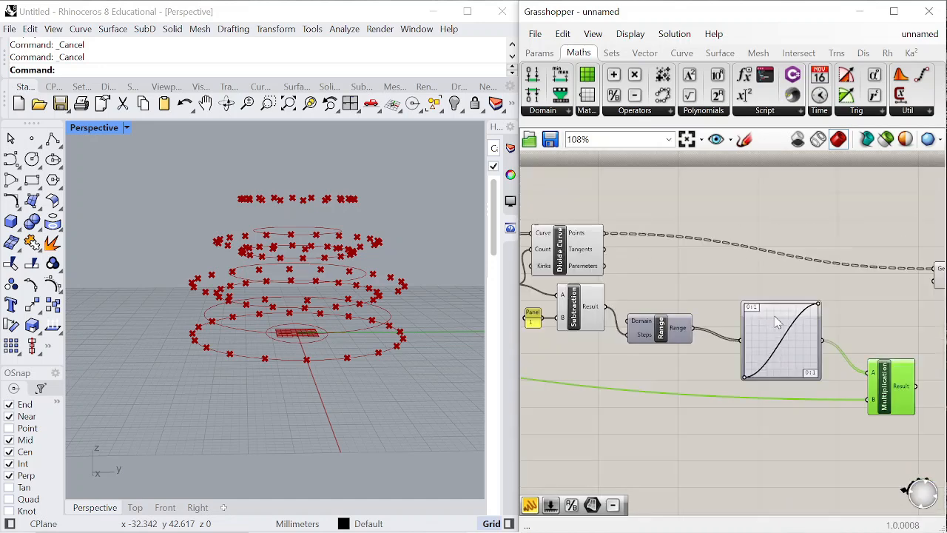
# Add a Unit Z component driven by the Multiplication result and connect its vector to the second Move's Motion input
pyautogui.scroll(-1, 784, 325)
pyautogui.moveTo(938, 333); pyautogui.dragTo(864, 333, button='right')
pyautogui.scroll(1, 864, 333)
pyautogui.doubleClick(864, 332)
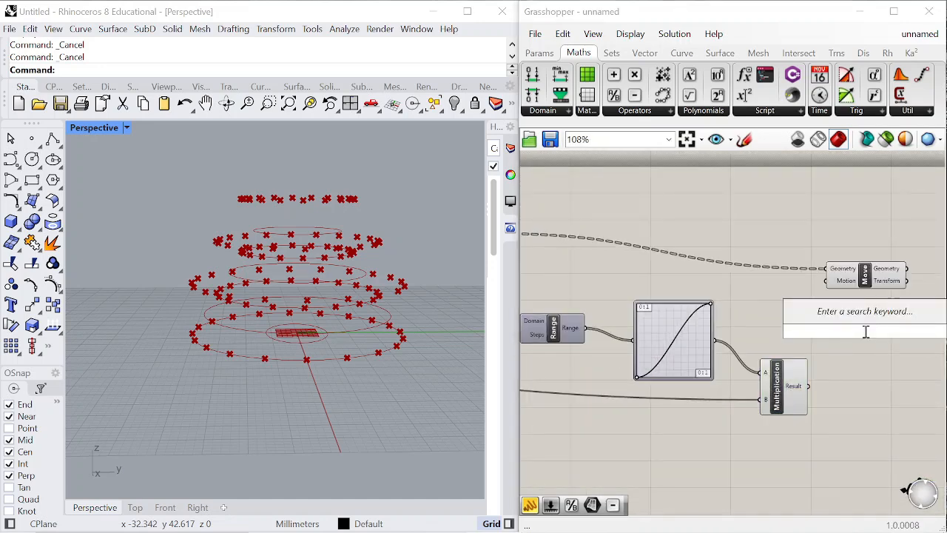
pyautogui.write('unit z')
pyautogui.press('Return')
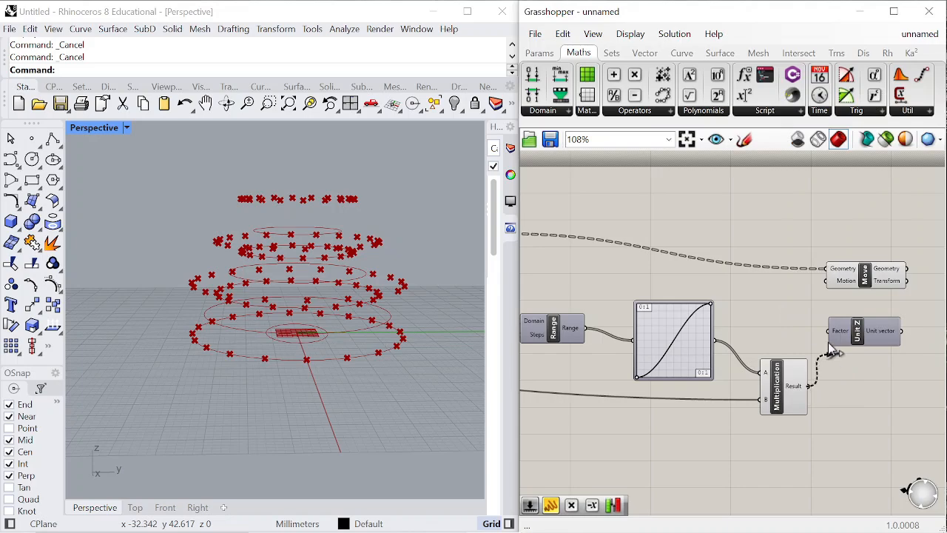
pyautogui.moveTo(827, 278); pyautogui.dragTo(823, 283)
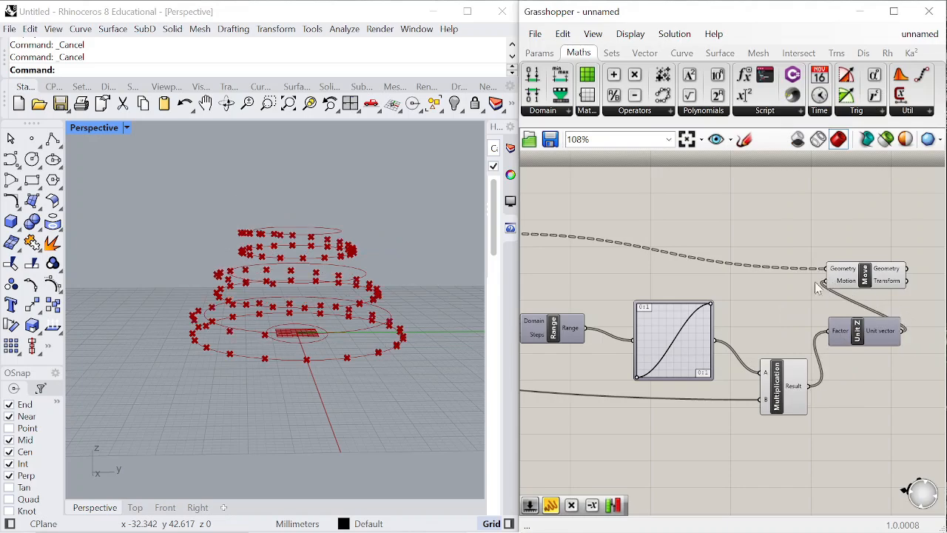
# Shift the second Move component farther along to make room around Unit Z
pyautogui.scroll(-1, 822, 284)
pyautogui.moveTo(886, 276); pyautogui.dragTo(797, 292, button='right')
pyautogui.moveTo(797, 291); pyautogui.dragTo(902, 269)
pyautogui.scroll(1, 775, 332)
pyautogui.scroll(1, 771, 345)
pyautogui.click(793, 343)
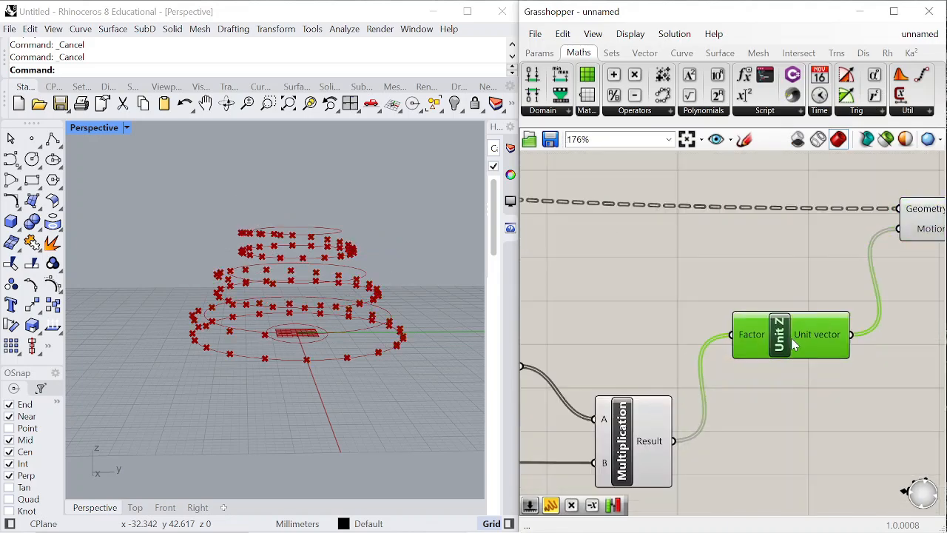
# Raise the frequency of the Graph Mapper's sine curve so that it shows two peaks across the domain
pyautogui.moveTo(279, 261)
pyautogui.mouseDown(button='right')
pyautogui.moveTo(249, 292)
pyautogui.moveTo(217, 276)
pyautogui.moveTo(266, 295)
pyautogui.moveTo(316, 274)
pyautogui.moveTo(271, 273)
pyautogui.mouseUp(button='right')
pyautogui.scroll(-7, 695, 303)
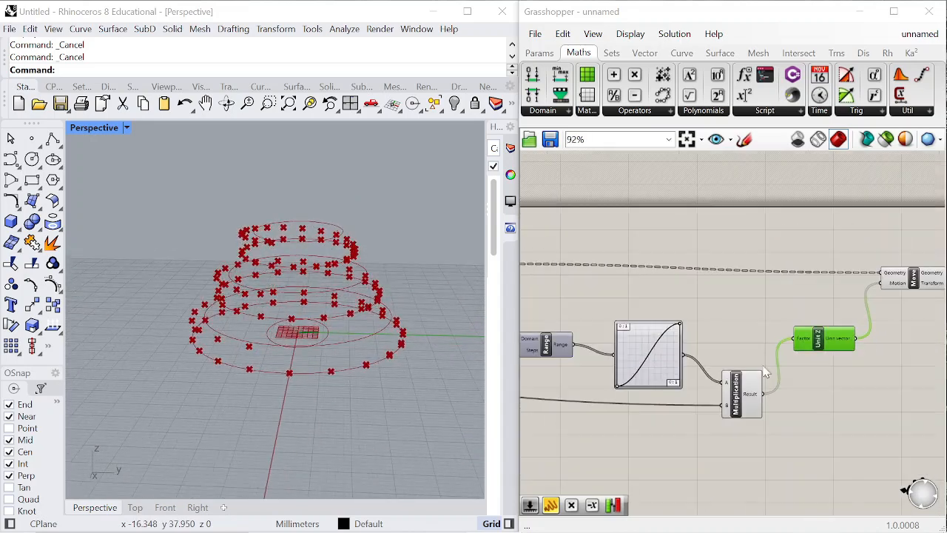
pyautogui.scroll(8, 697, 298)
pyautogui.moveTo(703, 281); pyautogui.dragTo(598, 280)
pyautogui.moveTo(299, 268); pyautogui.dragTo(392, 258, button='right')
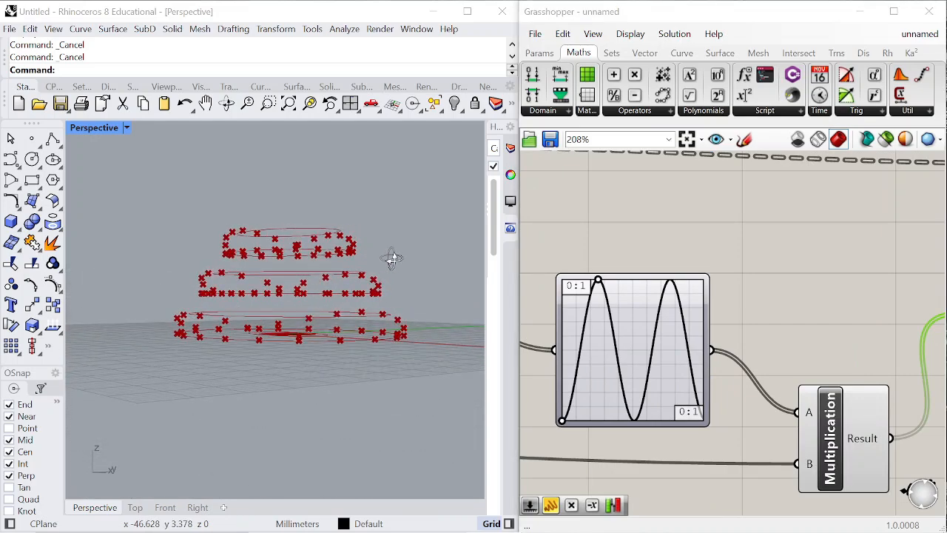
pyautogui.scroll(-5, 645, 418)
pyautogui.scroll(4, 695, 326)
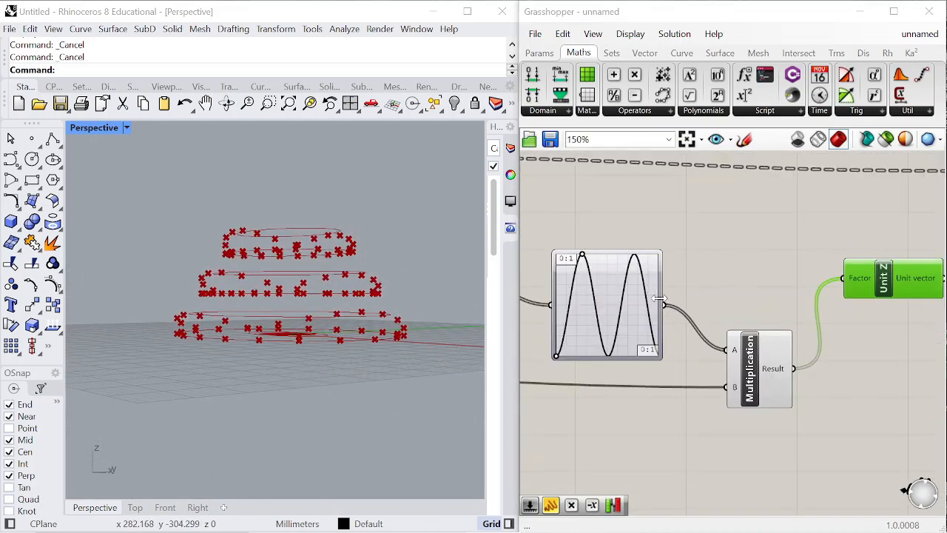
# Widen the Graph Mapper and spread the Multiplication, Unit Z and Move components farther along
pyautogui.scroll(-2, 704, 310)
pyautogui.moveTo(705, 309); pyautogui.dragTo(598, 307, button='right')
pyautogui.moveTo(823, 224); pyautogui.dragTo(930, 212)
pyautogui.moveTo(835, 258); pyautogui.dragTo(812, 257, button='right')
pyautogui.moveTo(700, 290); pyautogui.dragTo(775, 280)
pyautogui.scroll(-2, 784, 283)
pyautogui.scroll(2, 704, 320)
pyautogui.moveTo(704, 320); pyautogui.dragTo(793, 307)
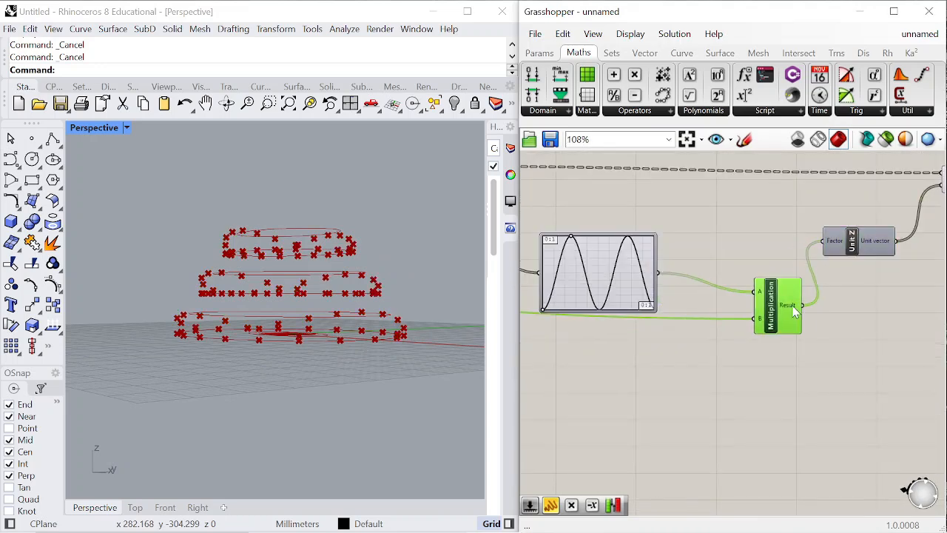
pyautogui.moveTo(621, 283); pyautogui.dragTo(647, 272)
# Rearrange the Dispatch component and the components feeding it so that the long value wire runs clear below Dispatch
pyautogui.scroll(-7, 721, 275)
pyautogui.scroll(7, 725, 274)
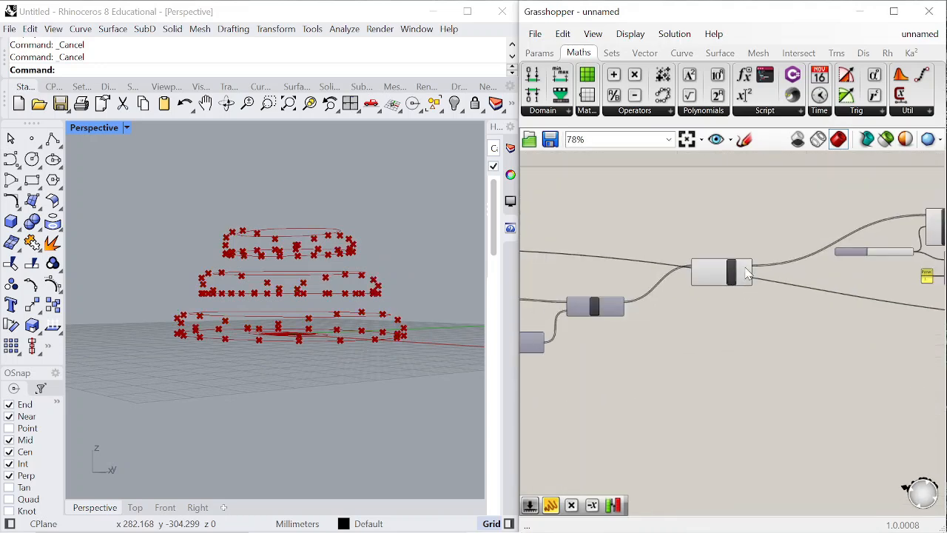
pyautogui.scroll(-5, 723, 268)
pyautogui.scroll(3, 643, 273)
pyautogui.moveTo(539, 249); pyautogui.dragTo(724, 317)
pyautogui.scroll(2, 722, 285)
pyautogui.click(772, 261)
pyautogui.scroll(2, 776, 255)
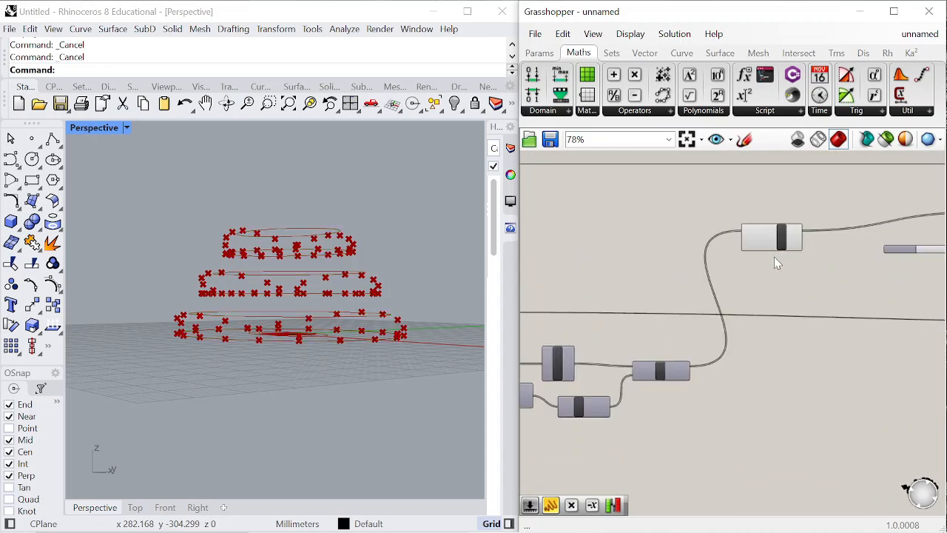
pyautogui.moveTo(772, 244); pyautogui.dragTo(813, 244)
pyautogui.click(714, 256)
pyautogui.scroll(3, 713, 257)
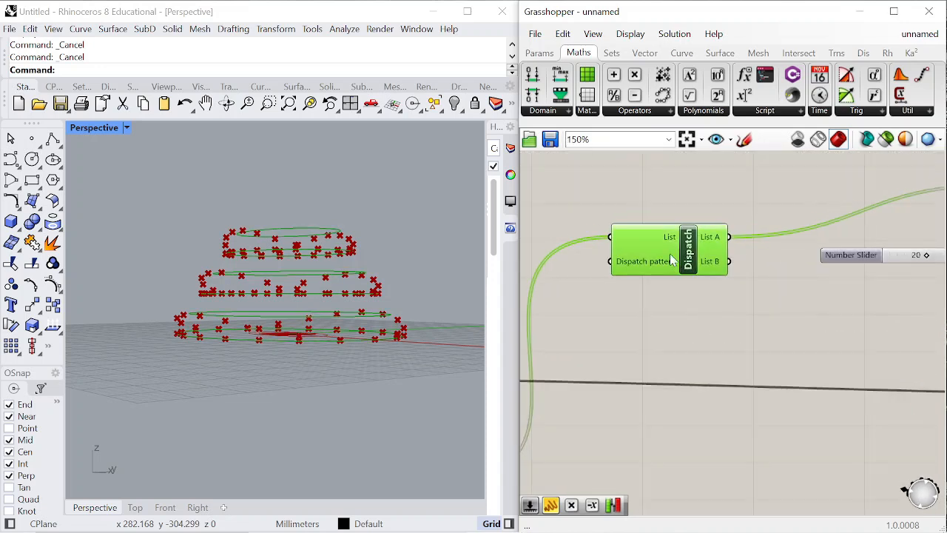
# Copy the Divide Curve to Move group below the original and connect Dispatch List B to the copied Divide Curve
pyautogui.scroll(-6, 737, 241)
pyautogui.scroll(1, 685, 228)
pyautogui.moveTo(669, 208); pyautogui.dragTo(924, 289)
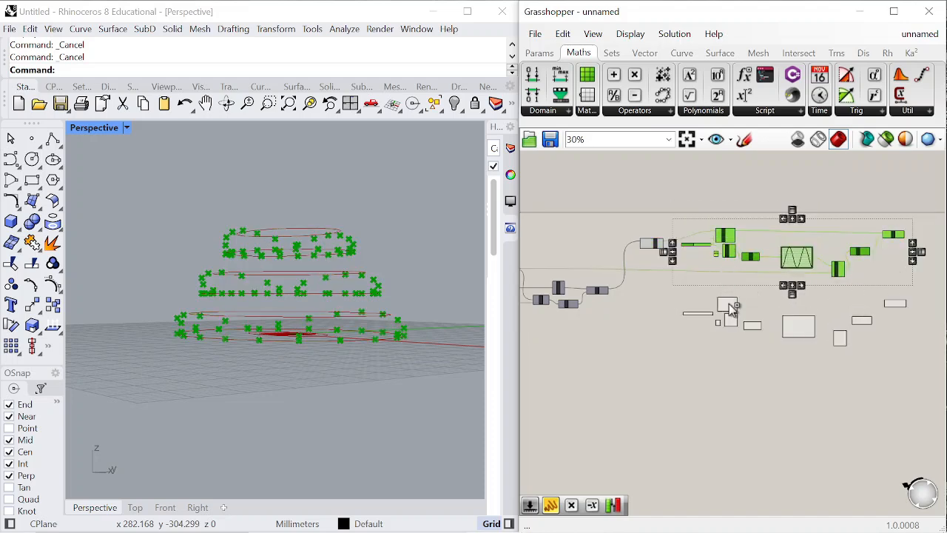
pyautogui.scroll(4, 685, 295)
pyautogui.scroll(1, 648, 220)
pyautogui.scroll(2, 621, 185)
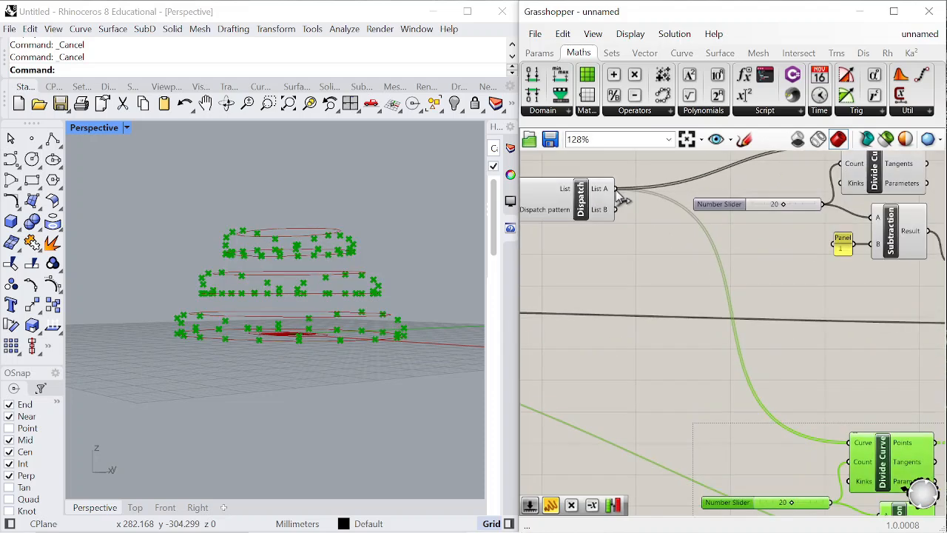
pyautogui.scroll(-1, 616, 198)
pyautogui.scroll(-5, 736, 271)
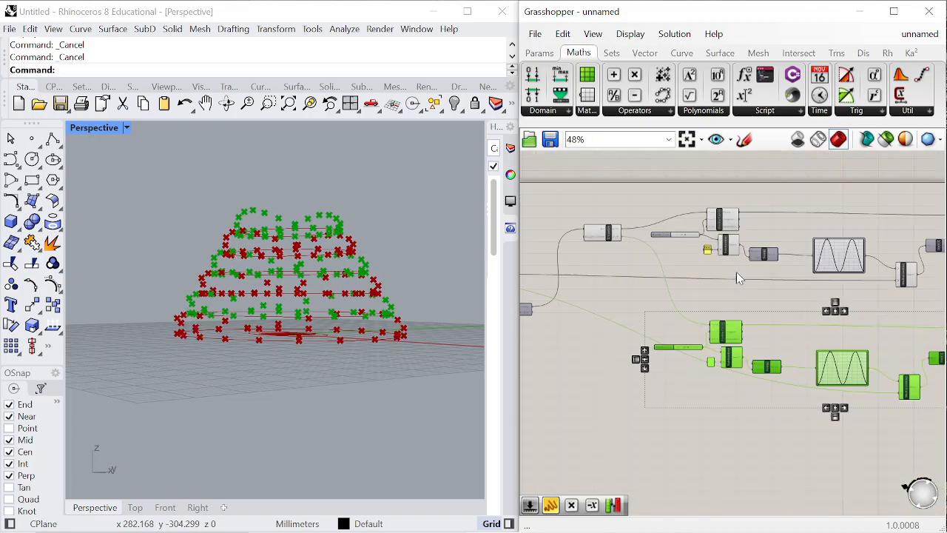
# Widen the upper Graph Mapper further and connect its output to the A input of the lower Multiplication component
pyautogui.scroll(7, 855, 280)
pyautogui.scroll(-4, 820, 284)
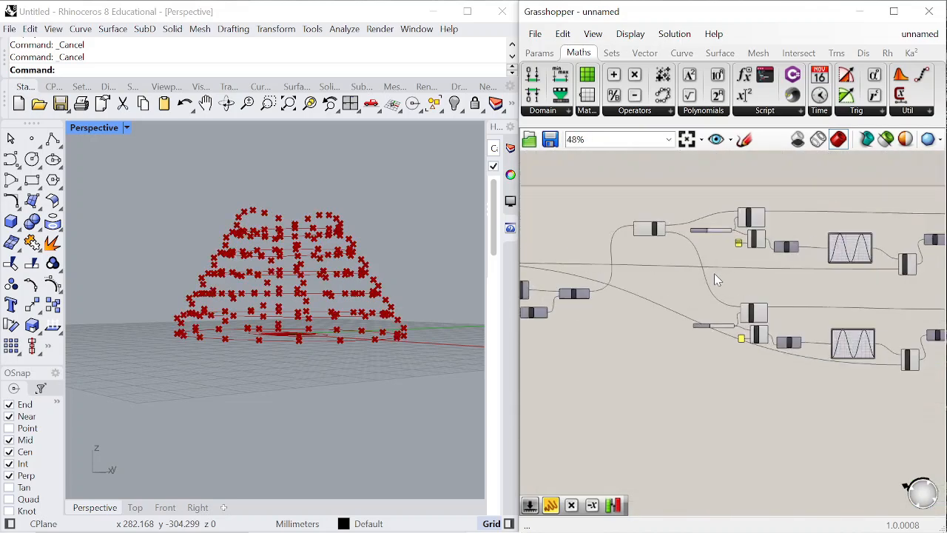
pyautogui.scroll(2, 713, 273)
pyautogui.scroll(-2, 738, 262)
pyautogui.scroll(3, 847, 276)
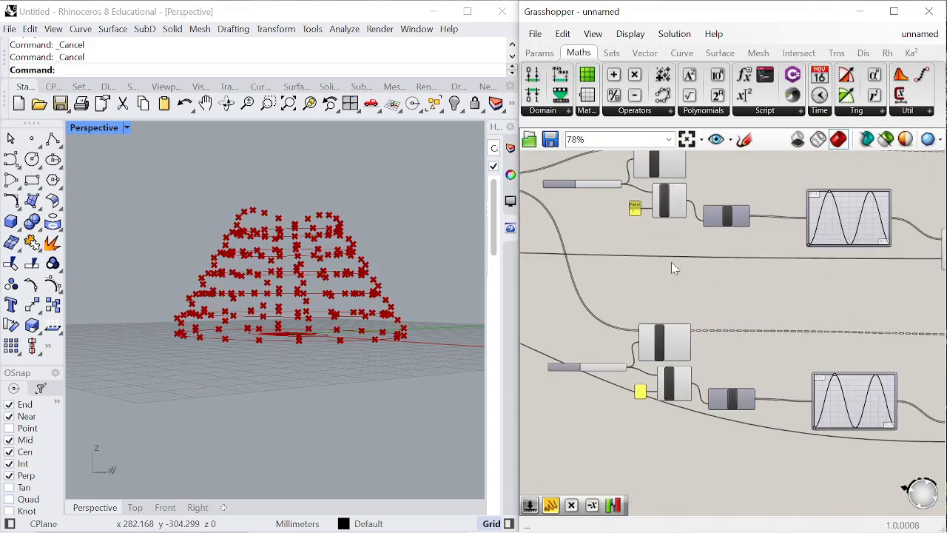
pyautogui.scroll(-3, 672, 207)
pyautogui.scroll(3, 790, 219)
pyautogui.scroll(1, 807, 266)
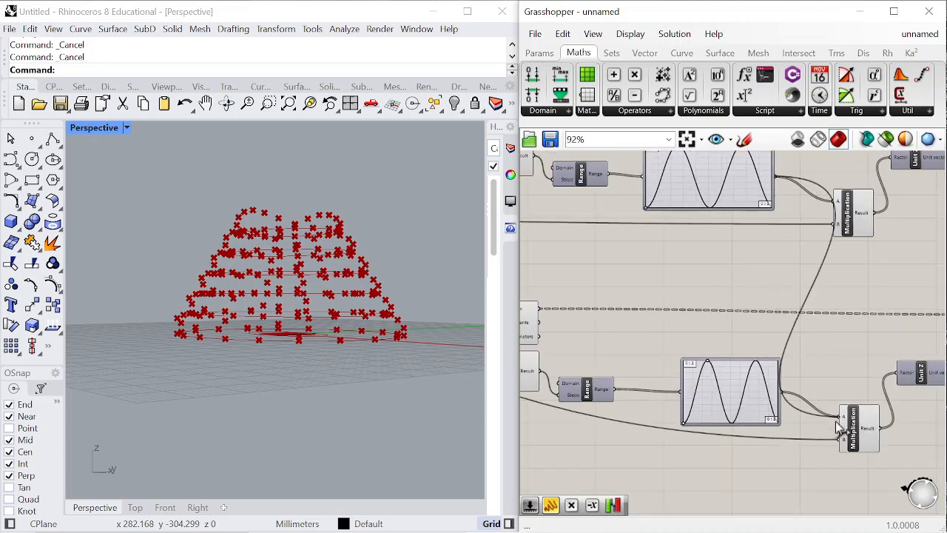
# Insert a relay in the wire to the upper Multiplication's B input and connect it to the lower Multiplication's B input
pyautogui.scroll(-4, 815, 433)
pyautogui.scroll(4, 877, 287)
pyautogui.click(878, 288)
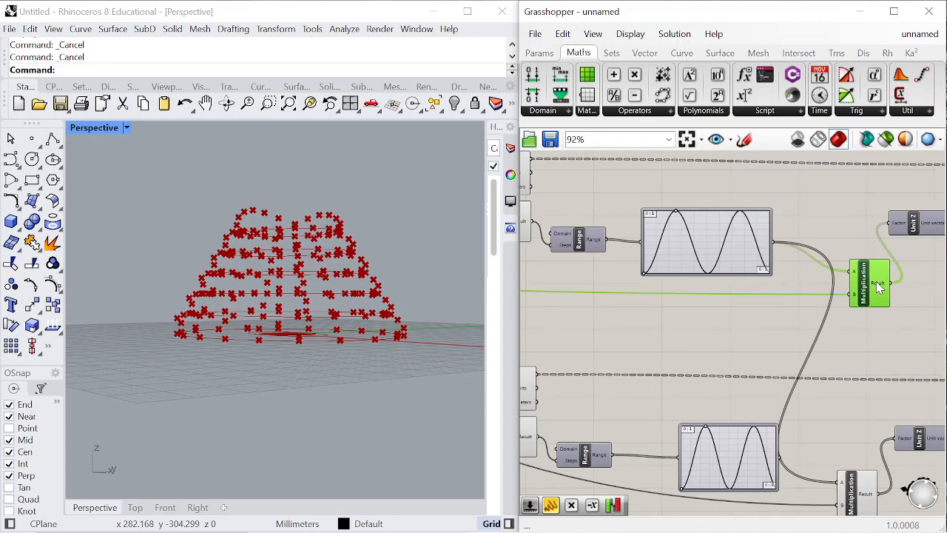
pyautogui.scroll(4, 630, 296)
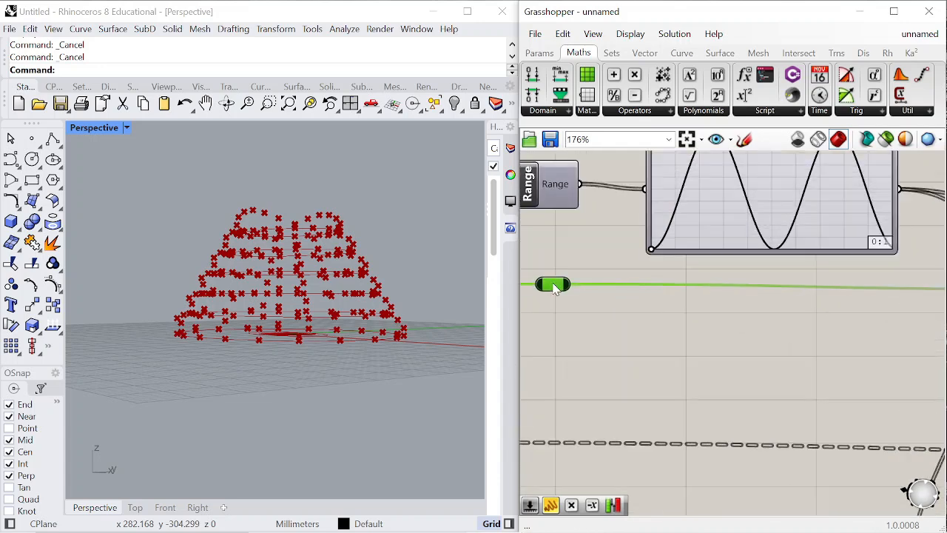
pyautogui.scroll(-4, 555, 287)
pyautogui.scroll(1, 579, 250)
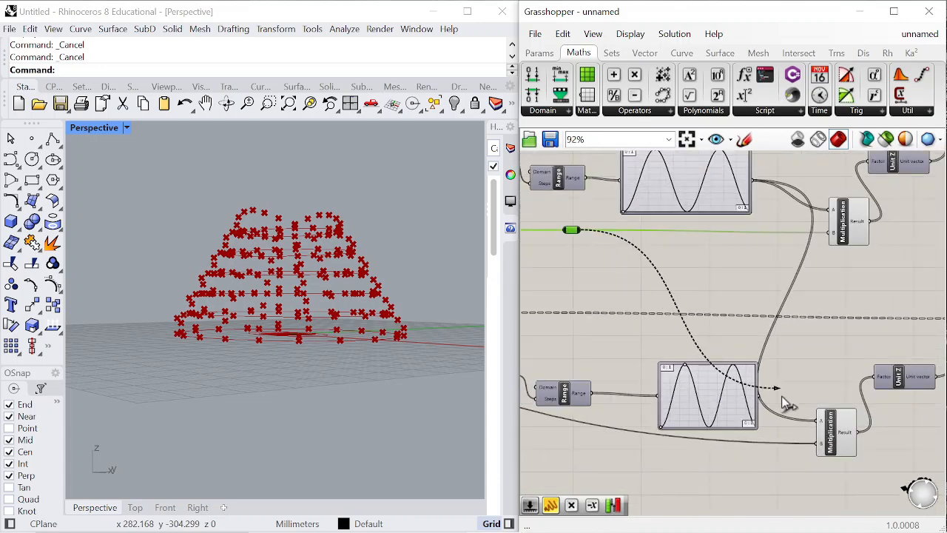
# Delete the copied Graph Mapper along with the copied Subtraction, panel and Range components
pyautogui.moveTo(706, 400); pyautogui.dragTo(660, 446)
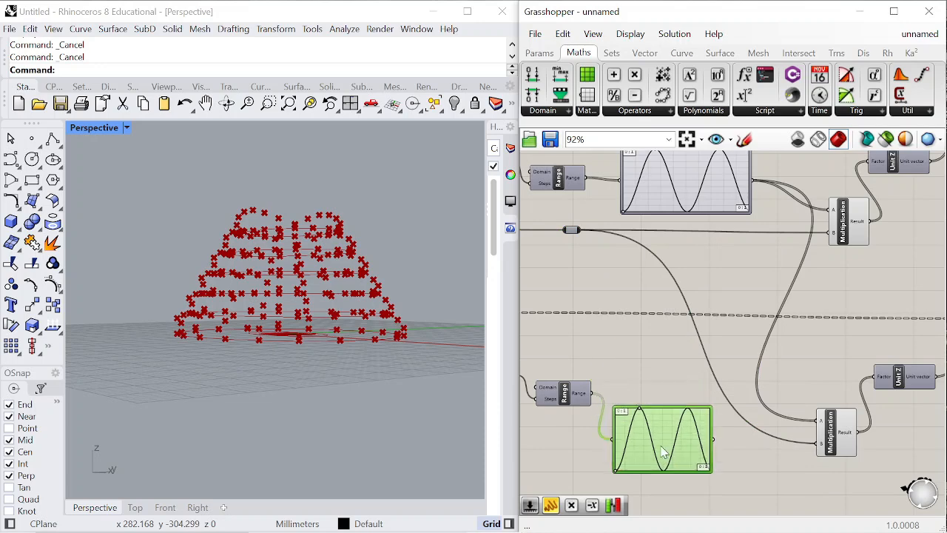
pyautogui.press('Delete')
pyautogui.scroll(-4, 716, 361)
pyautogui.scroll(4, 688, 356)
pyautogui.scroll(3, 689, 360)
pyautogui.moveTo(792, 416); pyautogui.dragTo(571, 331)
# Feed the lower Divide Curve's Count from the original Number Slider and delete the duplicate slider
pyautogui.scroll(-4, 721, 191)
pyautogui.scroll(3, 721, 191)
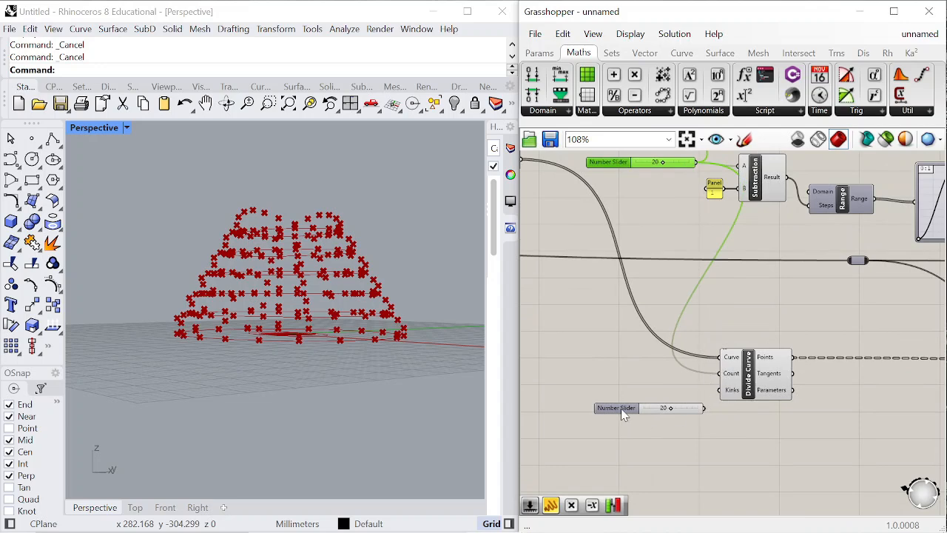
pyautogui.press('Delete')
# Shift the upper Divide Curve, Subtraction, panel and Range components away from the Number Slider
pyautogui.scroll(-4, 630, 340)
pyautogui.scroll(5, 615, 284)
pyautogui.scroll(-1, 644, 240)
pyautogui.click(731, 228)
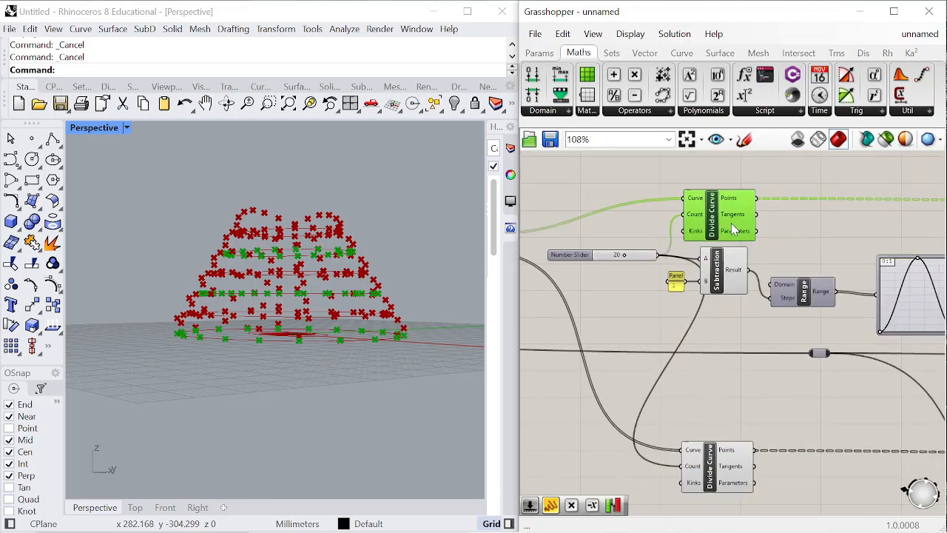
pyautogui.moveTo(732, 228); pyautogui.dragTo(759, 228)
pyautogui.moveTo(814, 305); pyautogui.dragTo(826, 307)
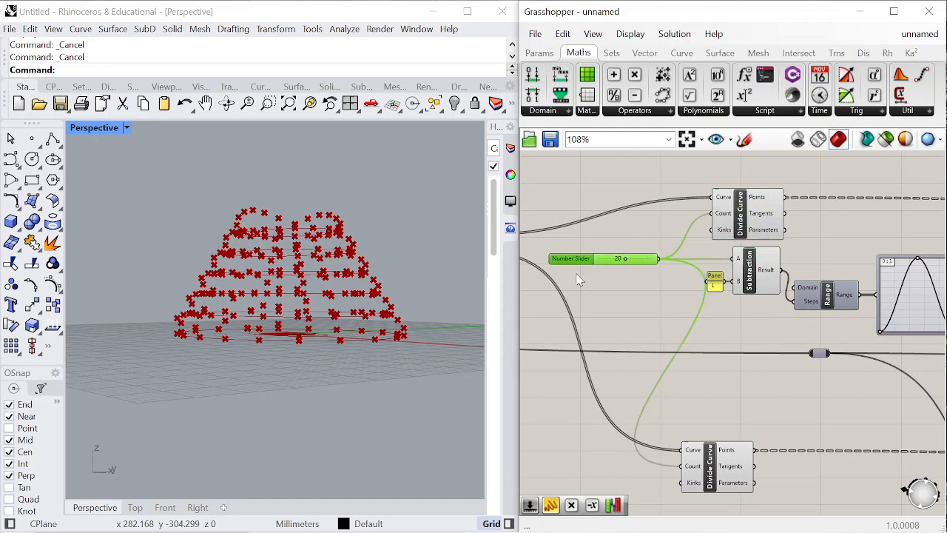
# Reposition Dispatch and the Number Slider so that the slider sits between Dispatch and the two Divide Curve components
pyautogui.scroll(-5, 687, 257)
pyautogui.moveTo(564, 262); pyautogui.dragTo(547, 286)
pyautogui.scroll(4, 579, 257)
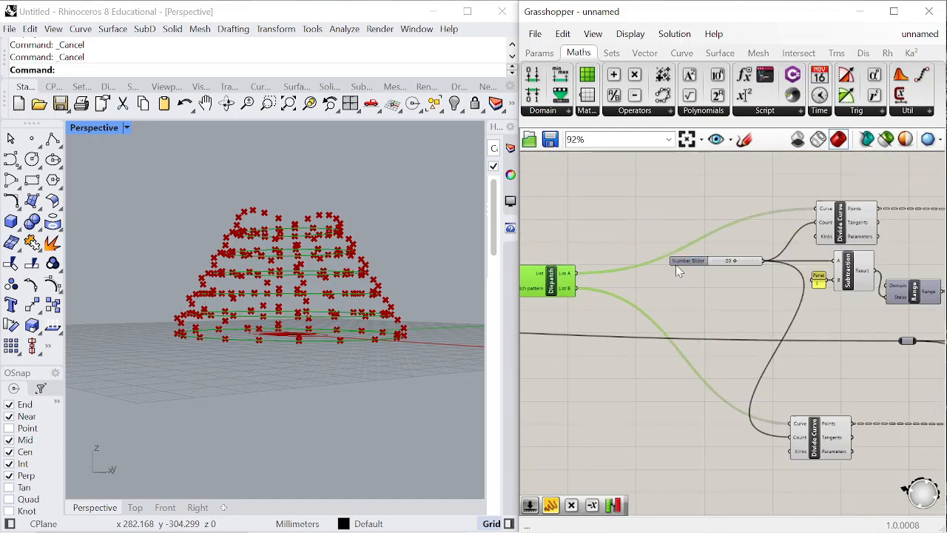
pyautogui.moveTo(687, 263); pyautogui.dragTo(676, 279)
pyautogui.scroll(-5, 748, 272)
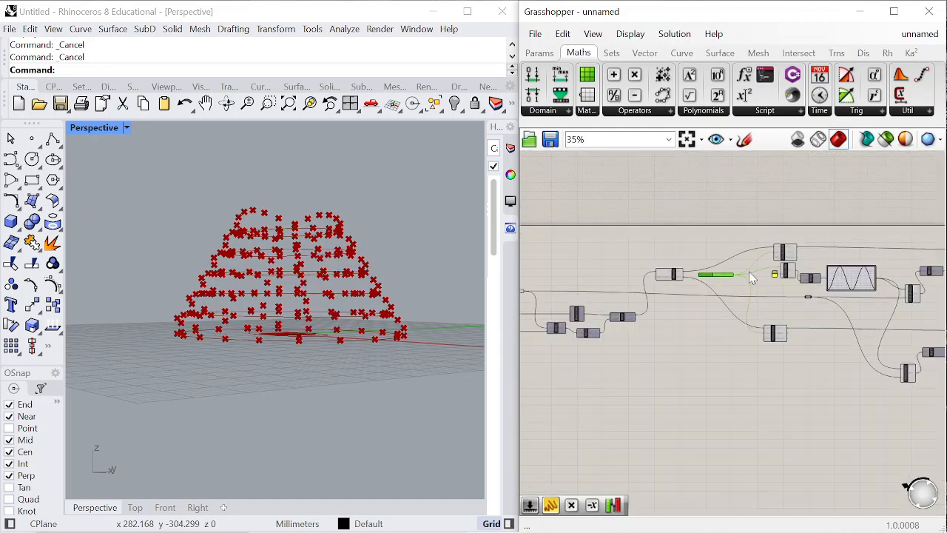
# Move the lower Divide Curve component over to line up beneath the upper one
pyautogui.scroll(5, 706, 296)
pyautogui.scroll(-5, 596, 274)
pyautogui.scroll(6, 769, 274)
pyautogui.moveTo(574, 371); pyautogui.dragTo(612, 370)
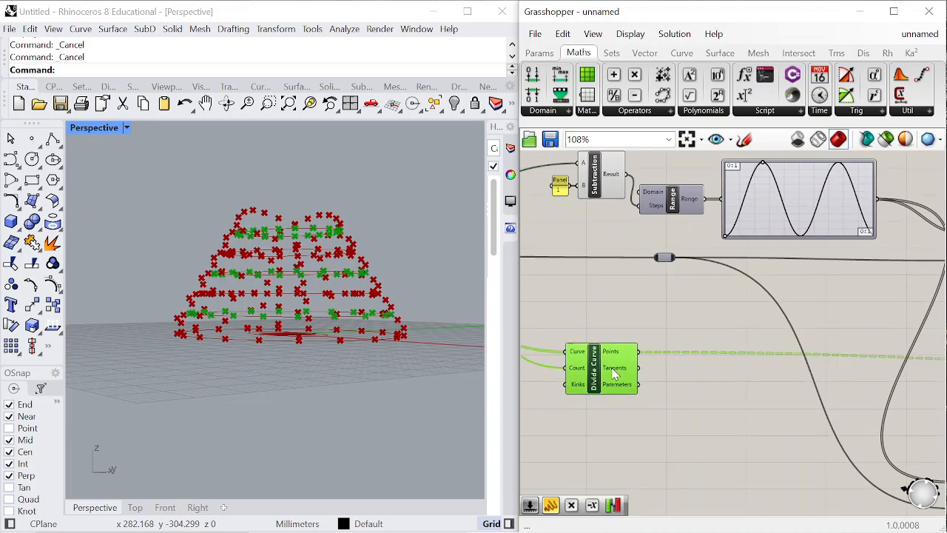
pyautogui.click(748, 305)
# Add a Subtraction component above the lower Multiplication component
pyautogui.scroll(-4, 762, 311)
pyautogui.scroll(3, 592, 266)
pyautogui.scroll(-3, 691, 291)
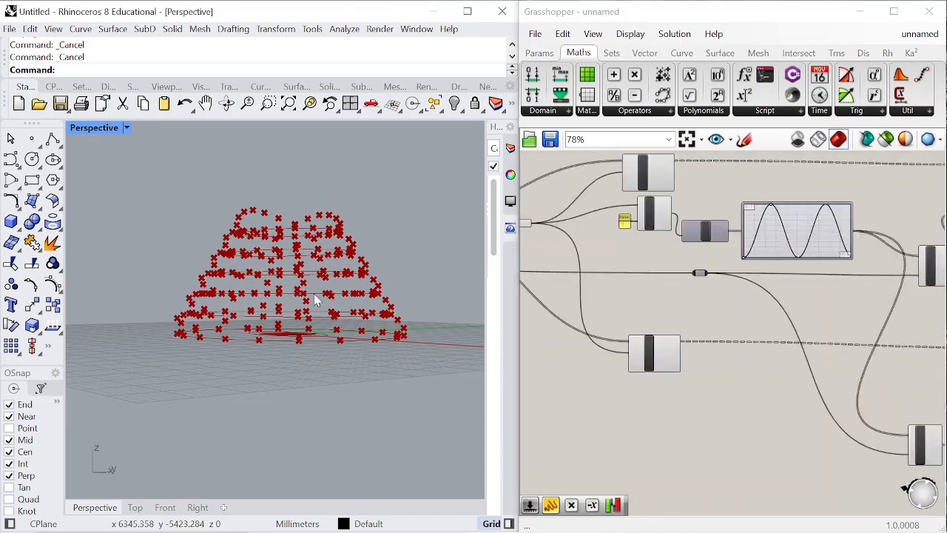
pyautogui.moveTo(313, 300); pyautogui.dragTo(352, 306, button='right')
pyautogui.scroll(-6, 738, 303)
pyautogui.scroll(6, 738, 303)
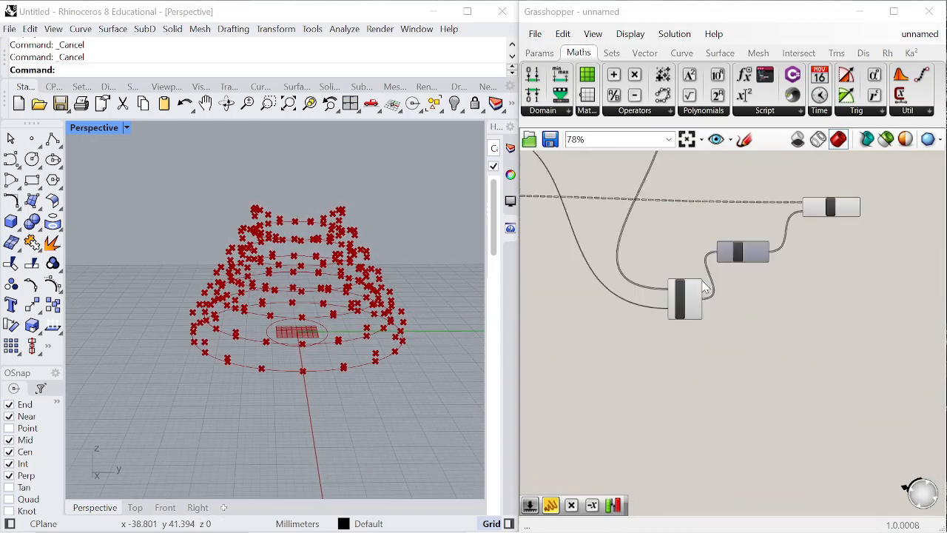
pyautogui.scroll(-3, 710, 296)
pyautogui.scroll(4, 699, 226)
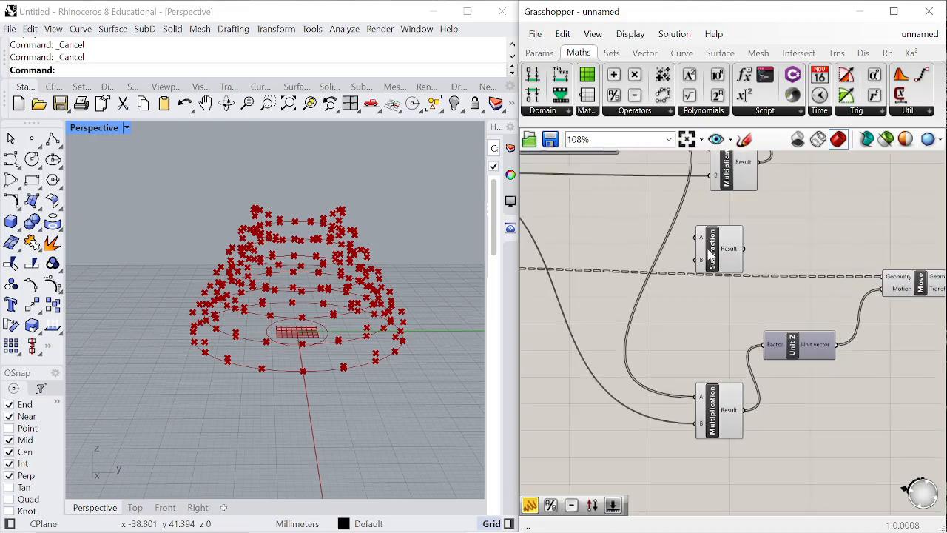
# Add a panel containing 1 and connect it to the A input of the new Subtraction component
pyautogui.scroll(-2, 695, 215)
pyautogui.scroll(2, 691, 204)
pyautogui.doubleClick(668, 285)
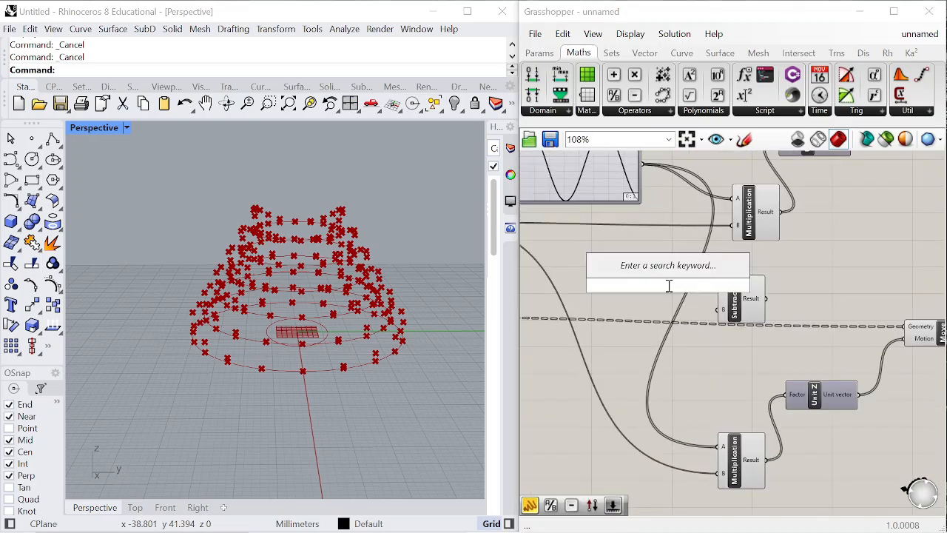
pyautogui.write('"1')
pyautogui.press('Return')
pyautogui.scroll(3, 695, 302)
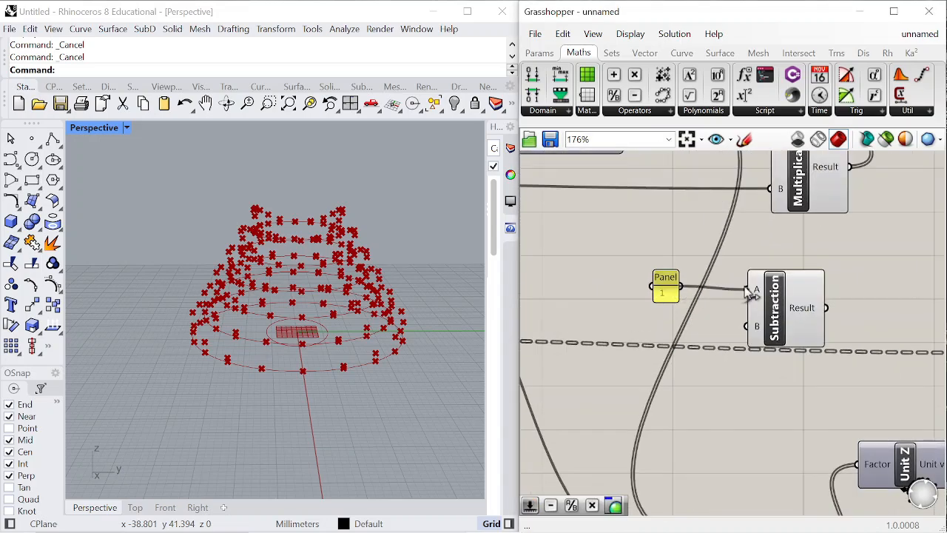
# Feed the Graph Mapper output into Subtraction's B input, connect its Result to the lower Multiplication's A input, and place Subtraction beside that Multiplication
pyautogui.scroll(-4, 702, 280)
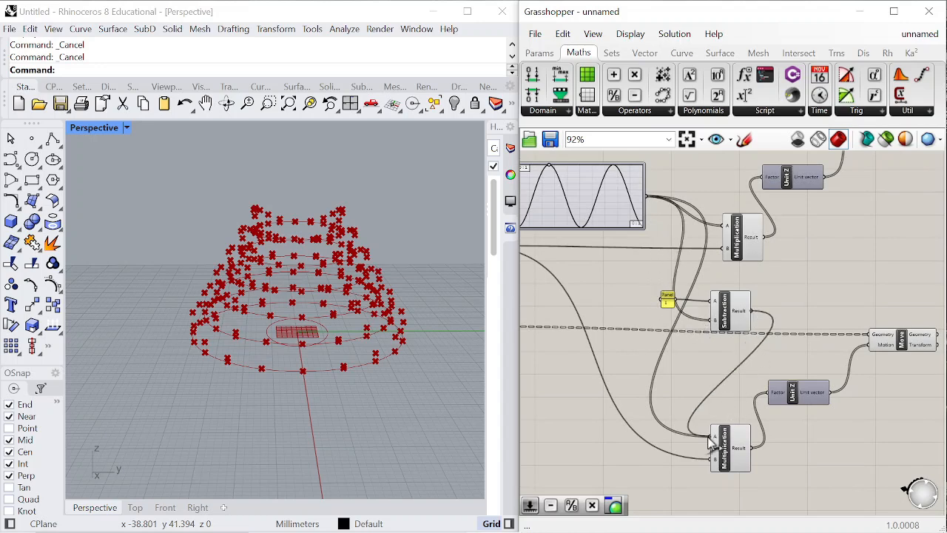
pyautogui.moveTo(730, 310); pyautogui.dragTo(682, 400)
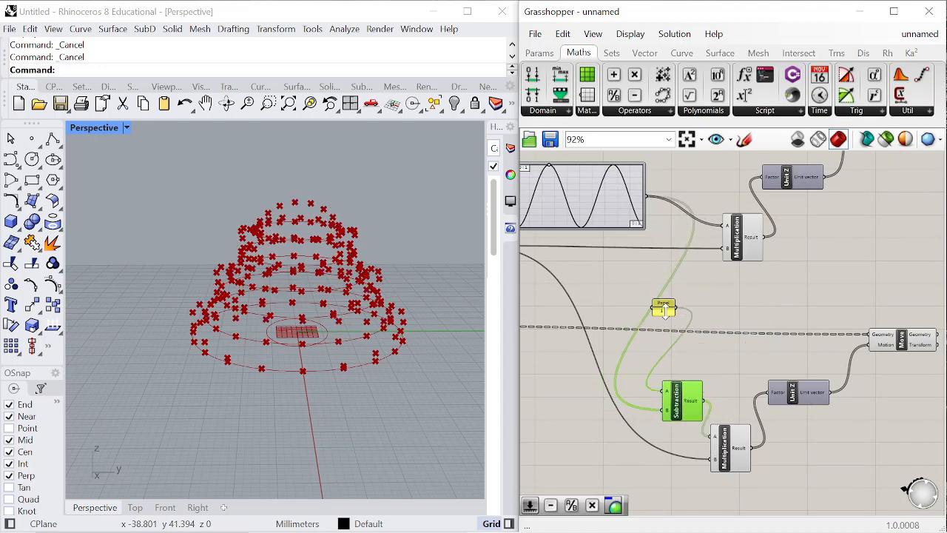
pyautogui.scroll(-3, 759, 254)
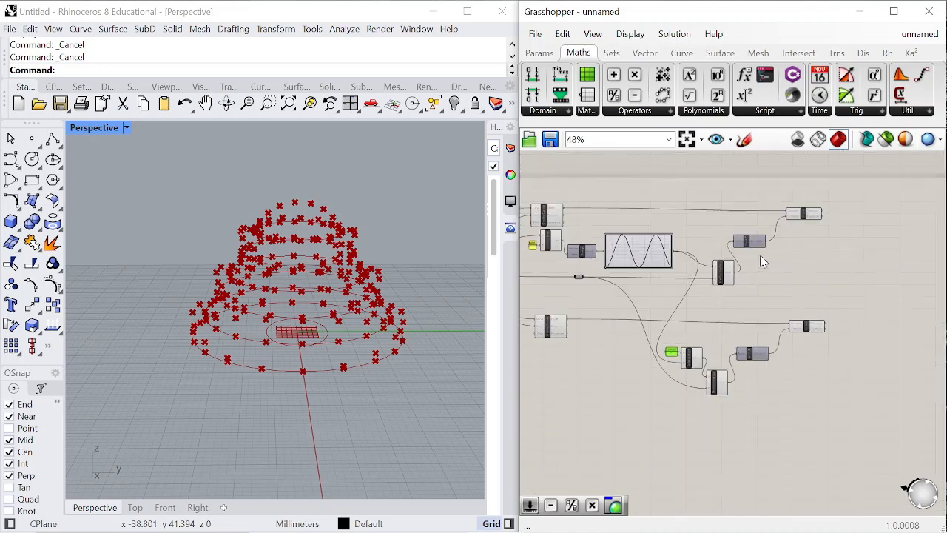
# Spread out the lower chain by shifting the Move, Unit Z, Multiplication, Subtraction and panel components further along
pyautogui.scroll(2, 742, 306)
pyautogui.moveTo(833, 374); pyautogui.dragTo(906, 367)
pyautogui.moveTo(772, 418); pyautogui.dragTo(804, 412)
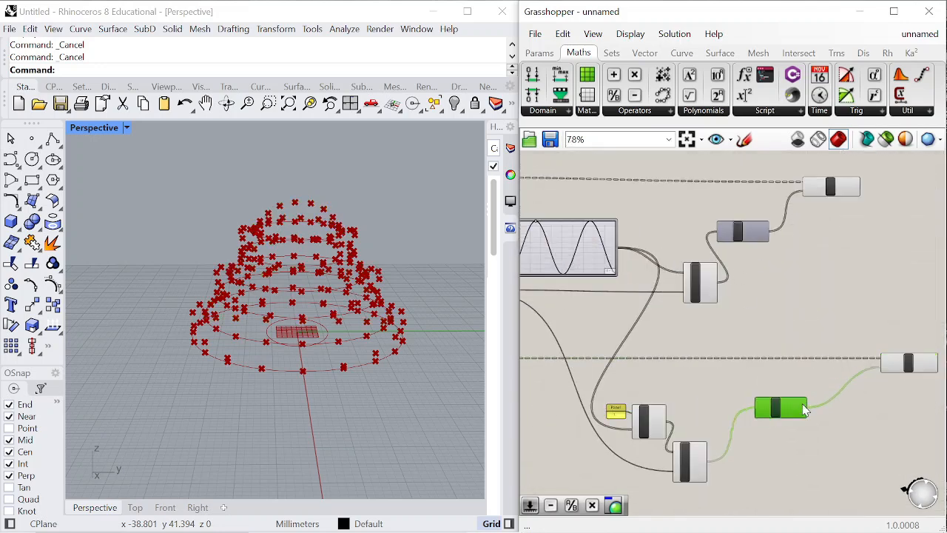
pyautogui.moveTo(905, 366); pyautogui.dragTo(910, 371)
pyautogui.scroll(3, 727, 437)
pyautogui.moveTo(679, 475); pyautogui.dragTo(796, 412)
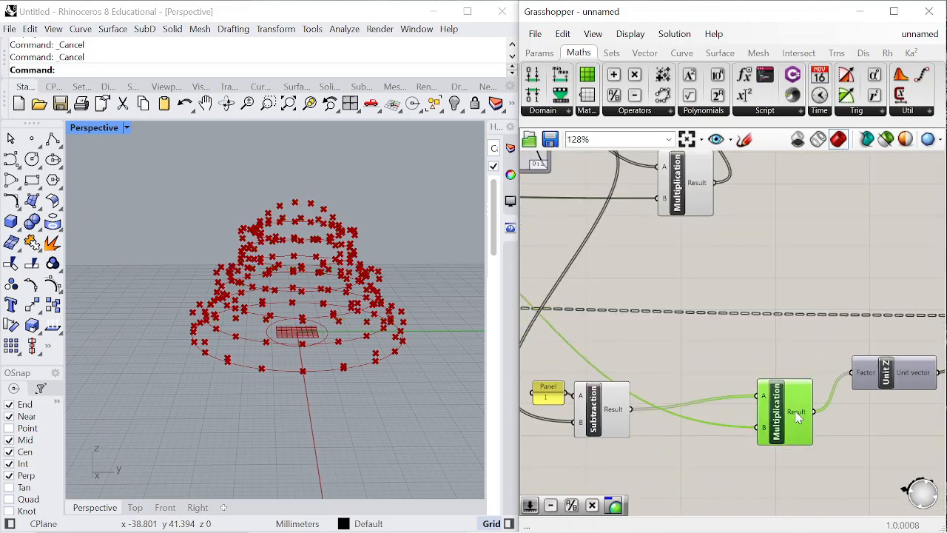
pyautogui.moveTo(625, 428); pyautogui.dragTo(708, 388)
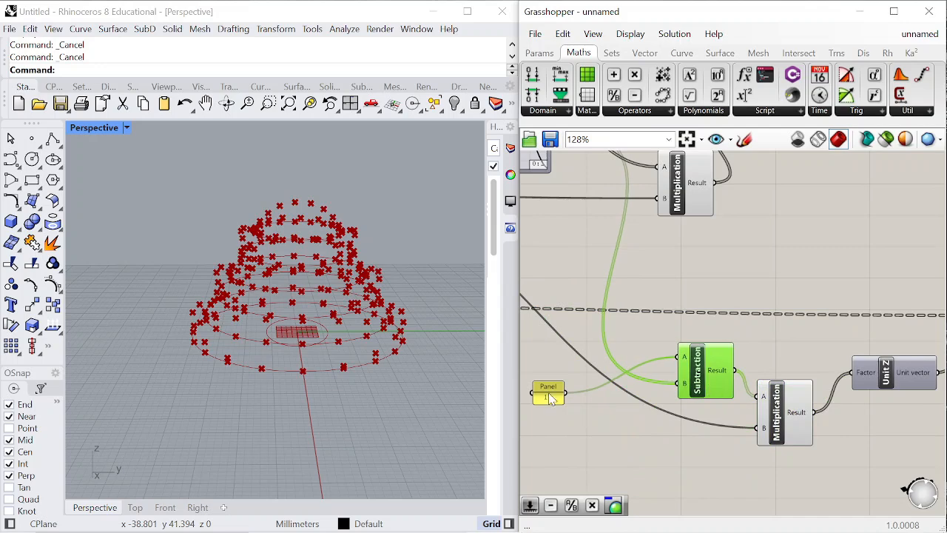
pyautogui.moveTo(549, 399); pyautogui.dragTo(643, 360)
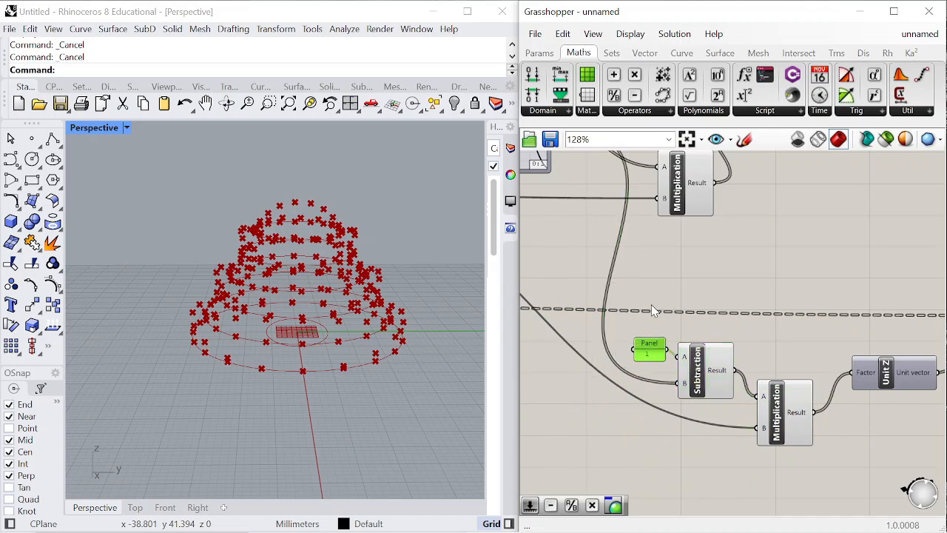
# Shift the upper Multiplication, Unit Z and Move components further from the Graph Mapper
pyautogui.scroll(-5, 651, 311)
pyautogui.scroll(3, 666, 297)
pyautogui.scroll(-3, 706, 244)
pyautogui.scroll(4, 737, 234)
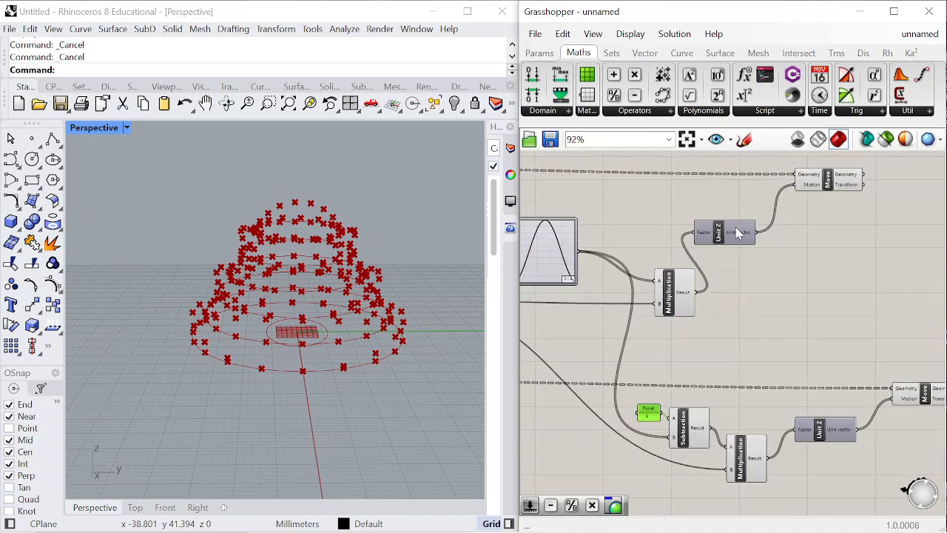
pyautogui.moveTo(829, 185); pyautogui.dragTo(855, 184)
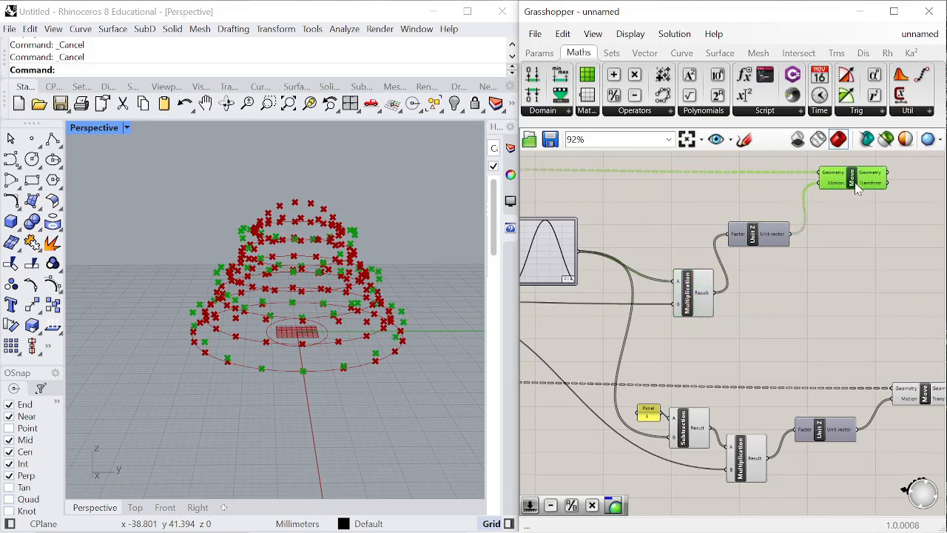
pyautogui.click(808, 248)
# Check the two sets of moved points in the viewport, and turn off the preview of both Divide Curve components
pyautogui.moveTo(300, 286); pyautogui.dragTo(347, 266, button='right')
pyautogui.scroll(-2, 891, 252)
pyautogui.scroll(1, 918, 296)
pyautogui.moveTo(929, 303); pyautogui.dragTo(891, 256, button='right')
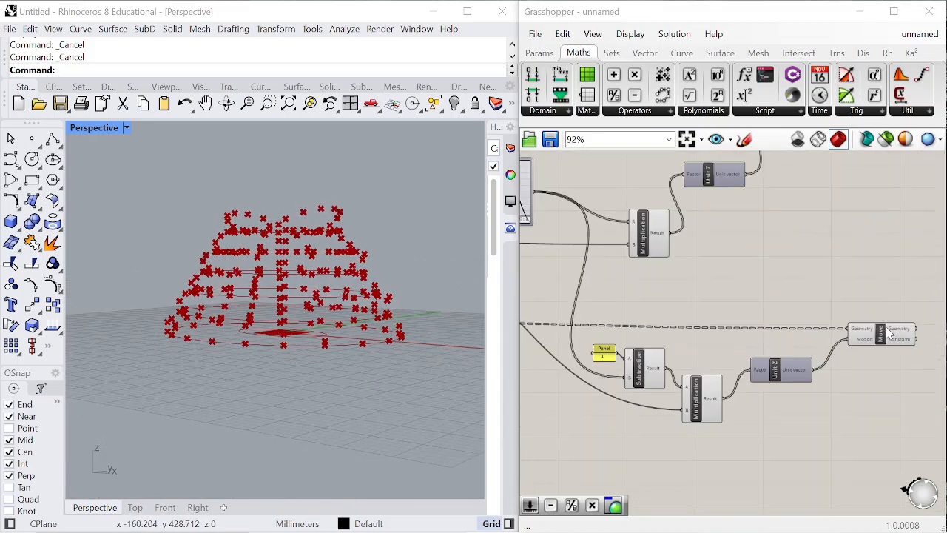
pyautogui.click(880, 331)
pyautogui.scroll(-1, 803, 293)
pyautogui.scroll(-2, 803, 295)
pyautogui.moveTo(551, 285); pyautogui.dragTo(656, 308, button='right')
pyautogui.scroll(-1, 656, 308)
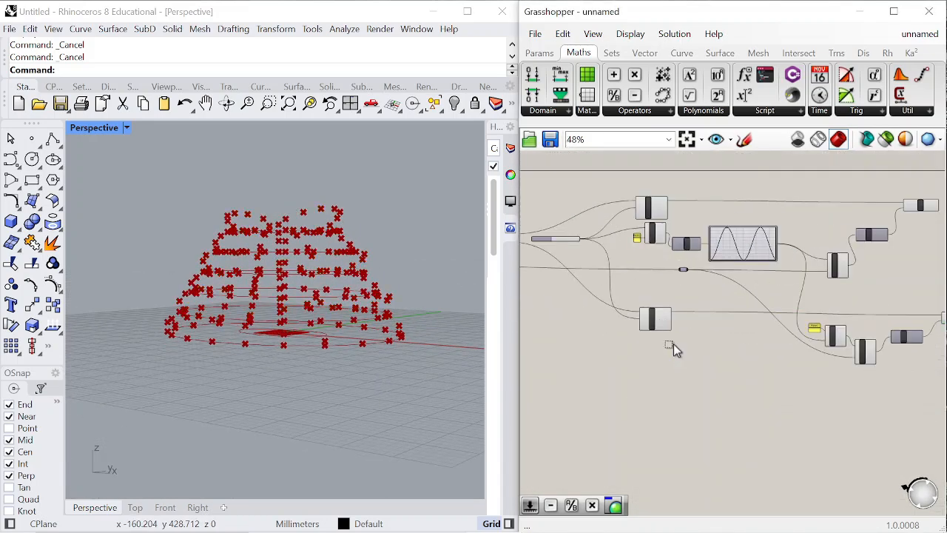
pyautogui.moveTo(673, 343); pyautogui.dragTo(624, 194)
pyautogui.rightClick(682, 177)
pyautogui.click(745, 202)
# Widen the Graph Mapper component
pyautogui.moveTo(362, 278)
pyautogui.mouseDown(button='right')
pyautogui.moveTo(299, 279)
pyautogui.moveTo(212, 319)
pyautogui.moveTo(347, 269)
pyautogui.mouseUp(button='right')
pyautogui.scroll(6, 801, 245)
pyautogui.moveTo(733, 245); pyautogui.dragTo(775, 245)
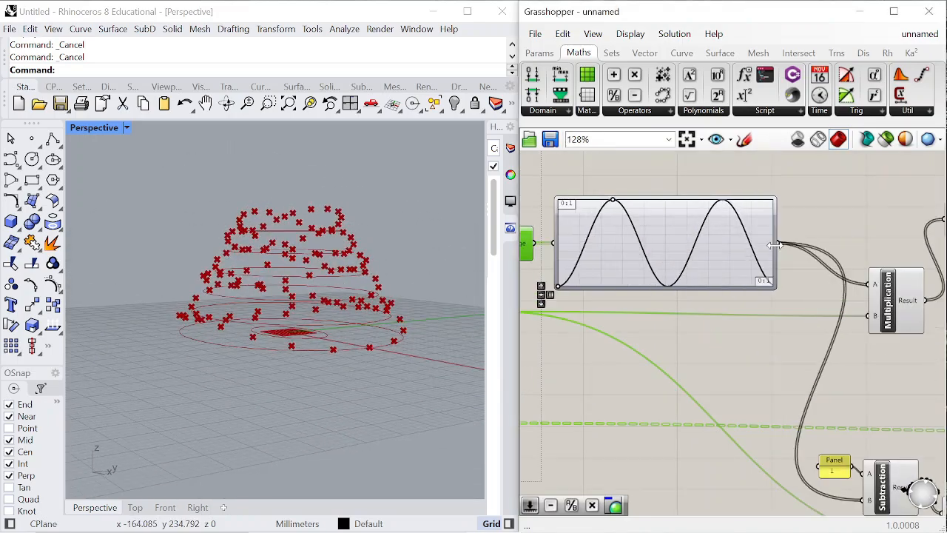
# Space the upper Multiplication, Unit Z and Move components out from the widened Graph Mapper
pyautogui.scroll(-5, 732, 261)
pyautogui.scroll(3, 817, 239)
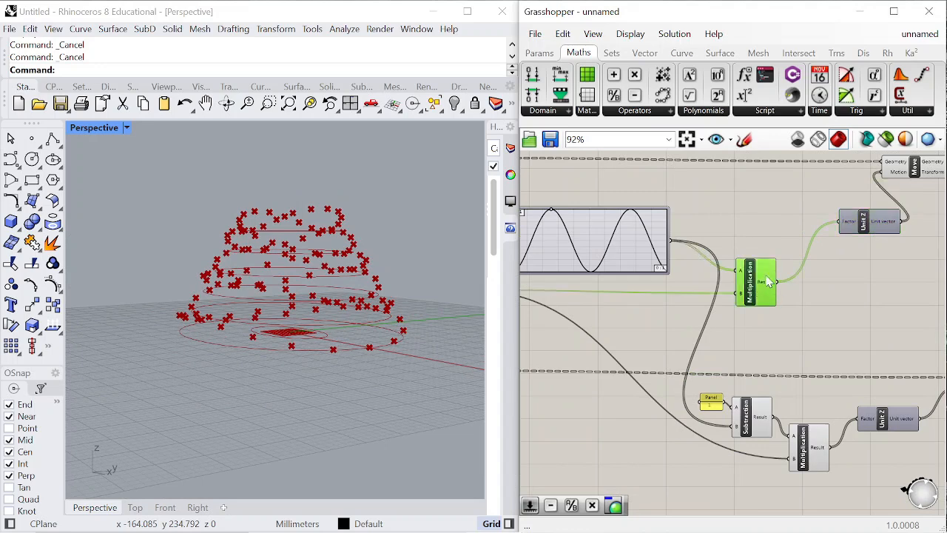
pyautogui.moveTo(768, 281); pyautogui.dragTo(782, 289)
pyautogui.scroll(-2, 755, 273)
pyautogui.scroll(3, 858, 238)
pyautogui.moveTo(827, 192); pyautogui.dragTo(892, 193)
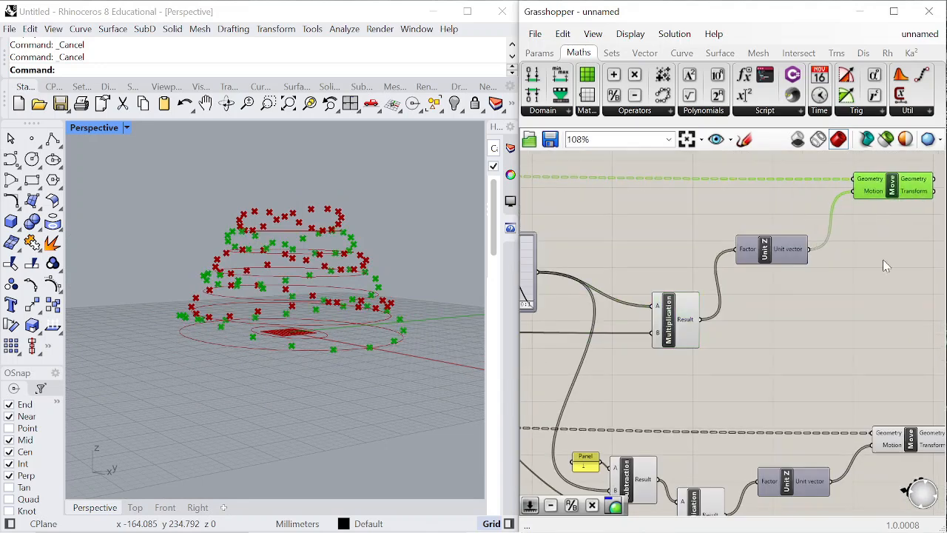
pyautogui.click(884, 262)
# Shorten the wavelength of the Graph Mapper's sine curve so that it has three peaks
pyautogui.scroll(-3, 888, 264)
pyautogui.scroll(4, 679, 284)
pyautogui.moveTo(645, 222); pyautogui.dragTo(626, 212)
pyautogui.moveTo(297, 314); pyautogui.dragTo(175, 332, button='right')
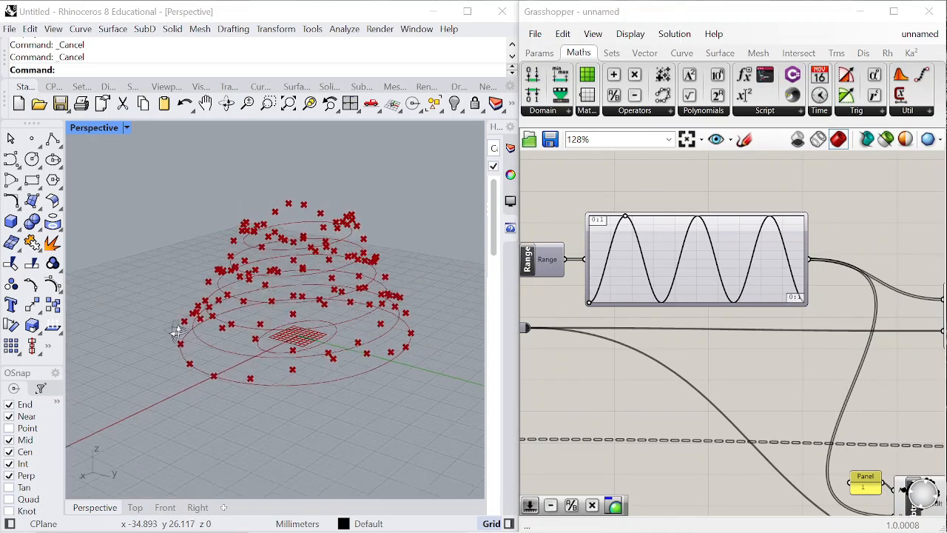
# Add an Interpolate component after the upper Move, connect Move's Geometry output to its Vertices input, and space the two apart
pyautogui.scroll(-3, 750, 257)
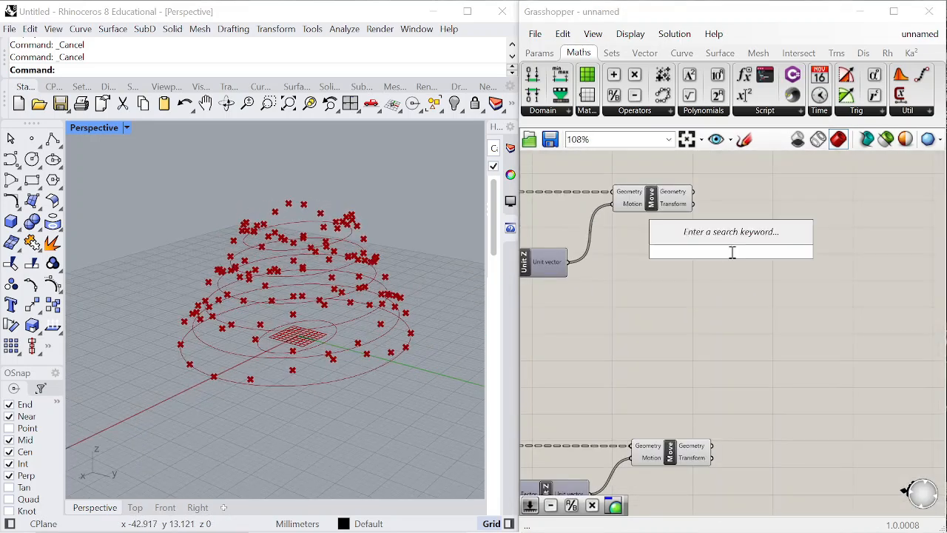
pyautogui.write('interp')
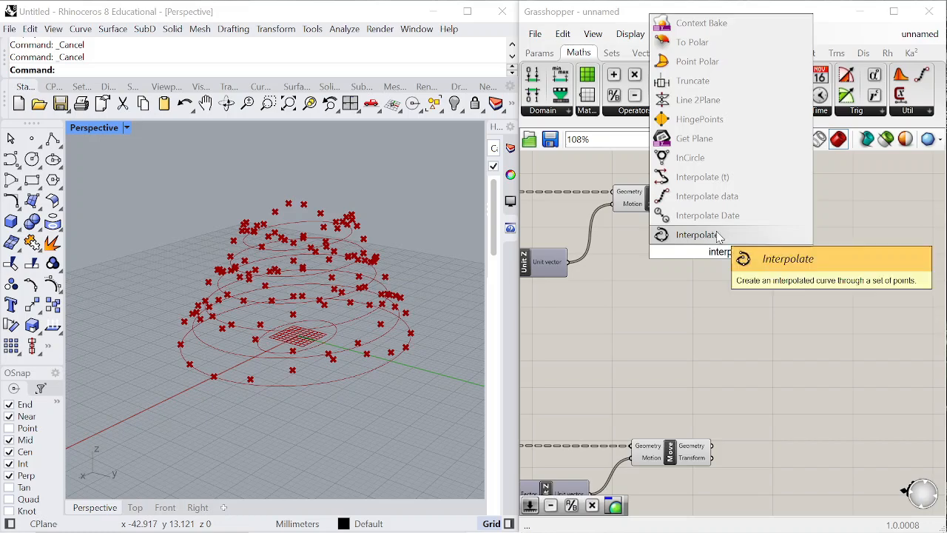
pyautogui.click(717, 235)
pyautogui.scroll(2, 703, 198)
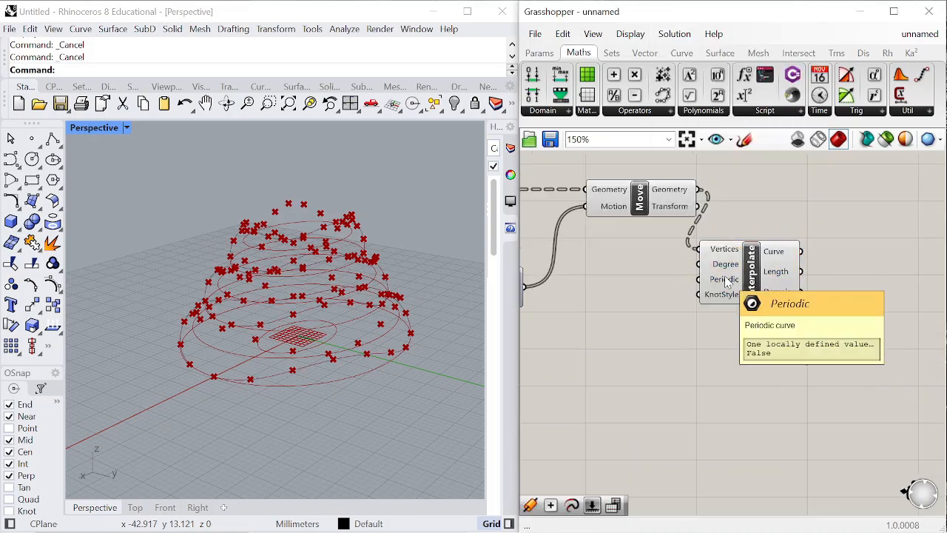
pyautogui.moveTo(357, 279); pyautogui.dragTo(80, 299, button='right')
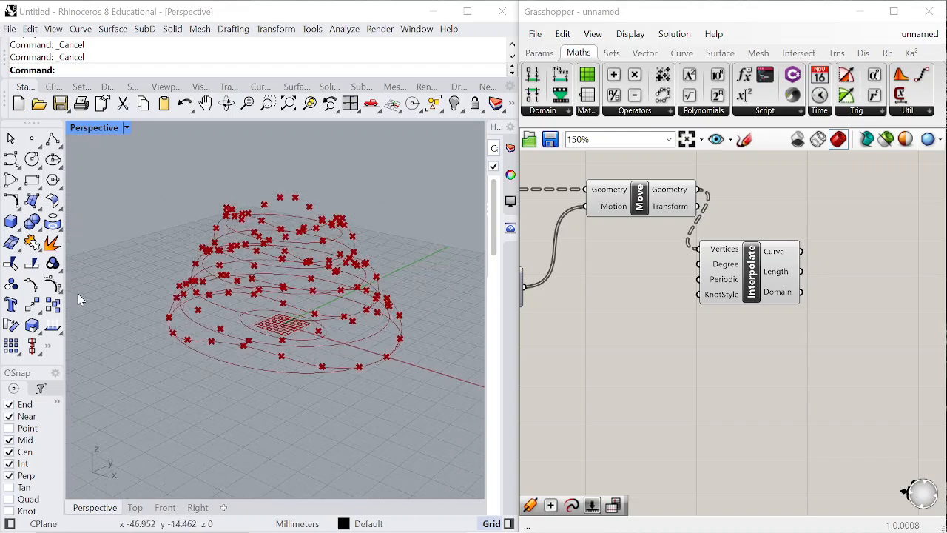
pyautogui.scroll(1, 784, 274)
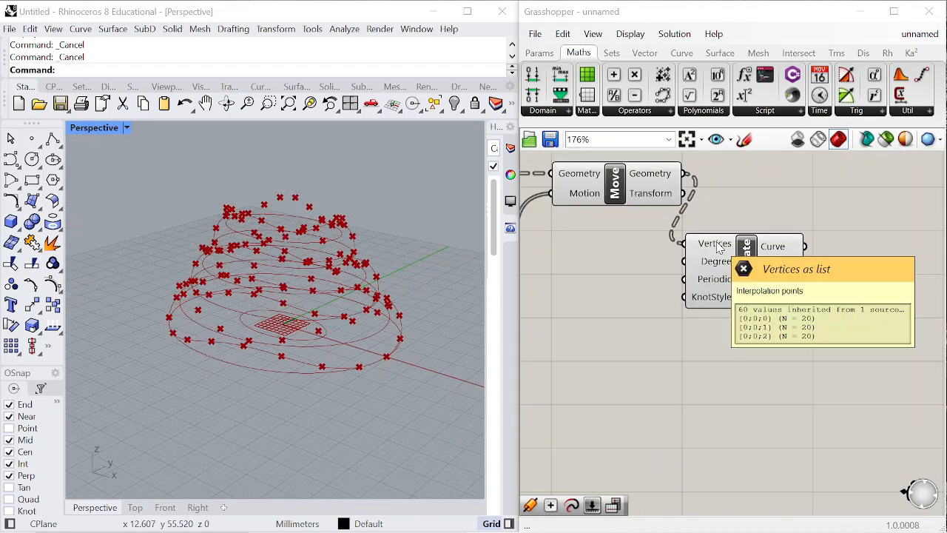
pyautogui.moveTo(745, 249); pyautogui.dragTo(832, 257)
# Add a Boolean Toggle set to True and connect it to Interpolate's Periodic input to close the curves
pyautogui.scroll(6, 277, 415)
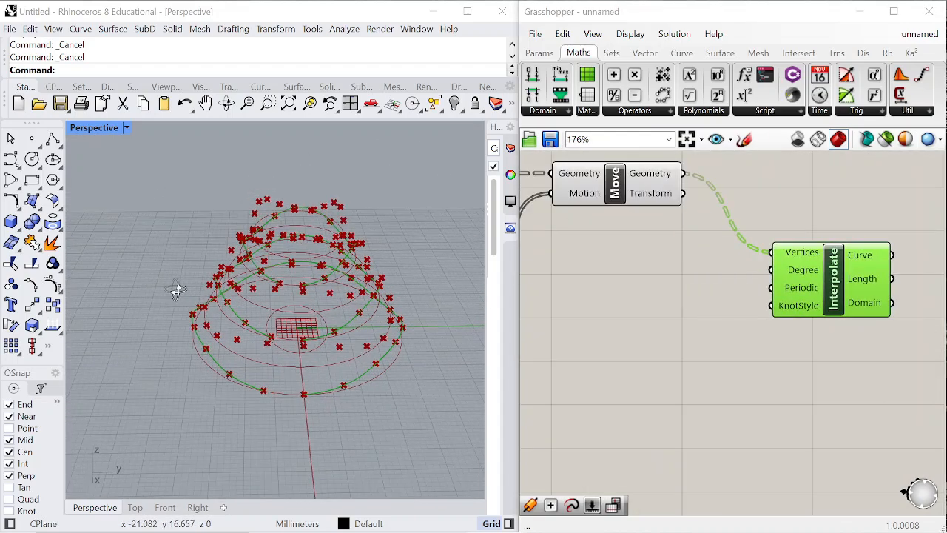
pyautogui.scroll(3, 278, 418)
pyautogui.click(713, 332)
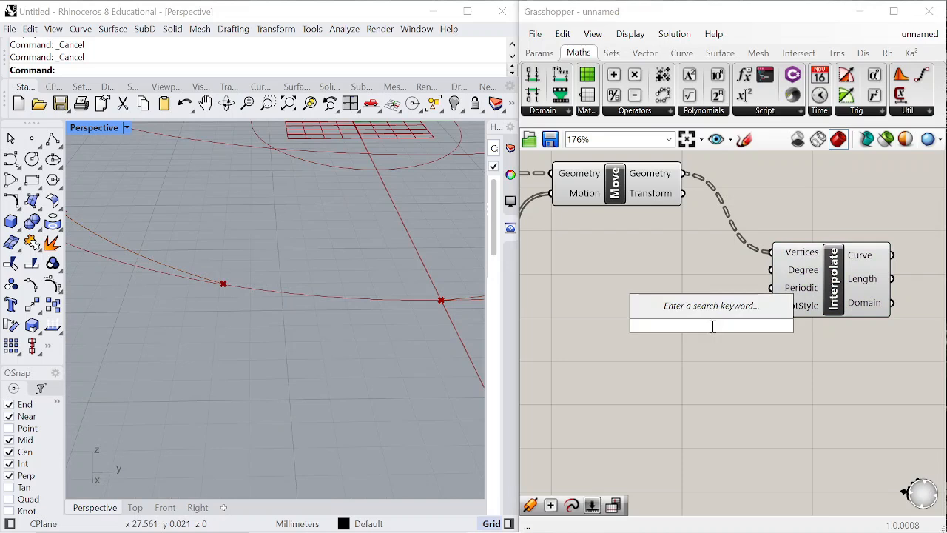
pyautogui.write('boolean to')
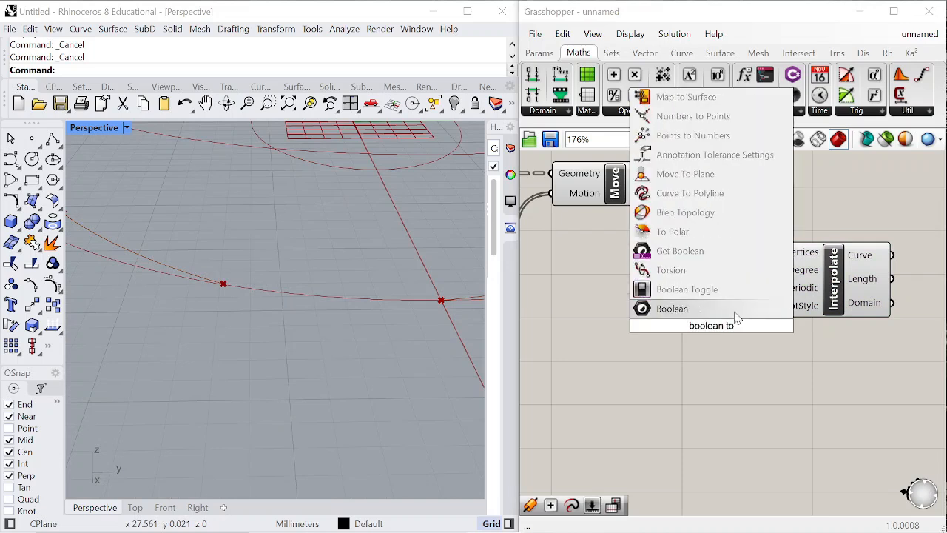
pyautogui.click(714, 296)
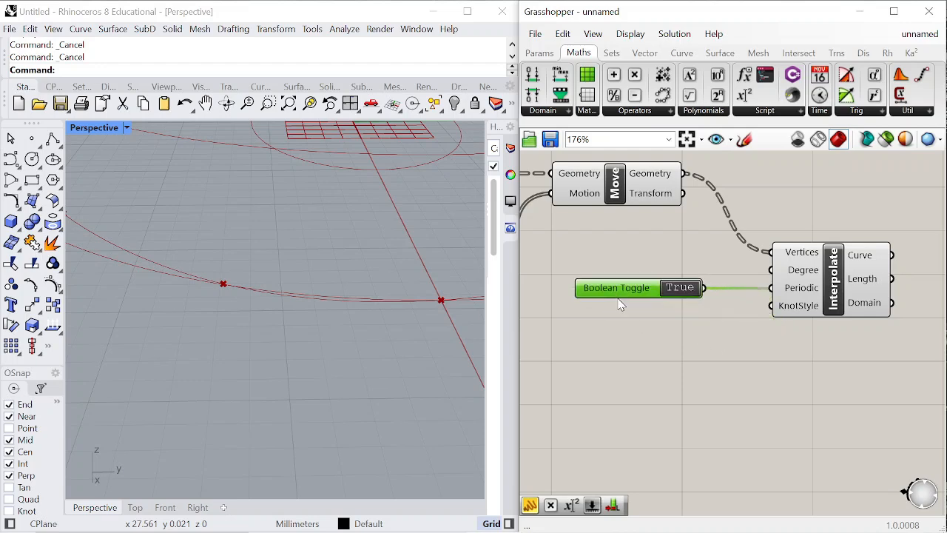
# Copy the Boolean Toggle and Interpolate components beside the lower Move, and connect that Move's Geometry output to the copy's Vertices input
pyautogui.scroll(-3, 620, 305)
pyautogui.scroll(2, 733, 318)
pyautogui.moveTo(727, 344); pyautogui.dragTo(561, 257)
pyautogui.keyDown('alt'); pyautogui.moveTo(716, 287); pyautogui.dragTo(818, 480); pyautogui.keyUp('alt')
pyautogui.scroll(-6, 756, 364)
pyautogui.scroll(7, 768, 429)
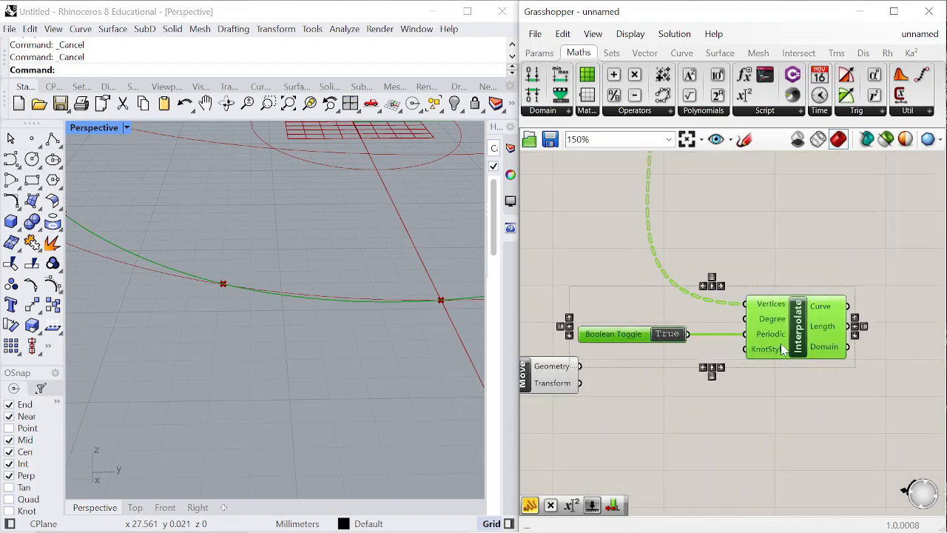
pyautogui.moveTo(783, 349); pyautogui.dragTo(759, 459)
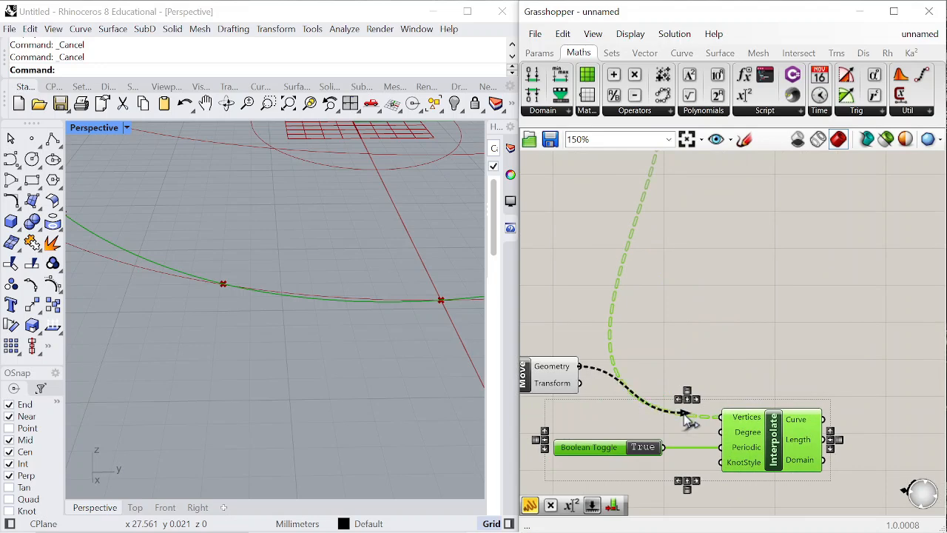
pyautogui.moveTo(702, 419); pyautogui.dragTo(719, 417)
pyautogui.scroll(-5, 690, 391)
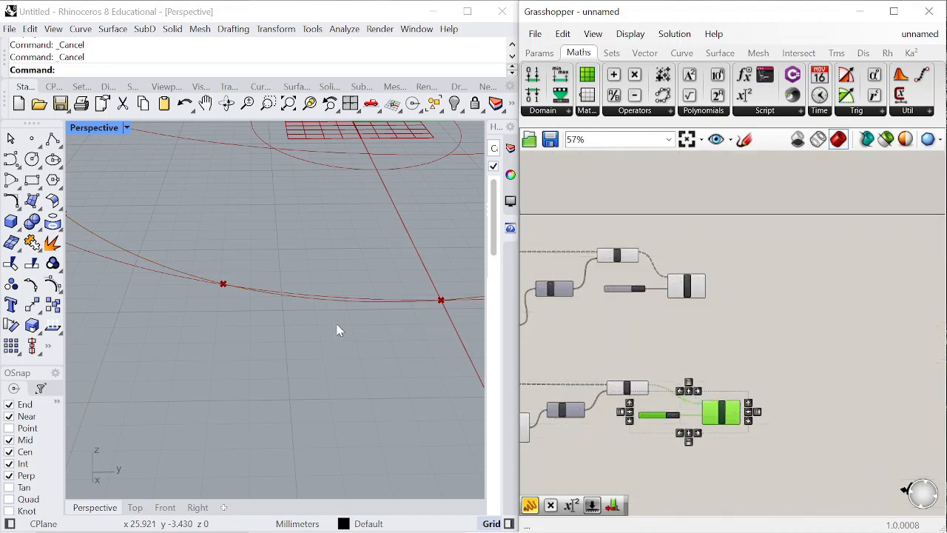
# Turn off the preview of the components in the two point-moving chains, including both Move components
pyautogui.scroll(-5, 739, 369)
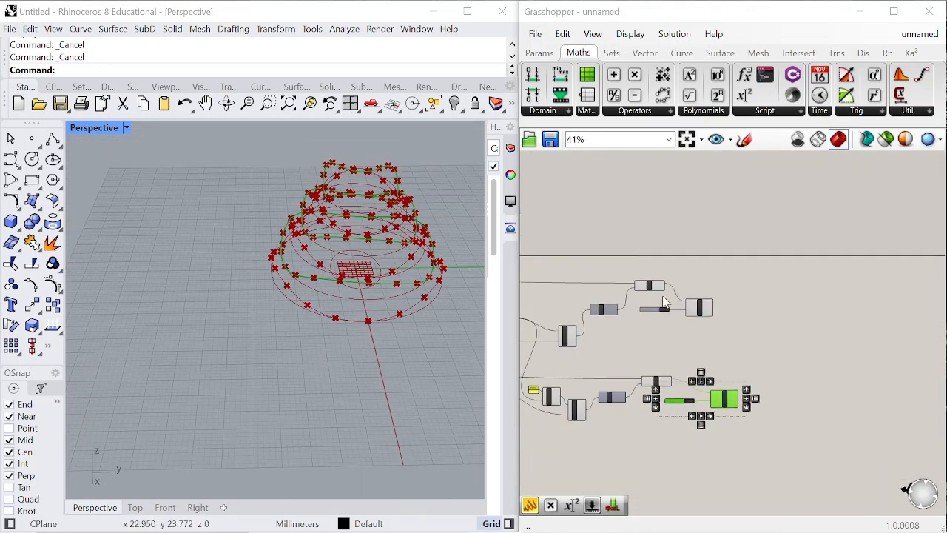
pyautogui.moveTo(719, 261); pyautogui.dragTo(644, 336)
pyautogui.middleClick(668, 209)
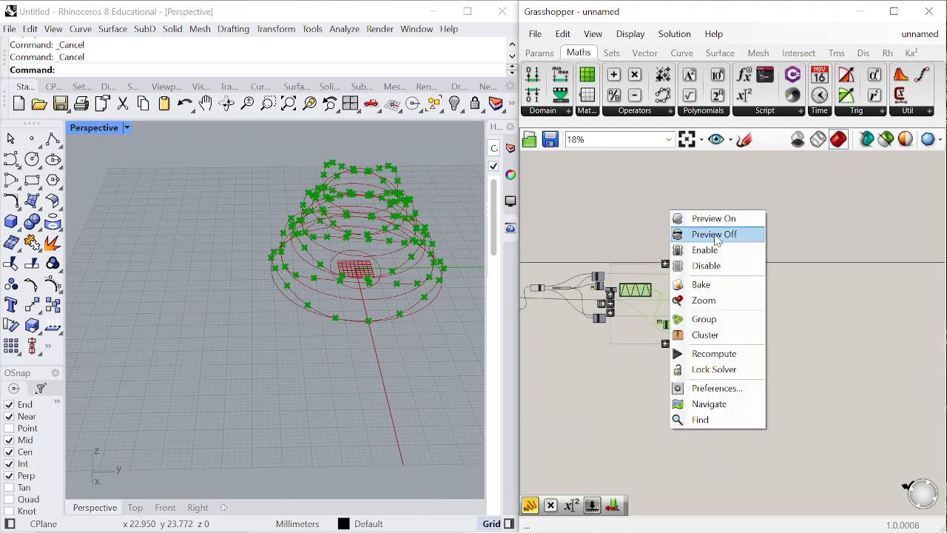
pyautogui.click(714, 234)
# Turn off the preview of the Dispatch component
pyautogui.click(541, 287)
pyautogui.middleClick(542, 234)
pyautogui.click(587, 258)
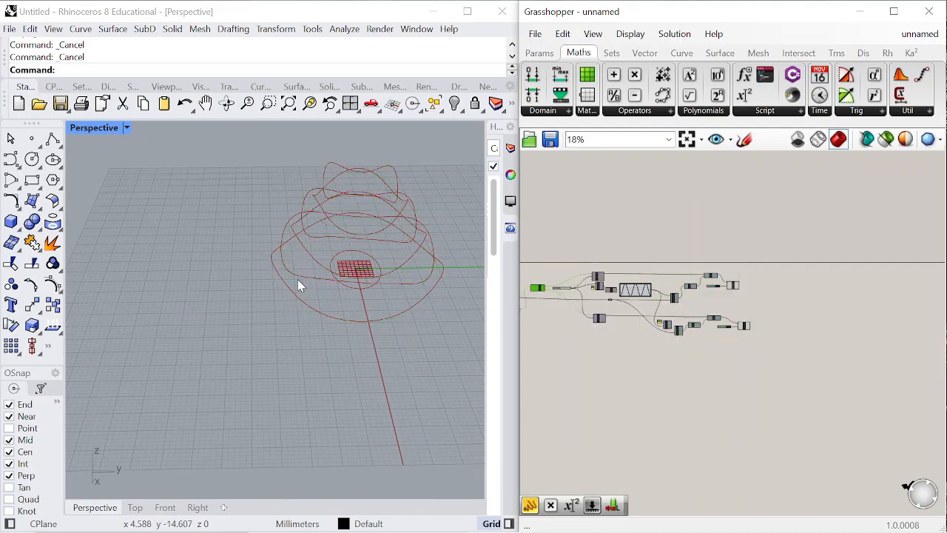
# Turn the Dispatch component's preview back on and examine its ellipses together with the interpolated curves
pyautogui.moveTo(297, 278); pyautogui.dragTo(383, 242, button='right')
pyautogui.scroll(6, 681, 254)
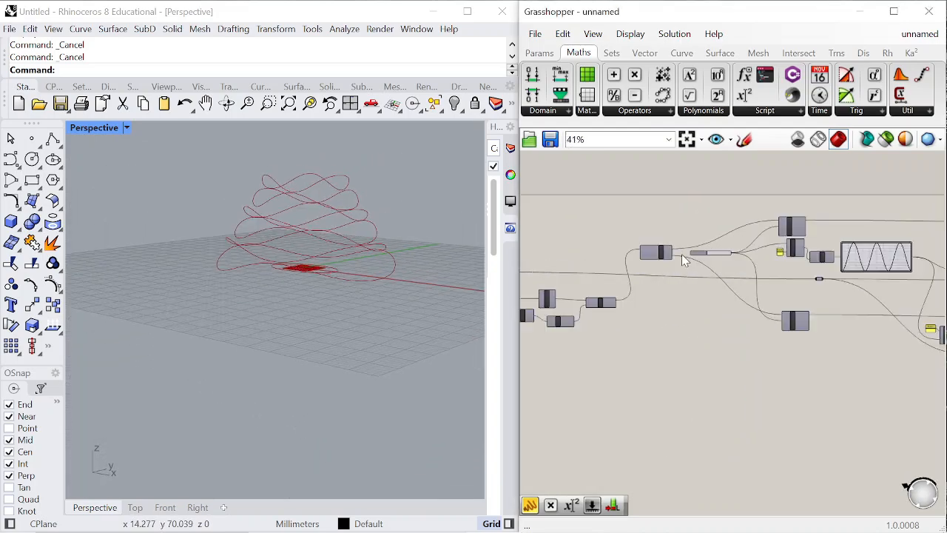
pyautogui.middleClick(645, 198)
pyautogui.click(683, 213)
pyautogui.click(716, 394)
pyautogui.scroll(10, 296, 252)
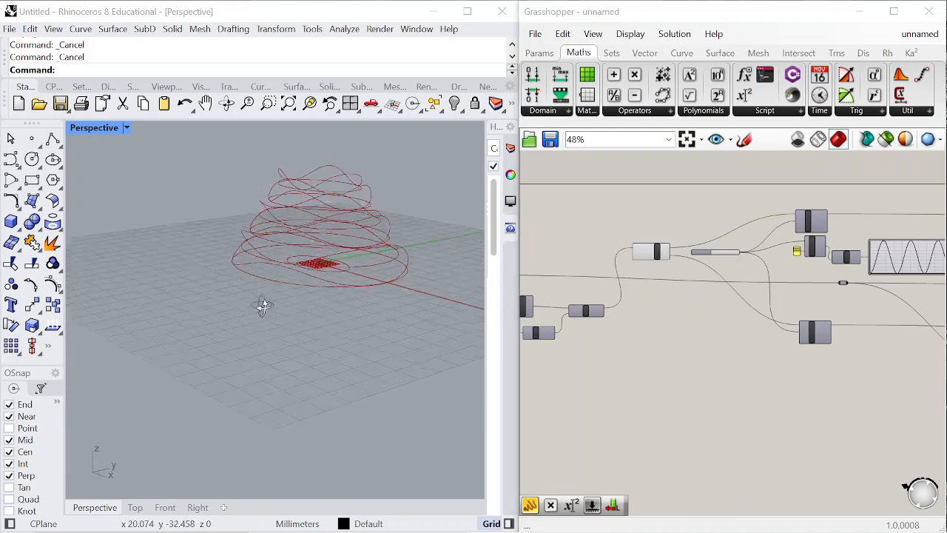
pyautogui.moveTo(281, 250)
pyautogui.mouseDown(button='right')
pyautogui.moveTo(275, 260)
pyautogui.moveTo(294, 266)
pyautogui.moveTo(294, 258)
pyautogui.moveTo(285, 262)
pyautogui.mouseUp(button='right')
pyautogui.scroll(2, 728, 257)
pyautogui.scroll(1, 570, 226)
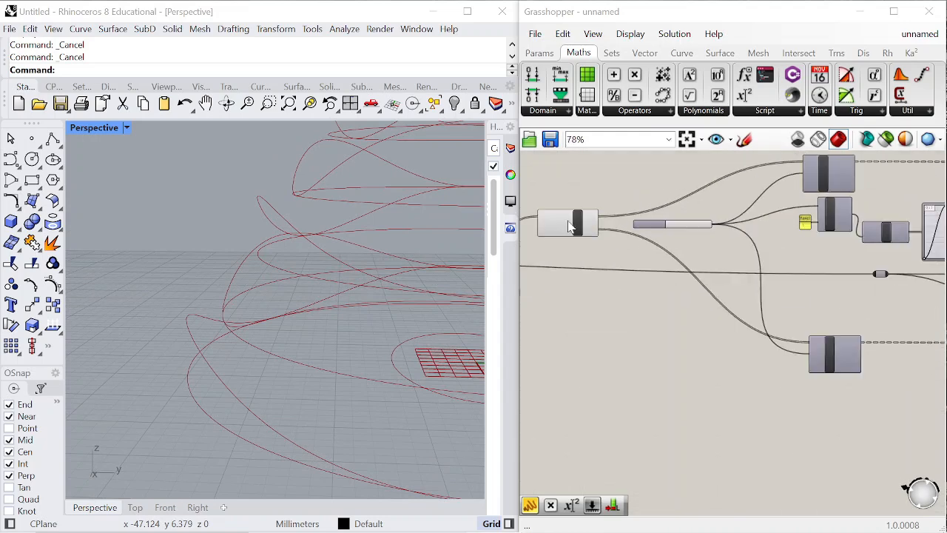
# Turn on the preview of the Move component that feeds the Dispatch list
pyautogui.scroll(-5, 782, 223)
pyautogui.scroll(5, 655, 250)
pyautogui.scroll(4, 654, 248)
pyautogui.scroll(-3, 759, 229)
pyautogui.scroll(4, 721, 252)
pyautogui.click(677, 268)
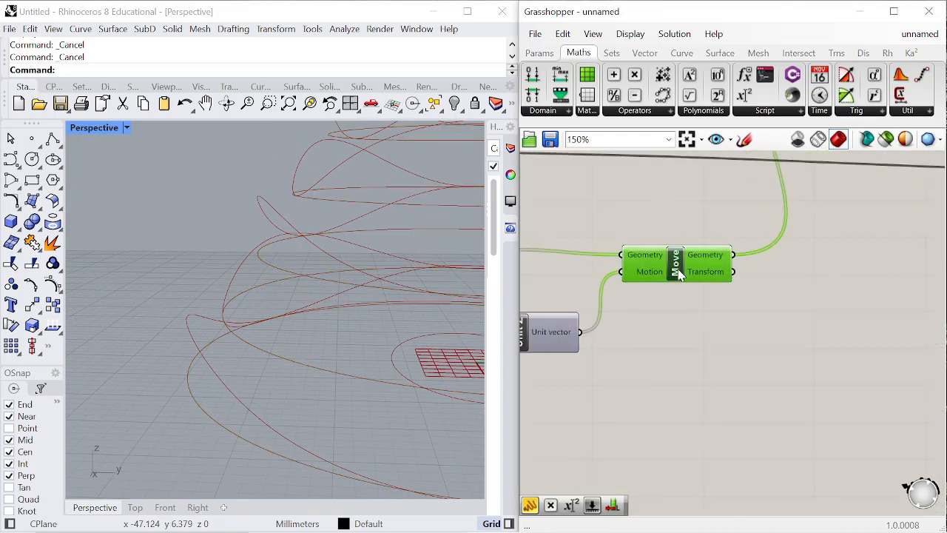
pyautogui.middleClick(674, 204)
pyautogui.click(710, 214)
pyautogui.scroll(-5, 645, 202)
pyautogui.scroll(3, 650, 185)
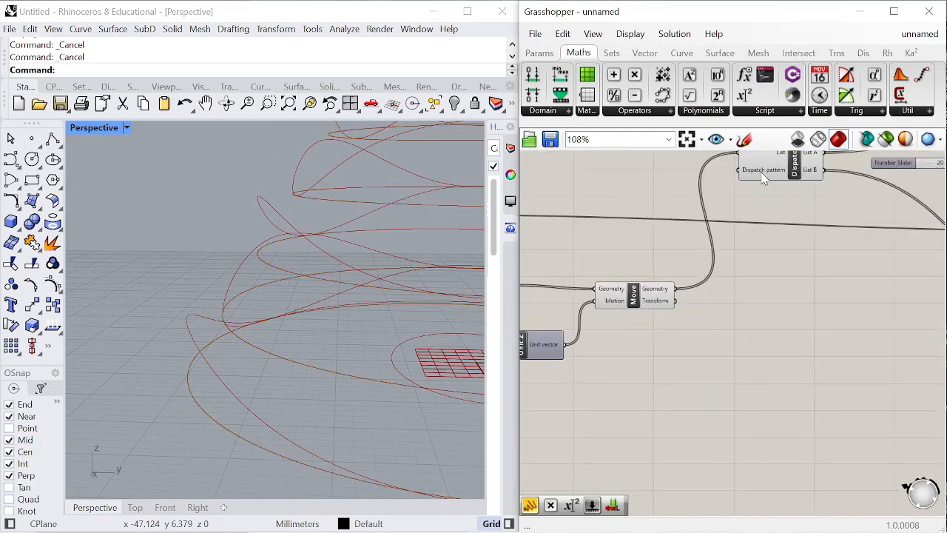
# Turn off the Dispatch component's preview and feed the Move component's geometry into a new Offset Curve component
pyautogui.middleClick(650, 177)
pyautogui.click(682, 198)
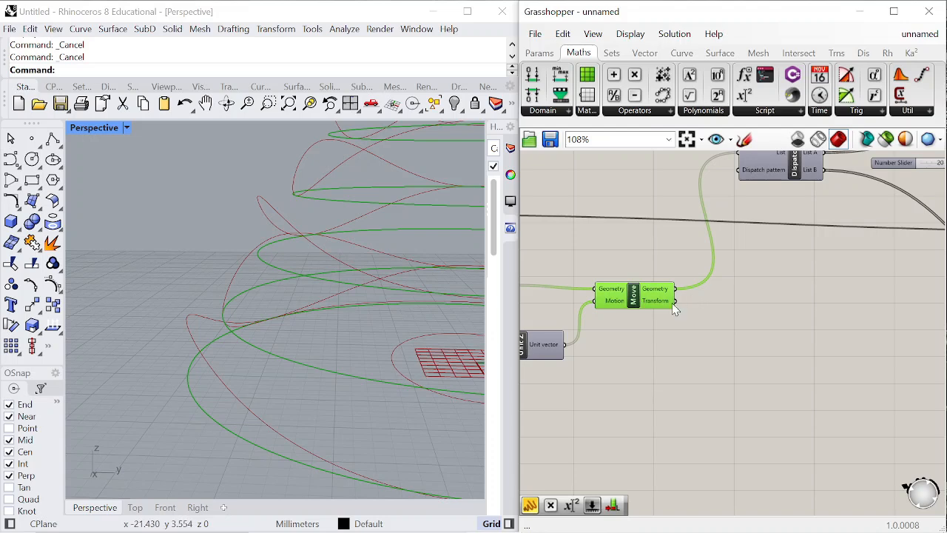
pyautogui.scroll(-2, 673, 307)
pyautogui.scroll(4, 740, 346)
pyautogui.click(701, 339)
pyautogui.write('offs')
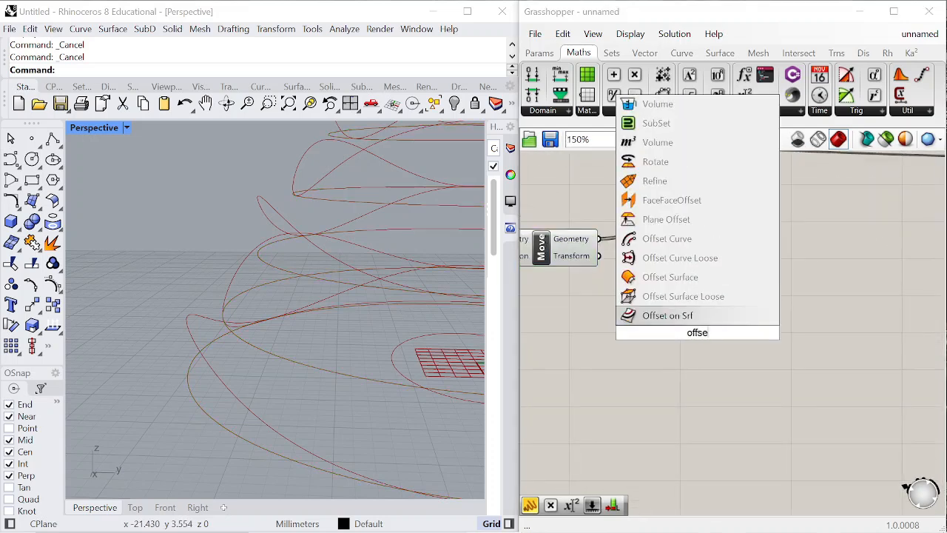
pyautogui.click(667, 296)
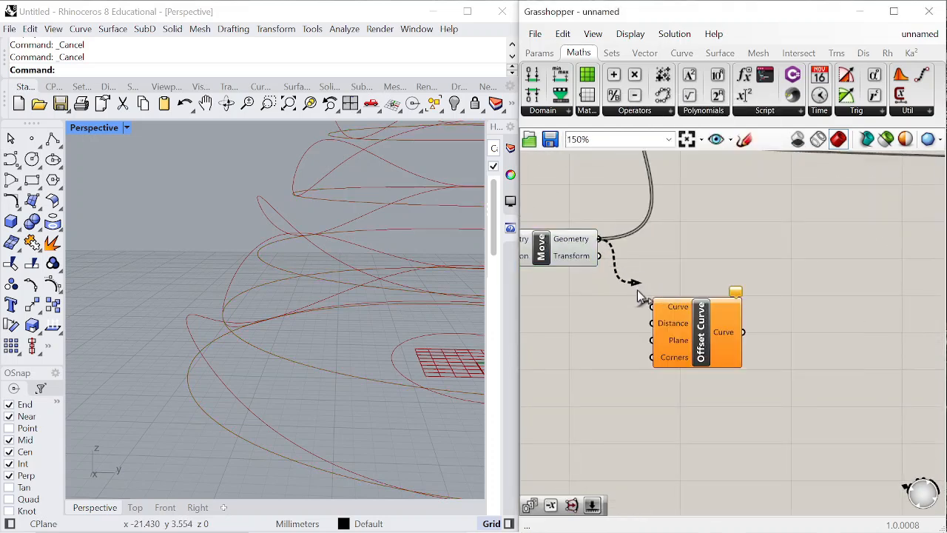
pyautogui.moveTo(640, 296); pyautogui.dragTo(650, 306)
# Reposition the new Offset Curve component and wire the 2.4 number slider into its distance input
pyautogui.scroll(-4, 780, 296)
pyautogui.scroll(5, 813, 296)
pyautogui.click(814, 296)
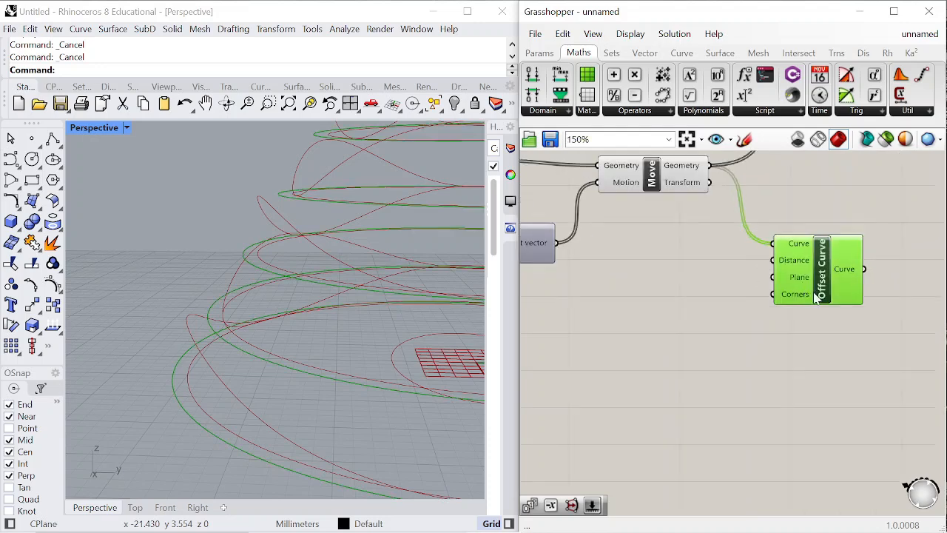
pyautogui.moveTo(814, 296); pyautogui.dragTo(864, 344)
pyautogui.scroll(-6, 848, 309)
pyautogui.moveTo(680, 307); pyautogui.dragTo(762, 313, button='right')
pyautogui.scroll(4, 763, 312)
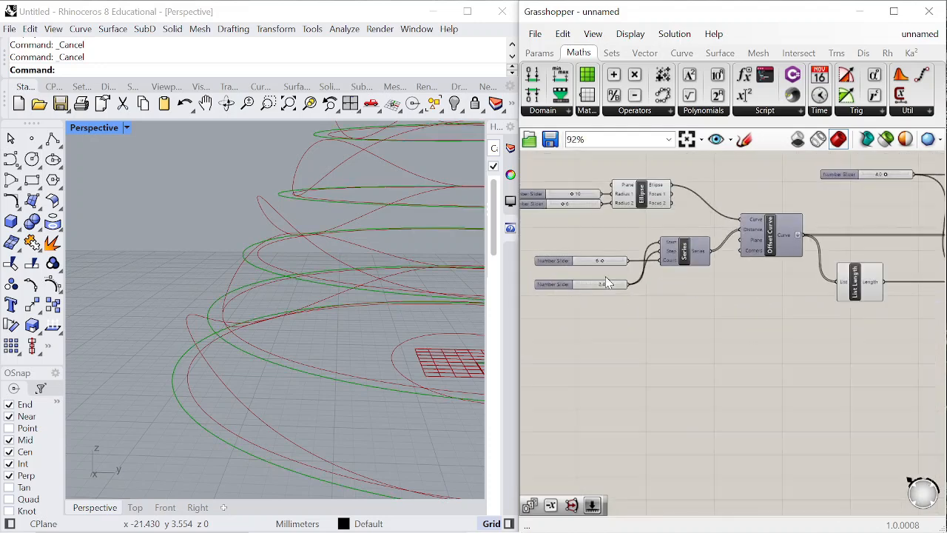
pyautogui.scroll(2, 605, 279)
pyautogui.moveTo(651, 292); pyautogui.dragTo(693, 287, button='right')
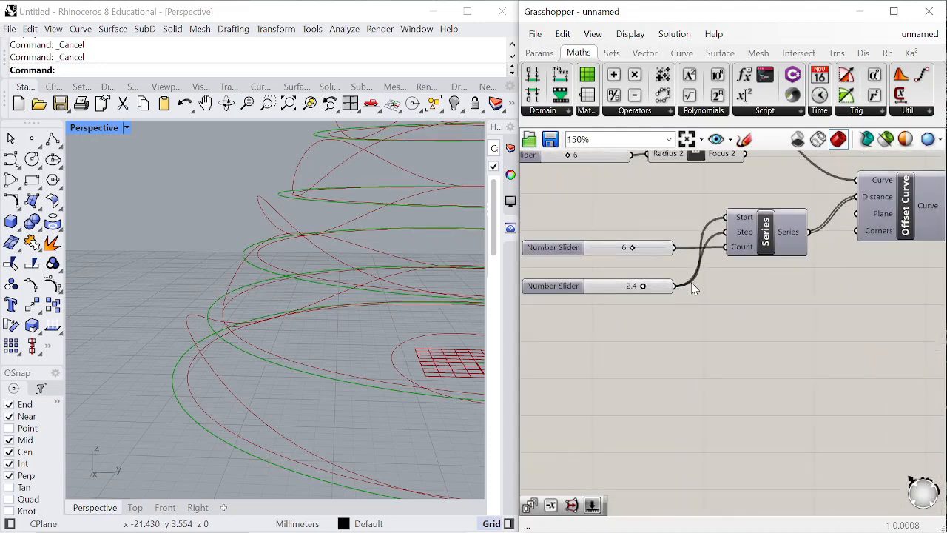
pyautogui.moveTo(674, 286); pyautogui.dragTo(877, 381)
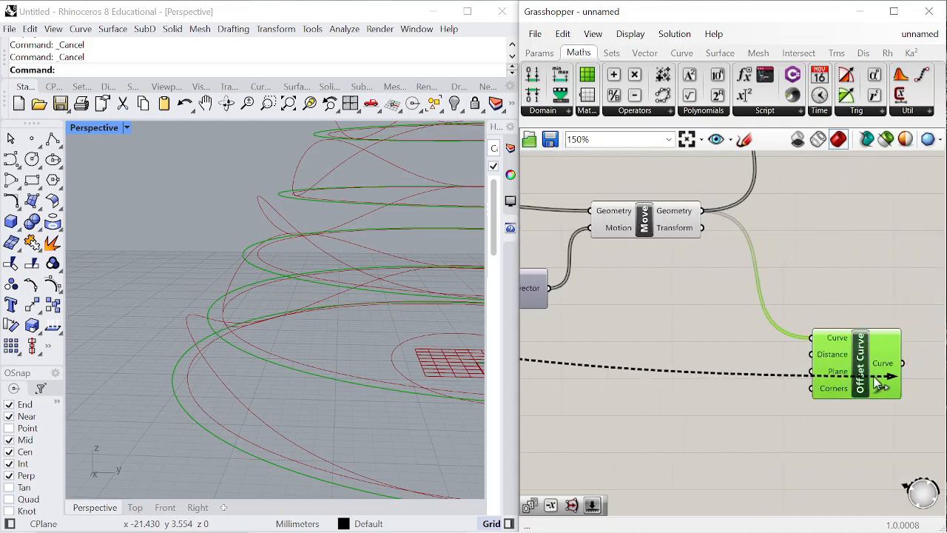
pyautogui.moveTo(818, 362); pyautogui.dragTo(818, 362)
pyautogui.moveTo(259, 362)
pyautogui.mouseDown(button='right')
pyautogui.moveTo(254, 349)
pyautogui.moveTo(266, 364)
pyautogui.mouseUp(button='right')
pyautogui.scroll(-5, 760, 349)
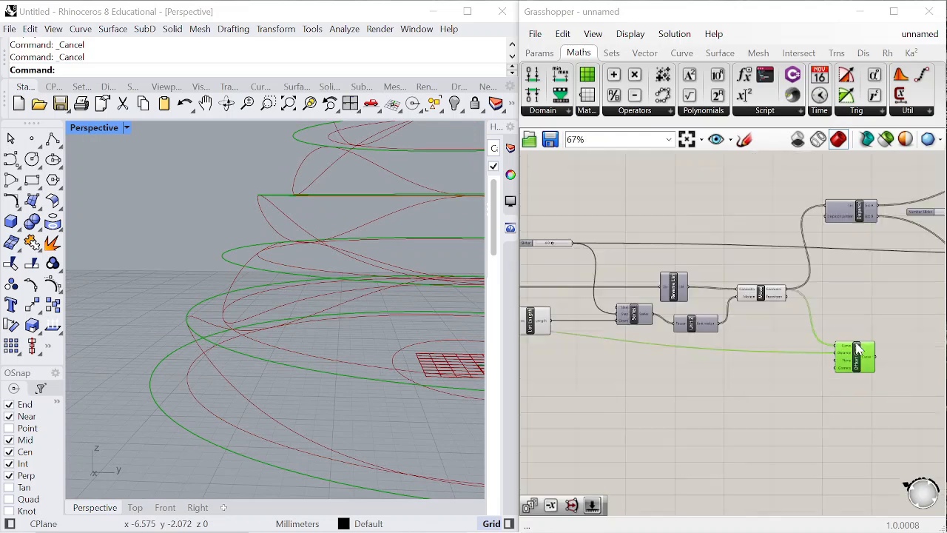
# Add a Negative component beside the new Offset Curve component
pyautogui.scroll(2, 731, 323)
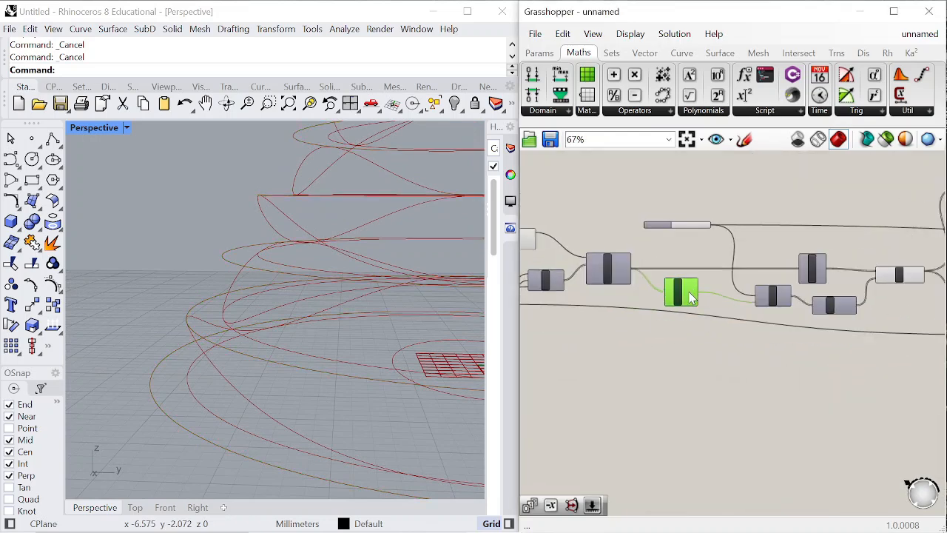
pyautogui.scroll(-2, 730, 284)
pyautogui.scroll(3, 593, 299)
pyautogui.moveTo(524, 293); pyautogui.dragTo(596, 287, button='right')
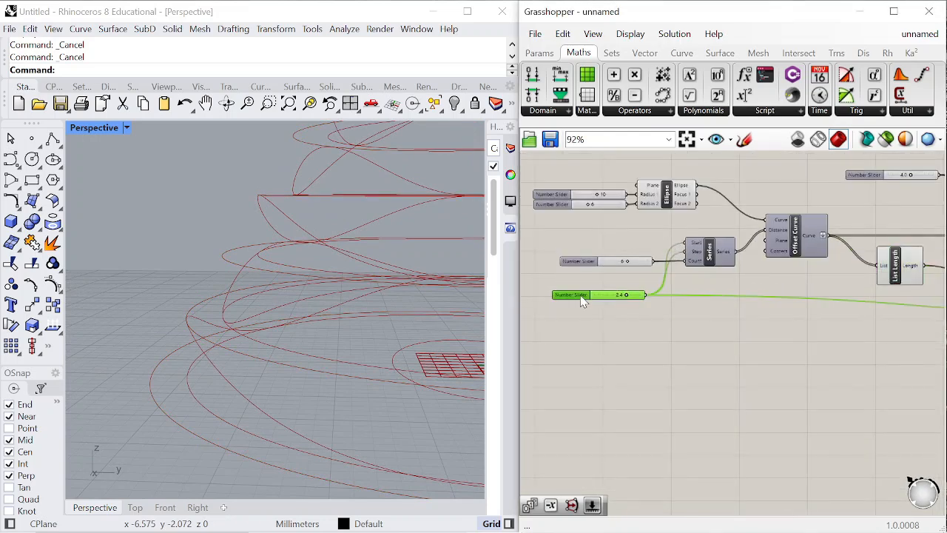
pyautogui.scroll(-3, 751, 310)
pyautogui.scroll(5, 712, 329)
pyautogui.doubleClick(711, 329)
pyautogui.write('negative')
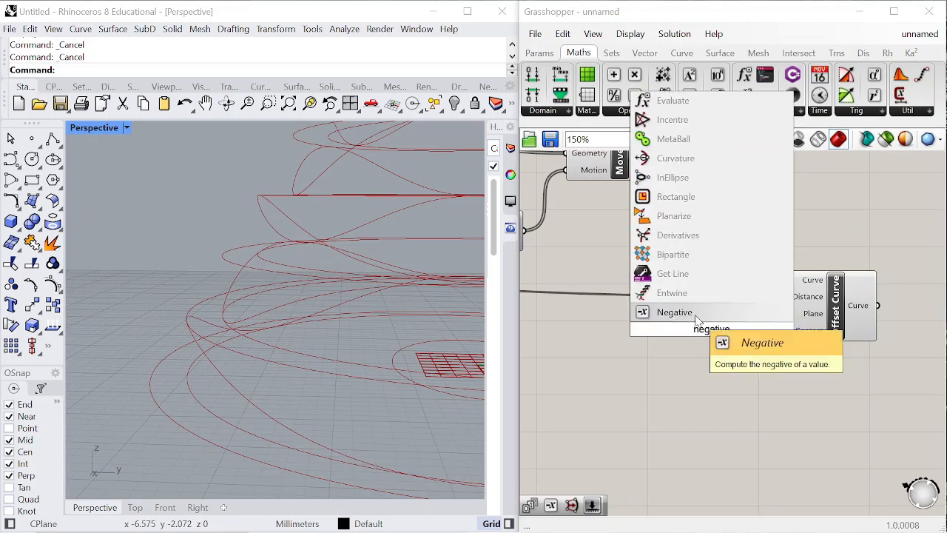
pyautogui.click(694, 313)
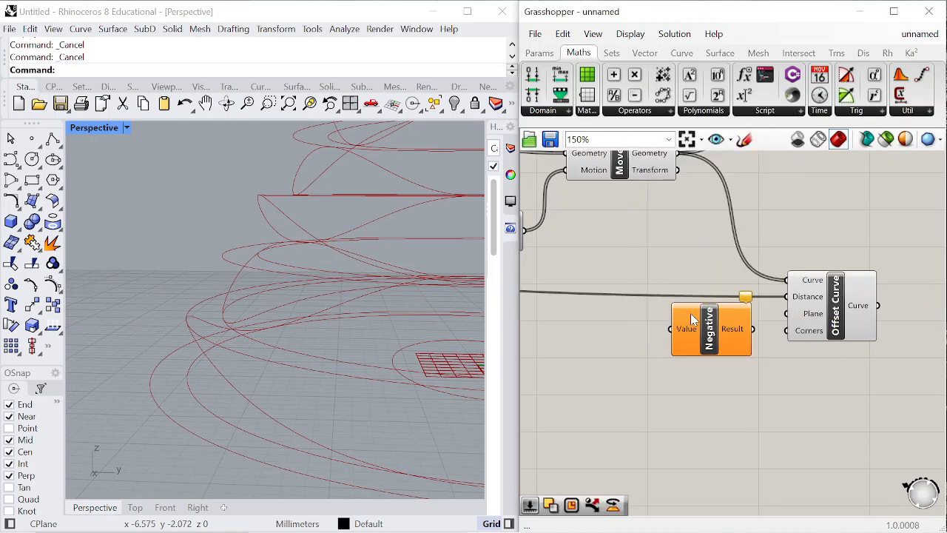
# Route the 2.4 slider through the Negative component into the new Offset Curve's distance input and inspect the offset ellipses
pyautogui.scroll(-6, 690, 313)
pyautogui.scroll(3, 654, 303)
pyautogui.scroll(5, 654, 303)
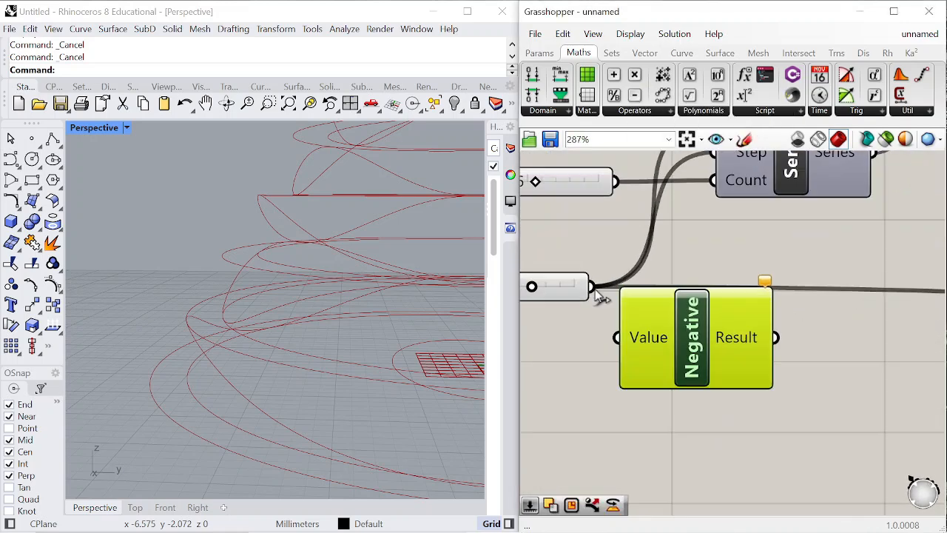
pyautogui.moveTo(612, 342); pyautogui.dragTo(615, 338)
pyautogui.scroll(-5, 755, 339)
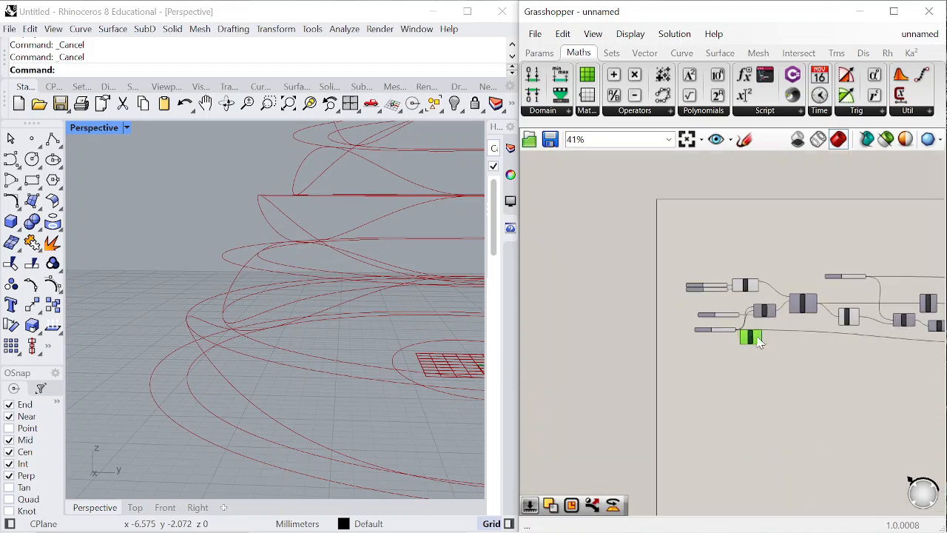
pyautogui.moveTo(888, 339); pyautogui.dragTo(729, 313, button='right')
pyautogui.scroll(4, 837, 318)
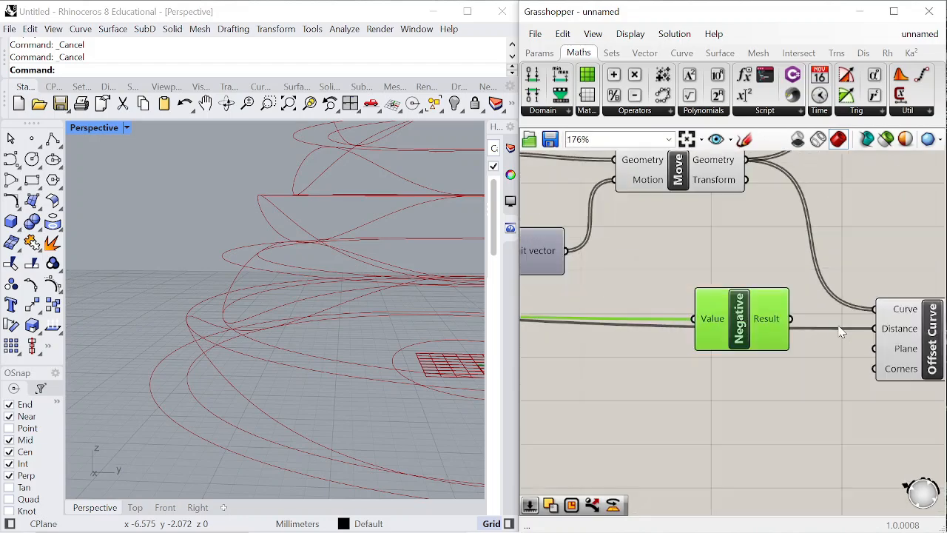
pyautogui.scroll(-4, 381, 377)
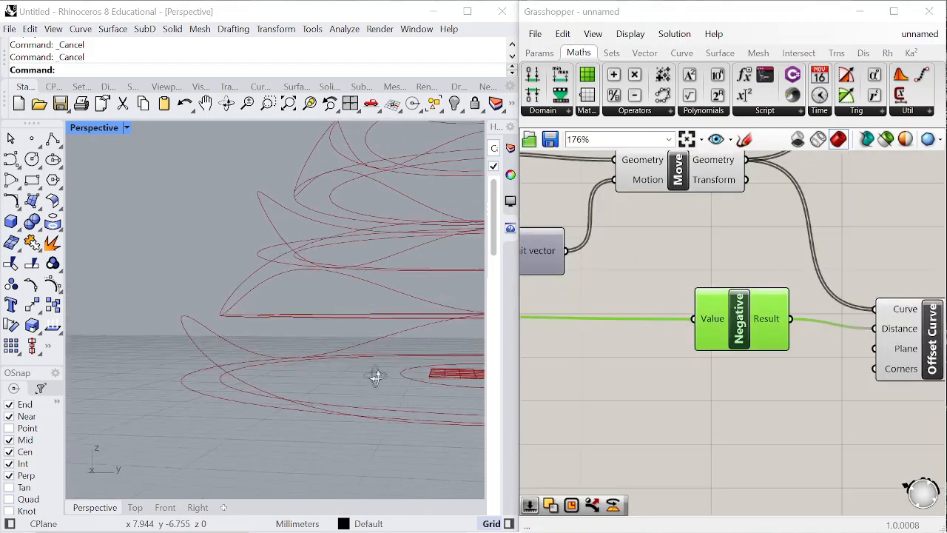
pyautogui.scroll(-3, 654, 318)
pyautogui.scroll(1, 632, 330)
pyautogui.scroll(3, 632, 330)
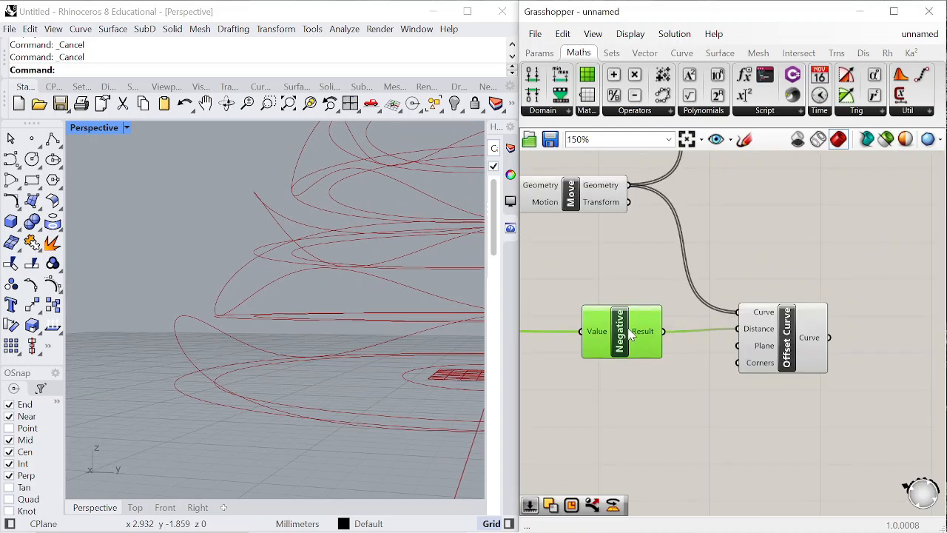
# Shift the whole network from Dispatch to the interpolated curves away from the new Offset Curve component
pyautogui.scroll(-5, 742, 248)
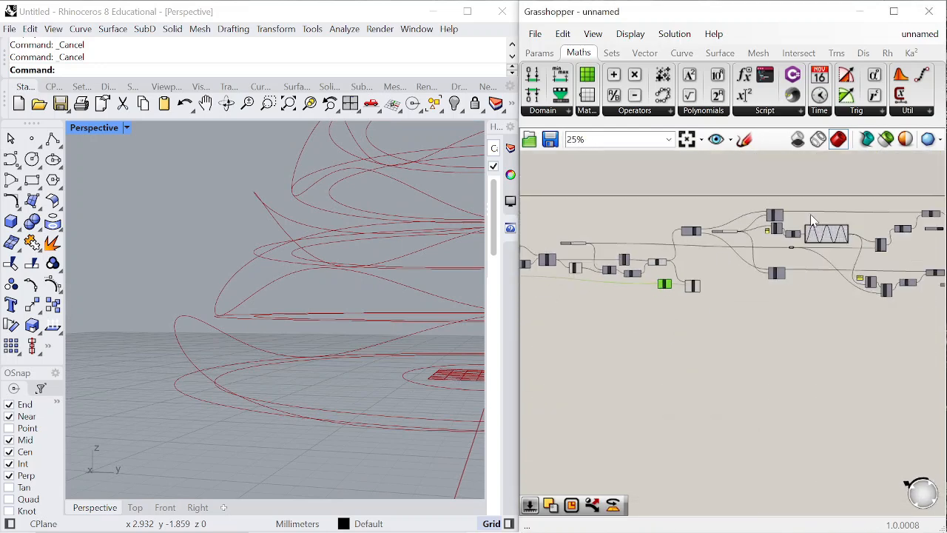
pyautogui.scroll(3, 731, 255)
pyautogui.scroll(1, 736, 251)
pyautogui.scroll(-4, 641, 265)
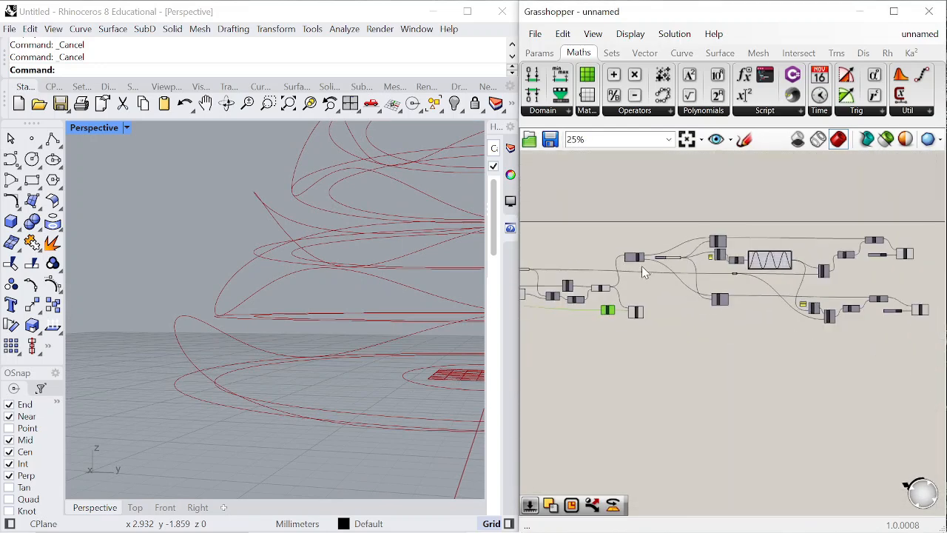
pyautogui.scroll(2, 645, 259)
pyautogui.scroll(-2, 653, 292)
pyautogui.scroll(1, 640, 295)
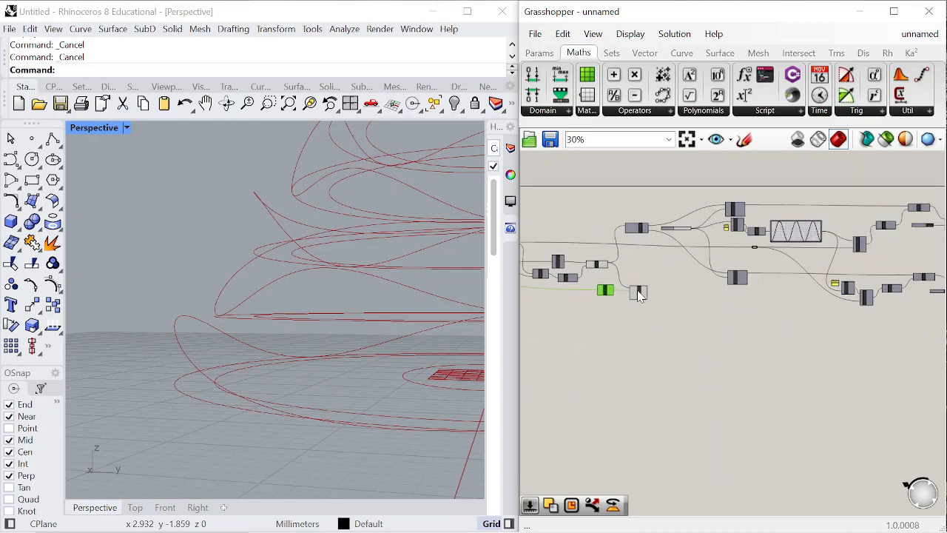
pyautogui.moveTo(626, 198); pyautogui.dragTo(869, 297)
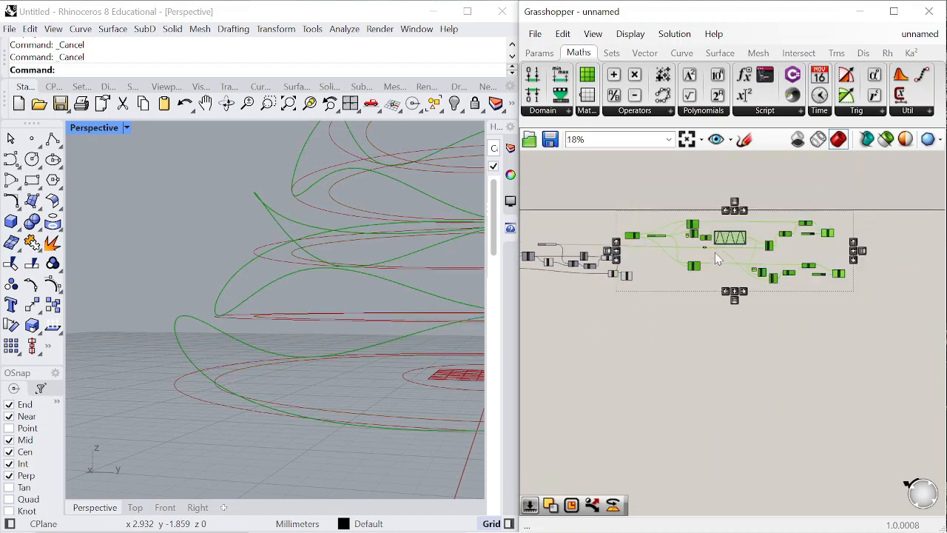
pyautogui.scroll(-1, 687, 221)
pyautogui.moveTo(688, 221); pyautogui.dragTo(713, 222)
pyautogui.click(639, 214)
# Duplicate the network from Dispatch to the interpolated curves and place the copy below the original
pyautogui.scroll(3, 613, 308)
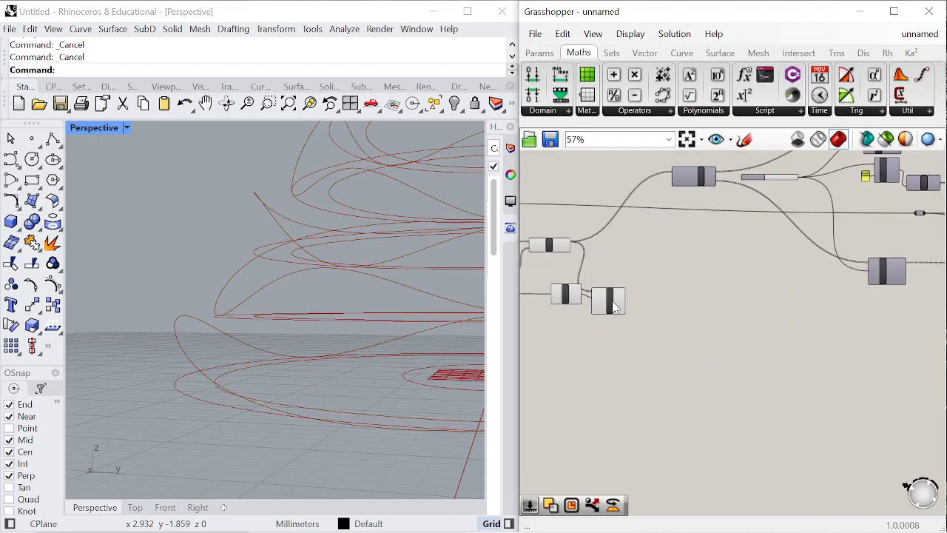
pyautogui.scroll(-4, 615, 275)
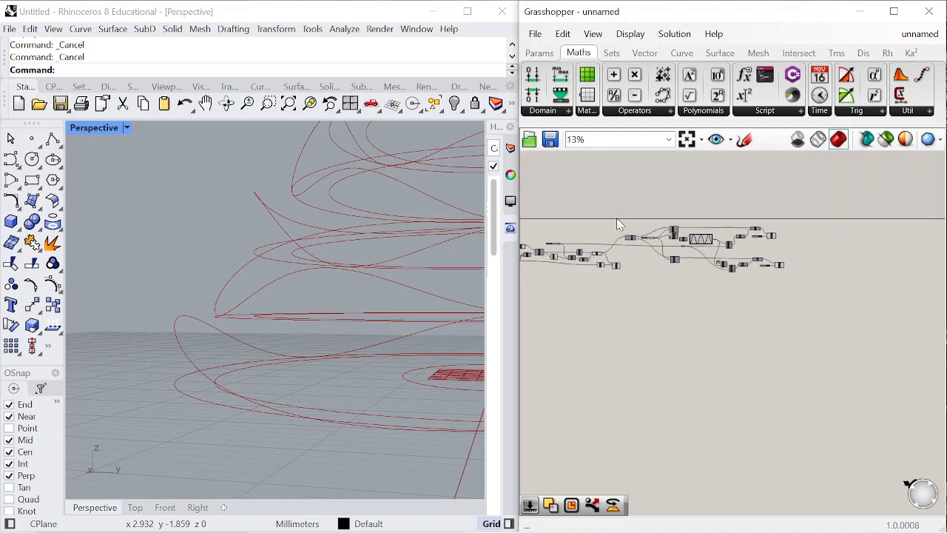
pyautogui.moveTo(617, 214); pyautogui.dragTo(851, 301)
pyautogui.scroll(1, 625, 252)
pyautogui.scroll(1, 625, 252)
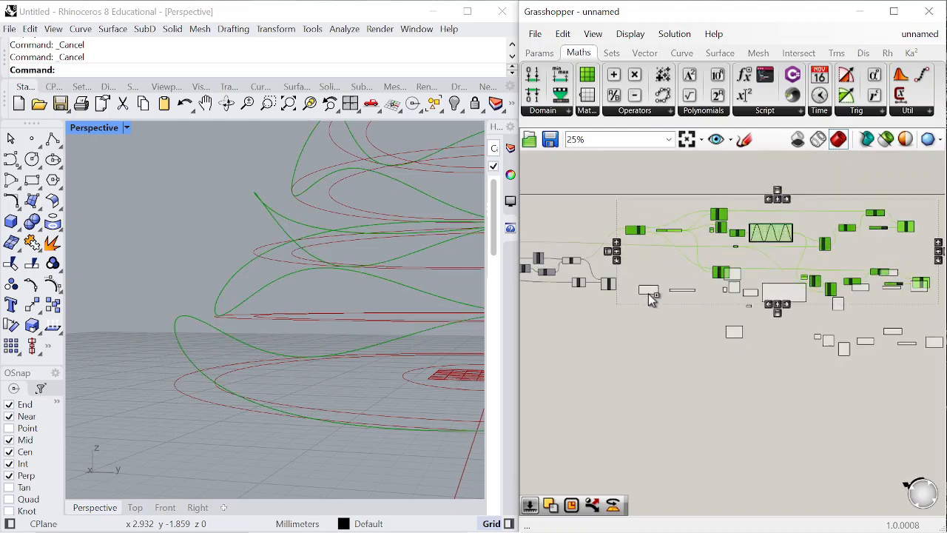
pyautogui.click(648, 293)
pyautogui.scroll(-3, 643, 279)
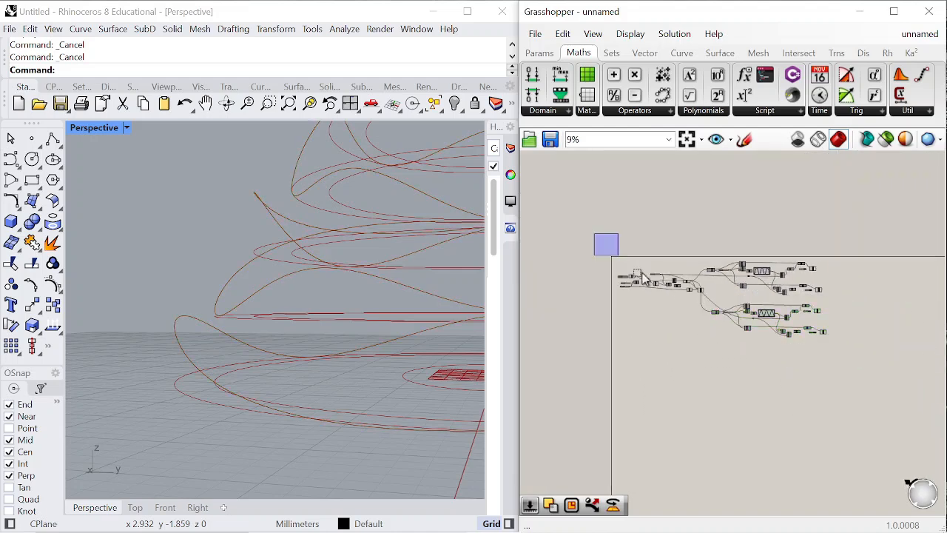
# Shift the original and copied networks together, and raise the original to widen the gap between them
pyautogui.moveTo(642, 272); pyautogui.dragTo(864, 385)
pyautogui.scroll(2, 815, 320)
pyautogui.moveTo(819, 303); pyautogui.dragTo(842, 321)
pyautogui.click(631, 351)
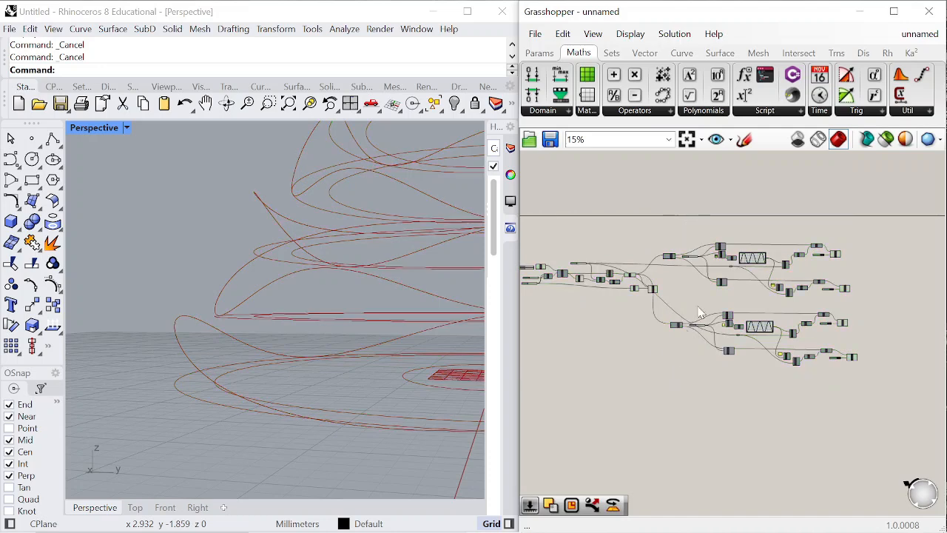
pyautogui.scroll(1, 626, 254)
pyautogui.moveTo(635, 227); pyautogui.dragTo(912, 297)
pyautogui.scroll(1, 649, 331)
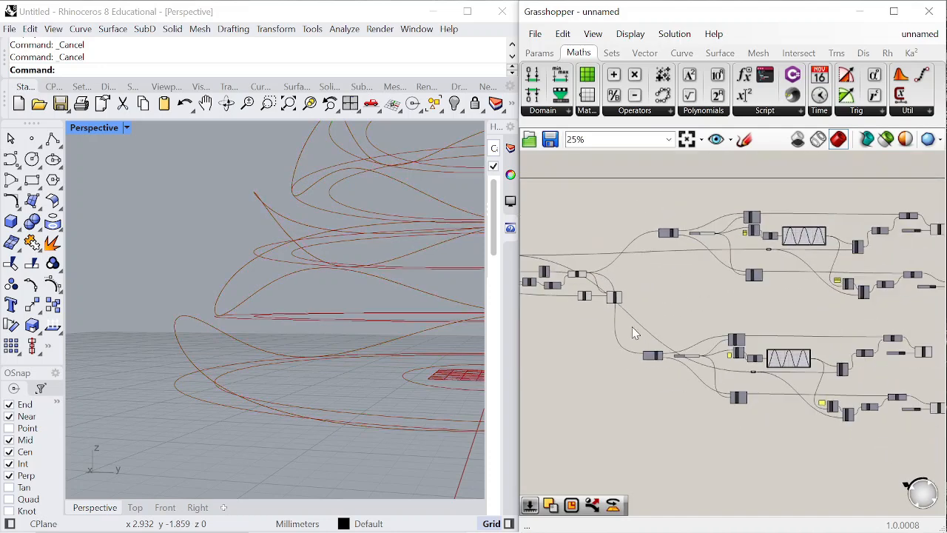
# Move the copied network up, closer beneath the original network
pyautogui.scroll(-3, 630, 315)
pyautogui.moveTo(630, 315); pyautogui.dragTo(851, 414)
pyautogui.scroll(4, 701, 304)
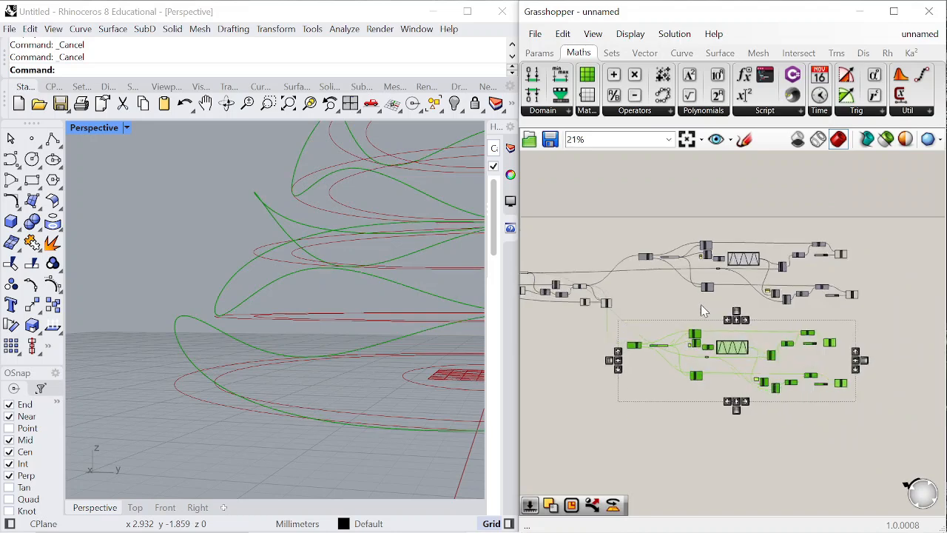
pyautogui.moveTo(693, 349); pyautogui.dragTo(702, 323)
pyautogui.click(670, 268)
# Nudge the lower point-moving branch of the original network upward to separate it from the copied network
pyautogui.scroll(-3, 663, 266)
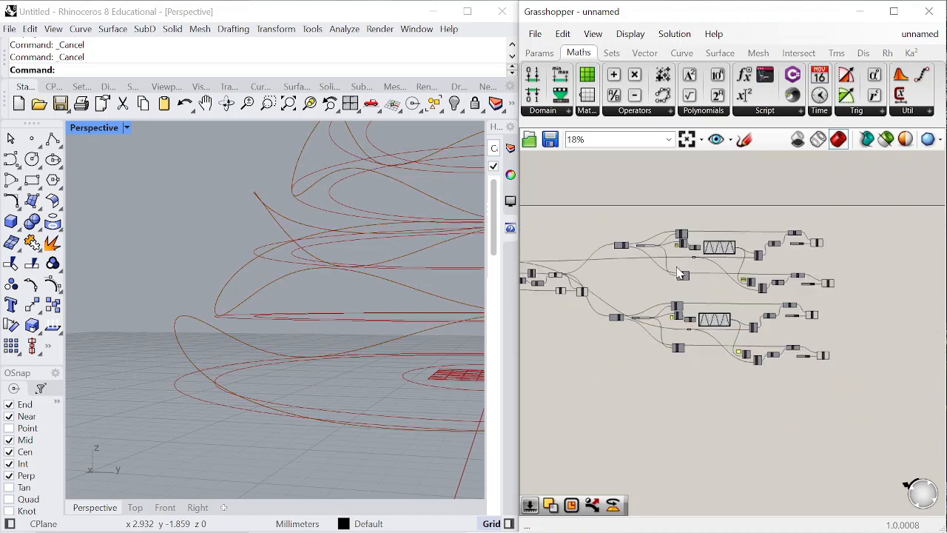
pyautogui.scroll(3, 673, 263)
pyautogui.scroll(-1, 640, 267)
pyautogui.moveTo(639, 264); pyautogui.dragTo(912, 305)
pyautogui.scroll(2, 694, 253)
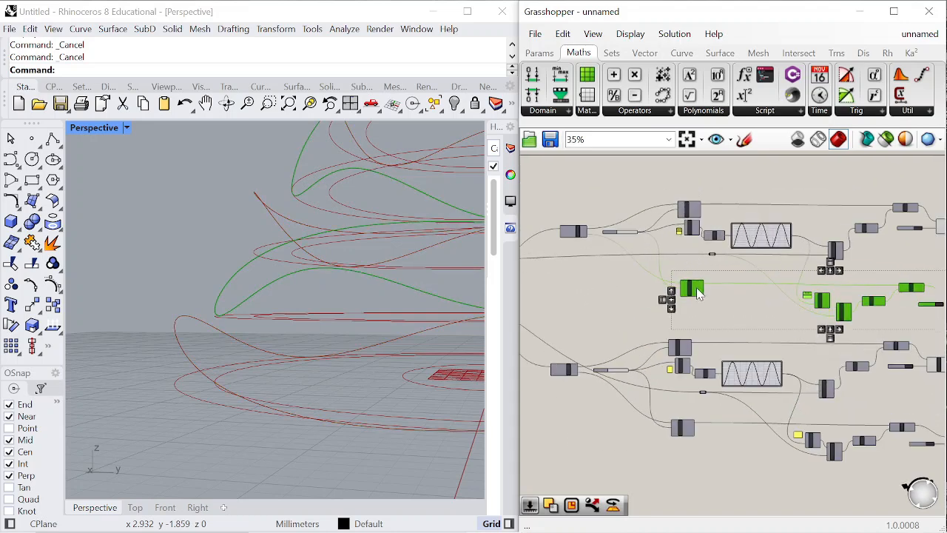
pyautogui.moveTo(697, 289); pyautogui.dragTo(702, 278)
pyautogui.click(744, 302)
# Feed the new Offset Curve's output into the copied Dispatch's list and nudge the Negative component closer to the Offset Curve
pyautogui.scroll(-5, 745, 302)
pyautogui.scroll(6, 635, 333)
pyautogui.scroll(7, 665, 342)
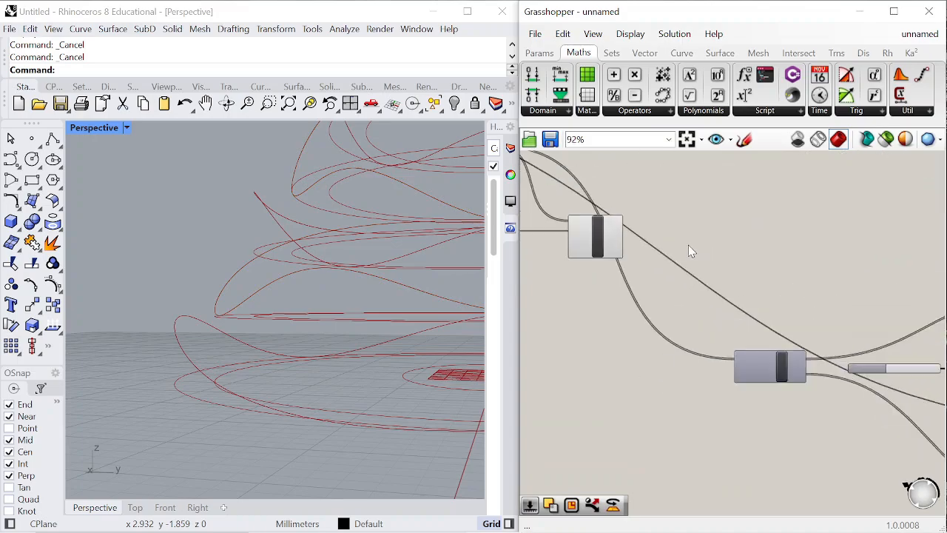
pyautogui.moveTo(291, 313); pyautogui.dragTo(329, 307, button='right')
pyautogui.scroll(-4, 318, 288)
pyautogui.scroll(-5, 611, 299)
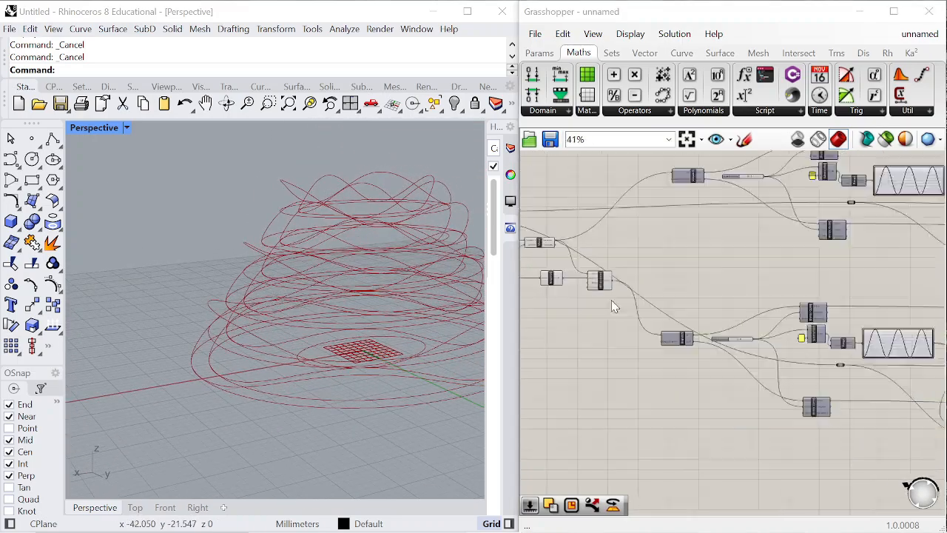
pyautogui.scroll(2, 649, 287)
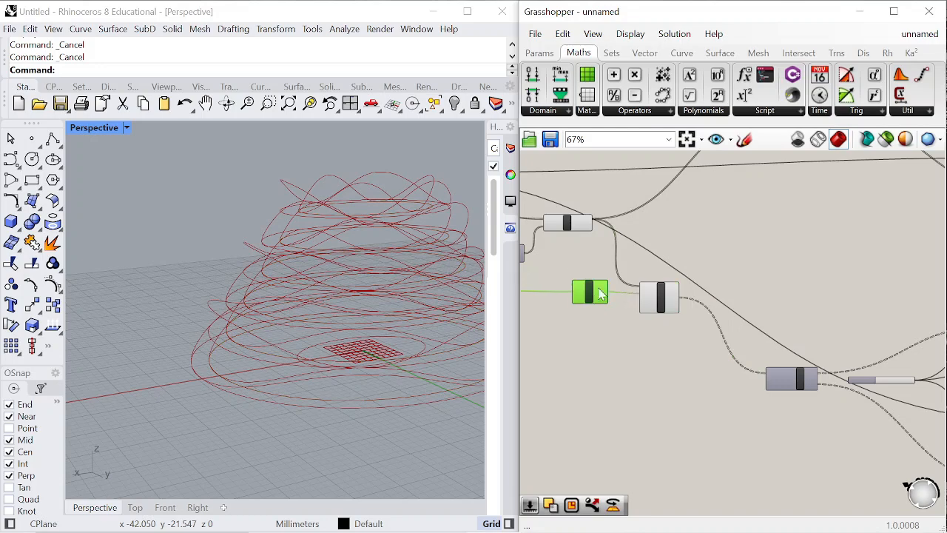
# Add a relay on the long slider wire feeding the copied network and place it above the new Offset Curve component
pyautogui.scroll(-5, 832, 259)
pyautogui.scroll(3, 687, 230)
pyautogui.scroll(-4, 687, 229)
pyautogui.scroll(3, 791, 285)
pyautogui.scroll(-3, 701, 224)
pyautogui.scroll(4, 857, 298)
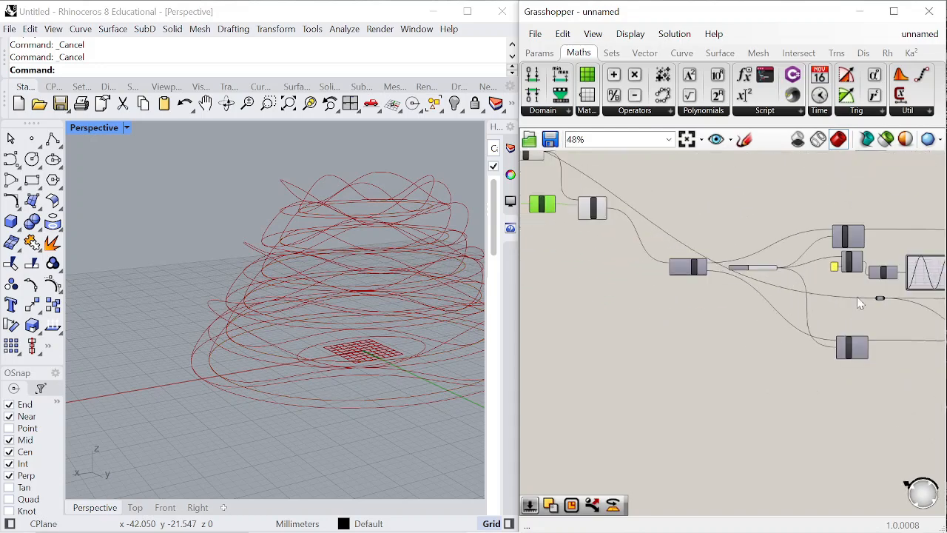
pyautogui.scroll(-3, 860, 302)
pyautogui.scroll(2, 854, 244)
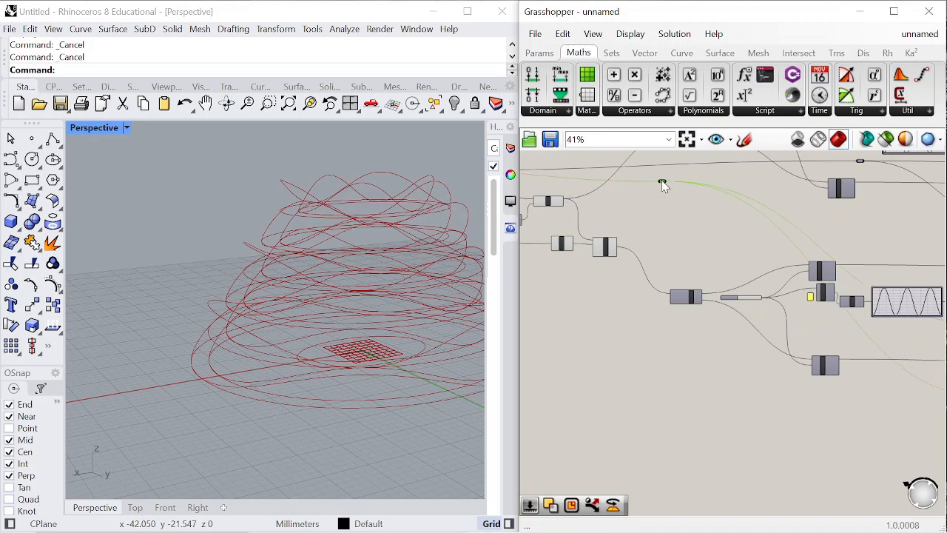
pyautogui.scroll(-4, 798, 284)
pyautogui.scroll(4, 688, 231)
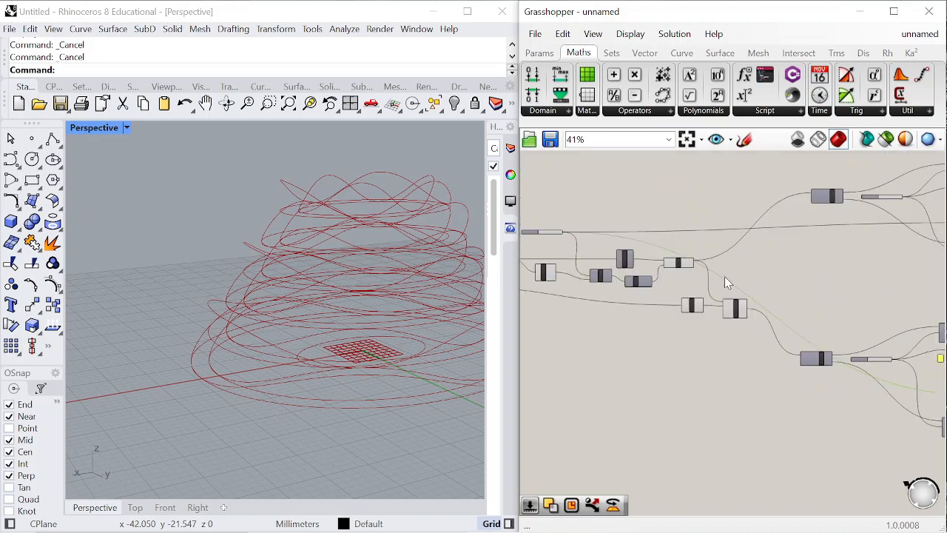
pyautogui.scroll(-3, 693, 249)
pyautogui.scroll(1, 801, 256)
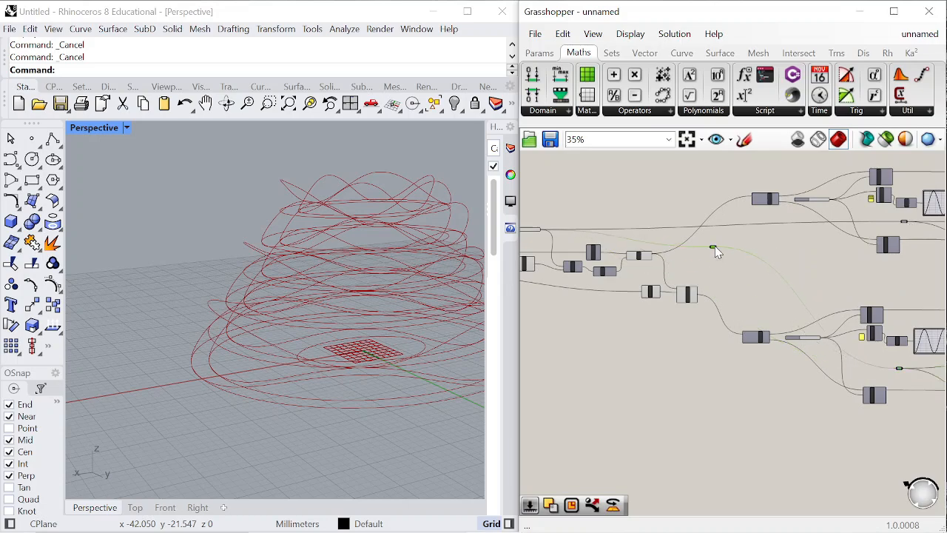
# Turn off the preview of the Move, Negative and Offset Curve components that precede the lower Dispatch branch
pyautogui.scroll(-2, 784, 268)
pyautogui.scroll(10, 893, 353)
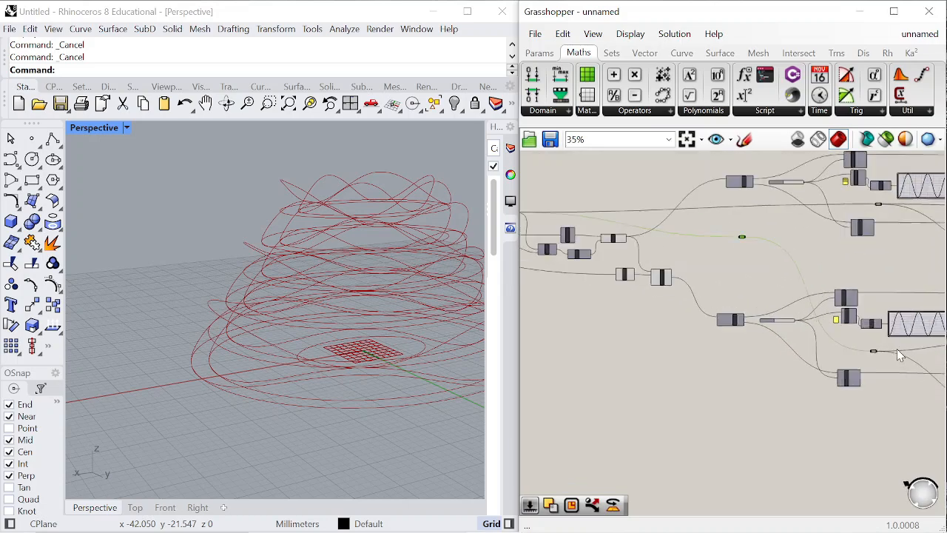
pyautogui.scroll(-11, 762, 332)
pyautogui.scroll(12, 682, 304)
pyautogui.scroll(-6, 654, 313)
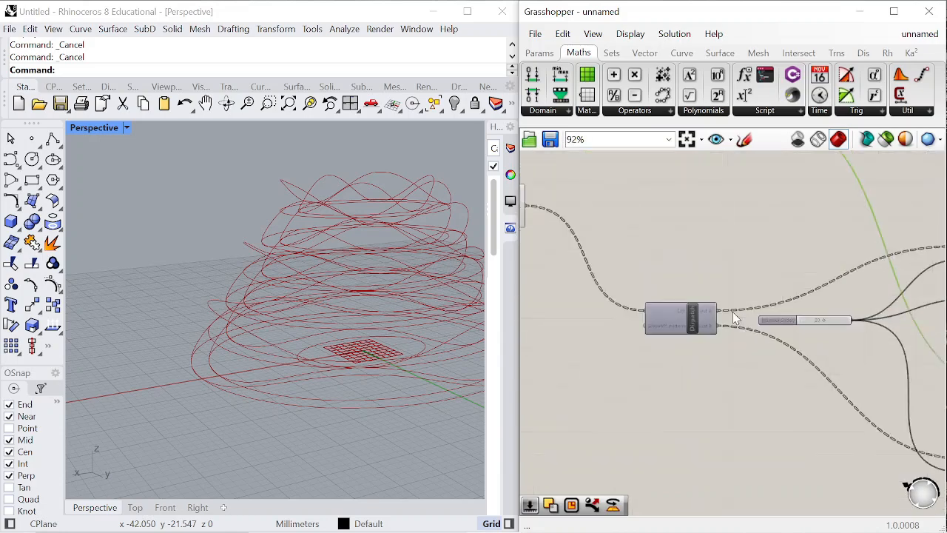
pyautogui.scroll(4, 670, 304)
pyautogui.click(673, 298)
pyautogui.scroll(-9, 719, 247)
pyautogui.scroll(4, 659, 207)
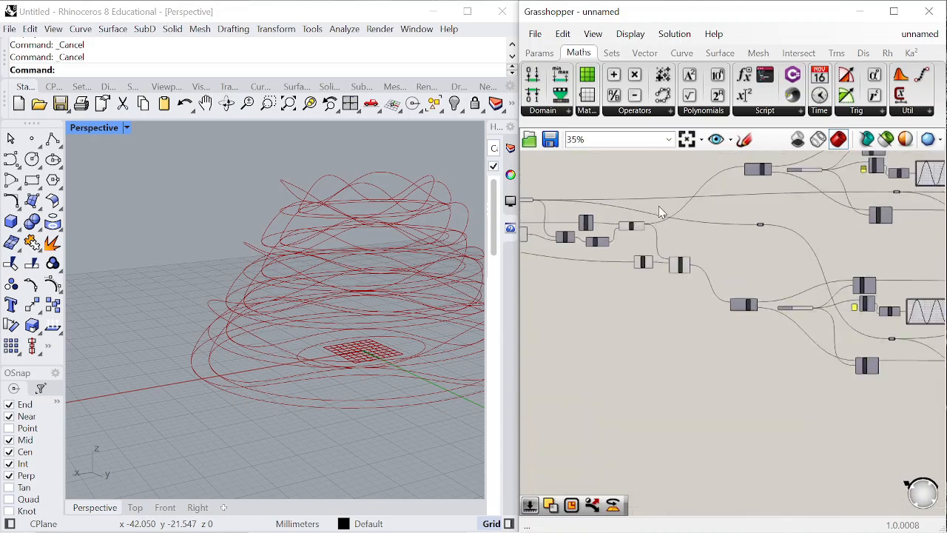
pyautogui.moveTo(686, 317); pyautogui.dragTo(620, 225)
pyautogui.middleClick(626, 172)
pyautogui.click(666, 195)
pyautogui.moveTo(289, 326); pyautogui.dragTo(348, 333, button='right')
# Move the upper branch's Graph Mapper down into the gap between the upper and lower Dispatch branches
pyautogui.scroll(-5, 725, 257)
pyautogui.scroll(8, 725, 256)
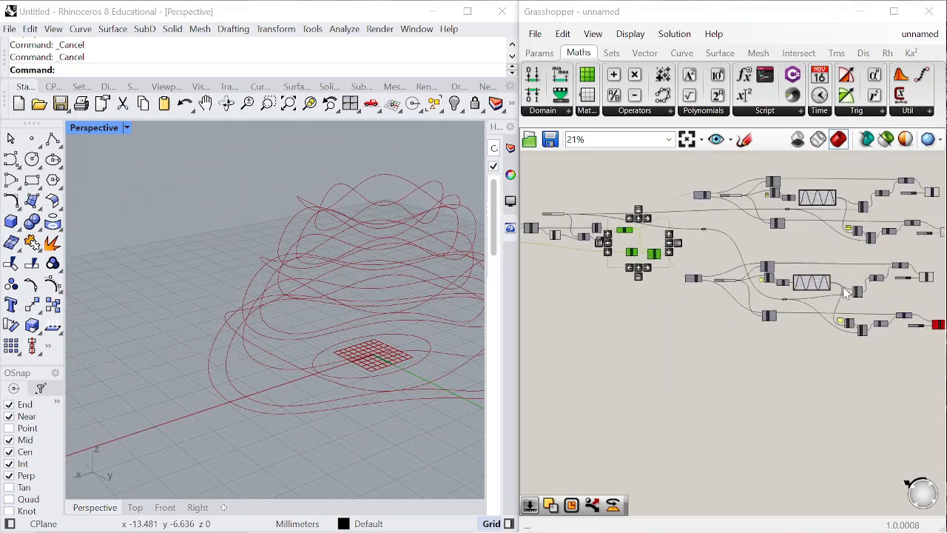
pyautogui.scroll(-3, 838, 187)
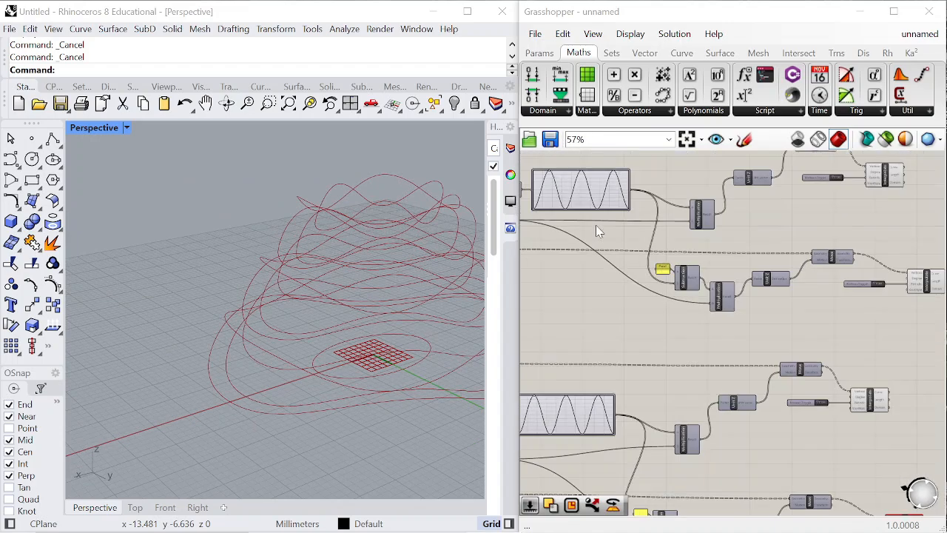
pyautogui.moveTo(429, 326); pyautogui.dragTo(381, 337, button='right')
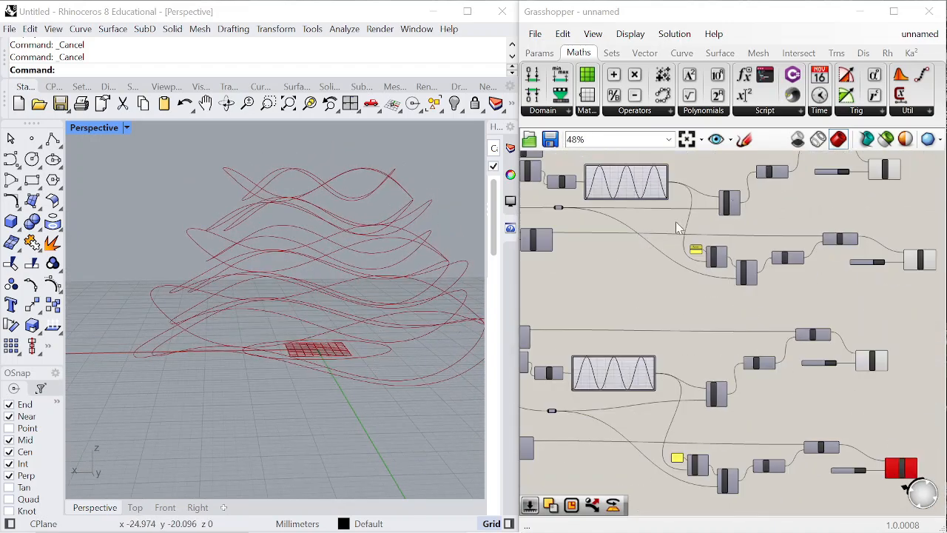
pyautogui.scroll(-2, 718, 341)
pyautogui.scroll(6, 714, 337)
pyautogui.scroll(-5, 711, 335)
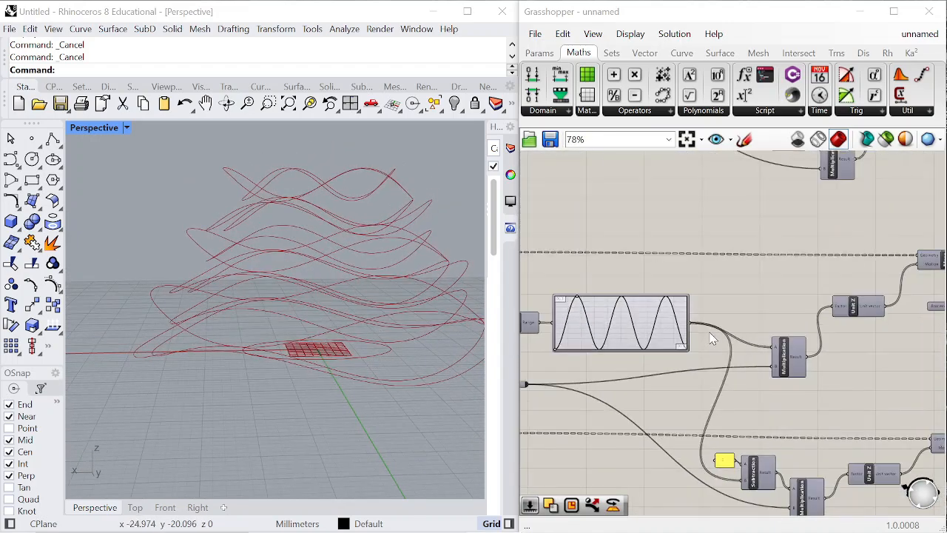
pyautogui.scroll(2, 723, 222)
pyautogui.click(687, 252)
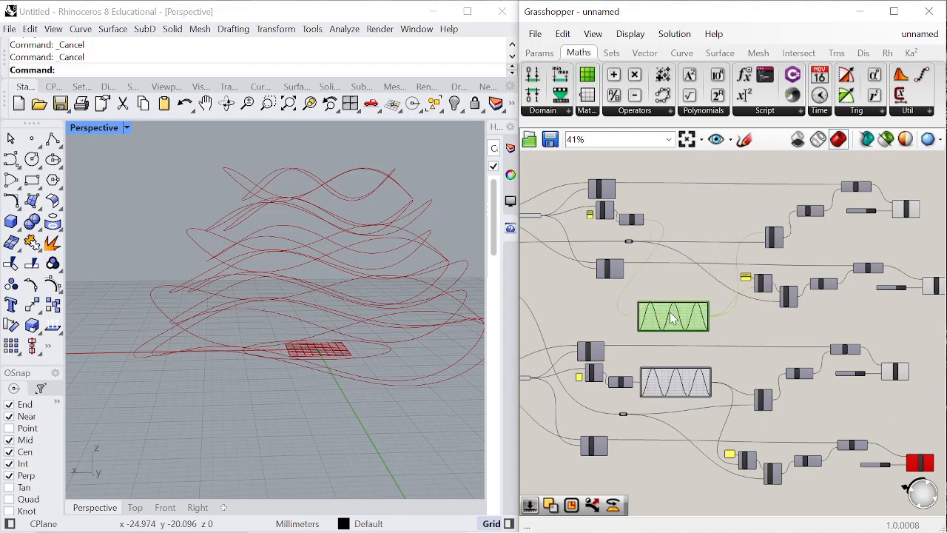
# Connect the upper Graph Mapper's output to the lower branch's Multiplication and Subtraction inputs, replacing the lower Graph Mapper's wires
pyautogui.scroll(1, 710, 304)
pyautogui.scroll(-3, 740, 292)
pyautogui.scroll(4, 701, 294)
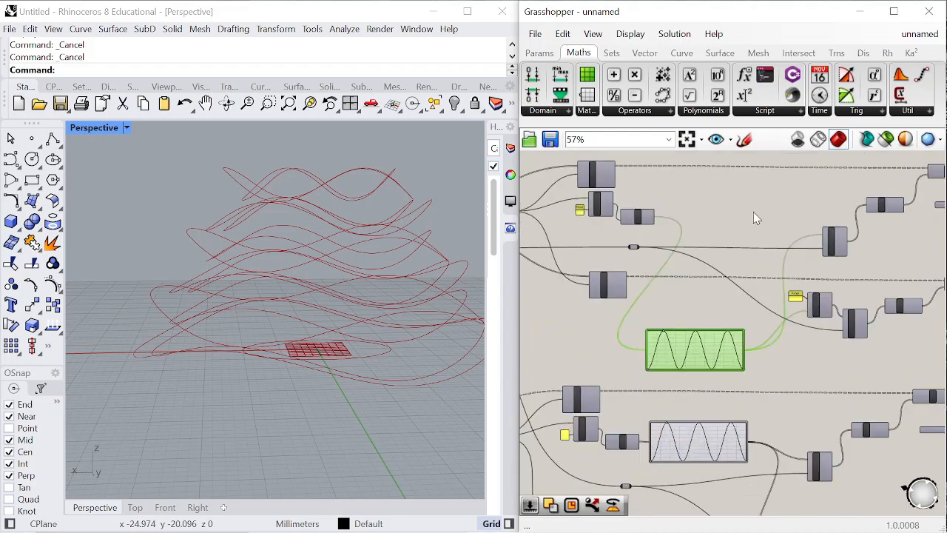
pyautogui.scroll(-3, 747, 221)
pyautogui.scroll(5, 665, 248)
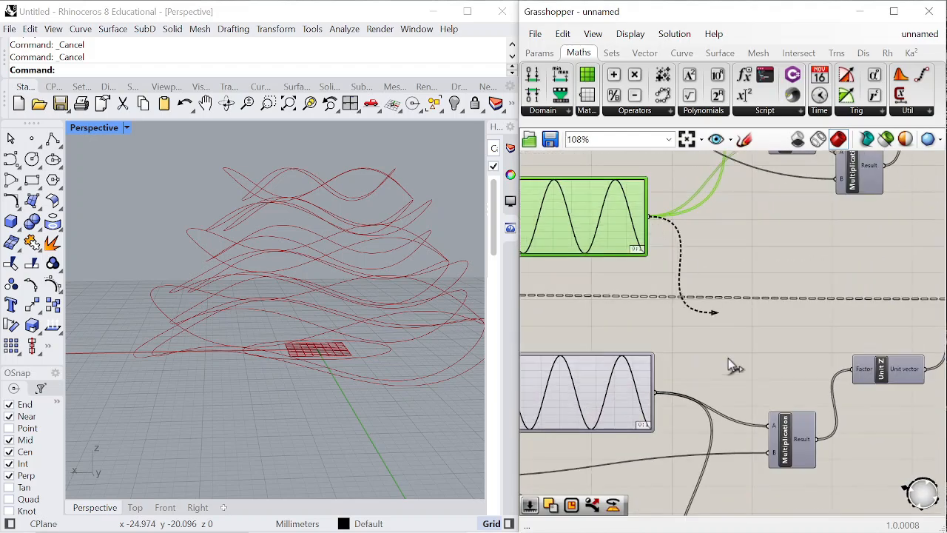
pyautogui.scroll(-2, 733, 236)
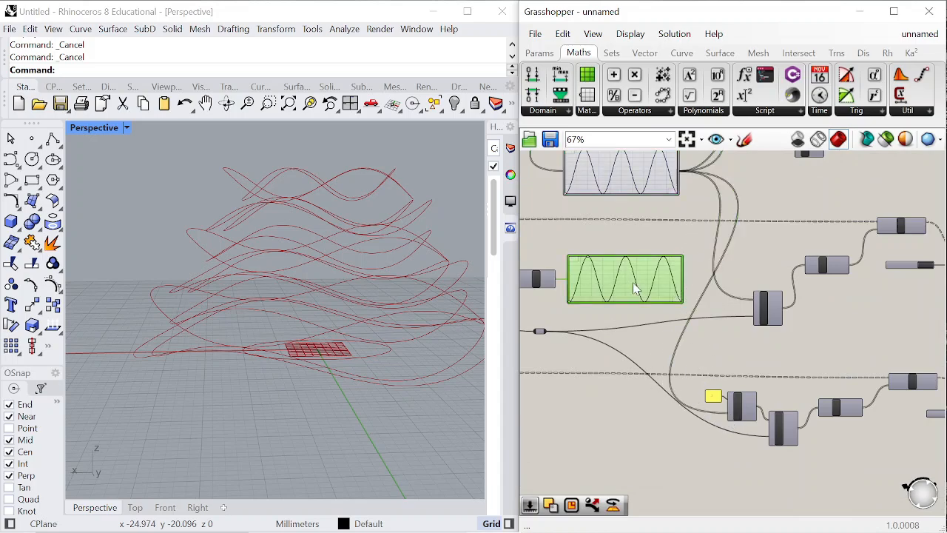
# Delete the lower branch's redundant Graph Mapper and select the shared one between the branches
pyautogui.press('Delete')
pyautogui.moveTo(387, 260); pyautogui.dragTo(222, 271, button='right')
pyautogui.scroll(-3, 762, 252)
pyautogui.click(725, 235)
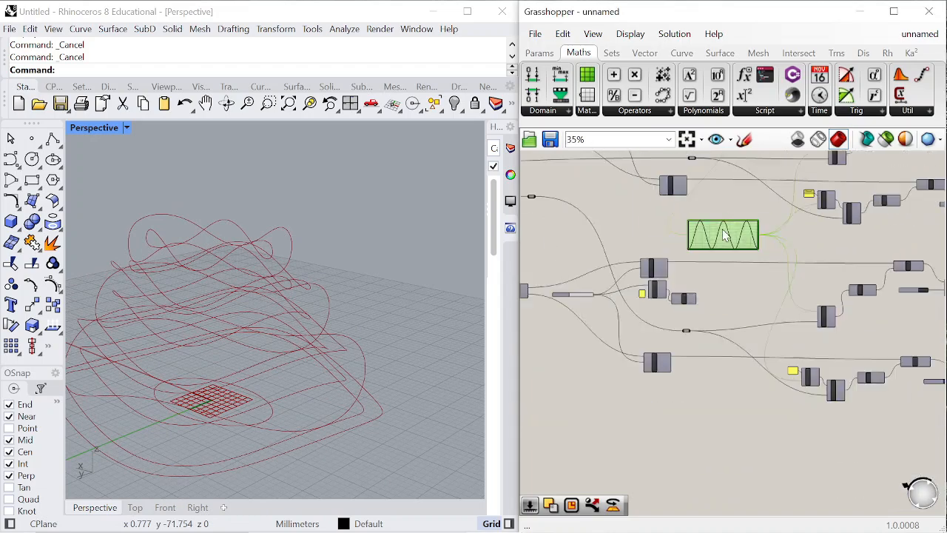
# Flatten the Curve output of the Offset Curve component that feeds the lower Dispatch
pyautogui.scroll(2, 725, 235)
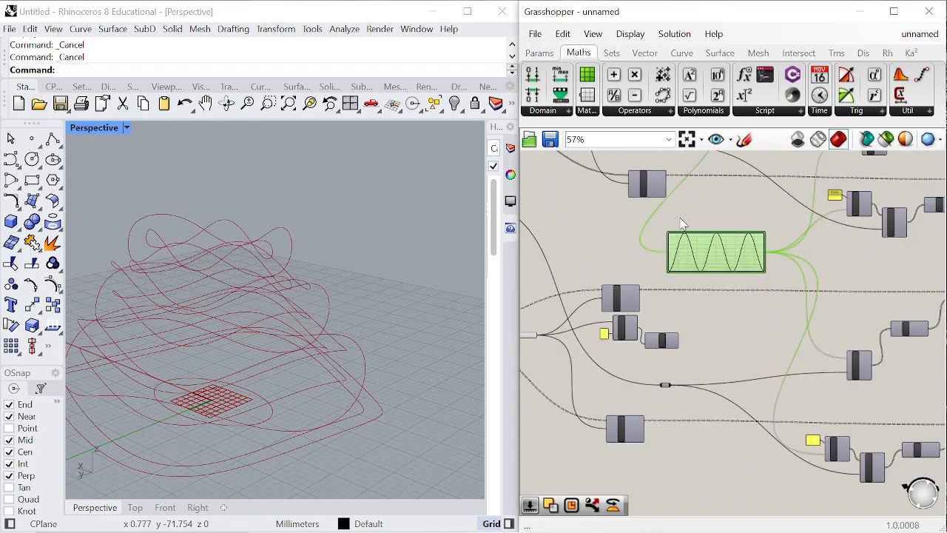
pyautogui.scroll(-5, 775, 337)
pyautogui.scroll(5, 715, 340)
pyautogui.scroll(4, 640, 295)
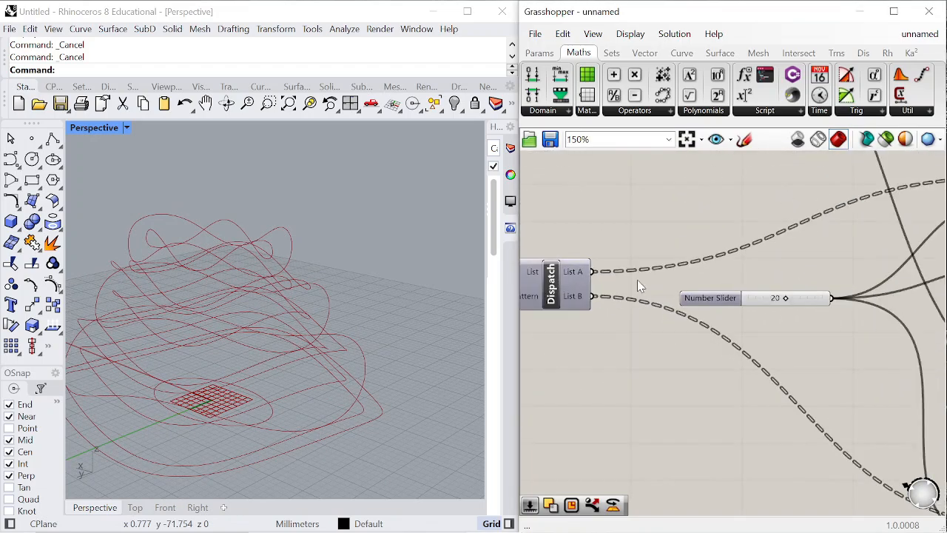
pyautogui.scroll(-4, 637, 278)
pyautogui.scroll(-1, 714, 250)
pyautogui.scroll(4, 748, 319)
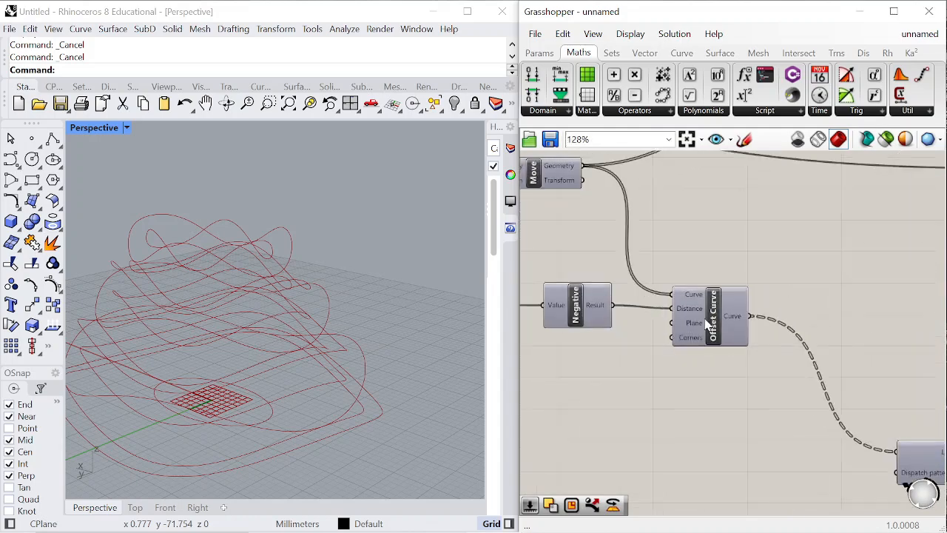
pyautogui.rightClick(731, 318)
pyautogui.click(775, 410)
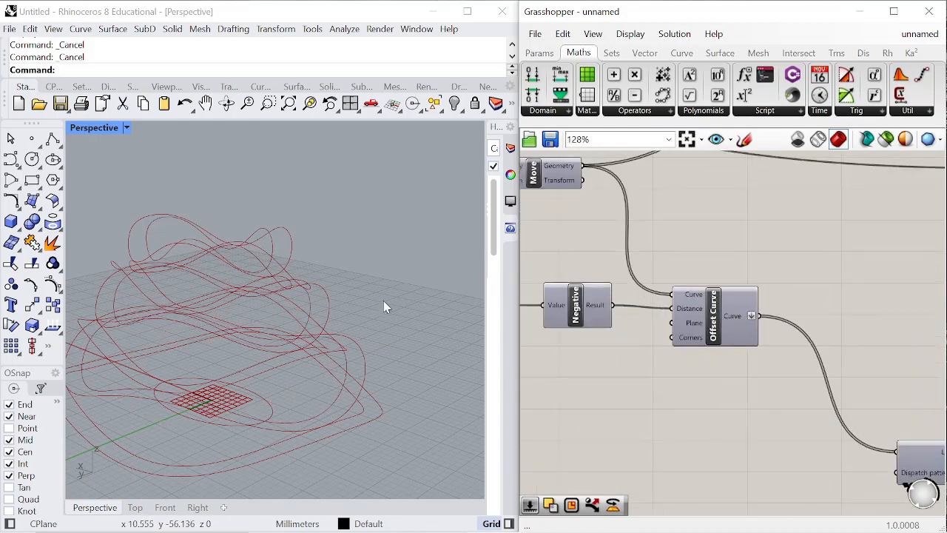
# Examine both Dispatch branches on the canvas and the wave curves they generate in the Perspective viewport
pyautogui.scroll(-5, 718, 296)
pyautogui.scroll(3, 777, 321)
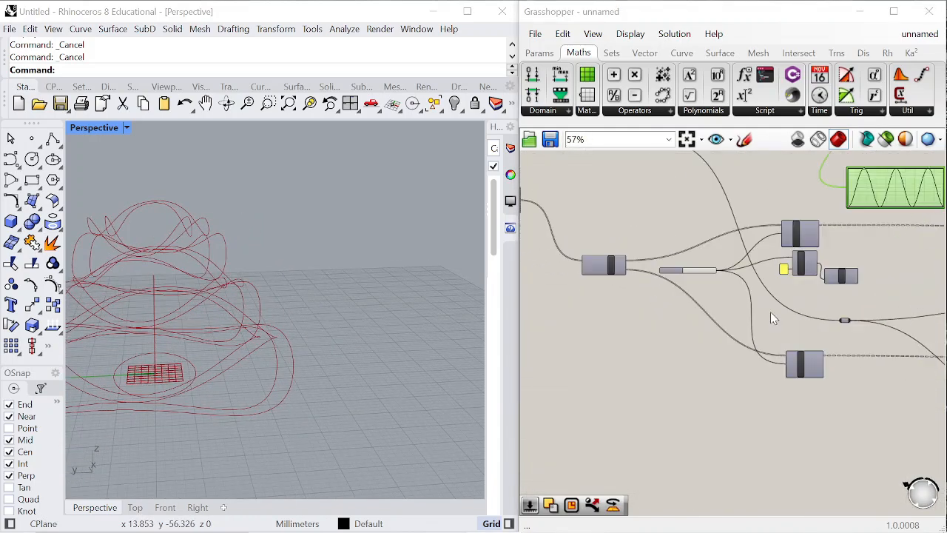
pyautogui.scroll(-4, 677, 358)
pyautogui.scroll(4, 776, 239)
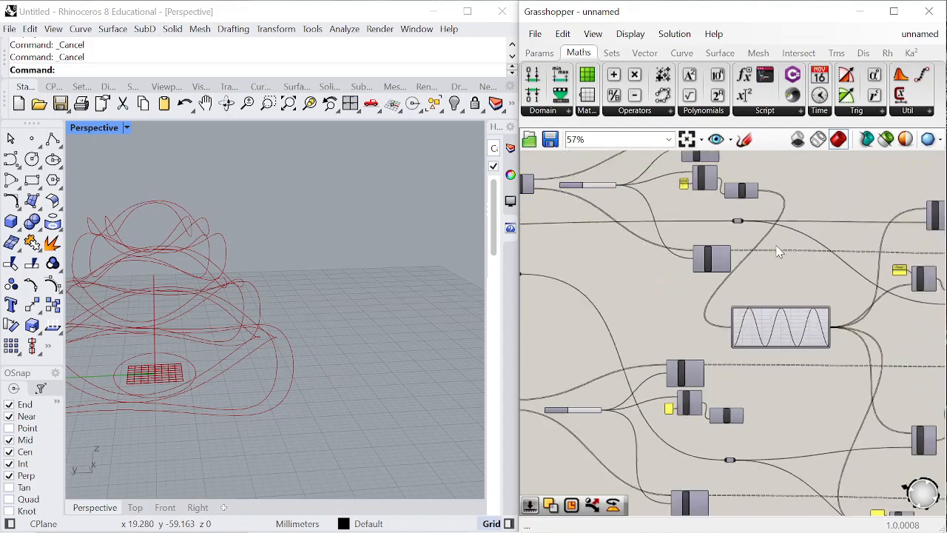
pyautogui.scroll(-4, 777, 248)
pyautogui.scroll(5, 768, 195)
pyautogui.scroll(-5, 687, 262)
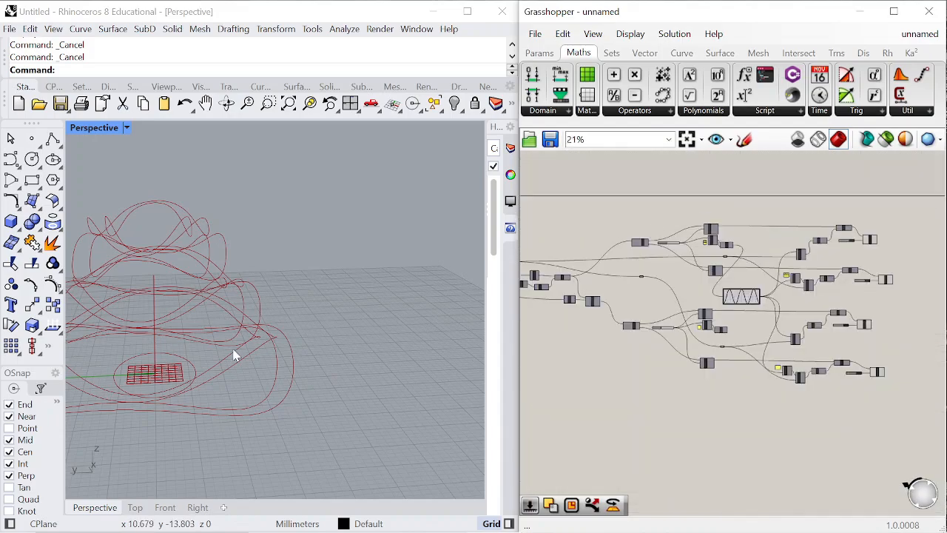
pyautogui.scroll(-5, 281, 348)
pyautogui.scroll(5, 357, 287)
pyautogui.moveTo(369, 323); pyautogui.dragTo(285, 328, button='right')
pyautogui.scroll(-2, 735, 285)
pyautogui.scroll(4, 773, 259)
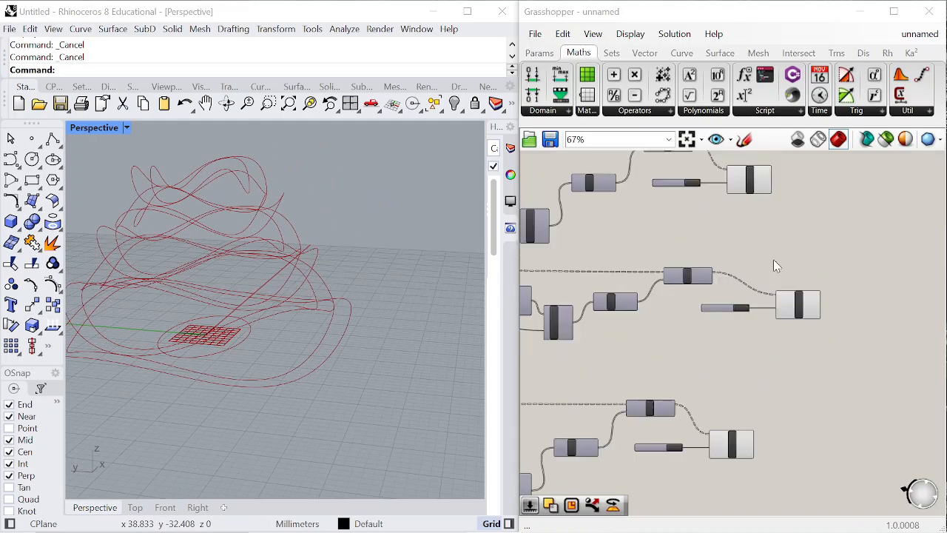
# Select the final Interpolate components one after another to identify their curves in the viewport
pyautogui.scroll(-1, 726, 205)
pyautogui.scroll(3, 769, 192)
pyautogui.click(777, 186)
pyautogui.scroll(-3, 774, 300)
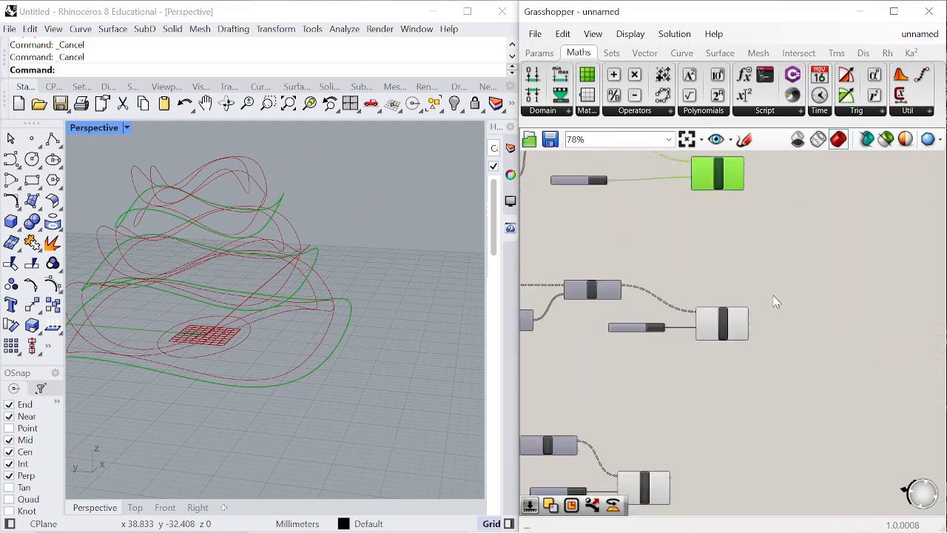
pyautogui.scroll(-5, 769, 392)
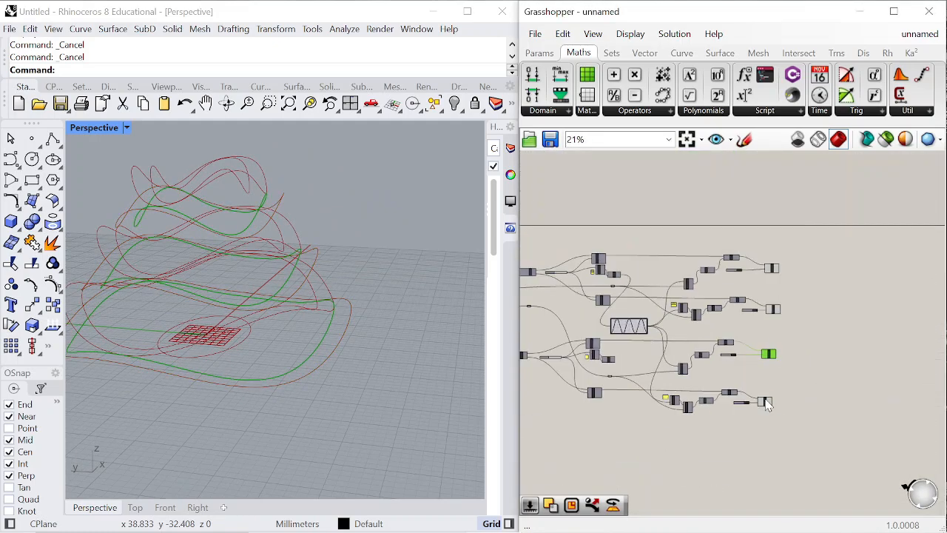
pyautogui.click(766, 402)
# Group the lower branch's components, and group the upper branch's components together with the shared Graph Mapper
pyautogui.moveTo(634, 348); pyautogui.dragTo(857, 384)
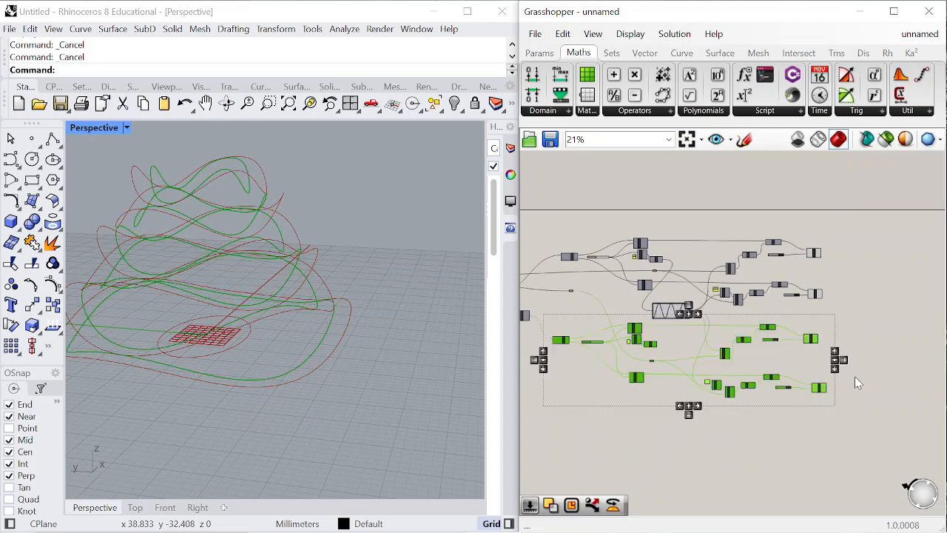
pyautogui.rightClick(829, 322)
pyautogui.click(858, 422)
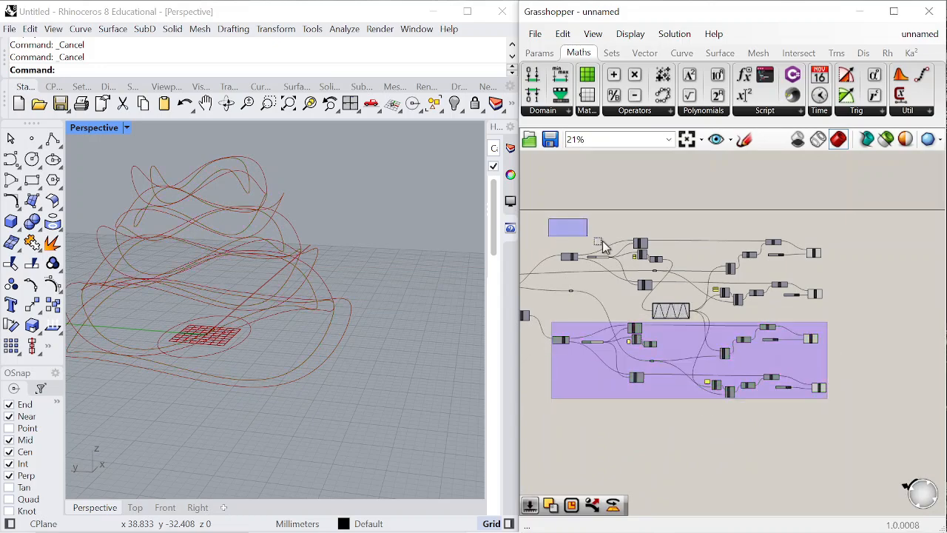
pyautogui.moveTo(603, 246); pyautogui.dragTo(847, 325)
pyautogui.rightClick(808, 314)
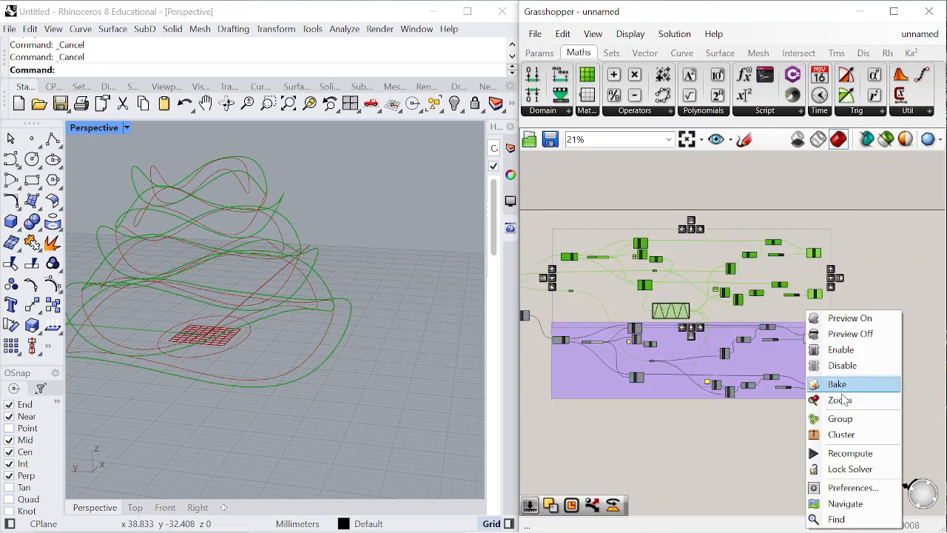
pyautogui.click(840, 419)
pyautogui.click(851, 378)
# Add a Loft component and connect the upper group's first Interpolate Curve output to its Curves input
pyautogui.scroll(-5, 856, 328)
pyautogui.scroll(5, 841, 342)
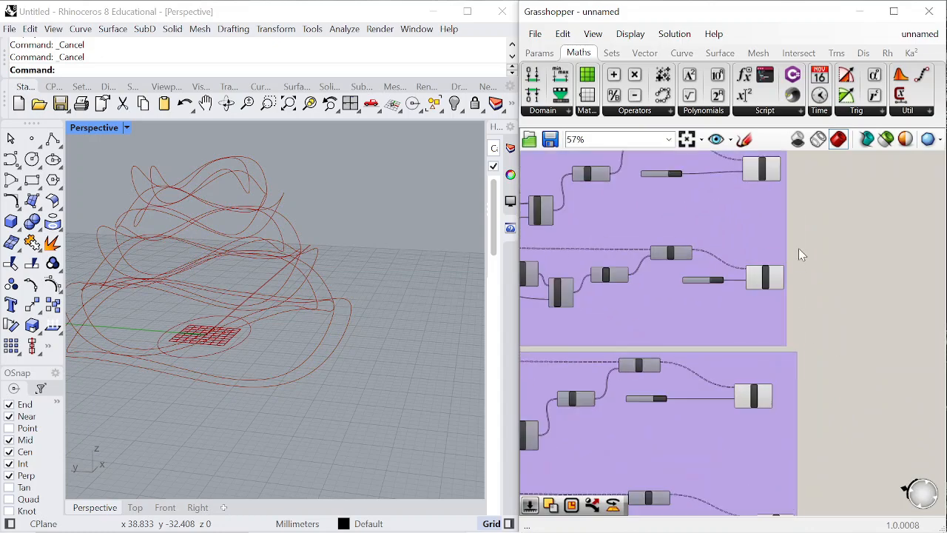
pyautogui.scroll(3, 721, 226)
pyautogui.doubleClick(724, 229)
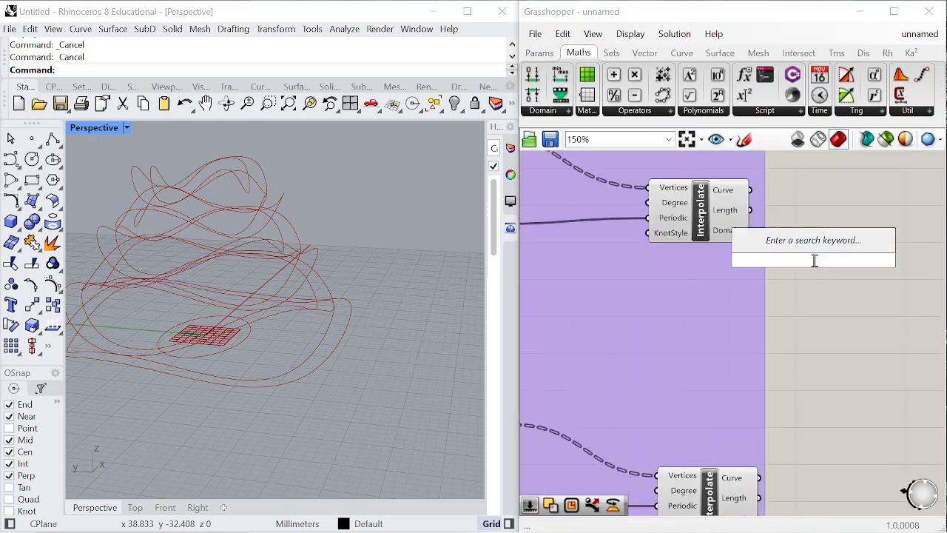
pyautogui.write('lot')
pyautogui.press('BackSpace')
pyautogui.write('ft')
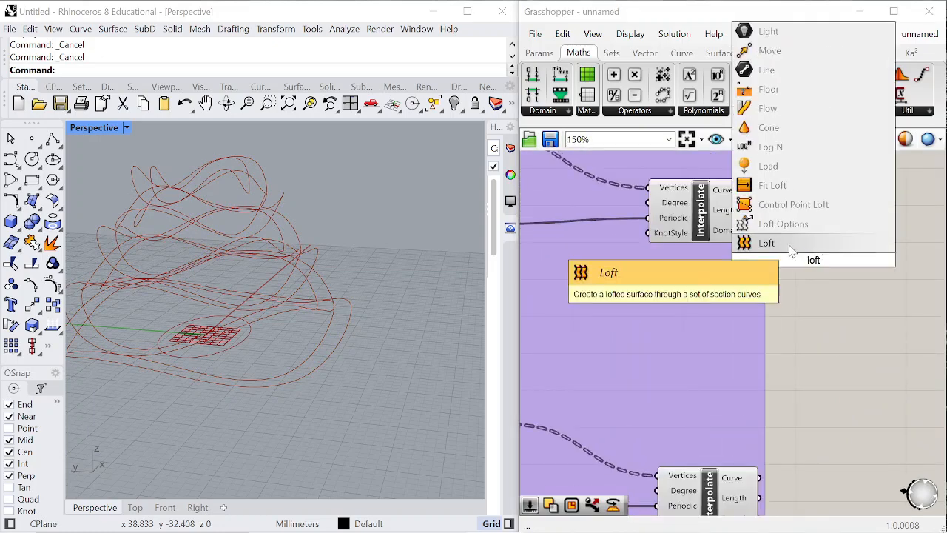
pyautogui.press('Return')
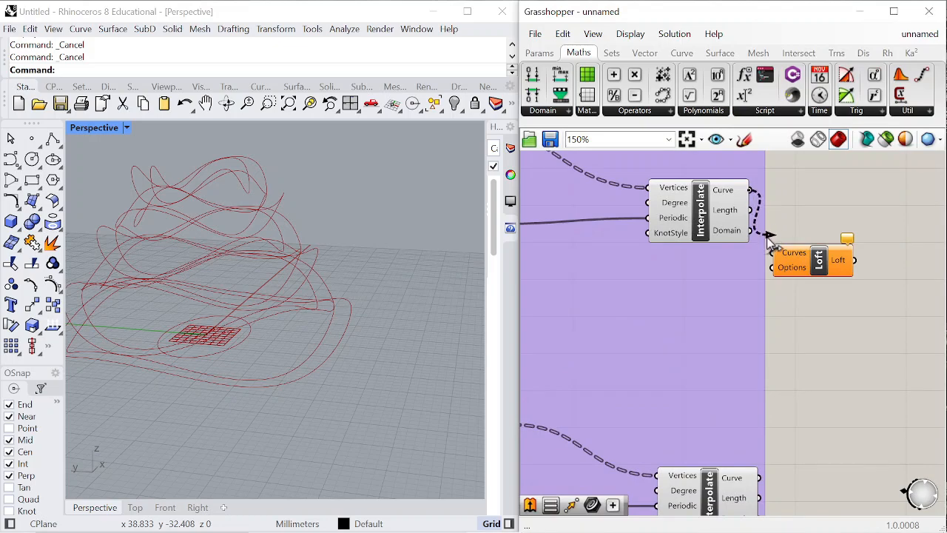
pyautogui.moveTo(769, 237); pyautogui.dragTo(774, 252)
# Add the lower group's first Interpolate Curve output as a second source for the Loft's Curves input
pyautogui.scroll(-3, 776, 222)
pyautogui.moveTo(755, 477); pyautogui.dragTo(691, 303, button='right')
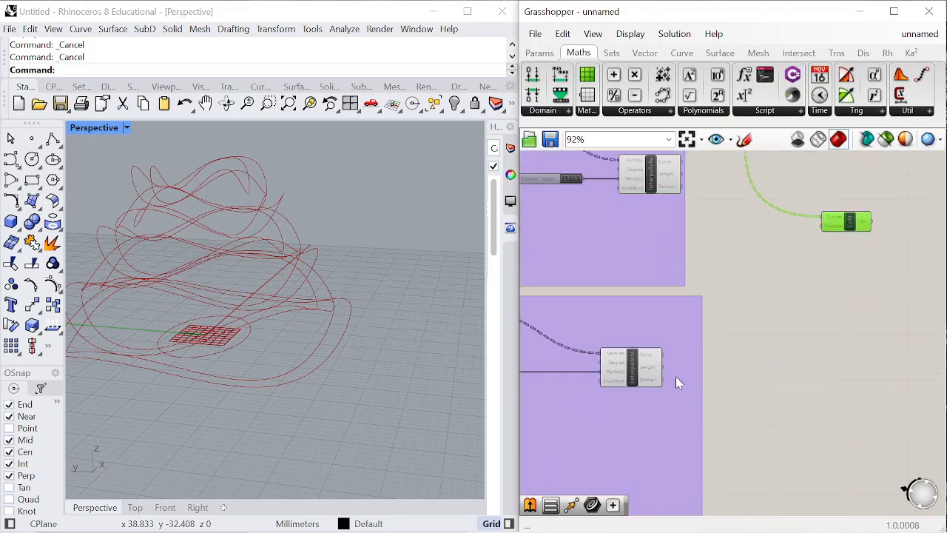
pyautogui.scroll(1, 667, 365)
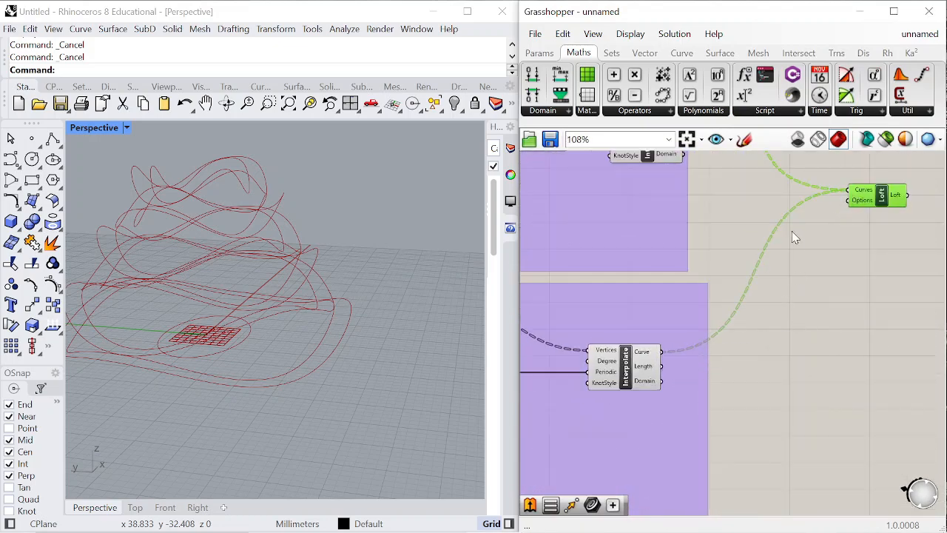
# Simplify the Curve output of the upper group's Interpolate component that feeds the Loft
pyautogui.scroll(-3, 795, 248)
pyautogui.scroll(4, 814, 248)
pyautogui.scroll(-5, 770, 215)
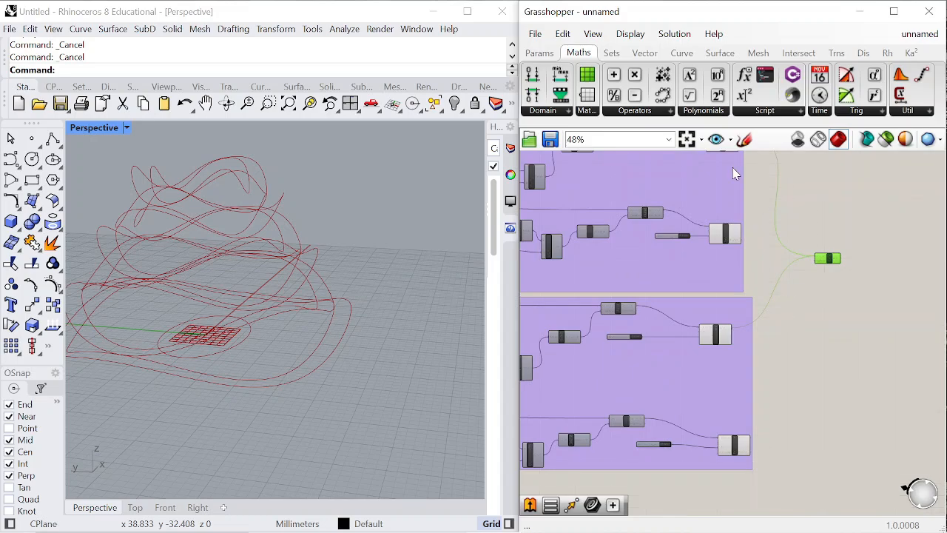
pyautogui.scroll(-3, 740, 181)
pyautogui.scroll(7, 651, 222)
pyautogui.rightClick(697, 226)
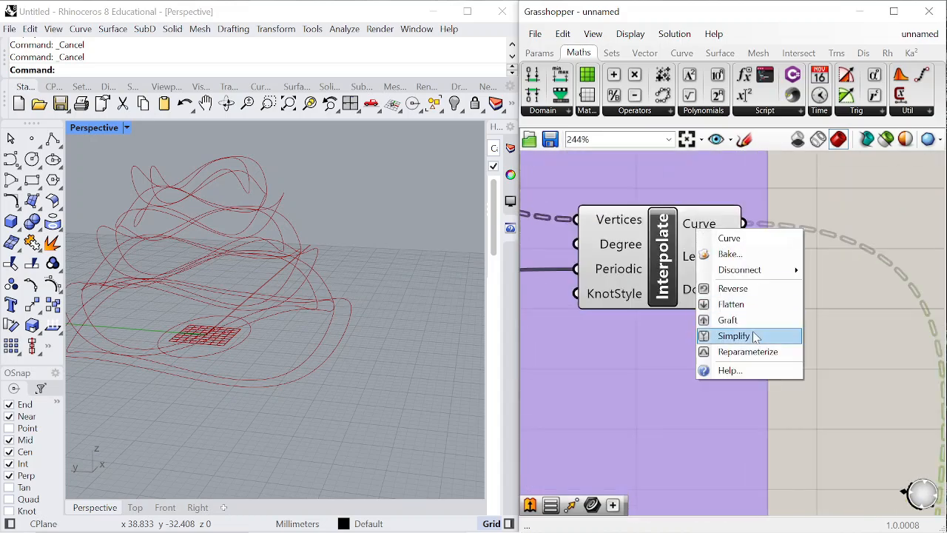
pyautogui.click(754, 337)
# Simplify the Curve output of the lower group's Interpolate component that feeds the Loft
pyautogui.scroll(-5, 748, 356)
pyautogui.scroll(6, 710, 415)
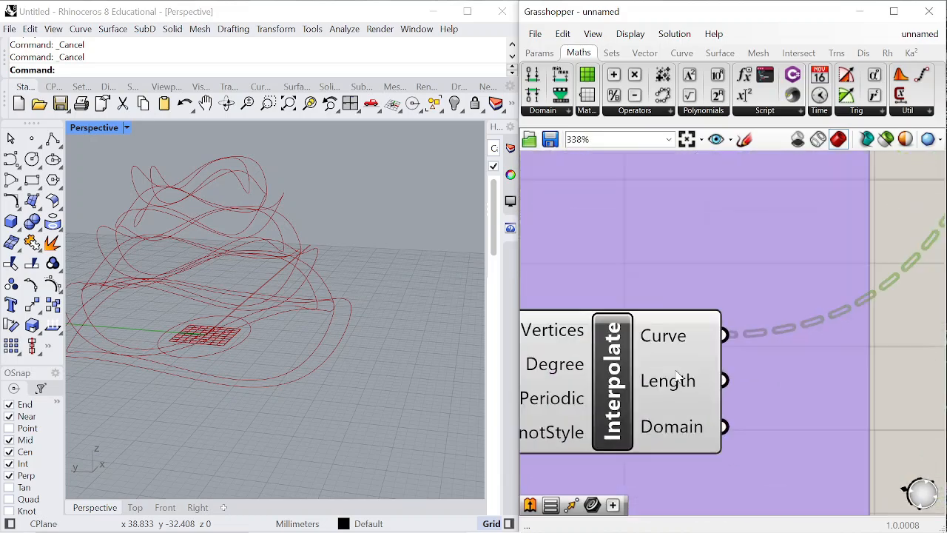
pyautogui.rightClick(671, 345)
pyautogui.click(739, 448)
pyautogui.scroll(-6, 672, 296)
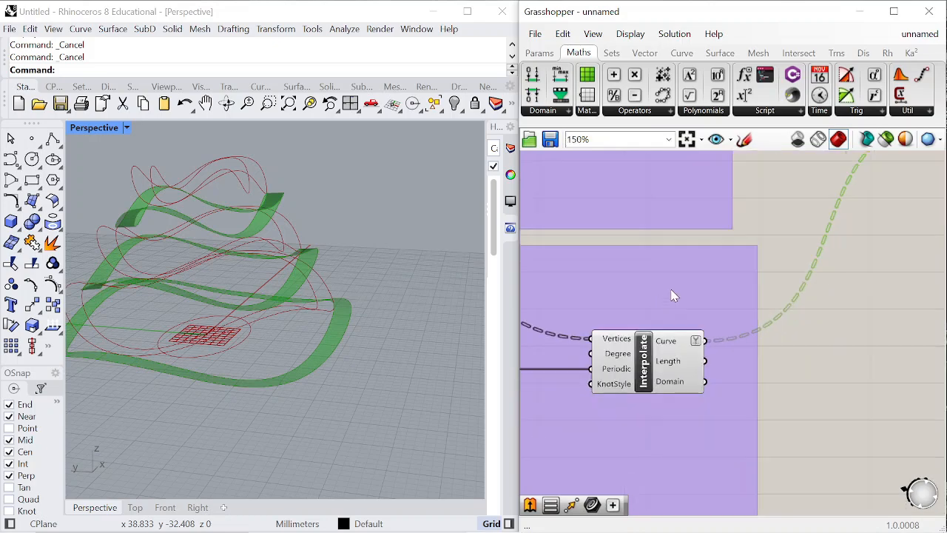
# Duplicate the Loft component and feed the copy's Curves input from the upper group's second Interpolate Curve output
pyautogui.scroll(3, 791, 248)
pyautogui.keyDown('alt'); pyautogui.moveTo(803, 199); pyautogui.dragTo(806, 350); pyautogui.keyUp('alt')
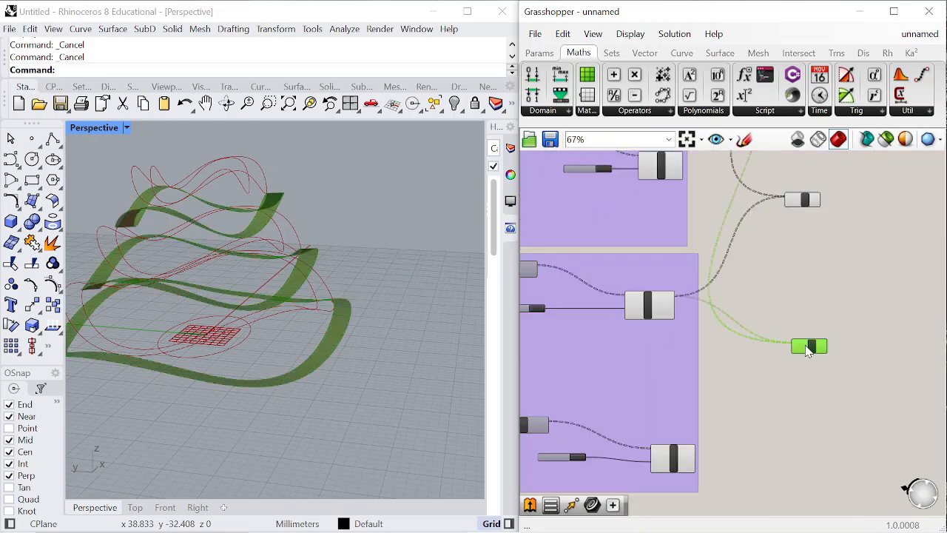
pyautogui.scroll(1, 708, 248)
pyautogui.moveTo(821, 452); pyautogui.dragTo(762, 284)
pyautogui.scroll(4, 669, 222)
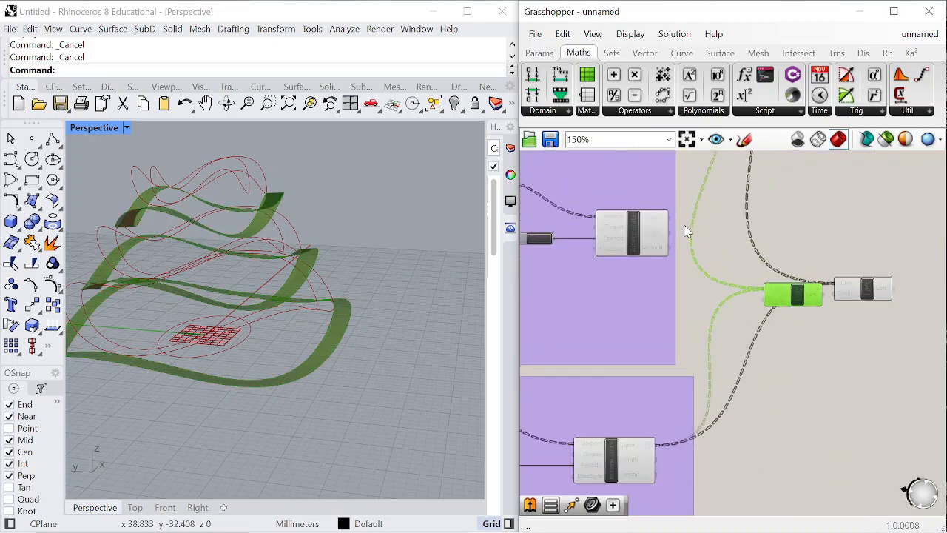
pyautogui.moveTo(792, 316); pyautogui.dragTo(793, 314)
pyautogui.scroll(-4, 787, 237)
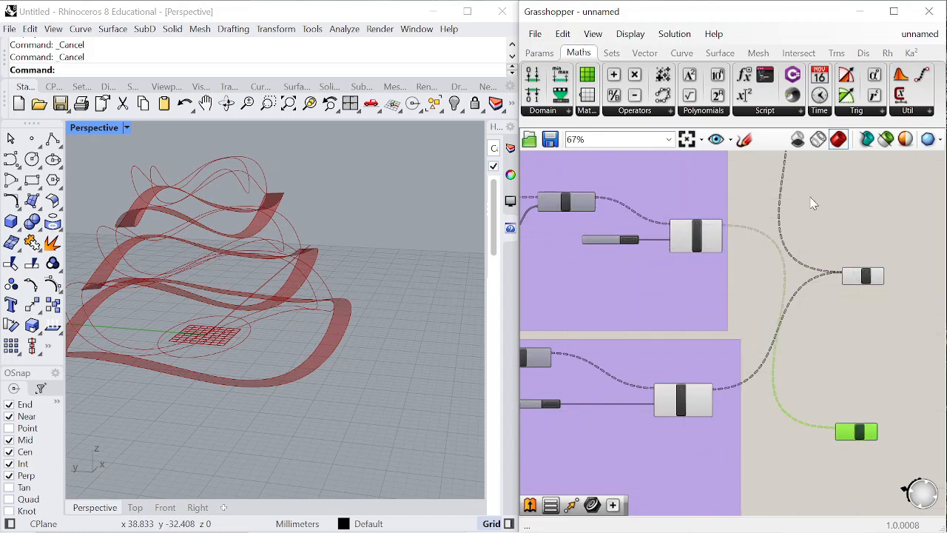
# Add the lower group's second Interpolate Curve output as a second source for the copied Loft's Curves input
pyautogui.moveTo(820, 390); pyautogui.dragTo(828, 210, button='right')
pyautogui.scroll(3, 848, 215)
pyautogui.moveTo(849, 230); pyautogui.dragTo(867, 317)
pyautogui.moveTo(702, 412); pyautogui.dragTo(837, 313)
# Simplify the Curve outputs of the second Interpolate components in the lower and upper groups
pyautogui.scroll(-4, 756, 340)
pyautogui.scroll(4, 813, 316)
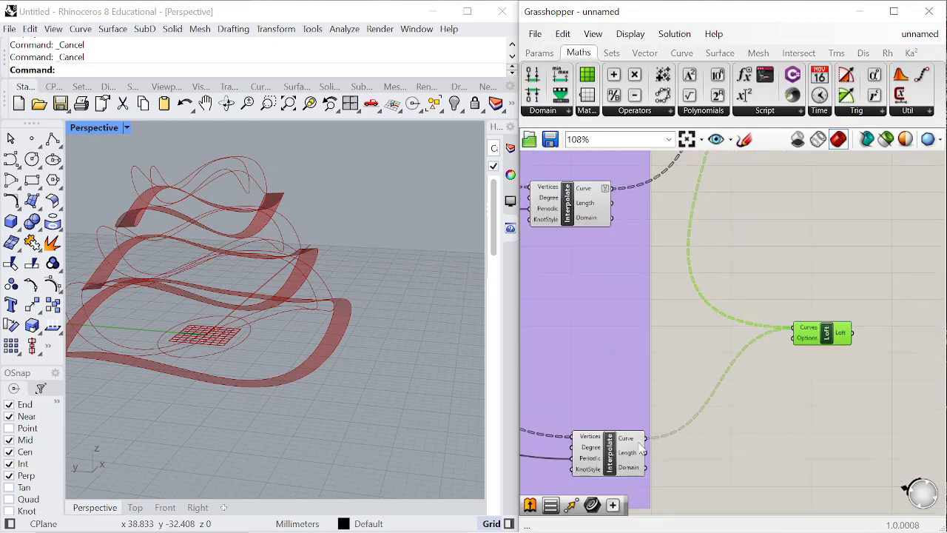
pyautogui.rightClick(630, 439)
pyautogui.click(679, 489)
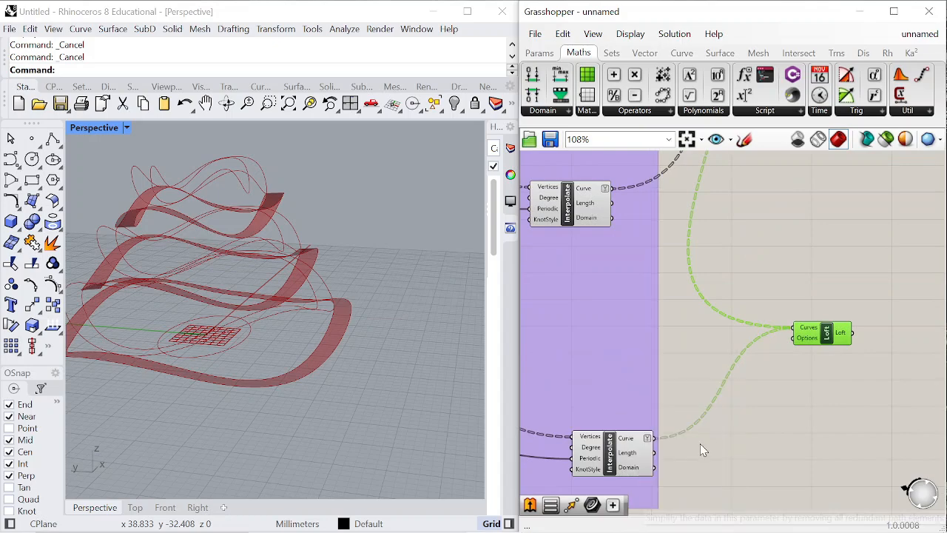
pyautogui.scroll(-5, 700, 443)
pyautogui.scroll(6, 687, 281)
pyautogui.rightClick(689, 283)
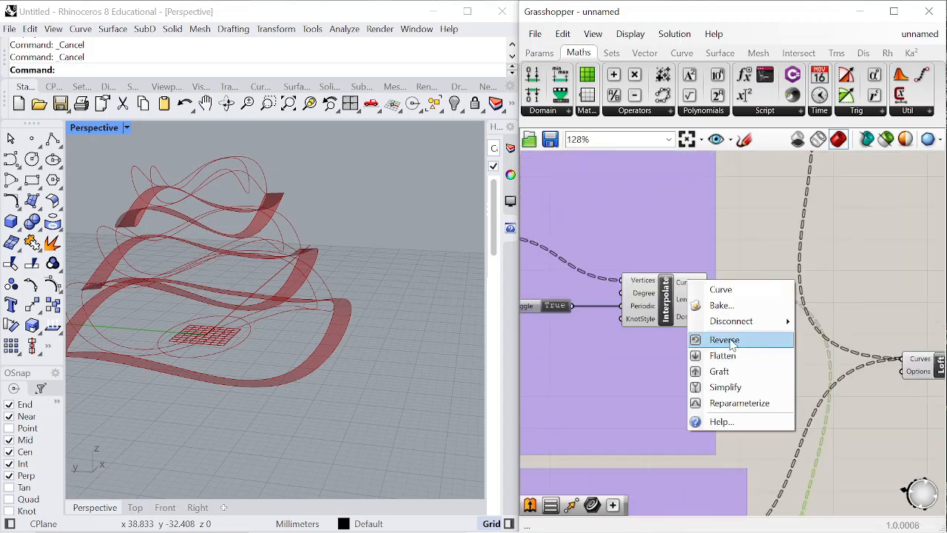
pyautogui.click(736, 362)
# Arrange the two Loft components one above the other beside the wave groups
pyautogui.scroll(-2, 740, 355)
pyautogui.moveTo(824, 327); pyautogui.dragTo(871, 302)
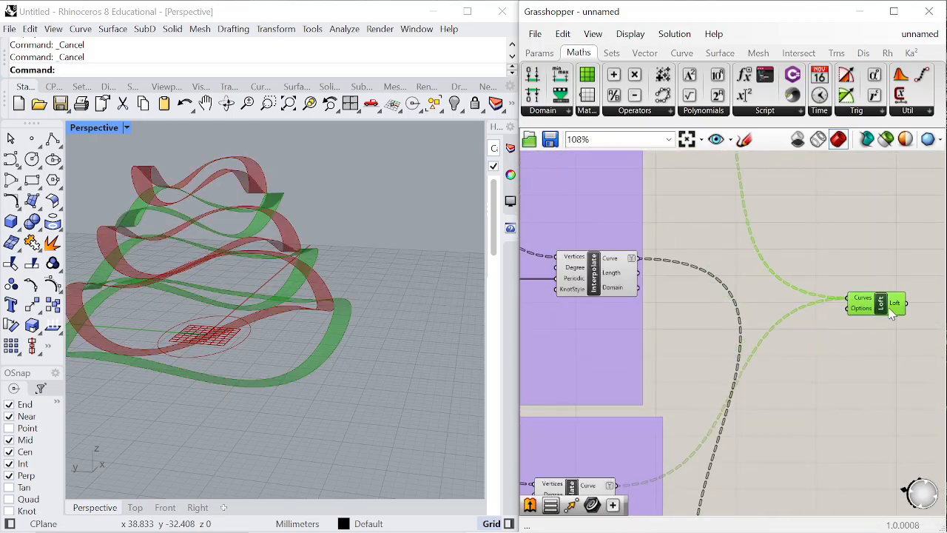
pyautogui.scroll(-4, 803, 444)
pyautogui.scroll(2, 803, 445)
pyautogui.moveTo(778, 427); pyautogui.dragTo(804, 350)
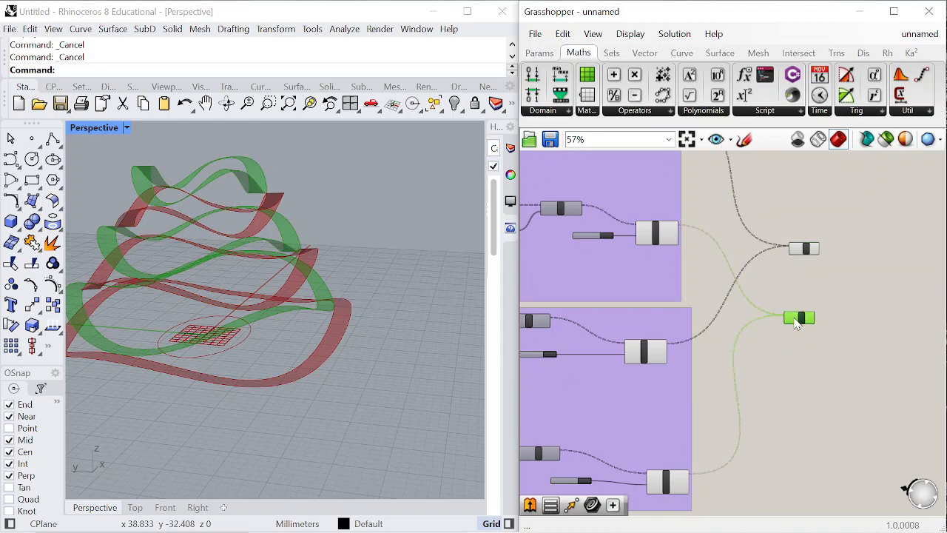
pyautogui.moveTo(805, 249); pyautogui.dragTo(806, 258)
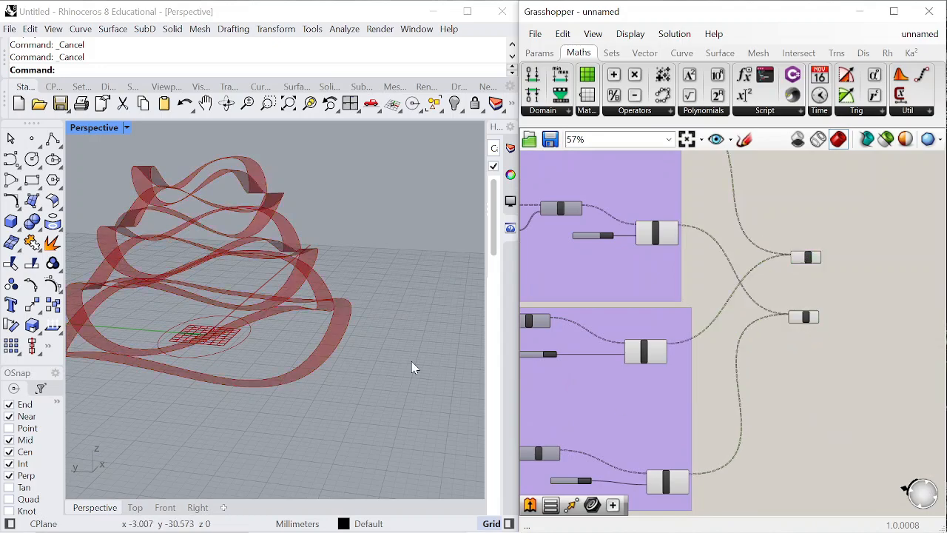
# Turn off the preview of the four Interpolate components in both wave groups
pyautogui.moveTo(412, 368); pyautogui.dragTo(496, 326, button='right')
pyautogui.scroll(-5, 830, 314)
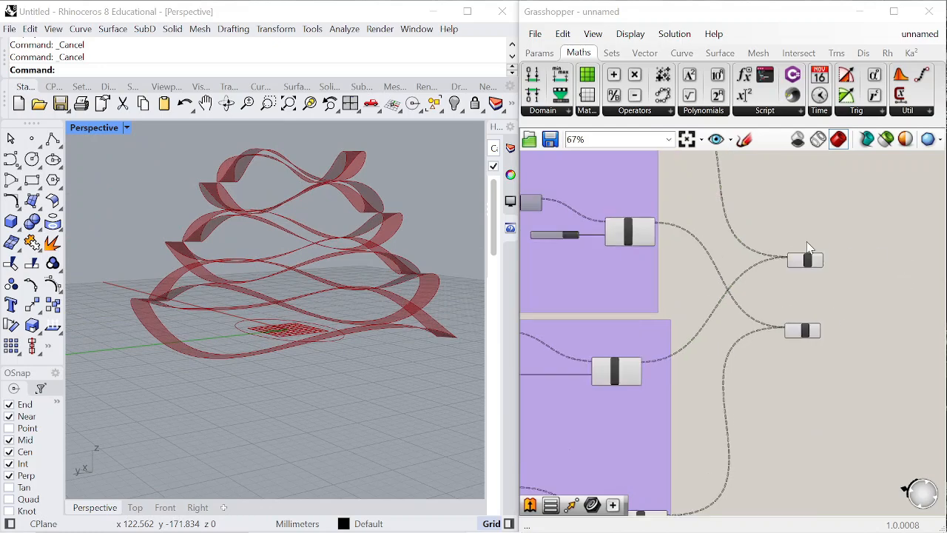
pyautogui.moveTo(731, 200); pyautogui.dragTo(801, 389)
pyautogui.rightClick(801, 389)
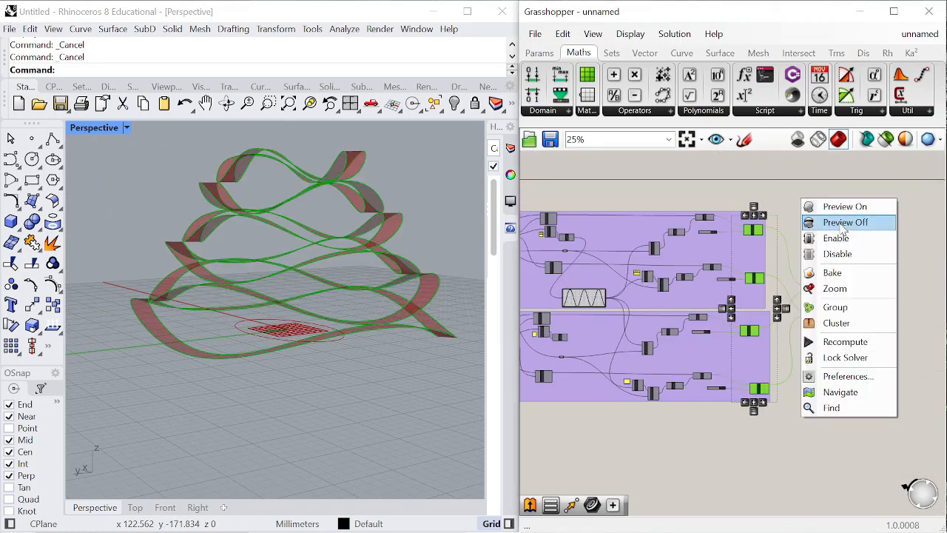
pyautogui.click(844, 222)
# Add an Extrude component and connect the upper Loft's output to its Base input
pyautogui.scroll(5, 812, 240)
pyautogui.doubleClick(743, 263)
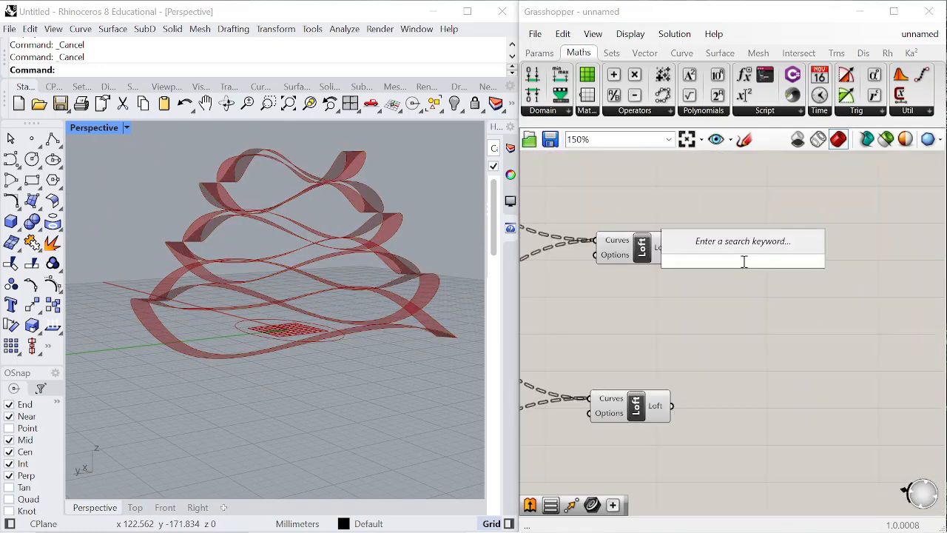
pyautogui.write('extrude')
pyautogui.press('Return')
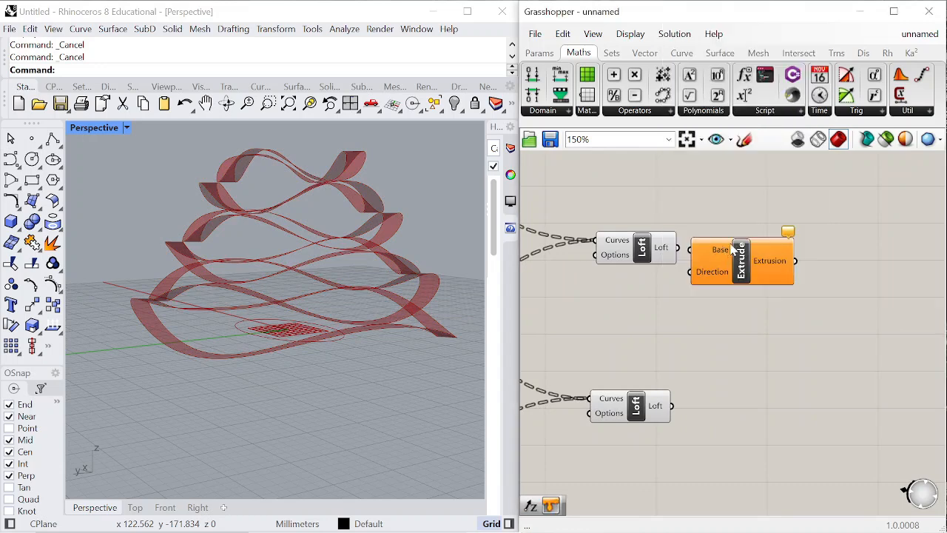
pyautogui.scroll(3, 668, 253)
pyautogui.moveTo(701, 268); pyautogui.dragTo(813, 297)
# Feed the Extrude's Direction input from a new Unit Z component and add the lower Loft as a second Base source
pyautogui.doubleClick(653, 356)
pyautogui.write('z')
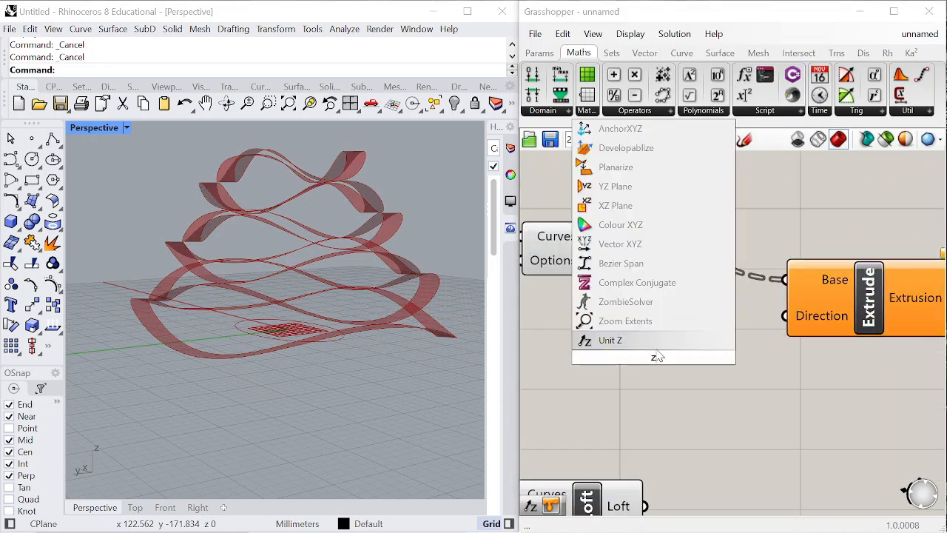
pyautogui.click(654, 339)
pyautogui.scroll(-5, 710, 314)
pyautogui.moveTo(798, 332); pyautogui.dragTo(637, 293)
pyautogui.scroll(2, 746, 327)
pyautogui.moveTo(759, 307); pyautogui.dragTo(755, 252)
pyautogui.click(870, 342)
# Add a panel containing 0.6 and connect it to the Unit Z component's Factor input
pyautogui.doubleClick(664, 220)
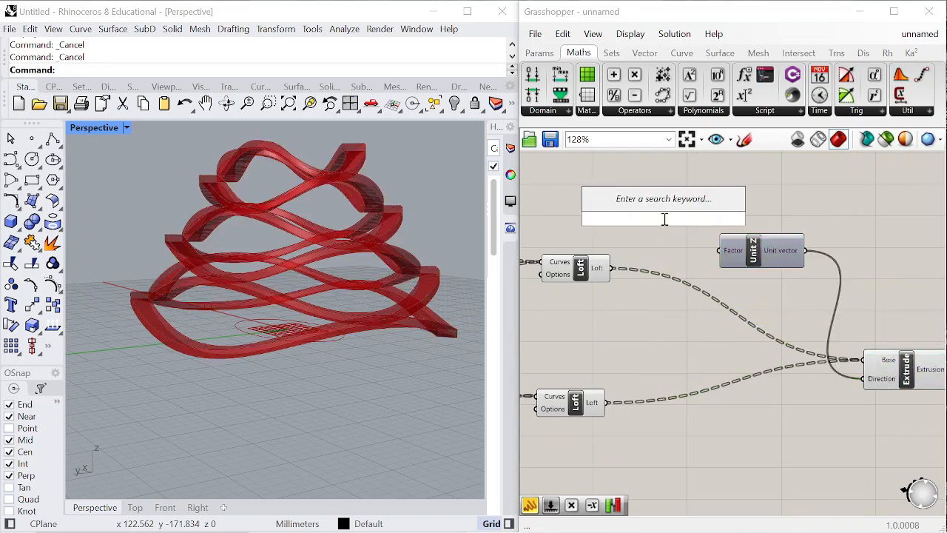
pyautogui.write('"0.6')
pyautogui.press('Return')
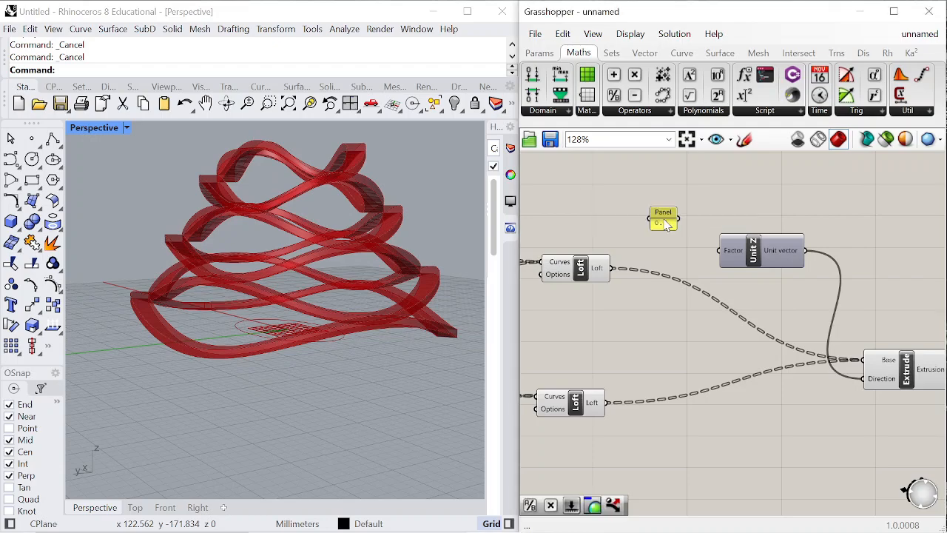
pyautogui.scroll(3, 679, 231)
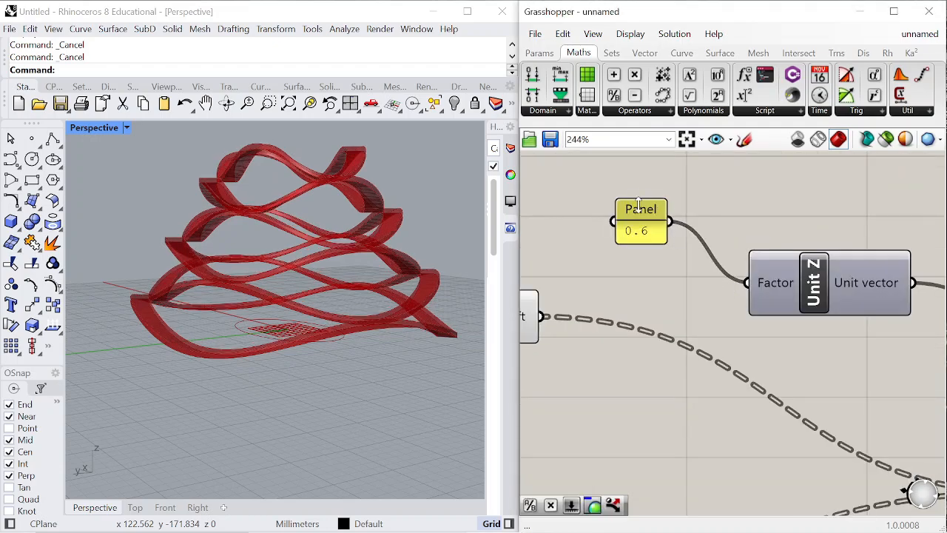
pyautogui.moveTo(693, 264); pyautogui.dragTo(693, 258)
# Turn off the preview of both Loft components
pyautogui.scroll(-4, 773, 248)
pyautogui.moveTo(696, 391); pyautogui.dragTo(587, 158)
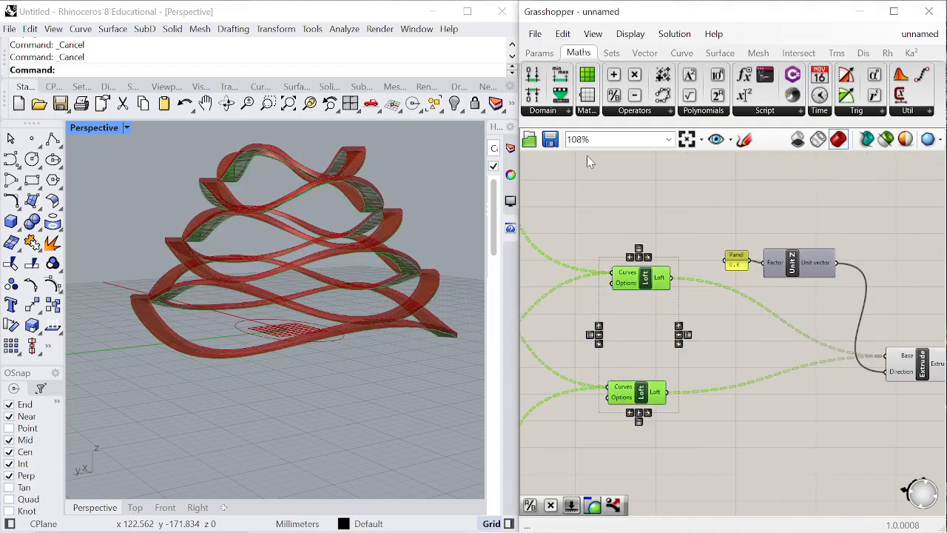
pyautogui.rightClick(586, 155)
pyautogui.click(661, 183)
# Add a Custom Preview component and connect the Extrusion output to its Geometry input
pyautogui.scroll(-5, 833, 355)
pyautogui.scroll(4, 801, 271)
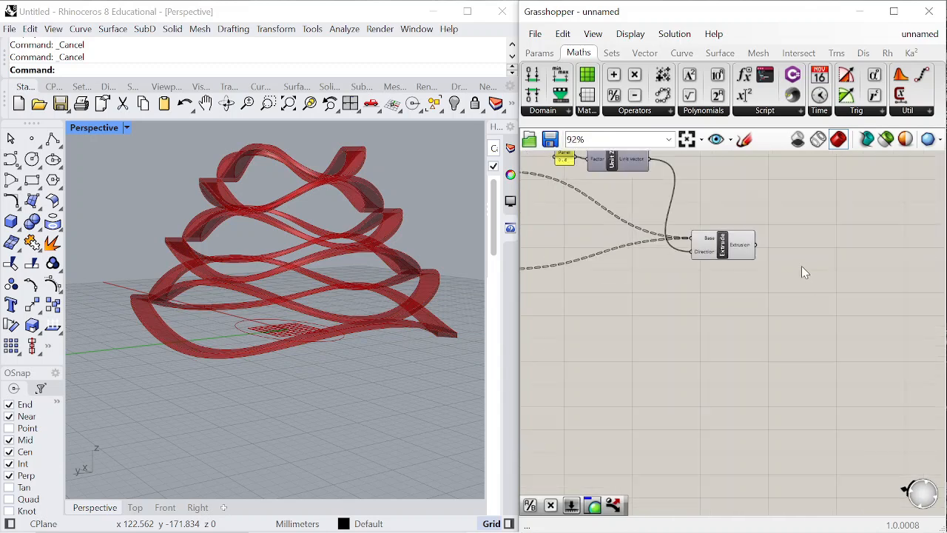
pyautogui.doubleClick(801, 268)
pyautogui.write('previe')
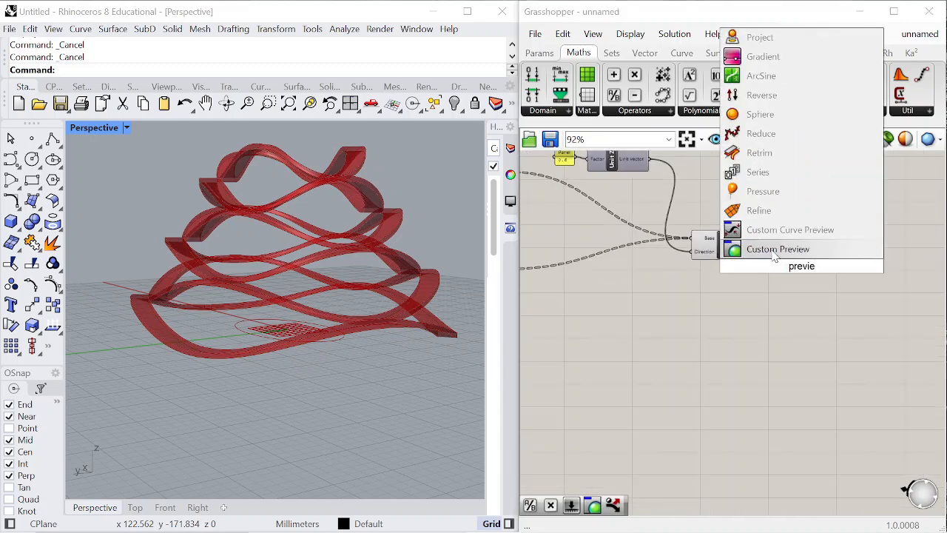
pyautogui.click(773, 249)
pyautogui.scroll(3, 773, 253)
pyautogui.moveTo(773, 253); pyautogui.dragTo(727, 237)
# Add a Colour Swatch as the source for the Custom Preview's Material input
pyautogui.doubleClick(704, 331)
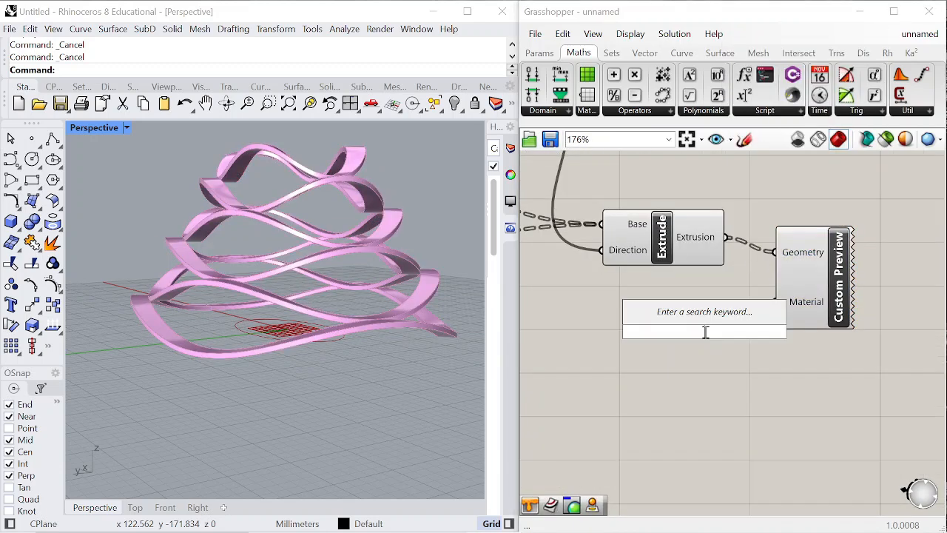
pyautogui.write('swatch')
pyautogui.click(677, 319)
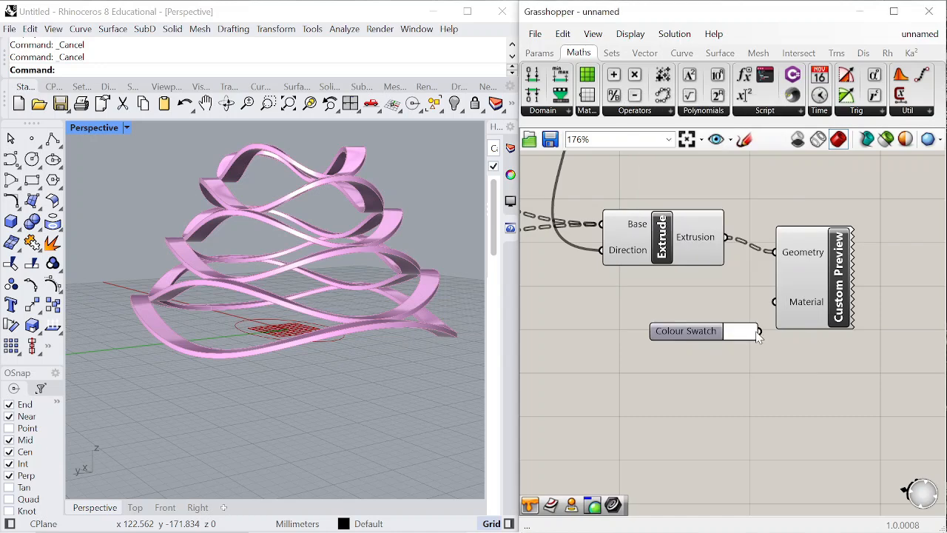
# Set the Colour Swatch to a light green
pyautogui.click(732, 332)
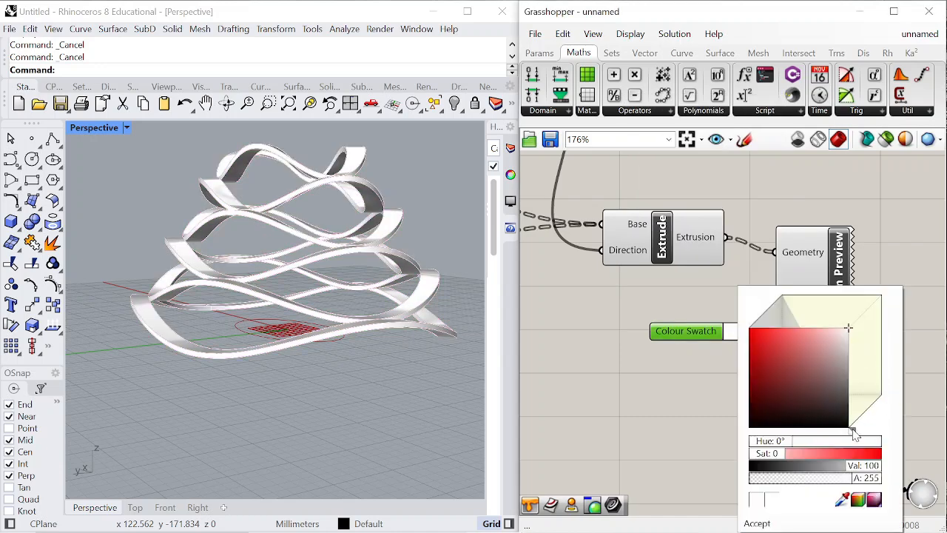
pyautogui.moveTo(854, 435); pyautogui.dragTo(871, 430)
pyautogui.moveTo(862, 317); pyautogui.dragTo(839, 335)
pyautogui.click(664, 432)
# Turn off the preview of the Extrude component so only the custom preview displays the tower
pyautogui.click(649, 242)
pyautogui.rightClick(633, 169)
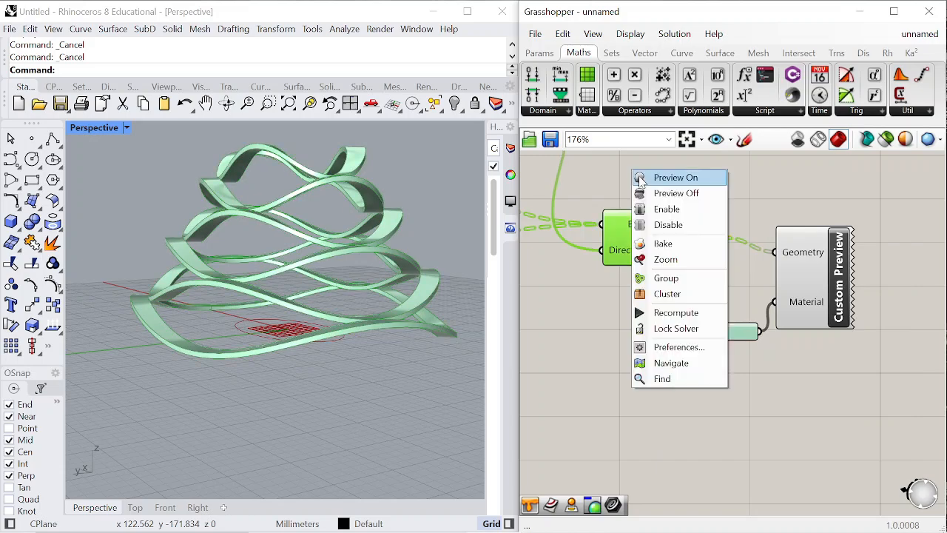
pyautogui.click(660, 193)
pyautogui.click(766, 177)
pyautogui.scroll(1, 815, 299)
pyautogui.click(711, 339)
# Review the final preview components and the initial sliders and base components upstream of the wave groups
pyautogui.scroll(-8, 775, 250)
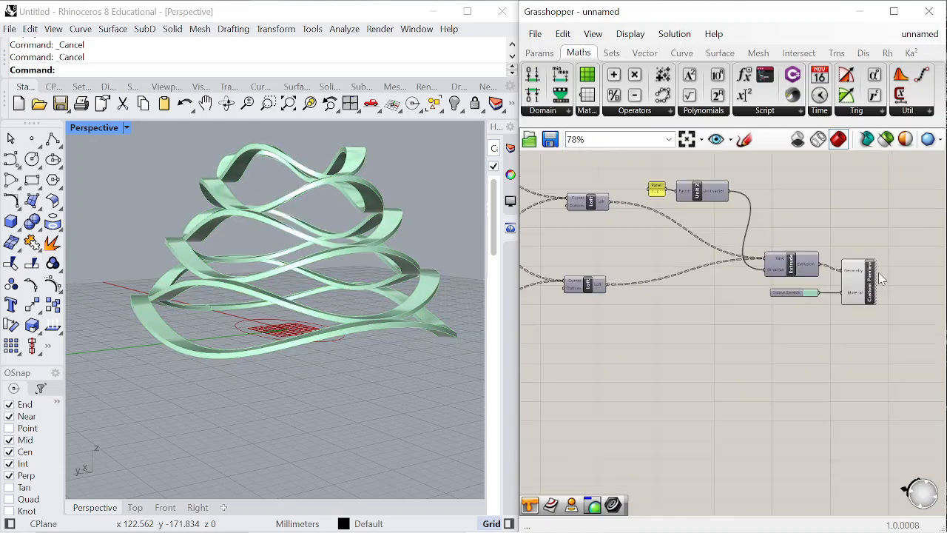
pyautogui.scroll(4, 775, 250)
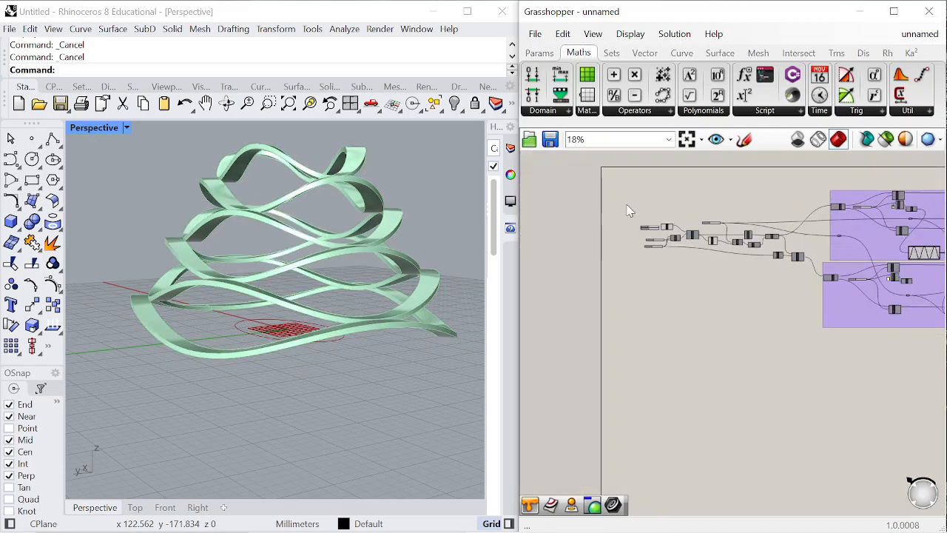
pyautogui.moveTo(628, 207); pyautogui.dragTo(791, 335)
pyautogui.scroll(3, 799, 277)
pyautogui.scroll(-5, 693, 262)
pyautogui.moveTo(911, 323); pyautogui.dragTo(759, 325, button='right')
pyautogui.scroll(1, 676, 315)
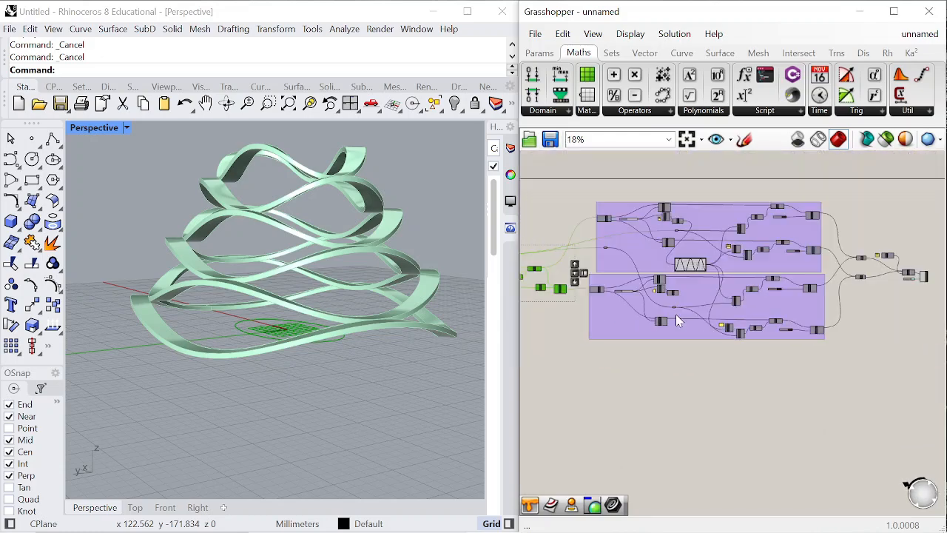
# Examine the components in the two wave groups, including the shared Graph Mapper and the branches it feeds
pyautogui.moveTo(576, 320); pyautogui.dragTo(857, 358)
pyautogui.scroll(4, 672, 310)
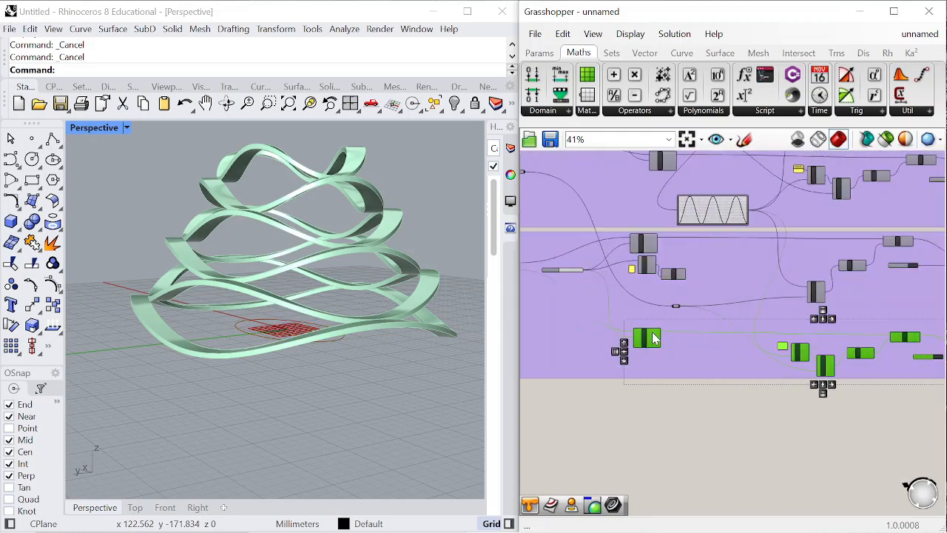
pyautogui.scroll(-3, 654, 332)
pyautogui.scroll(2, 688, 281)
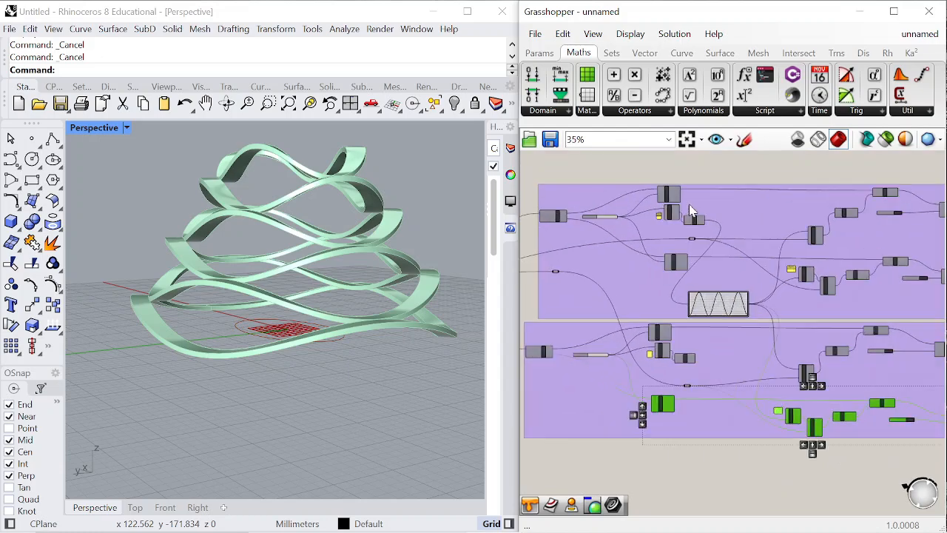
pyautogui.scroll(-2, 770, 273)
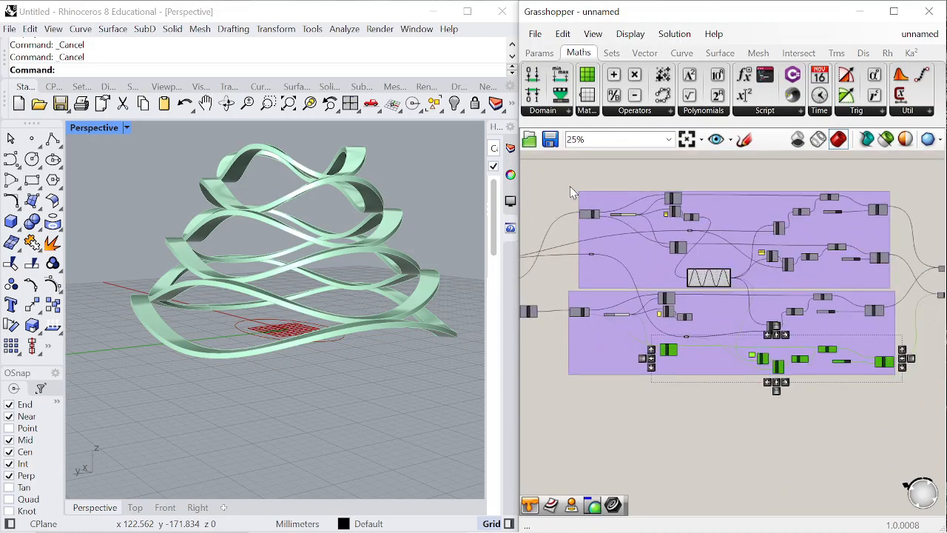
pyautogui.scroll(2, 677, 300)
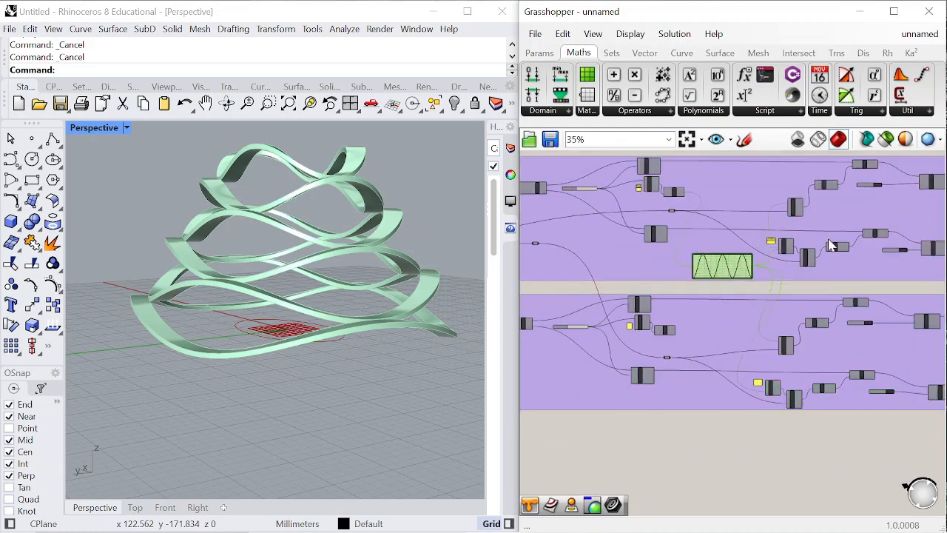
pyautogui.scroll(-3, 821, 244)
pyautogui.moveTo(771, 183); pyautogui.dragTo(924, 344)
pyautogui.scroll(4, 840, 252)
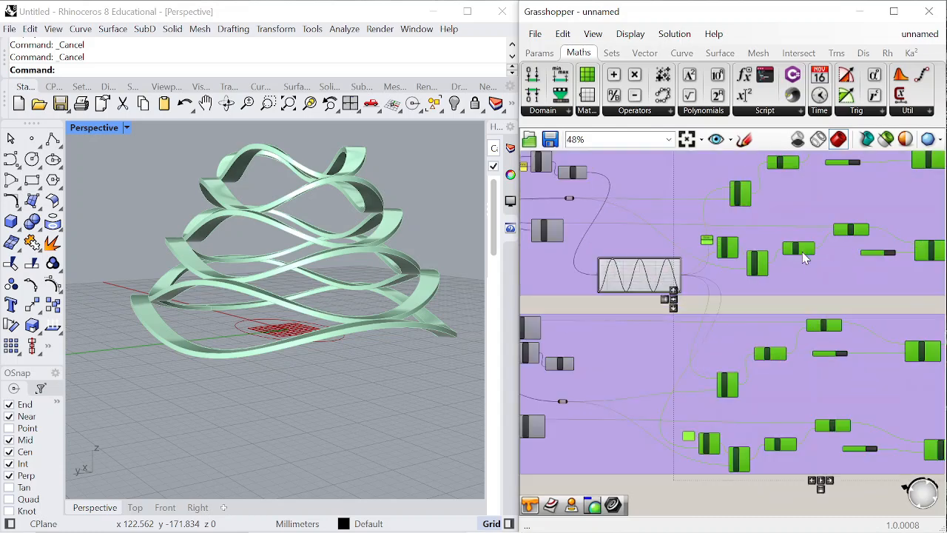
pyautogui.scroll(-4, 819, 253)
pyautogui.click(719, 337)
pyautogui.scroll(3, 633, 324)
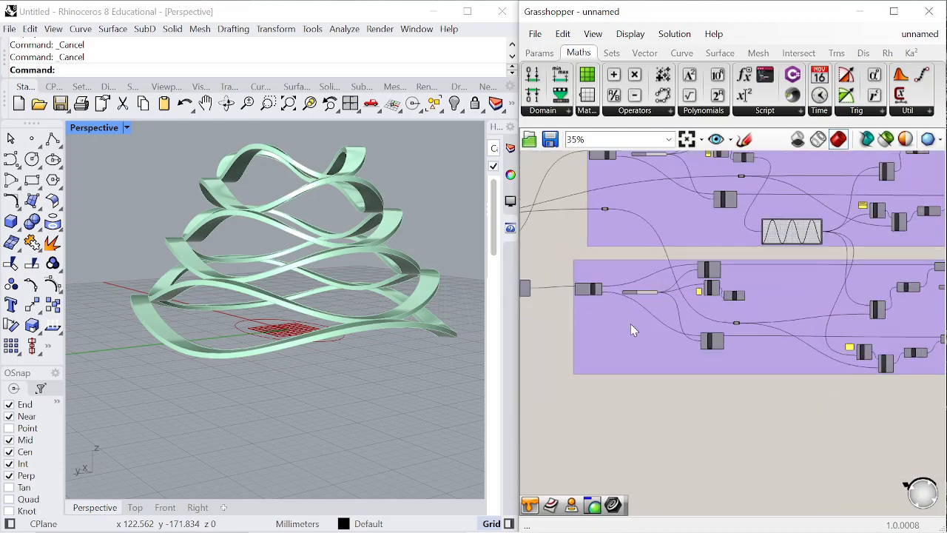
# Examine the lower group's input and trace its connections back to the initial number sliders
pyautogui.moveTo(594, 292); pyautogui.dragTo(604, 293)
pyautogui.moveTo(598, 277); pyautogui.dragTo(602, 270)
pyautogui.scroll(-3, 602, 269)
pyautogui.scroll(-1, 603, 270)
pyautogui.click(739, 353)
pyautogui.moveTo(679, 274); pyautogui.dragTo(850, 256, button='right')
pyautogui.scroll(5, 558, 259)
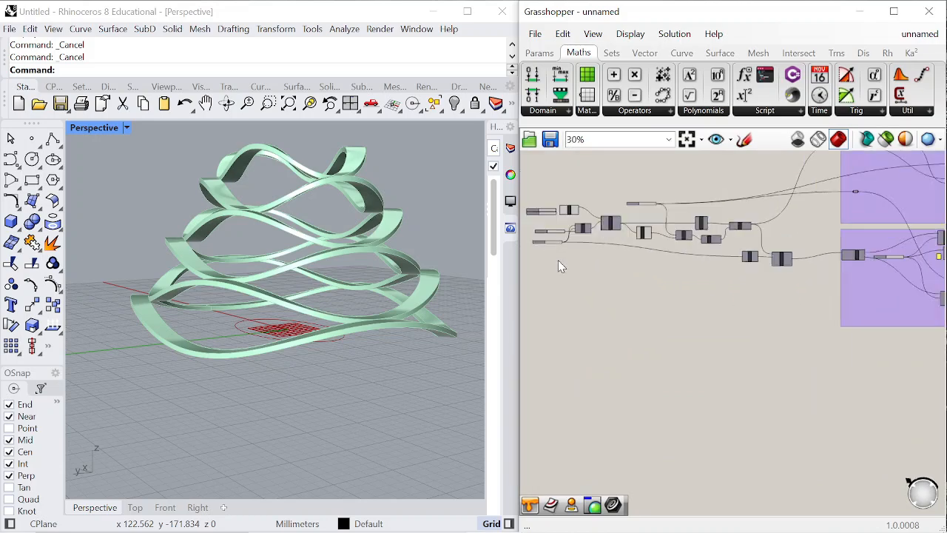
pyautogui.moveTo(533, 238); pyautogui.dragTo(535, 249)
pyautogui.scroll(-4, 649, 215)
pyautogui.scroll(4, 741, 236)
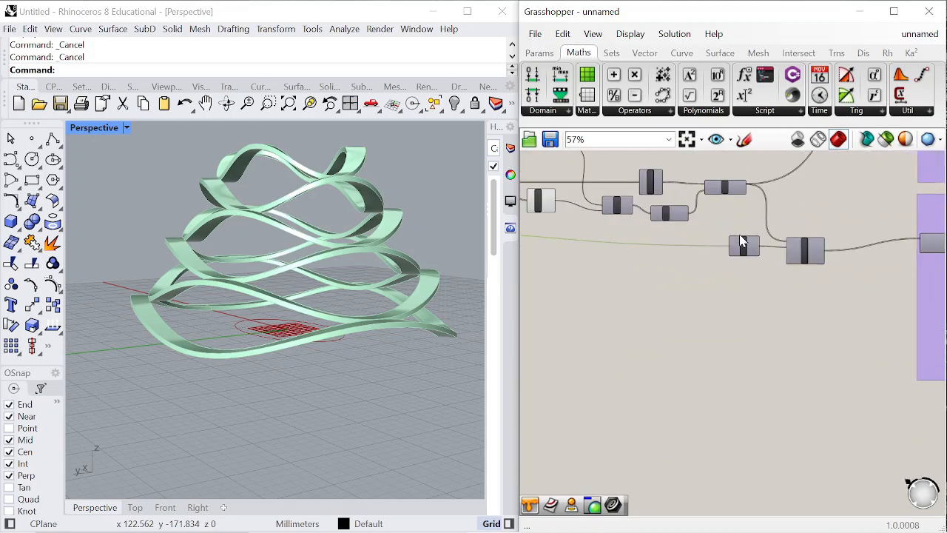
# Turn on the preview of the Move component to inspect its stacked circles in the viewport
pyautogui.scroll(5, 738, 253)
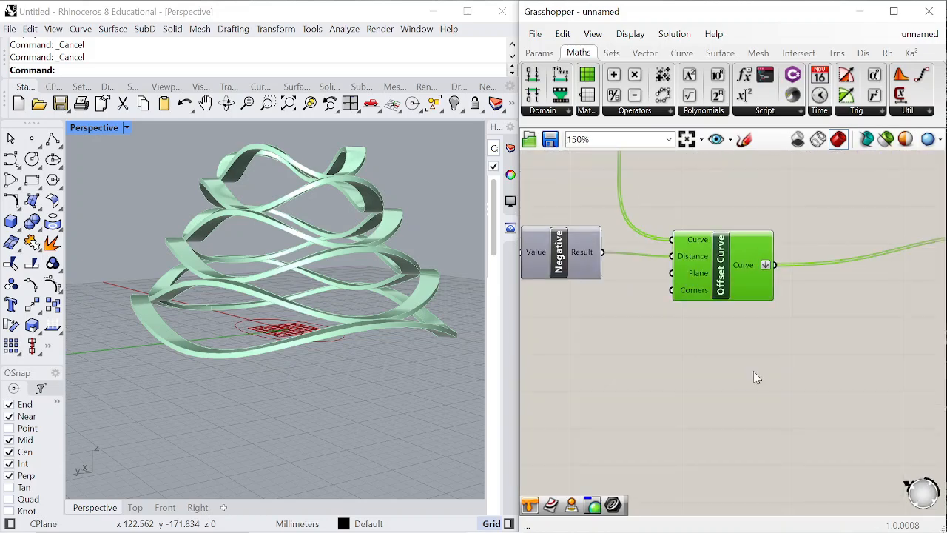
pyautogui.scroll(-5, 699, 270)
pyautogui.scroll(4, 643, 191)
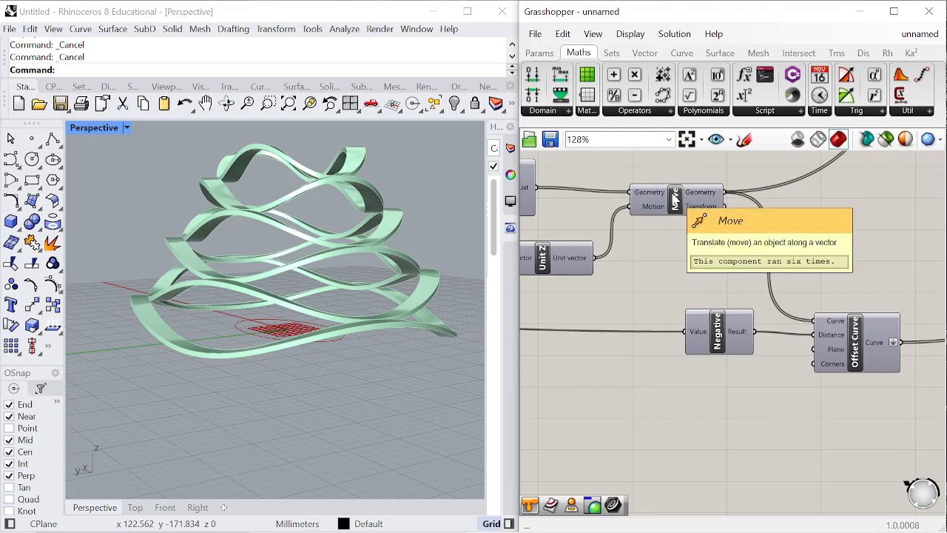
pyautogui.click(708, 210)
pyautogui.rightClick(671, 257)
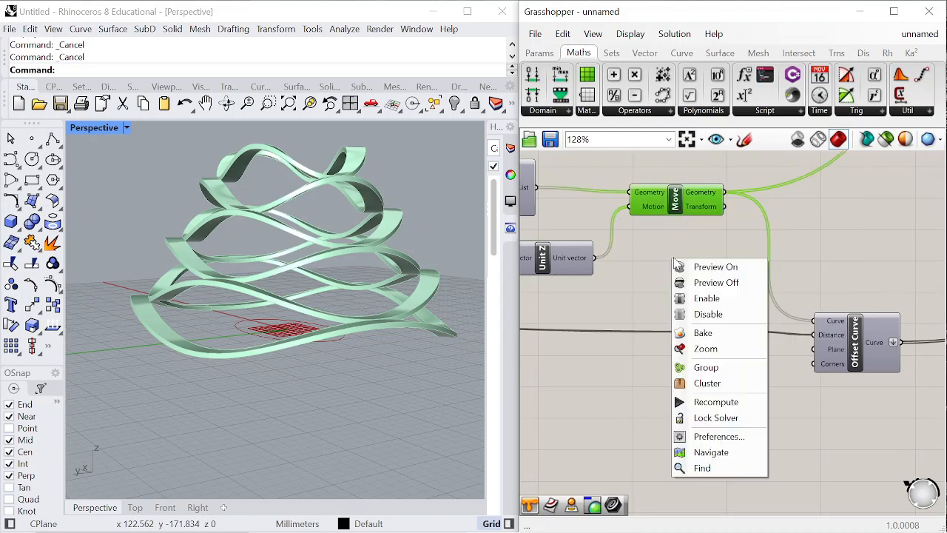
pyautogui.click(697, 267)
pyautogui.moveTo(354, 393); pyautogui.dragTo(286, 403, button='right')
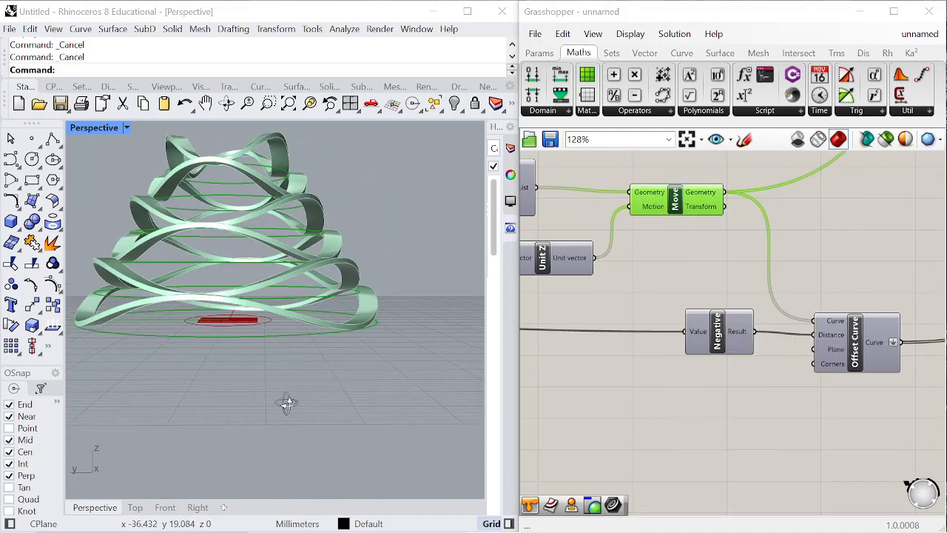
# Turn on the preview of the Offset Curve component and turn off the preview of the Move component
pyautogui.click(861, 341)
pyautogui.rightClick(818, 250)
pyautogui.click(842, 262)
pyautogui.click(654, 192)
pyautogui.rightClick(651, 171)
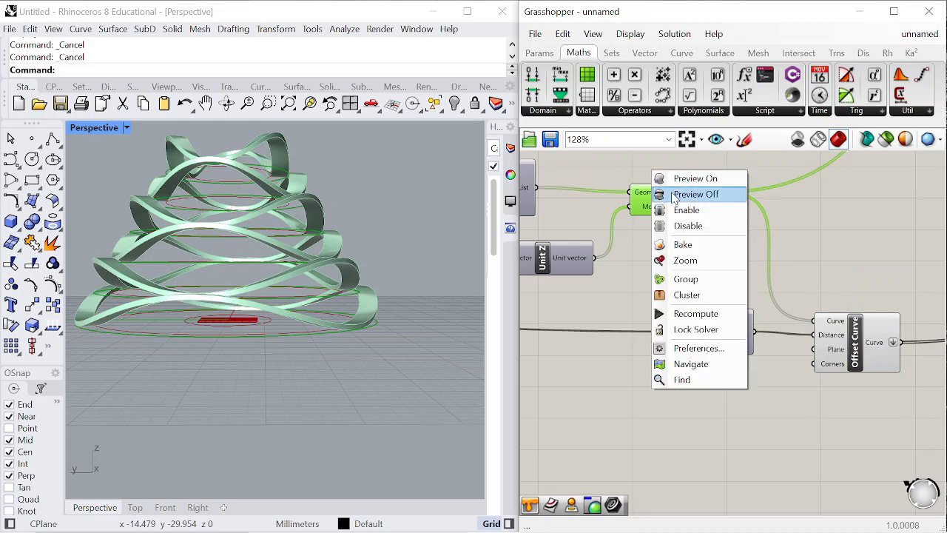
pyautogui.click(675, 194)
pyautogui.moveTo(443, 318); pyautogui.dragTo(468, 357, button='right')
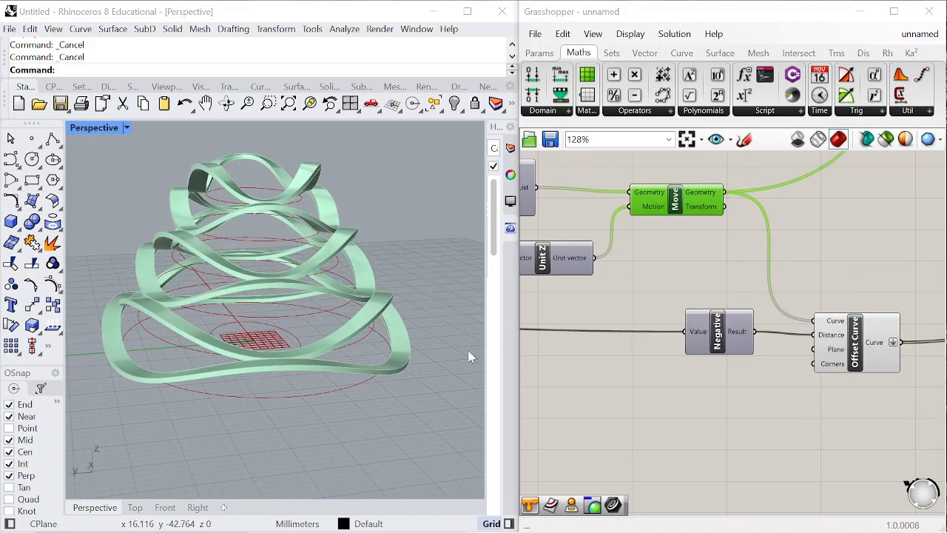
# Add a Surface parameter below the Offset Curve component and feed it the offset curves
pyautogui.scroll(-9, 422, 340)
pyautogui.scroll(9, 390, 333)
pyautogui.scroll(-5, 812, 270)
pyautogui.moveTo(888, 353); pyautogui.dragTo(776, 296, button='right')
pyautogui.scroll(2, 776, 296)
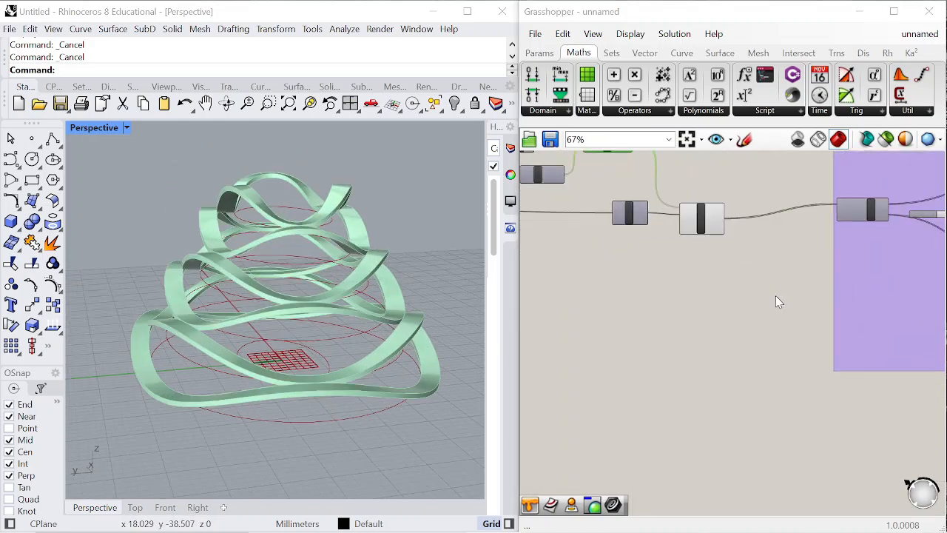
pyautogui.scroll(3, 775, 295)
pyautogui.doubleClick(760, 345)
pyautogui.write('surface')
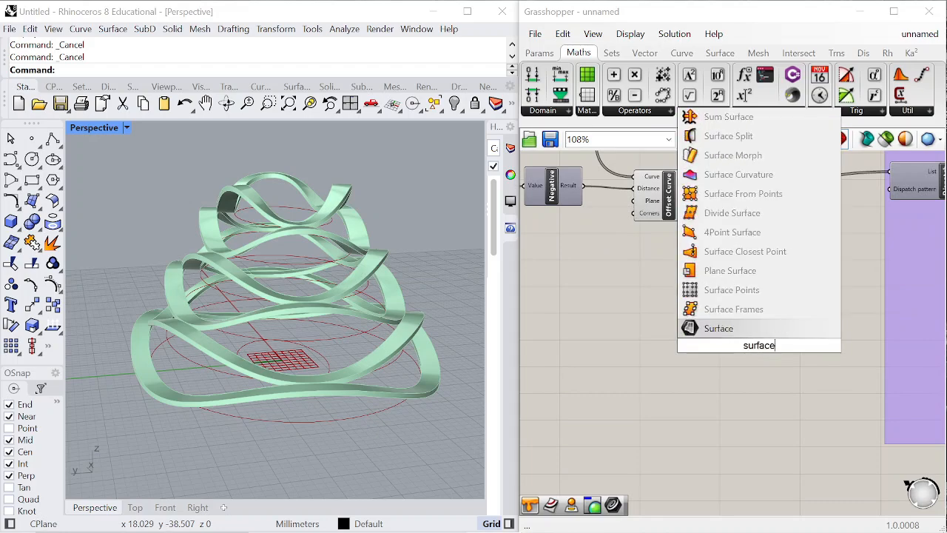
pyautogui.press('Return')
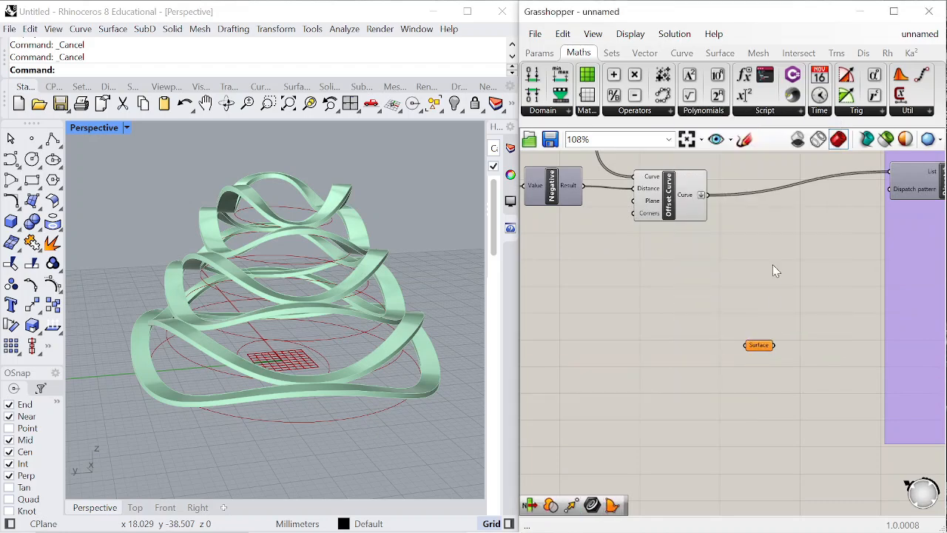
pyautogui.scroll(3, 699, 192)
pyautogui.moveTo(736, 409); pyautogui.dragTo(747, 434)
# Turn off the preview of the Offset Curve component and clear the selection
pyautogui.click(626, 221)
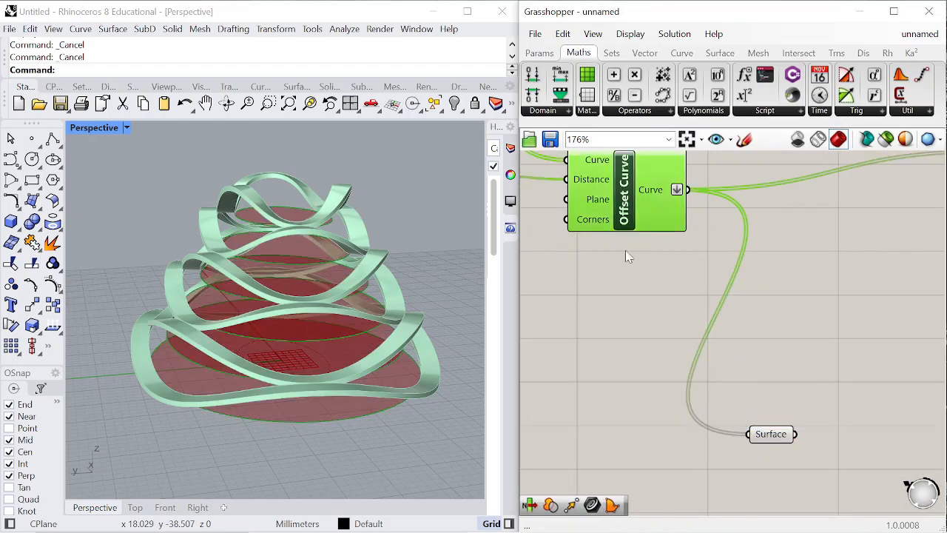
pyautogui.rightClick(626, 290)
pyautogui.click(690, 310)
pyautogui.scroll(-5, 583, 288)
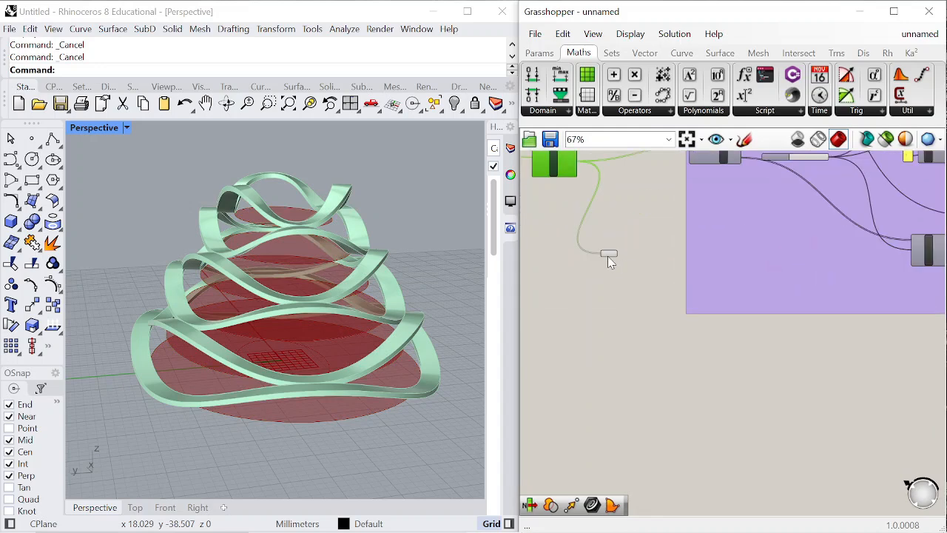
pyautogui.click(714, 382)
# Add an Extrude component after the Surface parameter and connect the surfaces to its Base input
pyautogui.scroll(5, 778, 381)
pyautogui.doubleClick(756, 429)
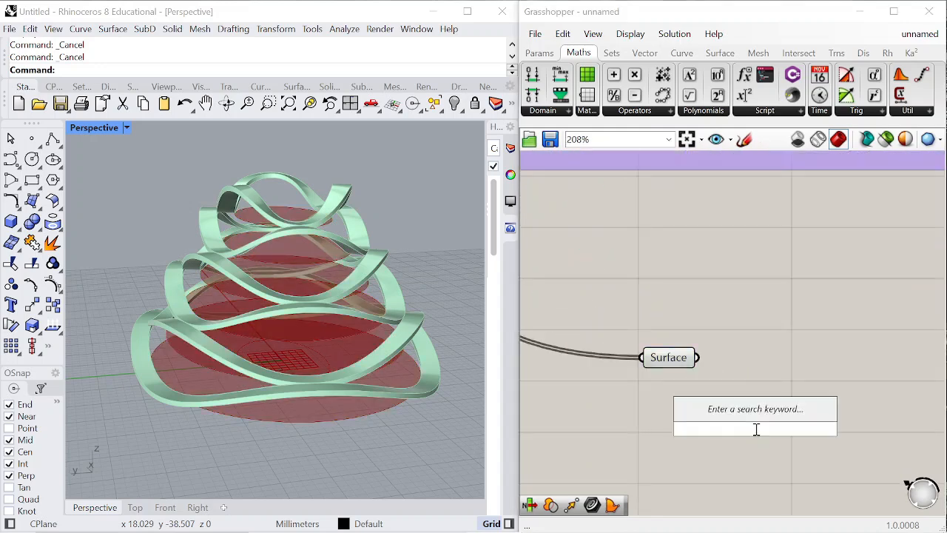
pyautogui.write('o')
pyautogui.press('BackSpace')
pyautogui.write('0')
pyautogui.press('BackSpace')
pyautogui.write('extrude')
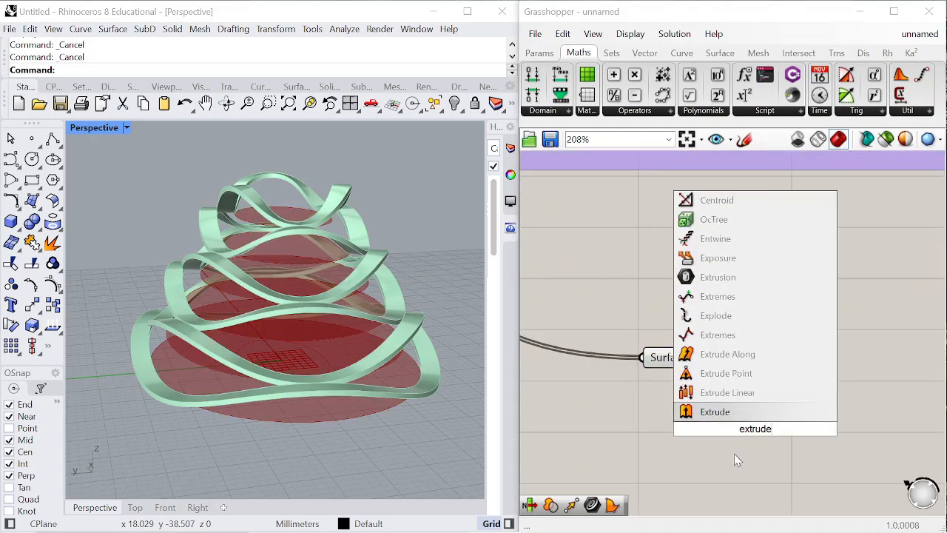
pyautogui.click(726, 412)
pyautogui.scroll(1, 714, 377)
pyautogui.moveTo(693, 355); pyautogui.dragTo(677, 419)
pyautogui.moveTo(744, 433); pyautogui.dragTo(888, 395)
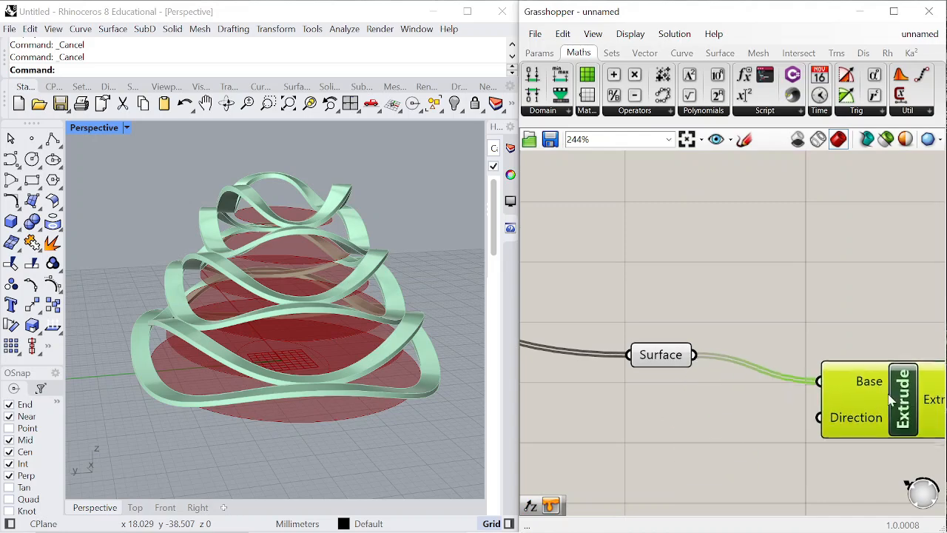
# Add a Unit Z vector and connect it to the Direction input of the new Extrude component
pyautogui.scroll(-4, 661, 312)
pyautogui.scroll(5, 702, 370)
pyautogui.doubleClick(702, 371)
pyautogui.write('z')
pyautogui.click(676, 353)
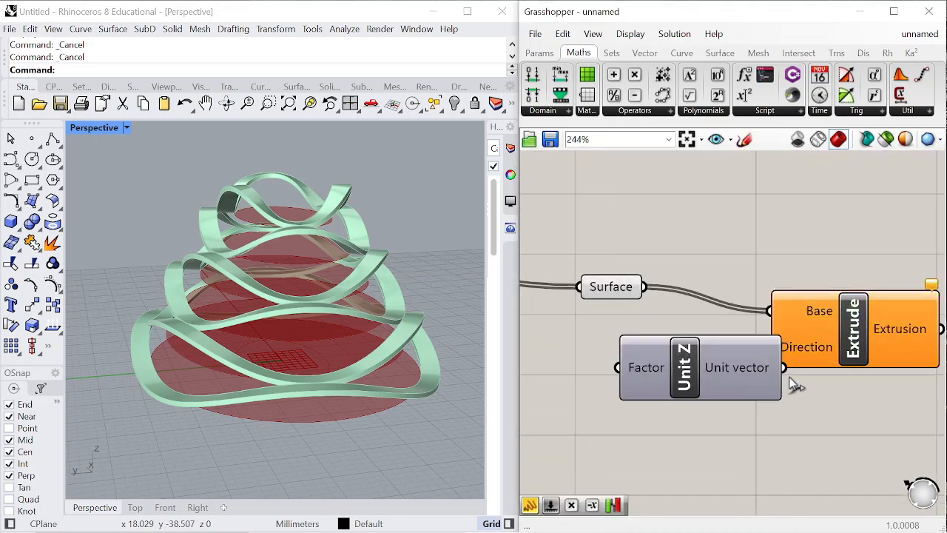
pyautogui.moveTo(803, 356)
pyautogui.mouseDown()
pyautogui.moveTo(839, 356)
pyautogui.moveTo(806, 347)
pyautogui.mouseUp()
pyautogui.scroll(-3, 649, 319)
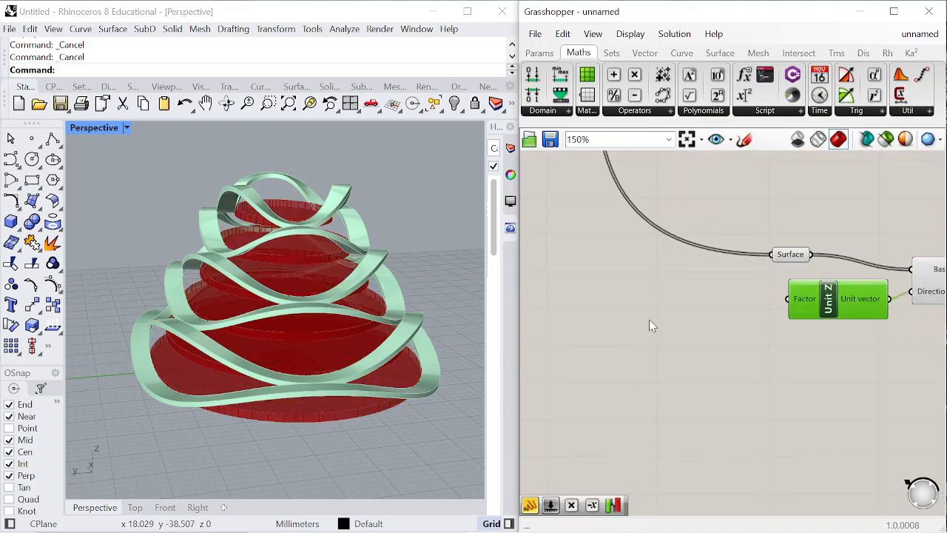
# Add a panel containing 0.6 and connect it to the Factor input of the Unit Z component
pyautogui.scroll(4, 696, 315)
pyautogui.doubleClick(696, 315)
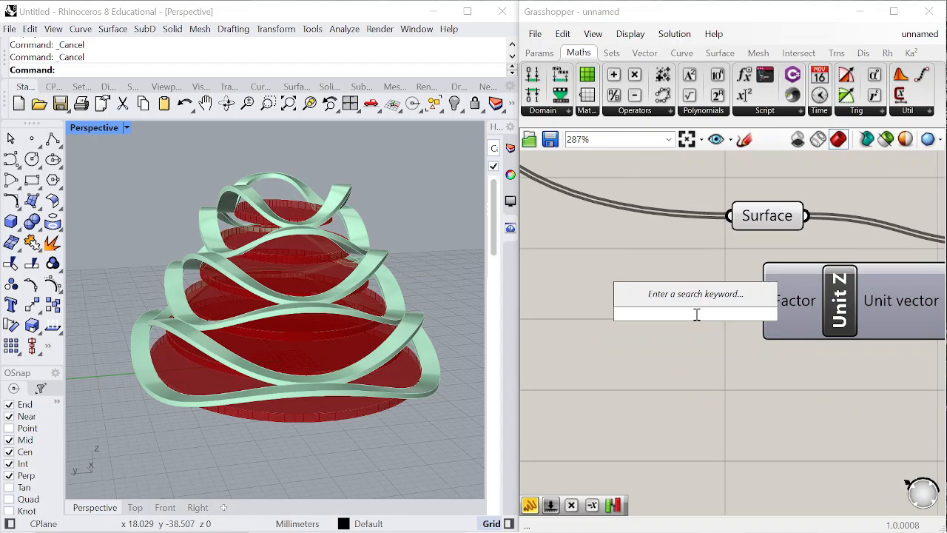
pyautogui.write('"0.6')
pyautogui.press('Return')
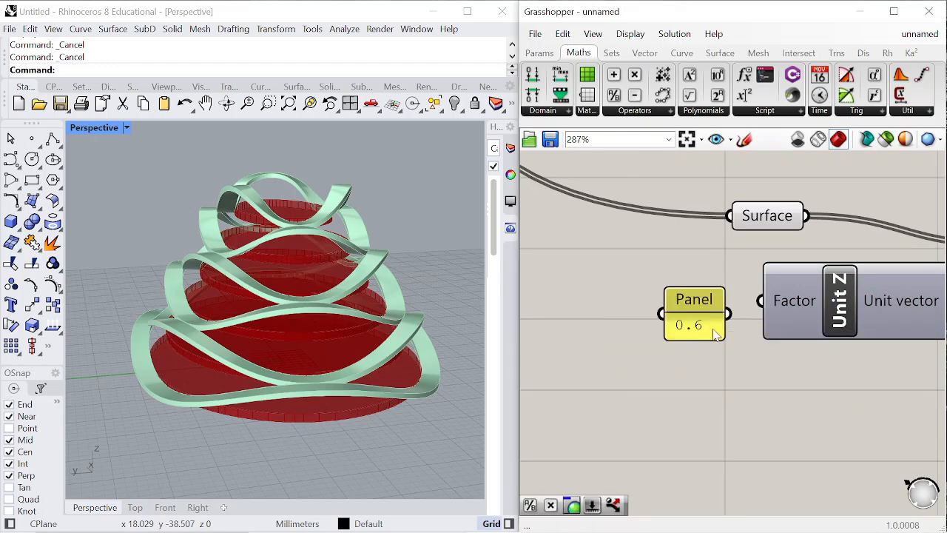
pyautogui.scroll(1, 736, 326)
pyautogui.scroll(-4, 697, 291)
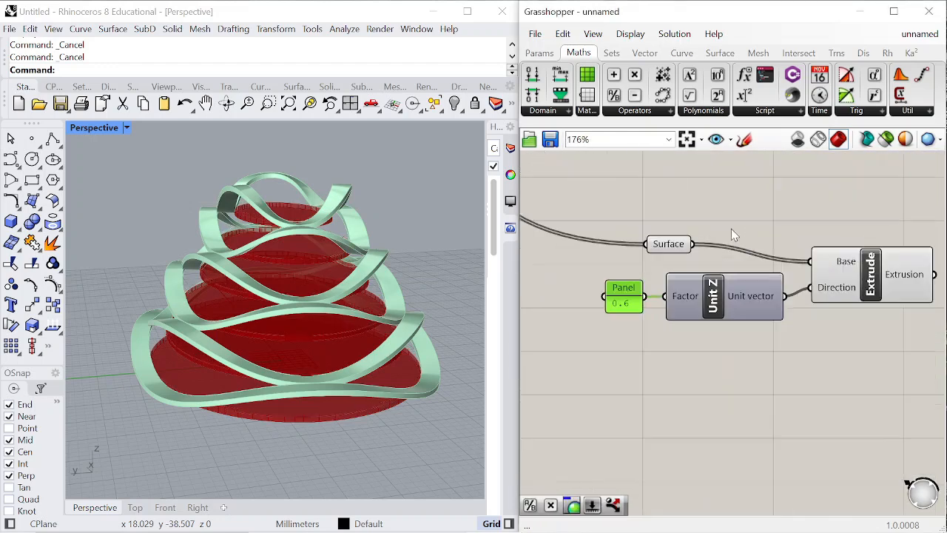
# Turn off the preview of the Surface parameter
pyautogui.click(668, 243)
pyautogui.rightClick(673, 188)
pyautogui.click(710, 211)
# Space the Extrude and Unit Z components farther from the Surface parameter and the 0.6 panel
pyautogui.scroll(-2, 720, 212)
pyautogui.moveTo(887, 247); pyautogui.dragTo(775, 249, button='right')
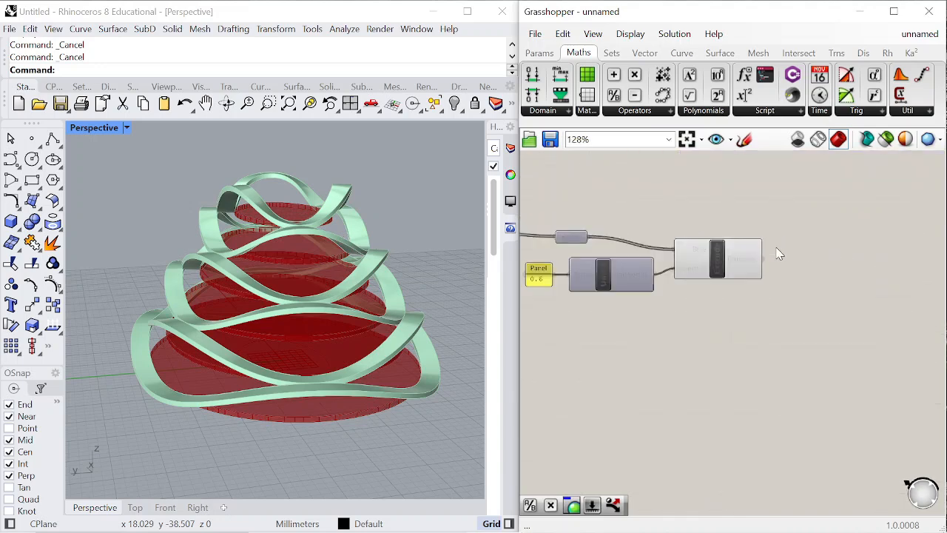
pyautogui.scroll(1, 777, 250)
pyautogui.moveTo(711, 263); pyautogui.dragTo(805, 262)
pyautogui.moveTo(625, 287); pyautogui.dragTo(697, 288)
pyautogui.scroll(-2, 710, 284)
pyautogui.scroll(1, 590, 276)
pyautogui.click(558, 281)
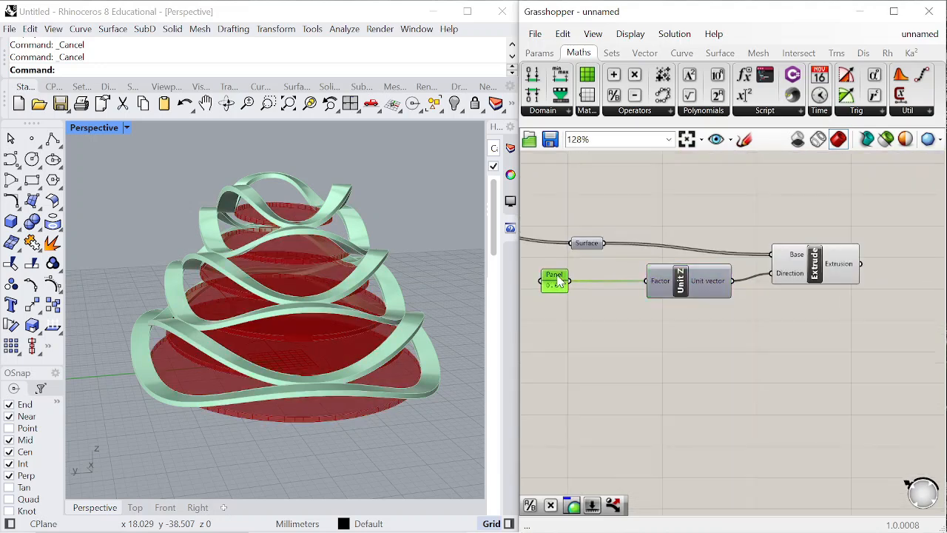
# Add a Custom Preview component after Extrude and connect the extrusion to its Geometry input
pyautogui.scroll(-5, 616, 274)
pyautogui.scroll(7, 763, 257)
pyautogui.doubleClick(731, 294)
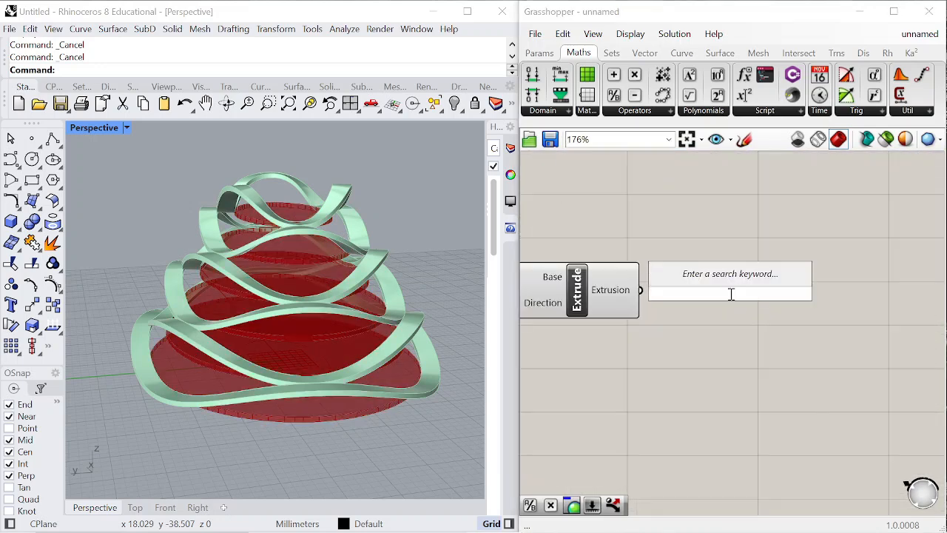
pyautogui.write('preview')
pyautogui.press('Return')
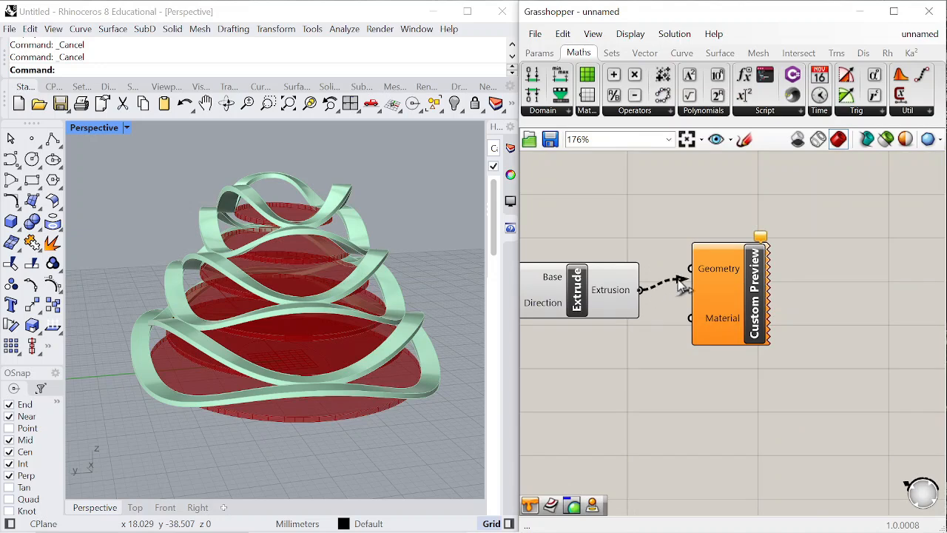
pyautogui.moveTo(682, 287); pyautogui.dragTo(688, 271)
# Add a white Colour Swatch, connect it to the Custom Preview's Material input, and place it below the Extrude component
pyautogui.doubleClick(632, 382)
pyautogui.write('swatch')
pyautogui.press('Return')
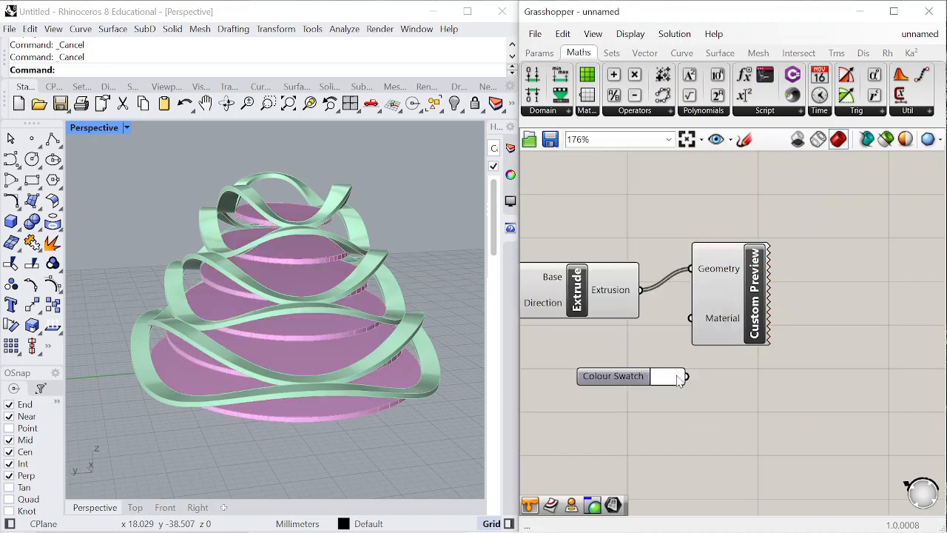
pyautogui.moveTo(688, 324); pyautogui.dragTo(689, 322)
pyautogui.scroll(-2, 658, 339)
pyautogui.scroll(3, 639, 355)
pyautogui.moveTo(622, 370); pyautogui.dragTo(610, 352)
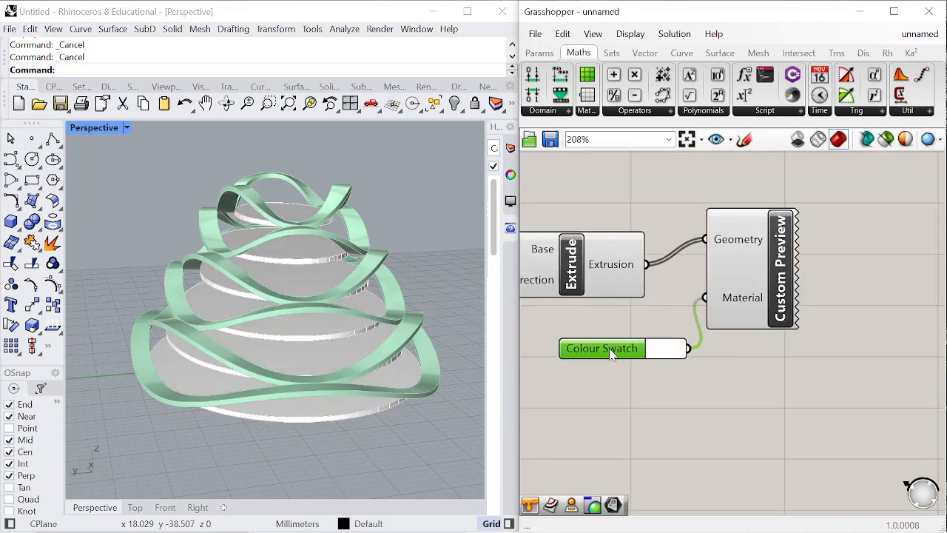
# Turn off the preview of the slab Extrude component and inspect the white floor slabs inside the tower
pyautogui.click(628, 264)
pyautogui.rightClick(594, 176)
pyautogui.click(636, 199)
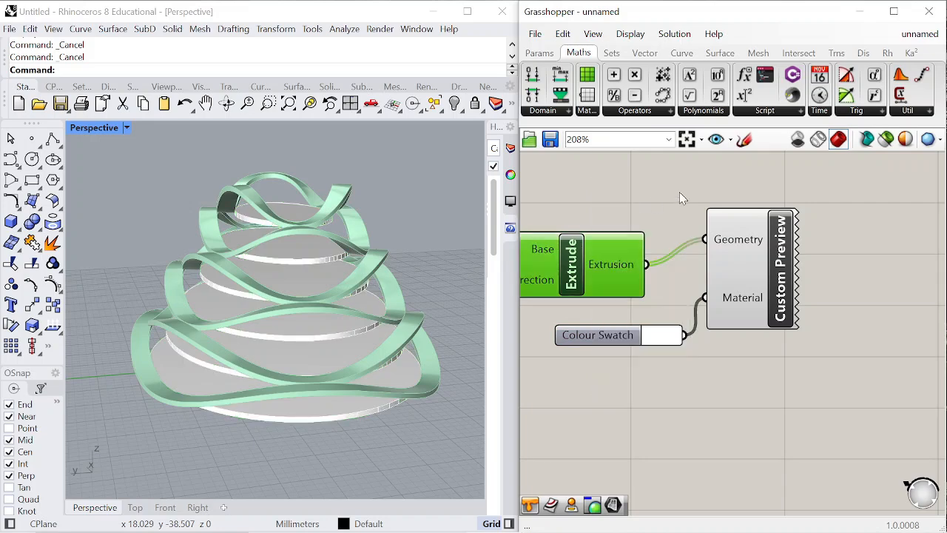
pyautogui.click(680, 197)
pyautogui.moveTo(277, 341); pyautogui.dragTo(288, 314, button='right')
pyautogui.scroll(-2, 770, 277)
pyautogui.scroll(3, 770, 278)
pyautogui.scroll(-8, 834, 310)
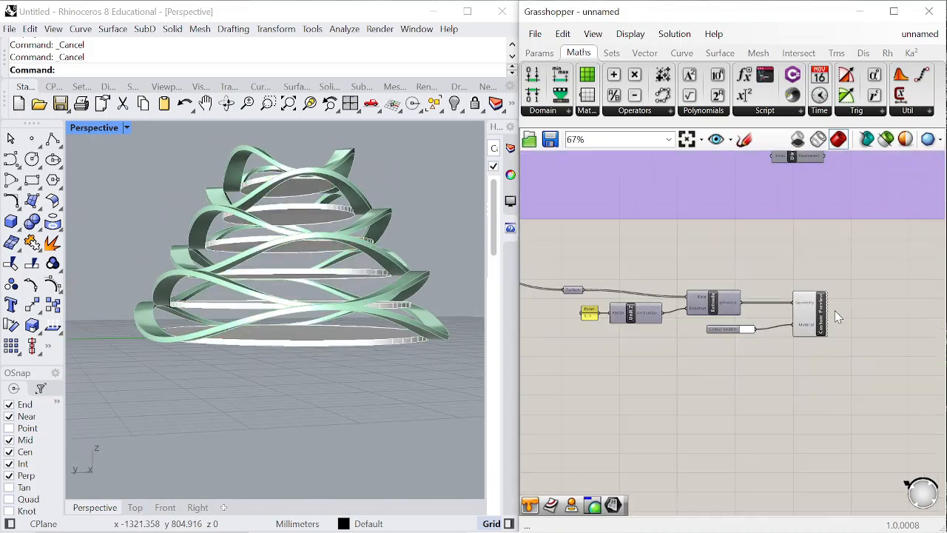
# Turn the preview of the Offset Curve component back on and clear the selection
pyautogui.scroll(5, 687, 230)
pyautogui.click(633, 222)
pyautogui.rightClick(615, 270)
pyautogui.click(633, 279)
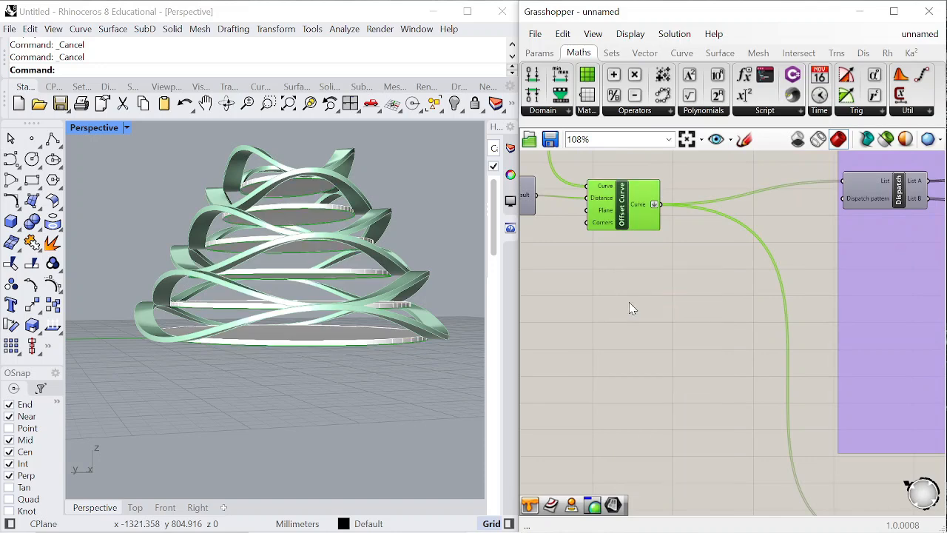
pyautogui.click(628, 302)
# Group the floor slab components from the Surface parameter through the Custom Preview
pyautogui.scroll(-1, 600, 263)
pyautogui.scroll(-3, 600, 267)
pyautogui.scroll(2, 706, 345)
pyautogui.moveTo(684, 345); pyautogui.dragTo(869, 371)
pyautogui.rightClick(758, 343)
pyautogui.click(786, 423)
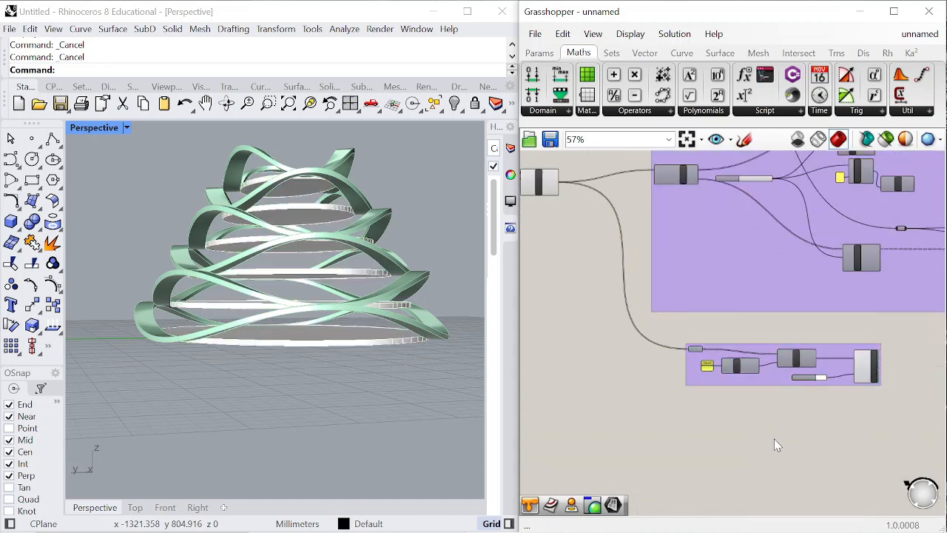
# Add a Curve parameter, feed it the Offset Curve output, and place it below the floor slab group
pyautogui.scroll(5, 893, 374)
pyautogui.scroll(-1, 891, 372)
pyautogui.scroll(-6, 688, 327)
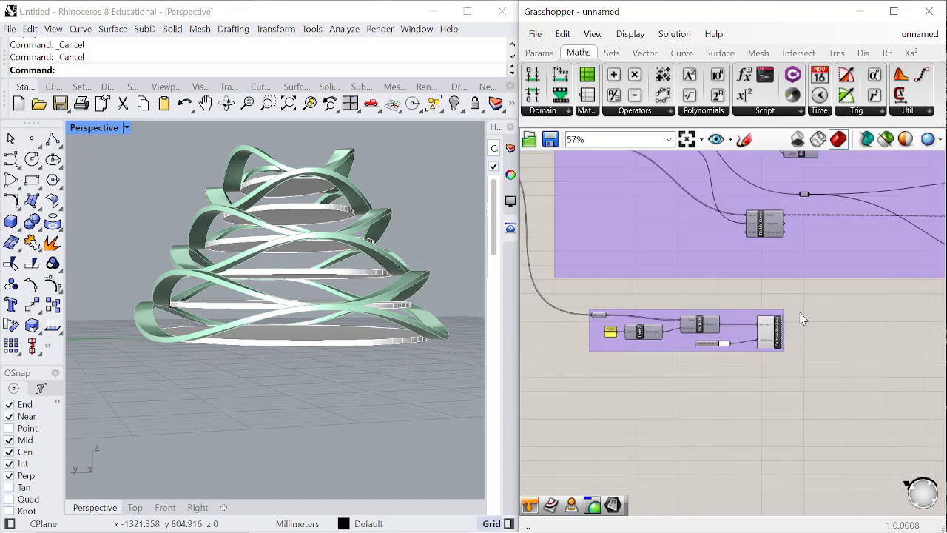
pyautogui.scroll(3, 685, 252)
pyautogui.scroll(3, 684, 254)
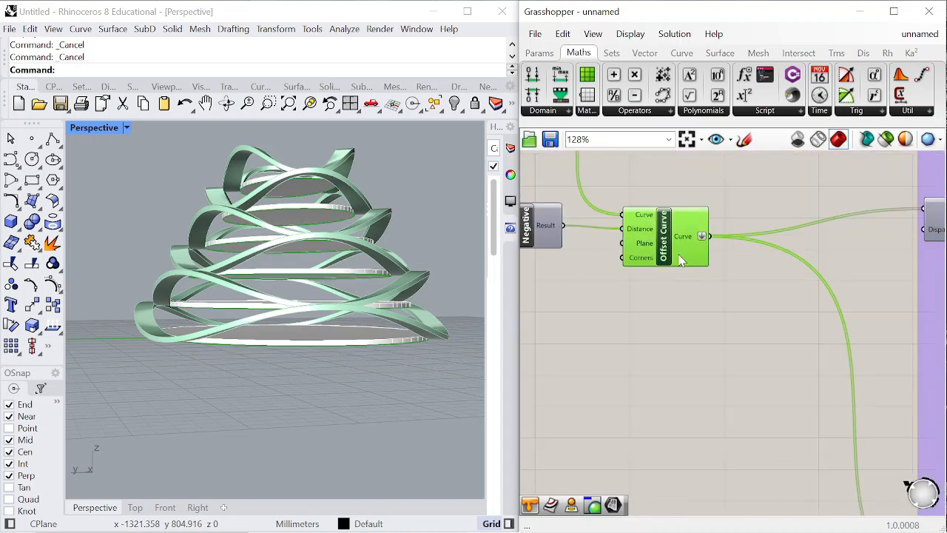
pyautogui.doubleClick(678, 343)
pyautogui.write('curve')
pyautogui.press('Return')
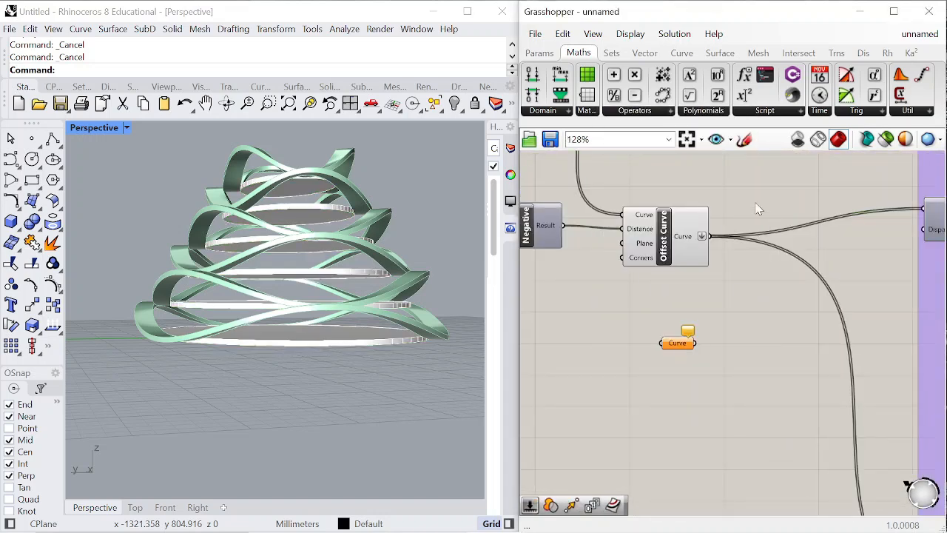
pyautogui.scroll(-2, 723, 265)
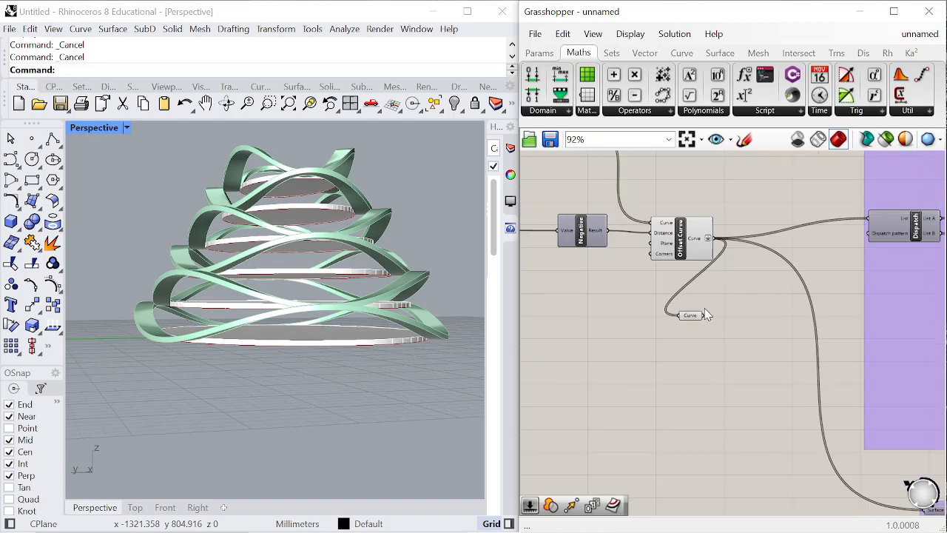
pyautogui.scroll(-5, 774, 441)
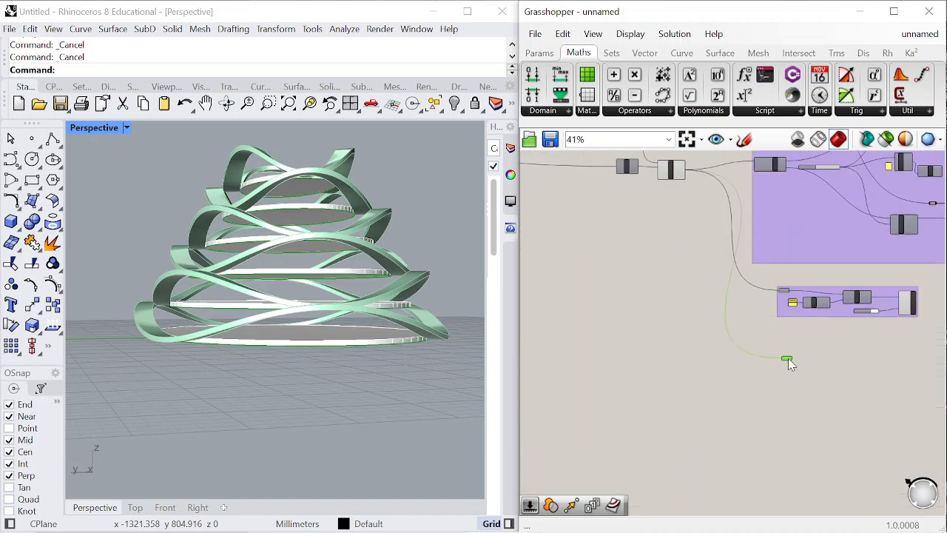
pyautogui.scroll(8, 797, 304)
pyautogui.scroll(-7, 779, 301)
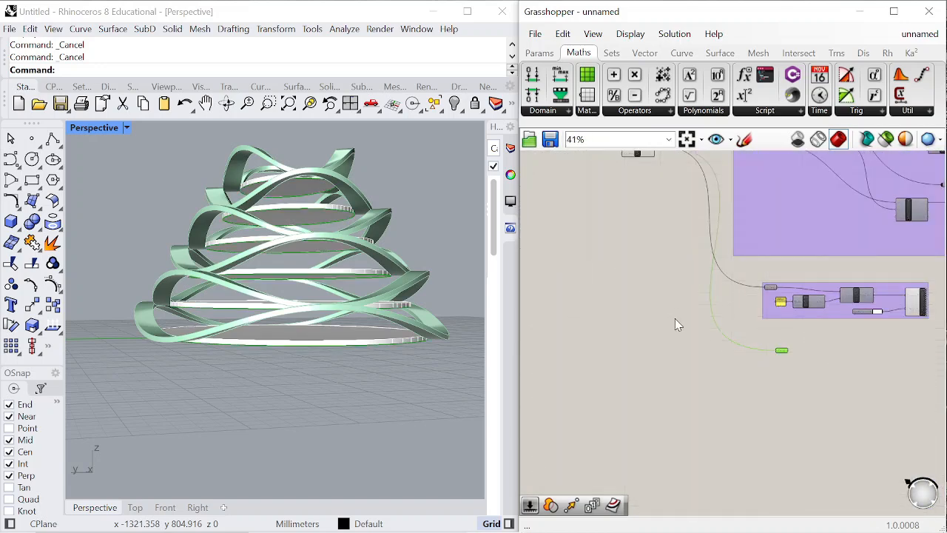
# Turn off the preview of the Offset Curve component
pyautogui.moveTo(675, 318); pyautogui.dragTo(669, 361, button='right')
pyautogui.scroll(3, 633, 190)
pyautogui.click(631, 187)
pyautogui.rightClick(616, 250)
pyautogui.click(650, 273)
pyautogui.click(628, 306)
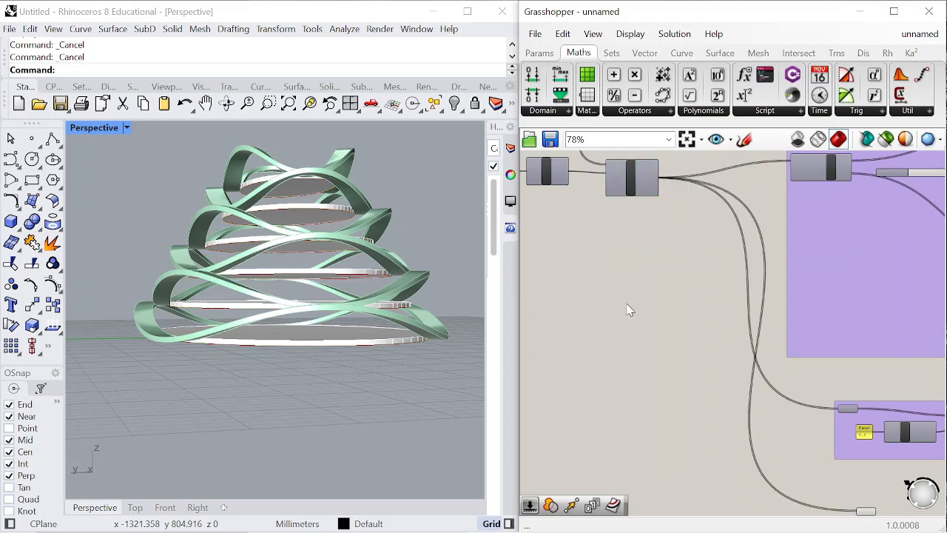
# Examine the curves carried by the Offset Curve component and the Curve parameter around the tower's floor slabs
pyautogui.scroll(-6, 627, 307)
pyautogui.scroll(9, 730, 378)
pyautogui.scroll(3, 662, 403)
pyautogui.click(648, 372)
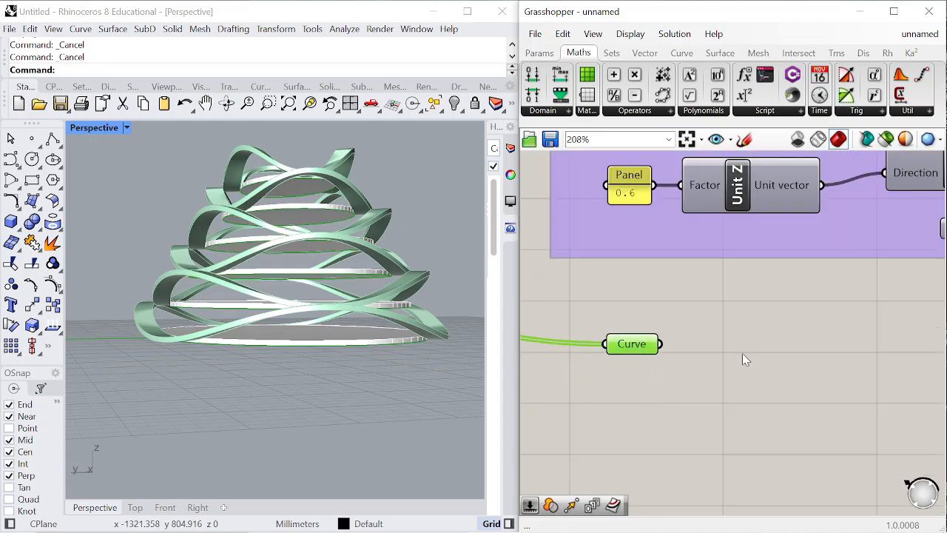
pyautogui.scroll(-11, 762, 355)
pyautogui.moveTo(647, 213); pyautogui.dragTo(695, 270, button='right')
pyautogui.scroll(1, 696, 270)
pyautogui.click(703, 279)
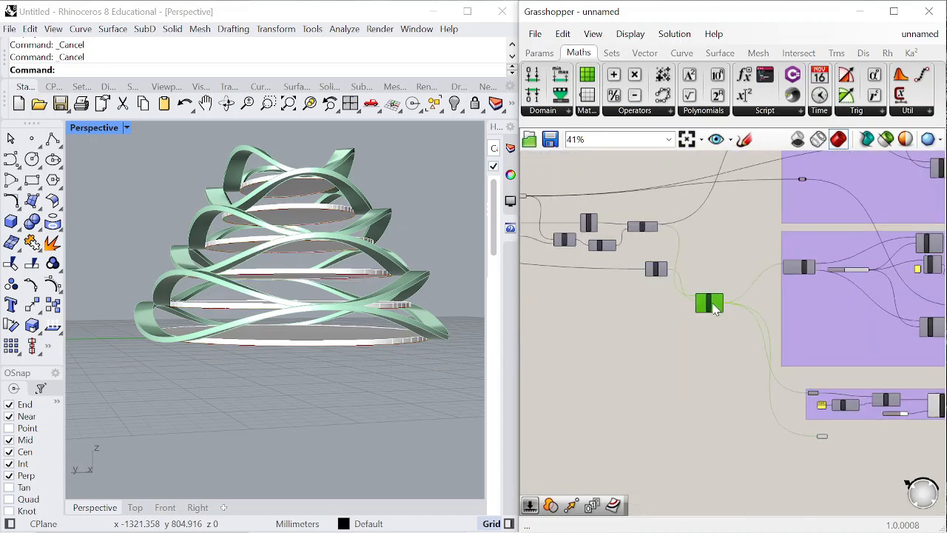
pyautogui.scroll(10, 751, 380)
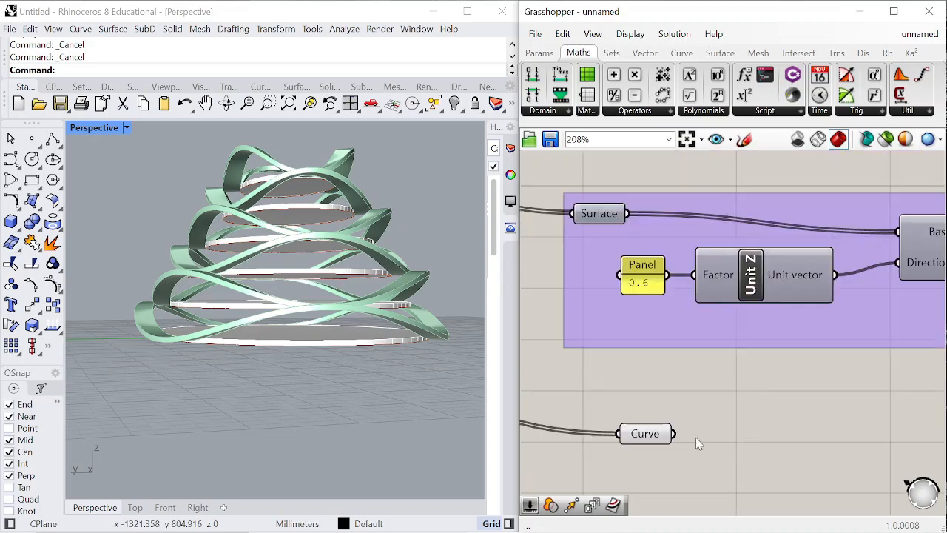
pyautogui.moveTo(295, 330); pyautogui.dragTo(455, 325, button='right')
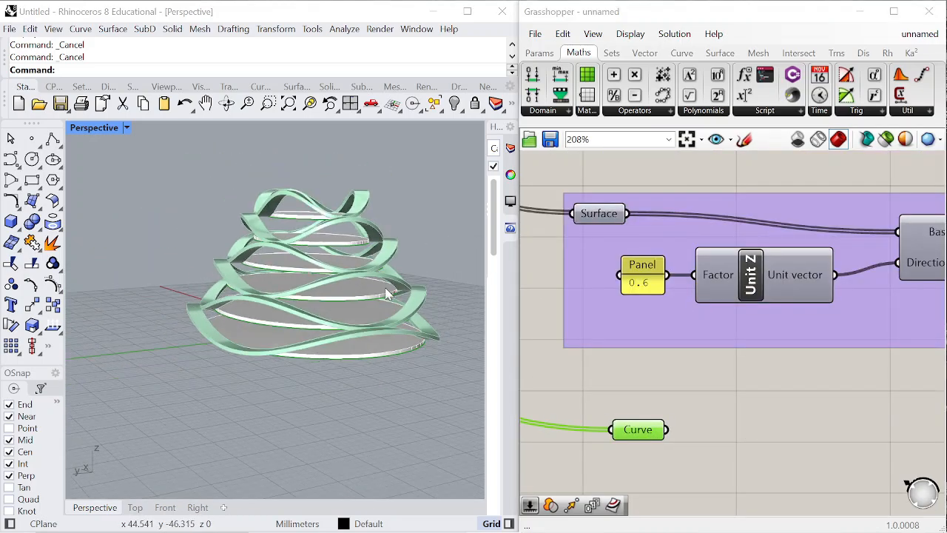
# Add a List Item component beside the Curve parameter and feed the Curve output into its List input
pyautogui.scroll(5, 716, 446)
pyautogui.doubleClick(717, 444)
pyautogui.write('list')
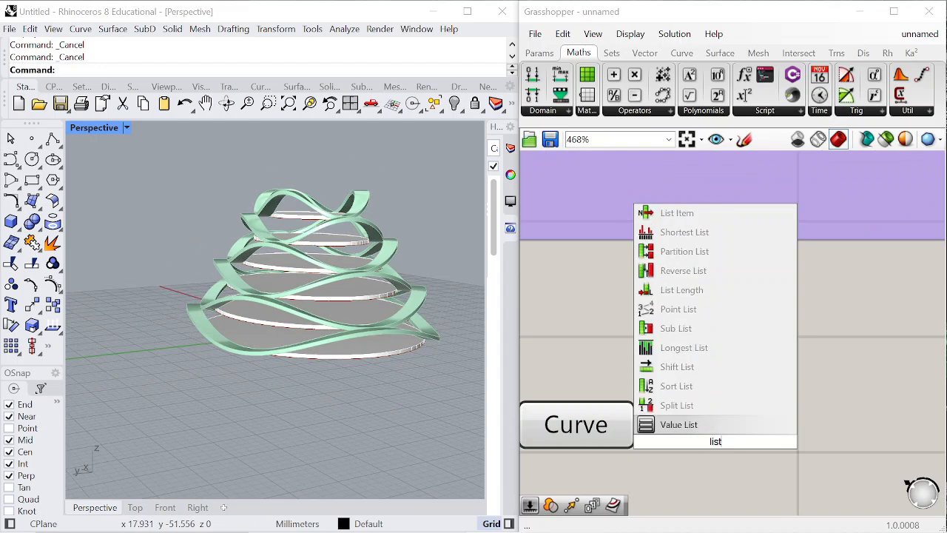
pyautogui.write(' item')
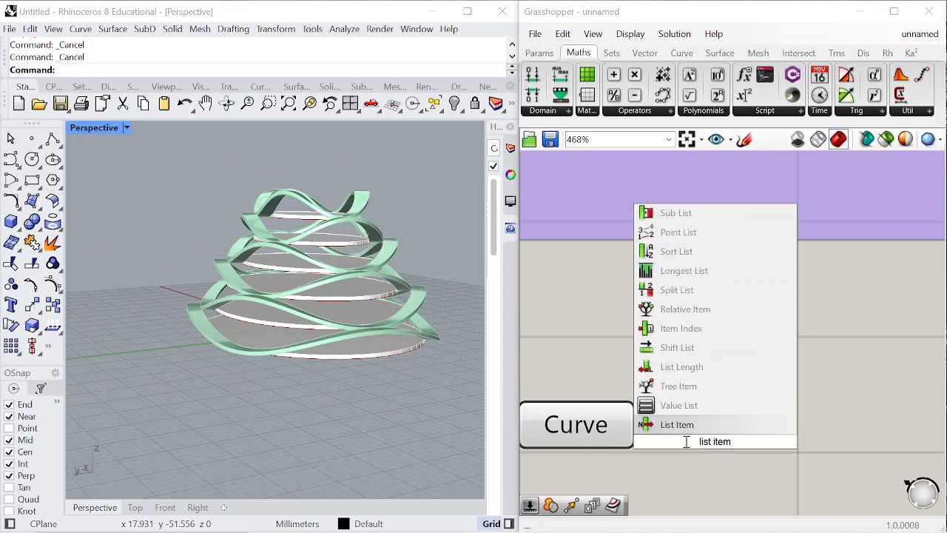
pyautogui.press('Return')
pyautogui.scroll(-3, 786, 416)
pyautogui.moveTo(694, 389); pyautogui.dragTo(750, 389)
pyautogui.scroll(-1, 749, 327)
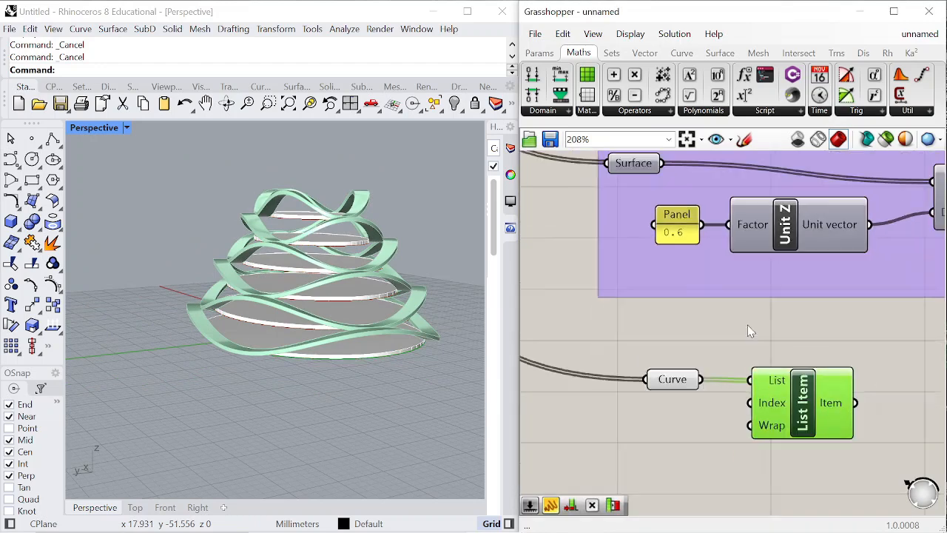
# Duplicate the List Item with its List connection below the original and shift both away from the Curve parameter
pyautogui.moveTo(750, 330); pyautogui.dragTo(750, 279, button='right')
pyautogui.moveTo(778, 364); pyautogui.dragTo(819, 462)
pyautogui.scroll(-1, 730, 318)
pyautogui.moveTo(730, 318); pyautogui.dragTo(681, 255, button='right')
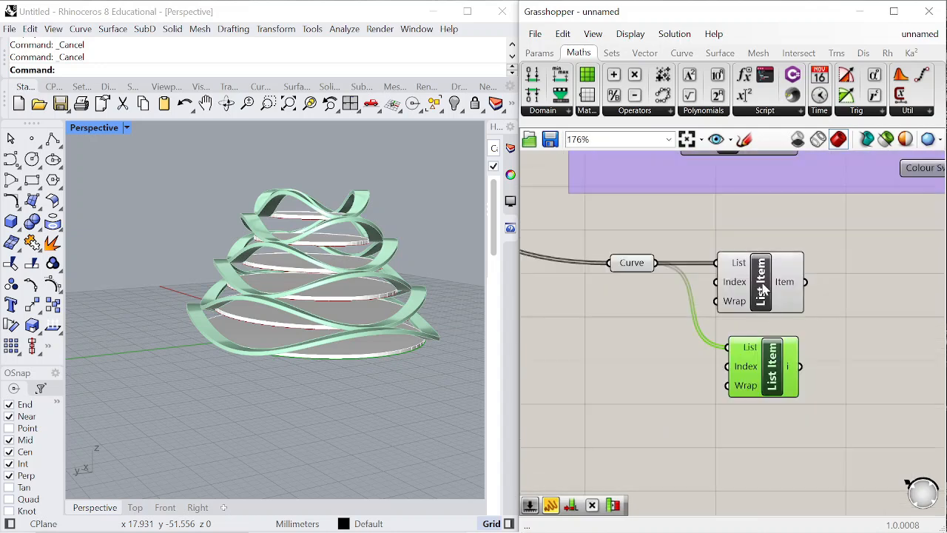
pyautogui.moveTo(763, 284); pyautogui.dragTo(800, 288)
pyautogui.moveTo(760, 381); pyautogui.dragTo(804, 381)
# Add a List Length component below the Curve parameter and feed the Curve output into it
pyautogui.click(623, 404)
pyautogui.write('list')
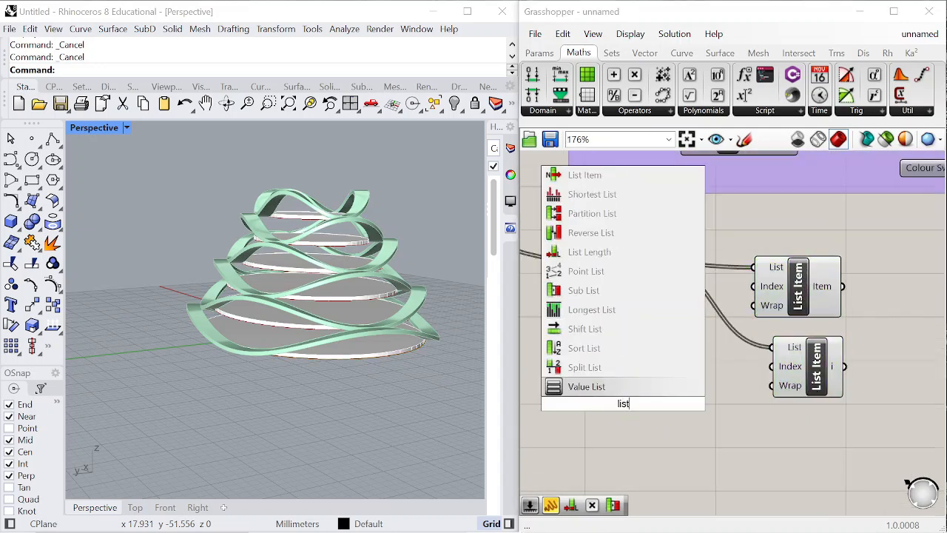
pyautogui.write(' leng')
pyautogui.click(606, 387)
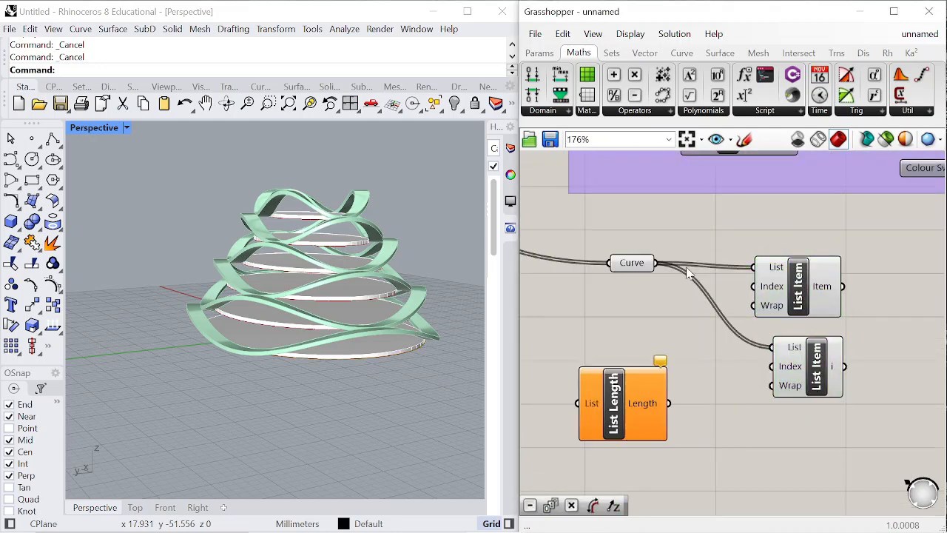
pyautogui.moveTo(656, 269); pyautogui.dragTo(578, 403)
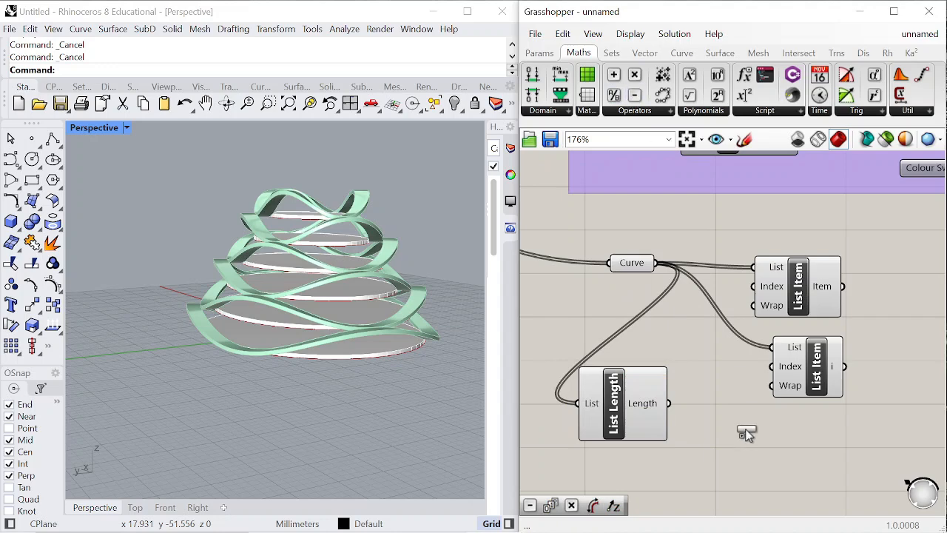
# Subtract a panel value of 1 from the list length and feed the result into the second List Item's Index
pyautogui.moveTo(746, 434); pyautogui.dragTo(732, 449)
pyautogui.doubleClick(658, 459)
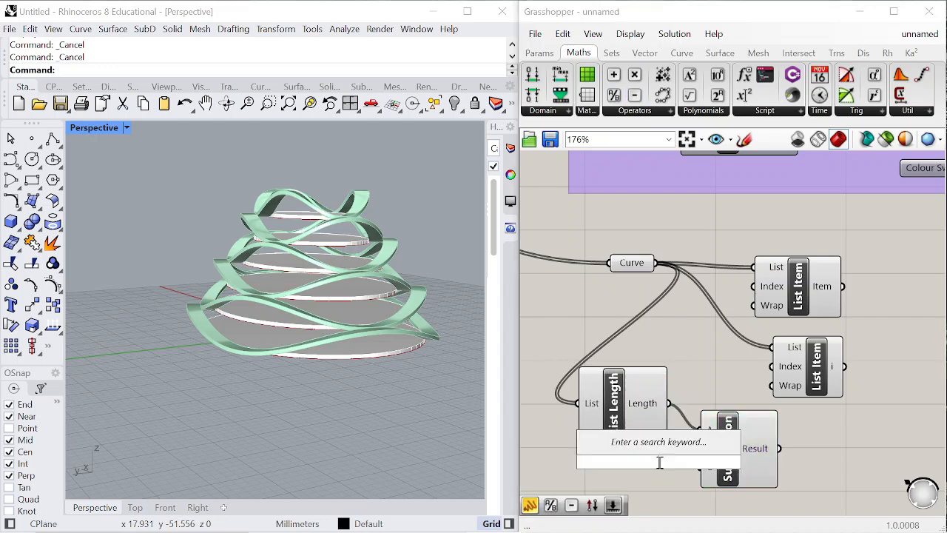
pyautogui.write('panel')
pyautogui.press('Return')
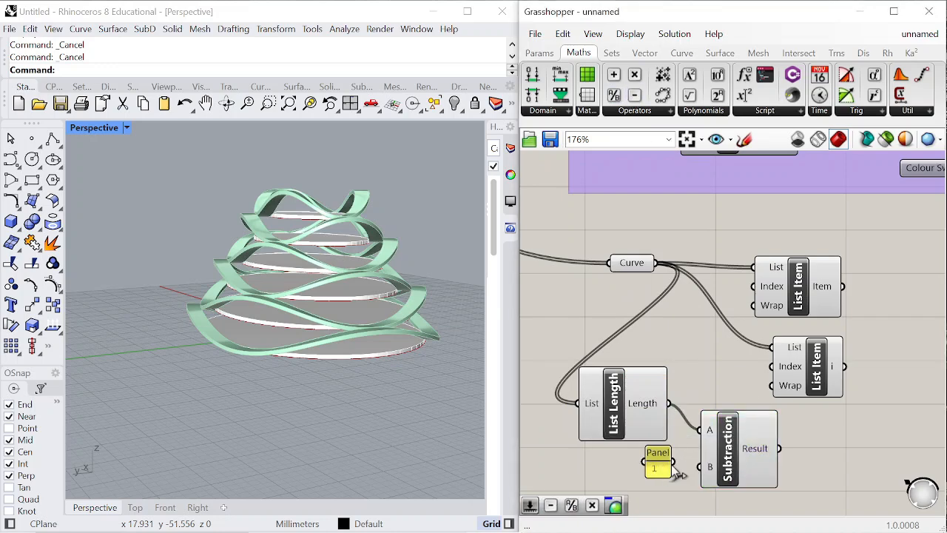
pyautogui.moveTo(784, 407); pyautogui.dragTo(772, 365)
# Check the curves picked by both List Items in the tower and move the two components farther from the Curve parameter
pyautogui.scroll(-2, 739, 333)
pyautogui.click(700, 290)
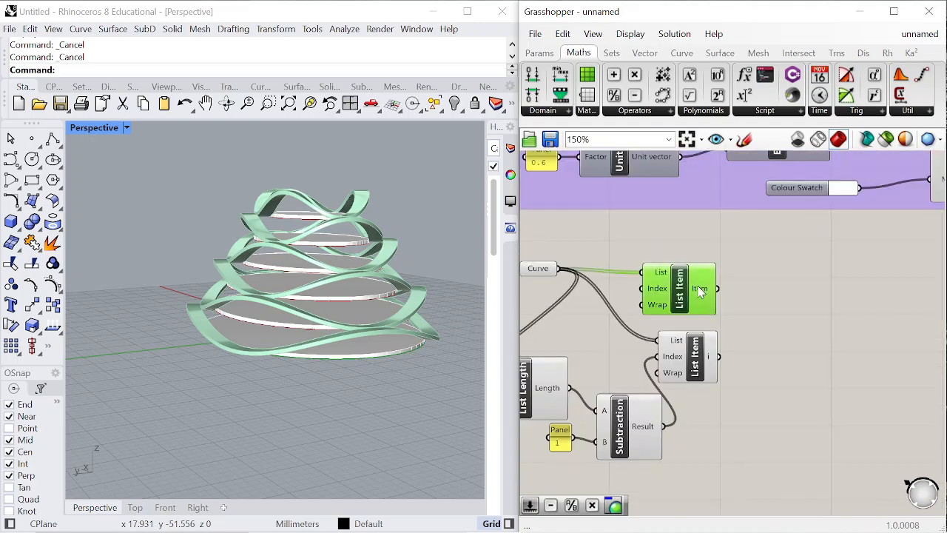
pyautogui.scroll(2, 358, 304)
pyautogui.moveTo(358, 304); pyautogui.dragTo(362, 318, button='right')
pyautogui.click(696, 355)
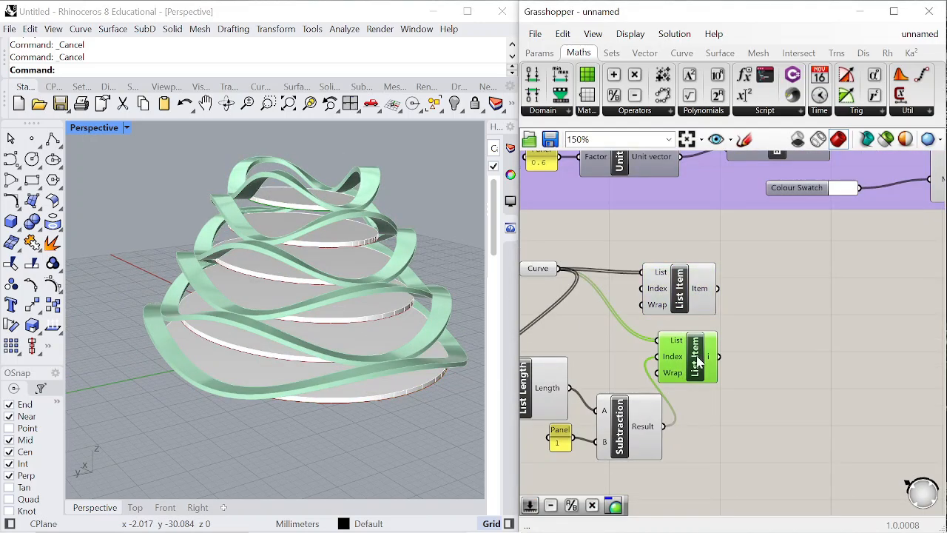
pyautogui.moveTo(688, 294); pyautogui.dragTo(798, 293)
pyautogui.moveTo(695, 356); pyautogui.dragTo(808, 356)
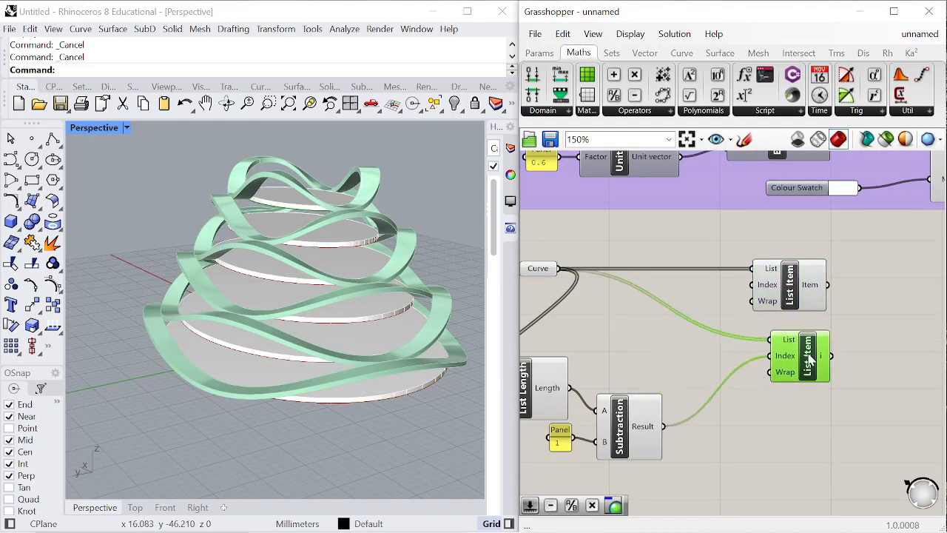
# Rearrange the Subtraction, List Length, panel and Curve parameter, and align the two List Items after them
pyautogui.scroll(-1, 807, 348)
pyautogui.moveTo(677, 395); pyautogui.dragTo(753, 372)
pyautogui.moveTo(594, 369); pyautogui.dragTo(674, 356)
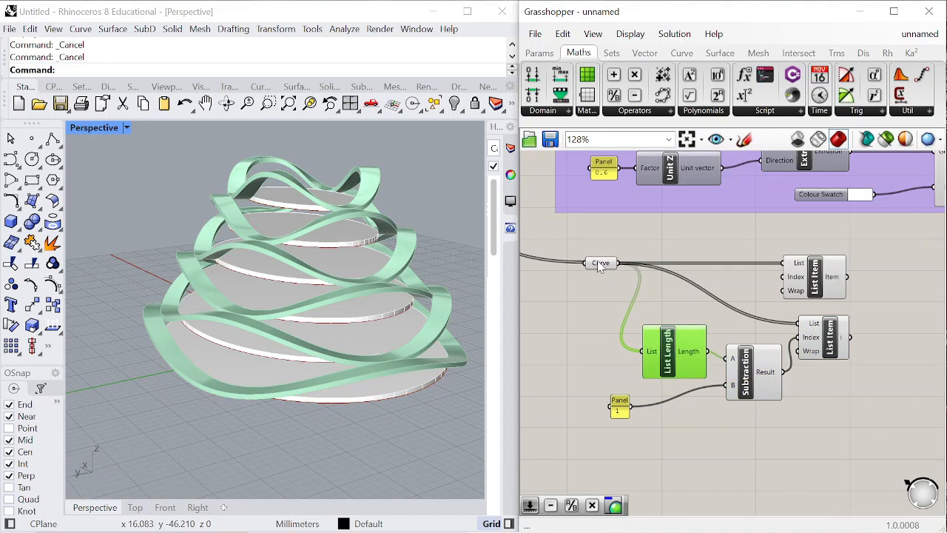
pyautogui.moveTo(603, 265); pyautogui.dragTo(571, 265)
pyautogui.moveTo(619, 409); pyautogui.dragTo(747, 399)
pyautogui.moveTo(830, 347); pyautogui.dragTo(845, 348)
pyautogui.moveTo(831, 278); pyautogui.dragTo(849, 283)
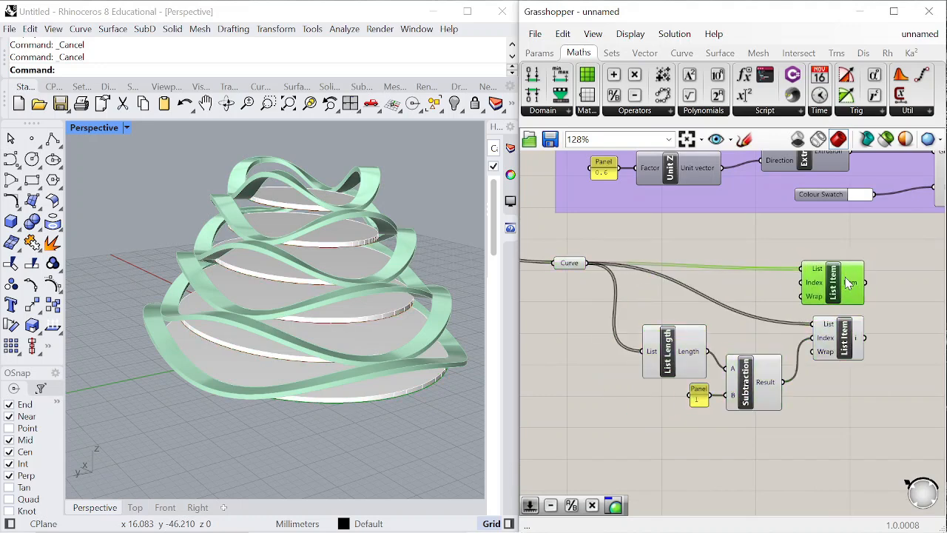
# Add a Divide Curve component fed by the first List Item's Item output and line it up with that output
pyautogui.scroll(-3, 852, 359)
pyautogui.scroll(4, 836, 292)
pyautogui.doubleClick(837, 292)
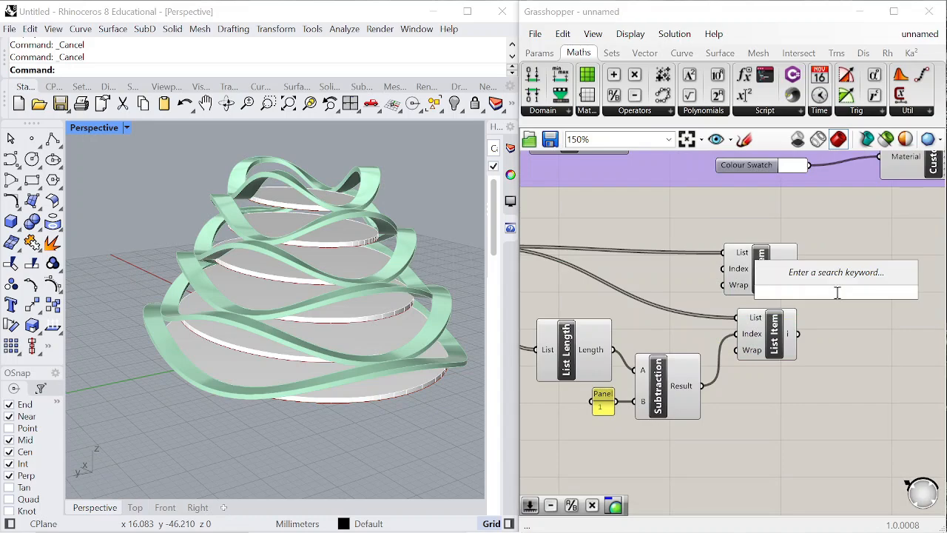
pyautogui.write('divide')
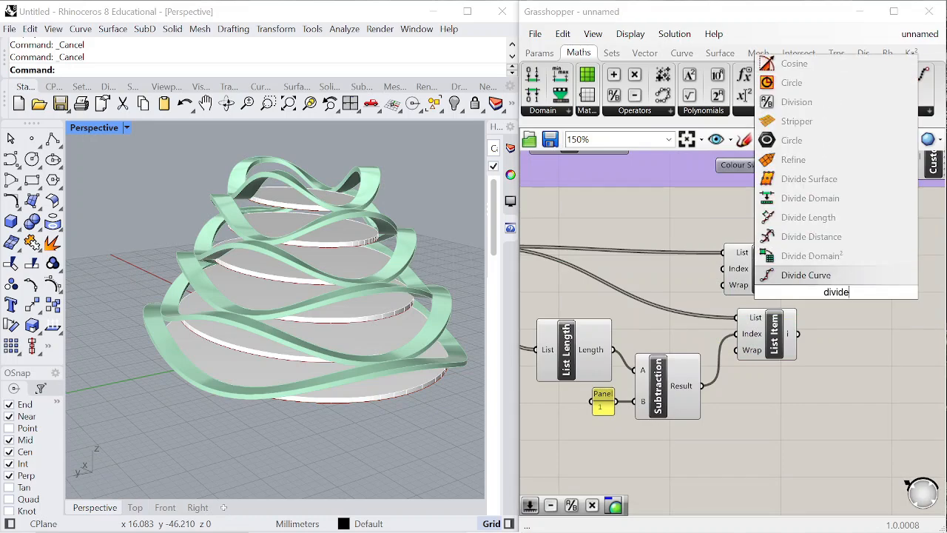
pyautogui.press('Return')
pyautogui.moveTo(826, 290); pyautogui.dragTo(883, 306)
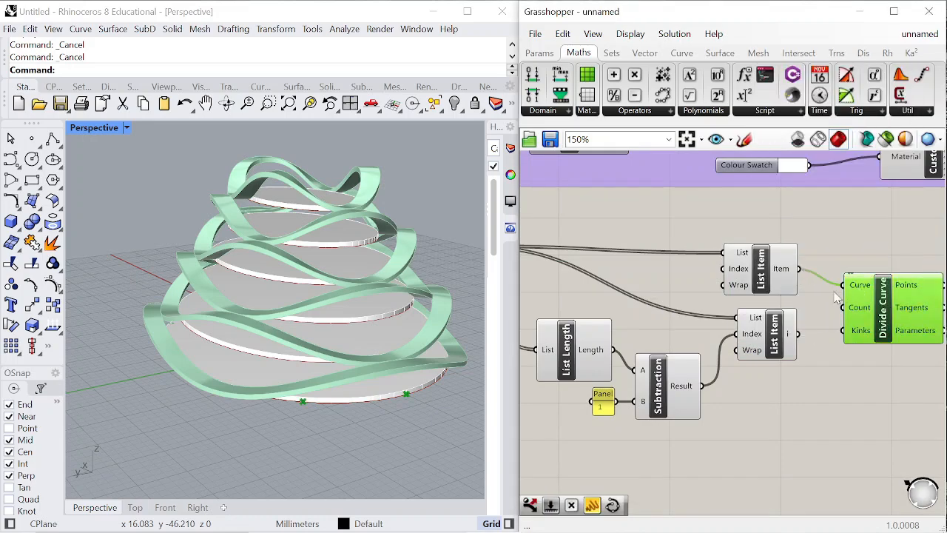
pyautogui.scroll(-3, 835, 296)
pyautogui.scroll(5, 836, 296)
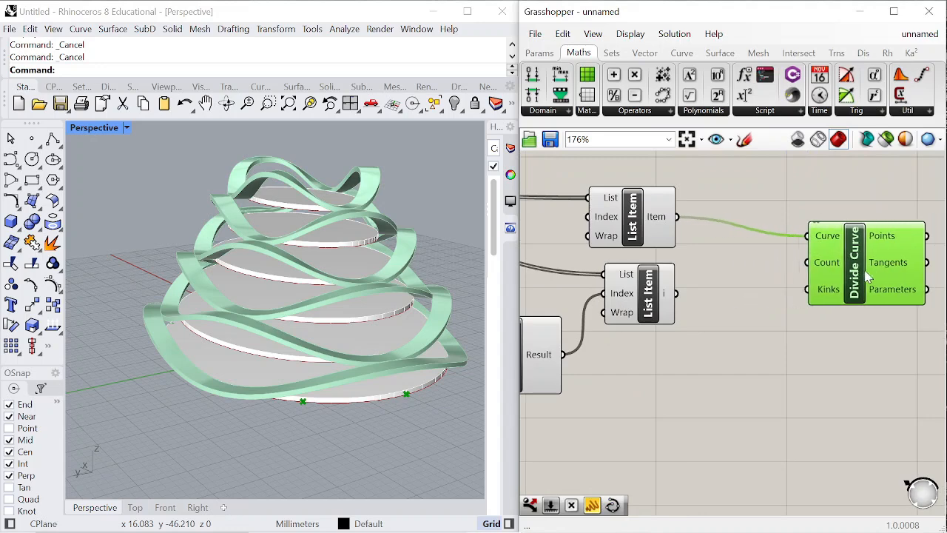
pyautogui.moveTo(867, 275); pyautogui.dragTo(874, 255)
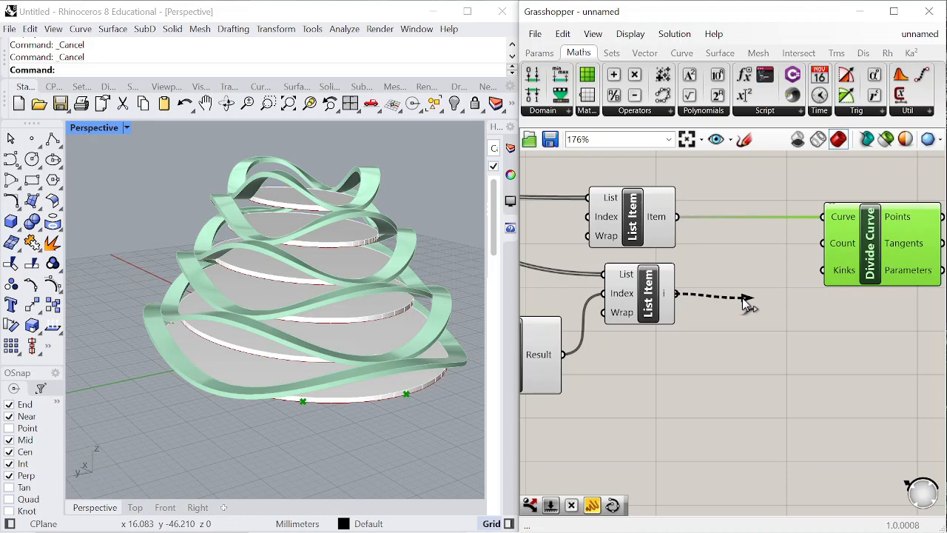
# Duplicate the Divide Curve below the original and feed it the second List Item's output
pyautogui.click(748, 342)
pyautogui.scroll(-1, 740, 311)
pyautogui.scroll(2, 799, 277)
pyautogui.keyDown('alt'); pyautogui.moveTo(867, 264); pyautogui.dragTo(873, 389); pyautogui.keyUp('alt')
pyautogui.moveTo(628, 295); pyautogui.dragTo(806, 331)
pyautogui.scroll(-2, 806, 333)
pyautogui.scroll(2, 850, 348)
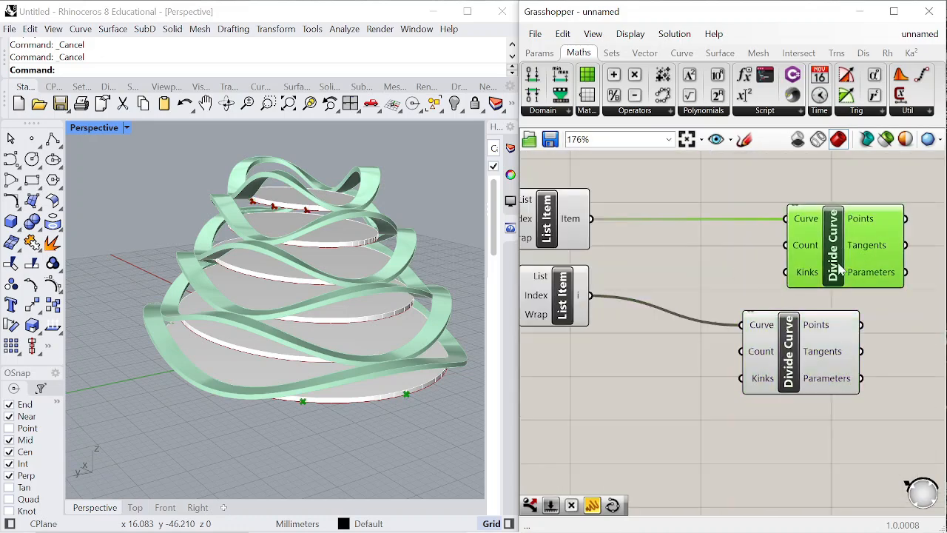
pyautogui.moveTo(880, 362); pyautogui.dragTo(882, 362)
# Add a Number Slider starting at 0 and connect it to the Count inputs of both Divide Curve components
pyautogui.doubleClick(652, 420)
pyautogui.write('0')
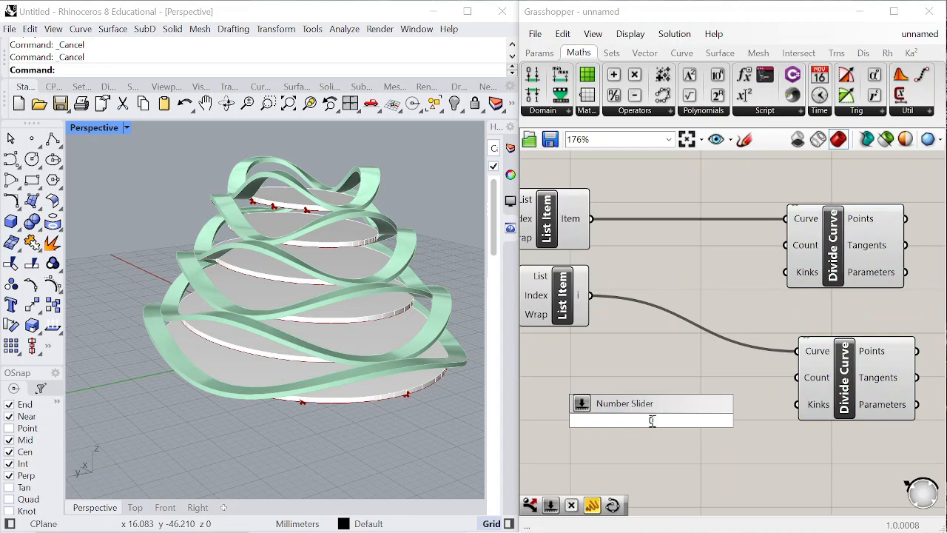
pyautogui.write('<5')
pyautogui.press('Return')
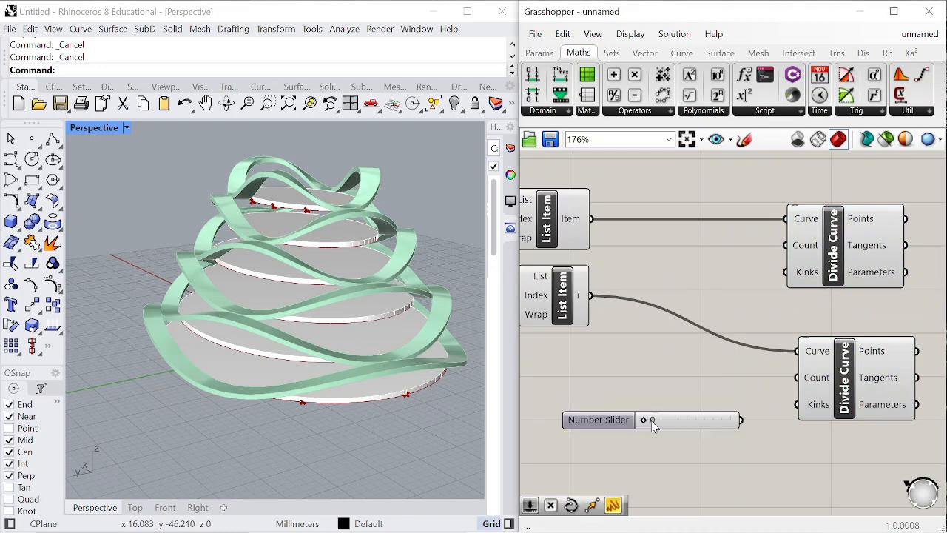
pyautogui.moveTo(741, 421); pyautogui.dragTo(778, 252)
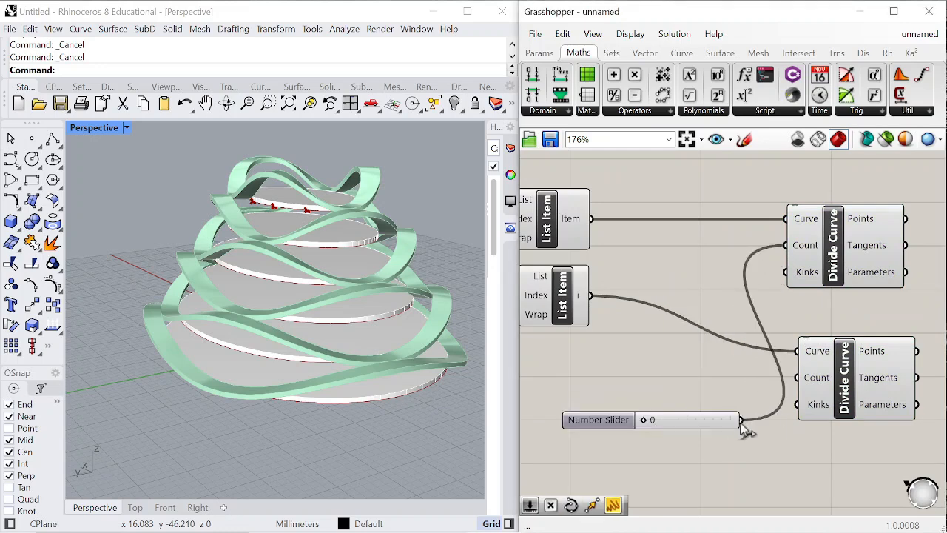
pyautogui.moveTo(782, 386); pyautogui.dragTo(784, 386)
# Space out the two Divide Curve components, place the slider near them, and set the division count to 50
pyautogui.scroll(-3, 703, 343)
pyautogui.scroll(1, 772, 314)
pyautogui.moveTo(778, 297); pyautogui.dragTo(825, 300)
pyautogui.moveTo(793, 377); pyautogui.dragTo(833, 380)
pyautogui.moveTo(623, 402); pyautogui.dragTo(770, 379)
pyautogui.scroll(2, 660, 372)
pyautogui.scroll(3, 286, 356)
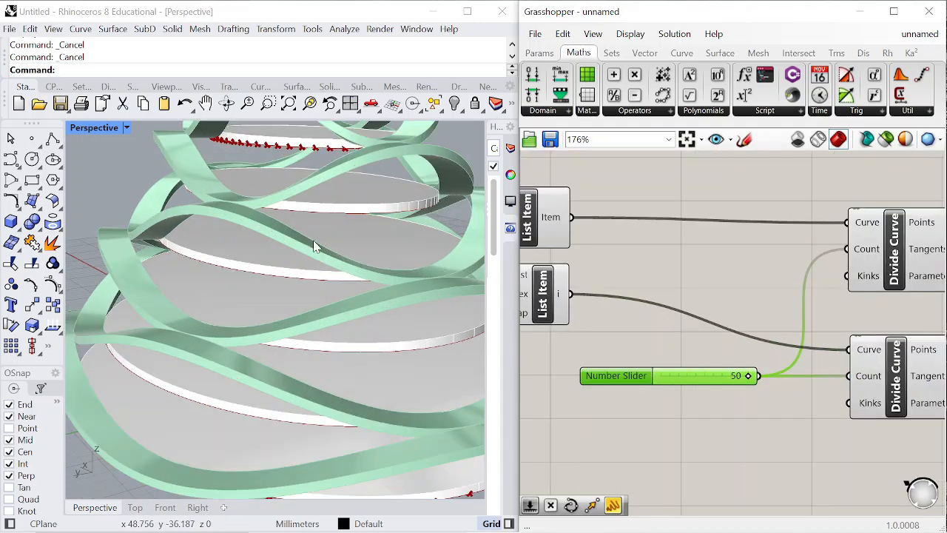
# Add a Line component connecting the first Divide Curve's points as start to the second's points as end
pyautogui.scroll(-4, 685, 292)
pyautogui.scroll(4, 754, 289)
pyautogui.doubleClick(754, 316)
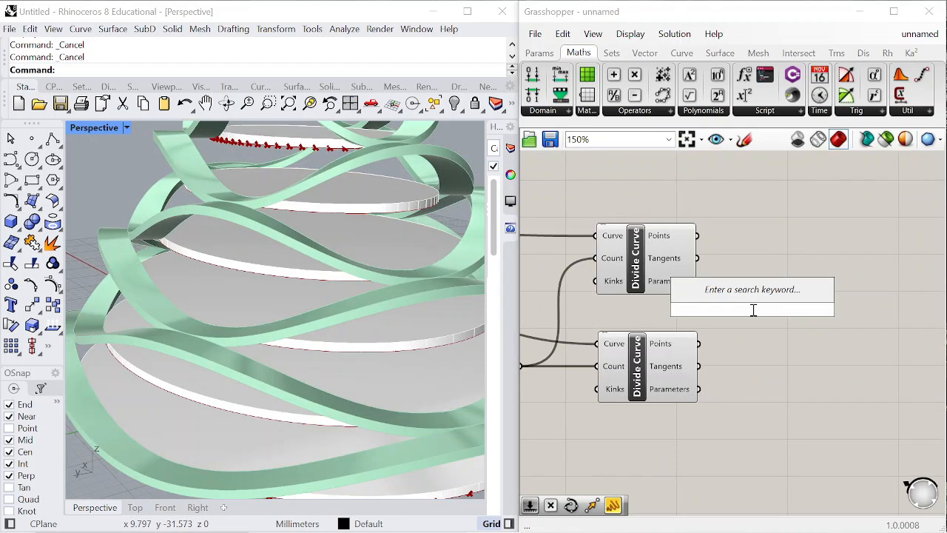
pyautogui.write('line')
pyautogui.click(729, 278)
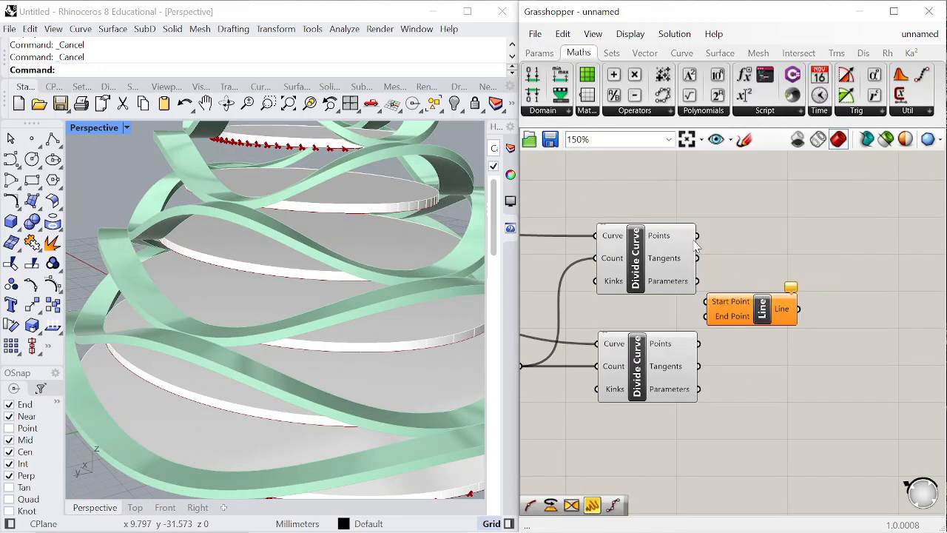
pyautogui.moveTo(704, 321); pyautogui.dragTo(706, 318)
pyautogui.moveTo(747, 303); pyautogui.dragTo(806, 300)
pyautogui.scroll(-6, 334, 249)
pyautogui.moveTo(335, 249); pyautogui.dragTo(311, 193, button='right')
# Add an Extend Curve component after the Line component and feed the lines into its Curve input
pyautogui.scroll(4, 926, 301)
pyautogui.doubleClick(869, 353)
pyautogui.write('extend')
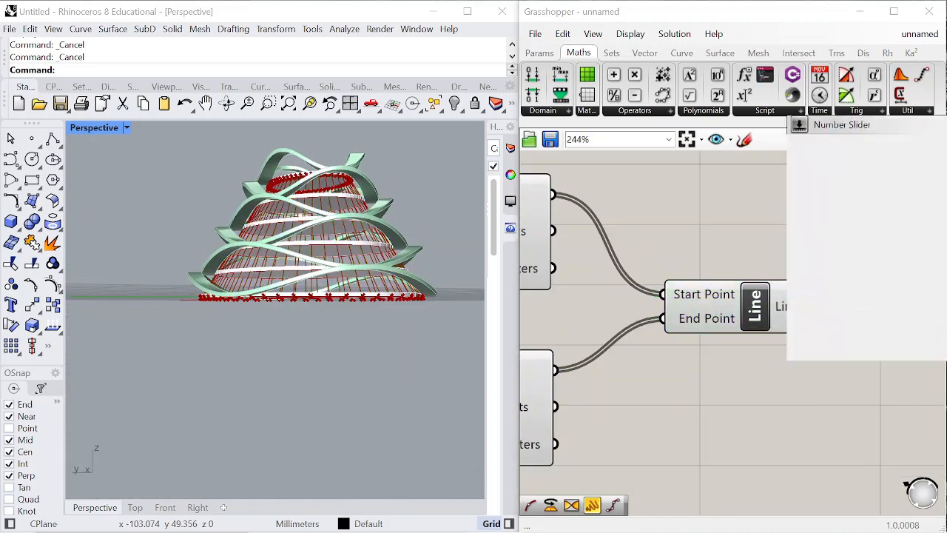
pyautogui.click(862, 334)
pyautogui.moveTo(860, 337); pyautogui.dragTo(915, 348)
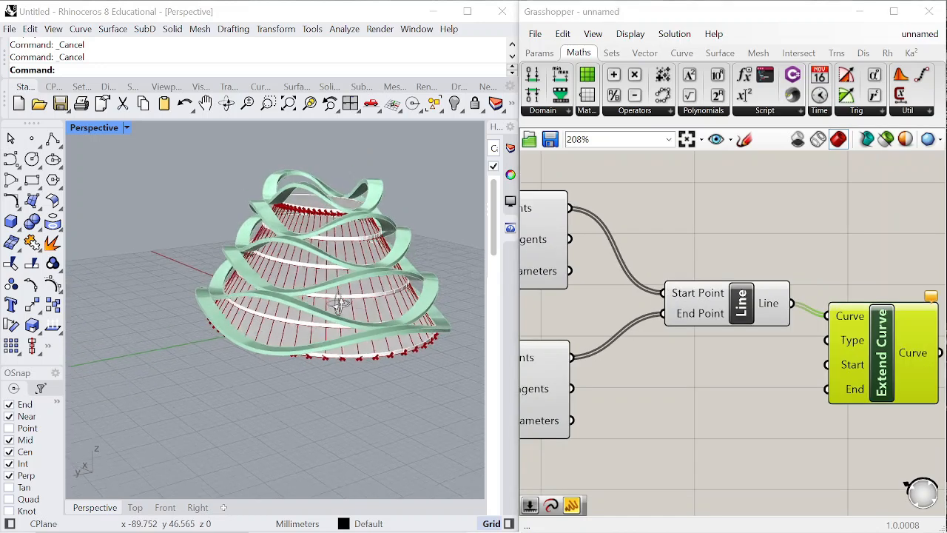
# Add a panel containing 0 in front of the Extend Curve component
pyautogui.scroll(-3, 866, 318)
pyautogui.scroll(4, 865, 318)
pyautogui.doubleClick(671, 401)
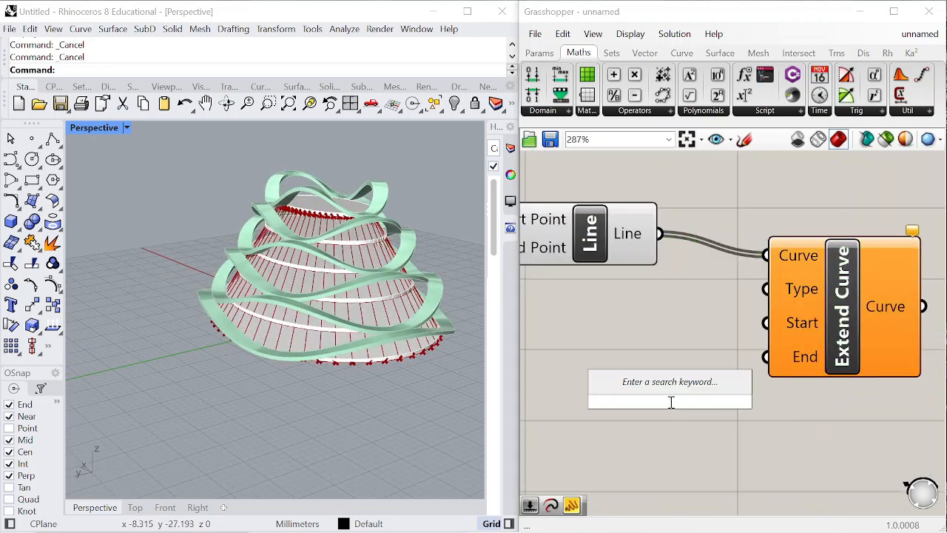
pyautogui.write('"0')
pyautogui.press('Return')
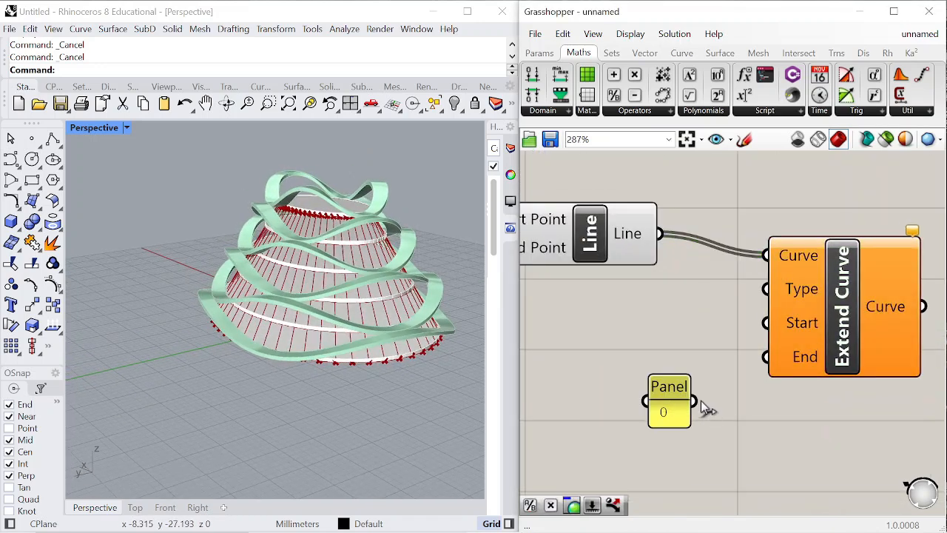
# Connect the 0 panel to Extend Curve's Start and Type inputs and add a decimal number slider from 0 to 10
pyautogui.moveTo(681, 374); pyautogui.dragTo(703, 316)
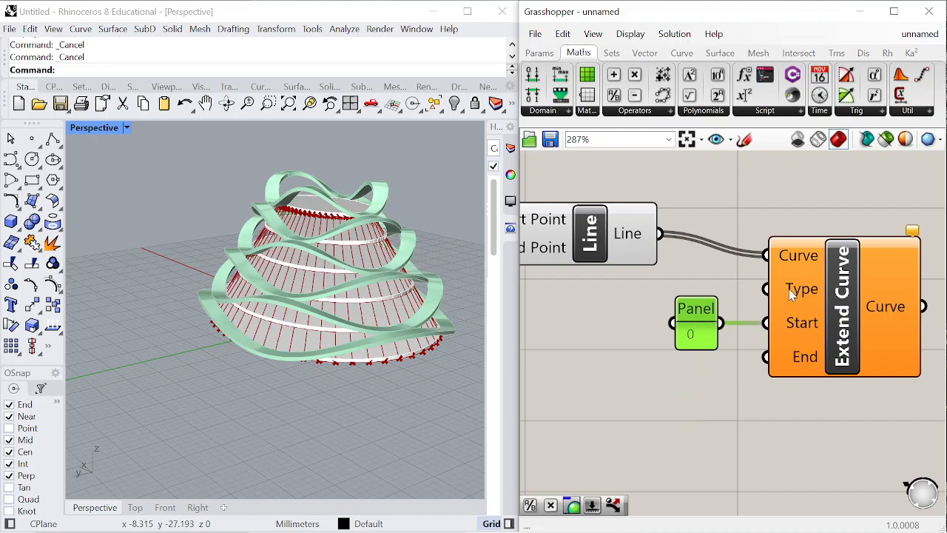
pyautogui.moveTo(791, 295)
pyautogui.doubleClick(711, 404)
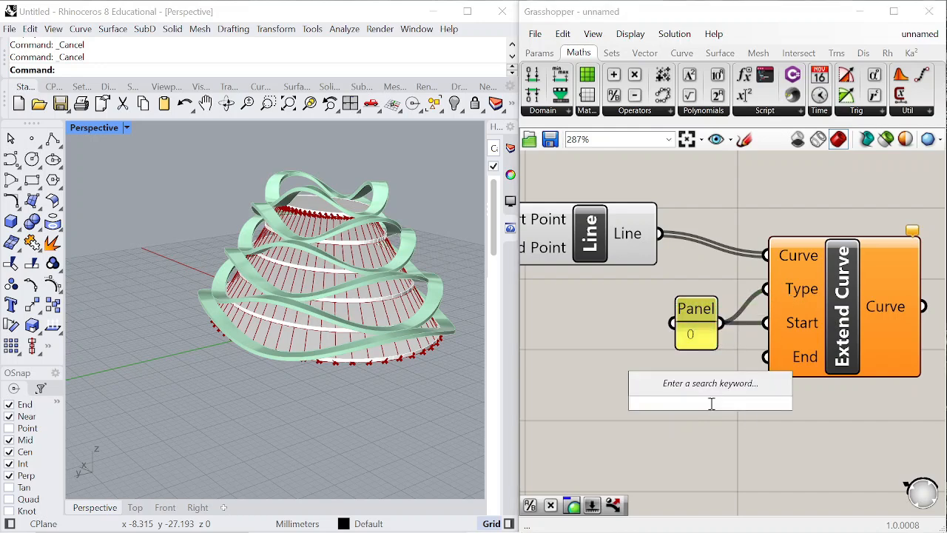
pyautogui.write('0<')
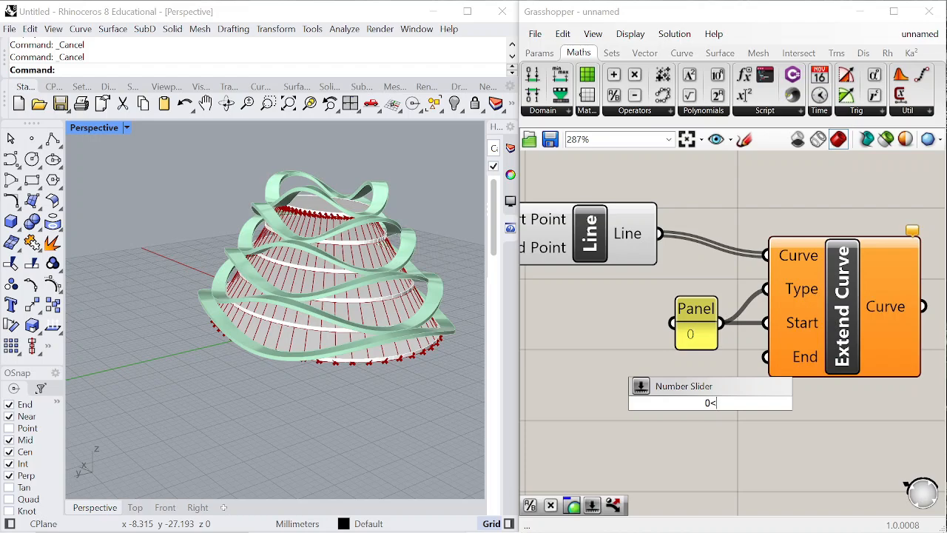
pyautogui.write('10.')
pyautogui.press('Return')
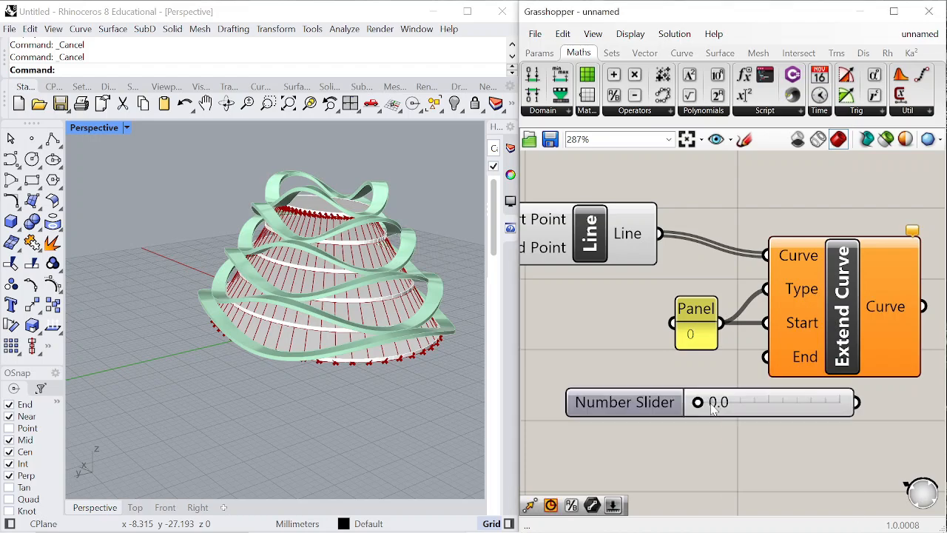
# Connect the new number slider to Extend Curve's End input and set it to 6.2
pyautogui.scroll(-5, 840, 397)
pyautogui.scroll(4, 839, 397)
pyautogui.moveTo(765, 357); pyautogui.dragTo(762, 354)
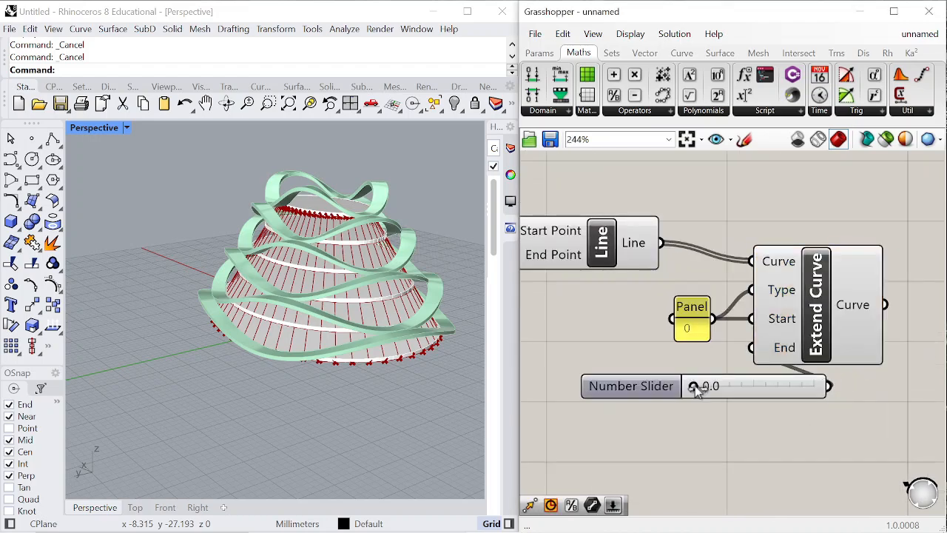
pyautogui.moveTo(693, 386); pyautogui.dragTo(762, 386)
# Spread out the slider, the 0 panel and Extend Curve to leave room for more components after Line
pyautogui.moveTo(826, 282); pyautogui.dragTo(895, 272)
pyautogui.scroll(-5, 859, 337)
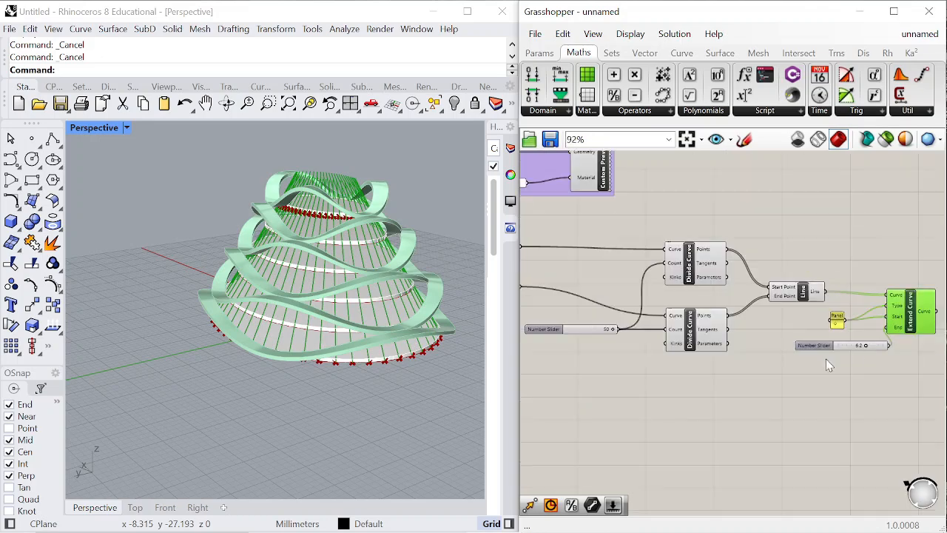
pyautogui.scroll(4, 825, 357)
pyautogui.moveTo(777, 337); pyautogui.dragTo(657, 389)
pyautogui.scroll(-3, 695, 314)
pyautogui.scroll(4, 866, 281)
pyautogui.click(892, 298)
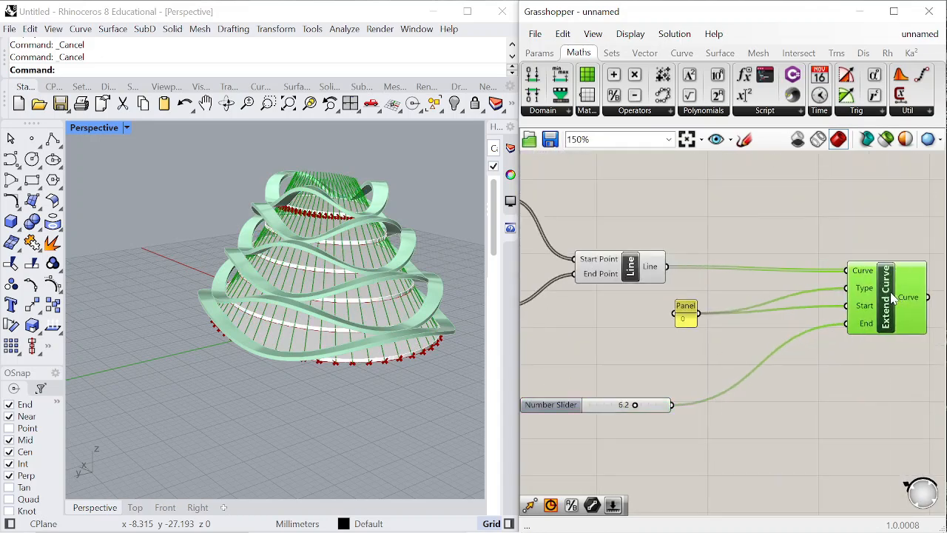
pyautogui.moveTo(693, 312); pyautogui.dragTo(799, 299)
pyautogui.scroll(-4, 736, 319)
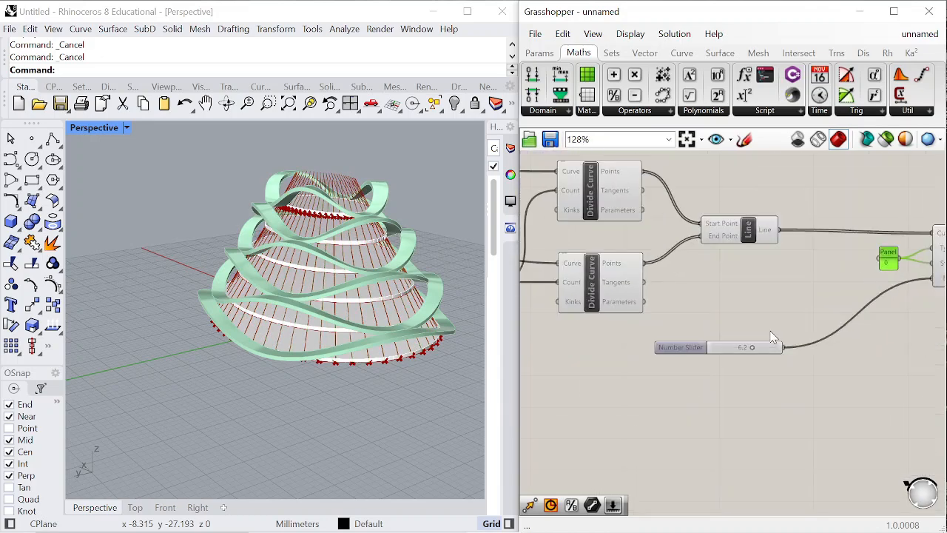
pyautogui.scroll(4, 796, 260)
pyautogui.scroll(-3, 597, 267)
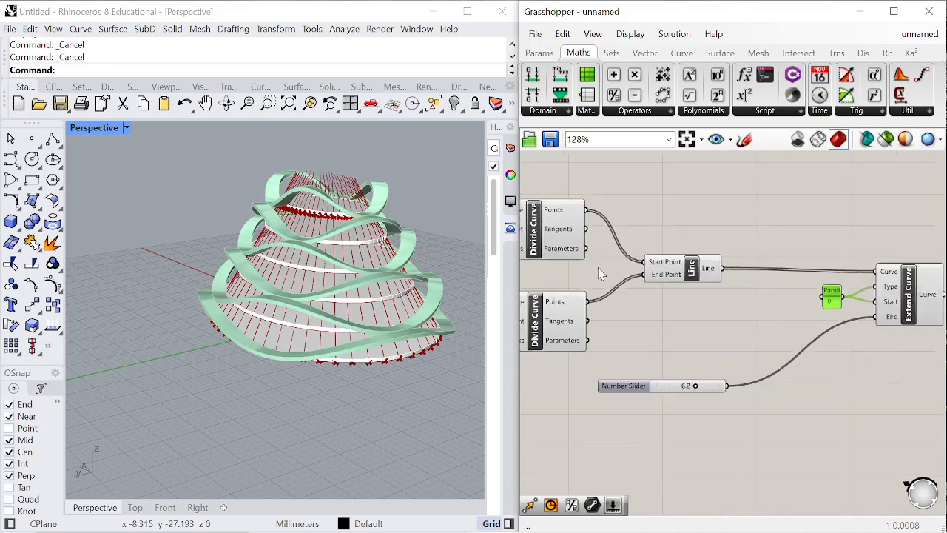
pyautogui.scroll(4, 784, 284)
pyautogui.scroll(-5, 672, 237)
pyautogui.moveTo(672, 238); pyautogui.dragTo(871, 264)
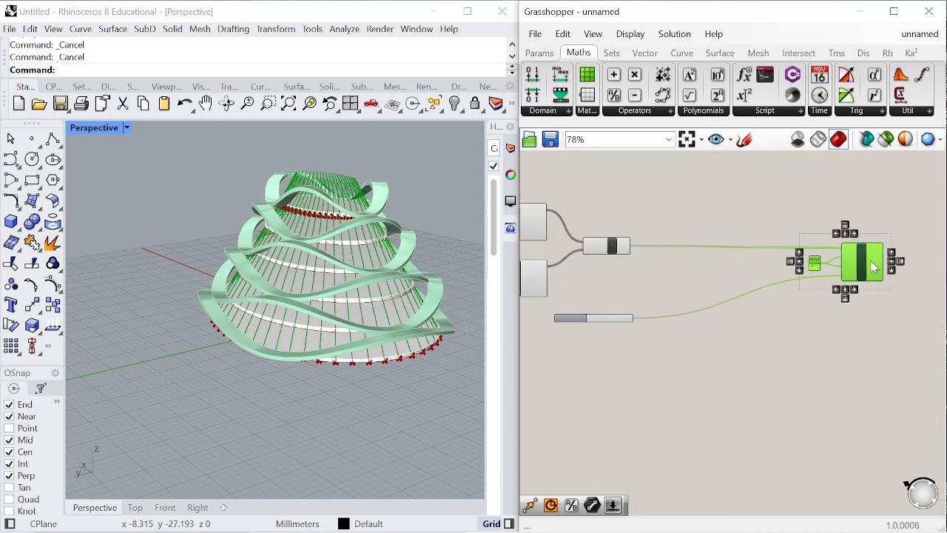
pyautogui.click(769, 277)
# Add a Range component after the Line component and connect the Line output to its Steps input
pyautogui.scroll(7, 636, 248)
pyautogui.doubleClick(669, 281)
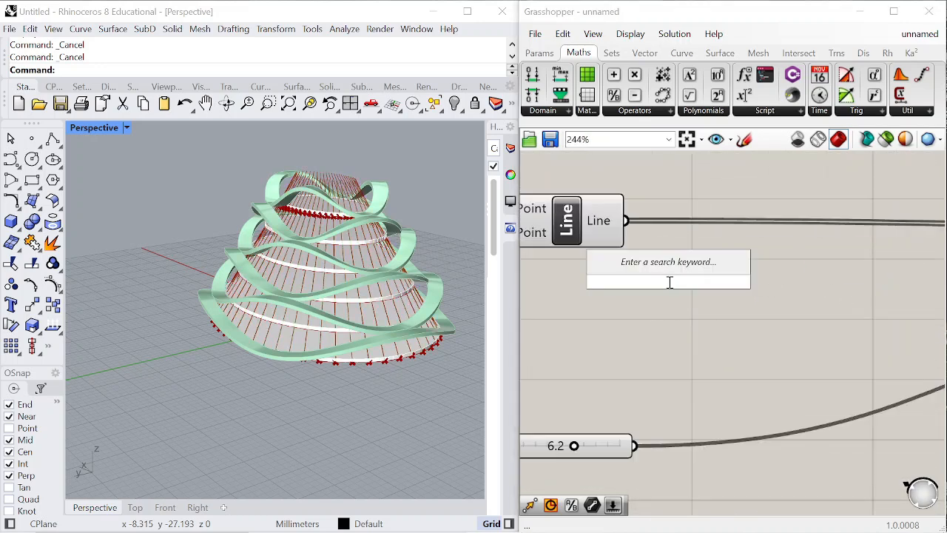
pyautogui.write('range')
pyautogui.press('Return')
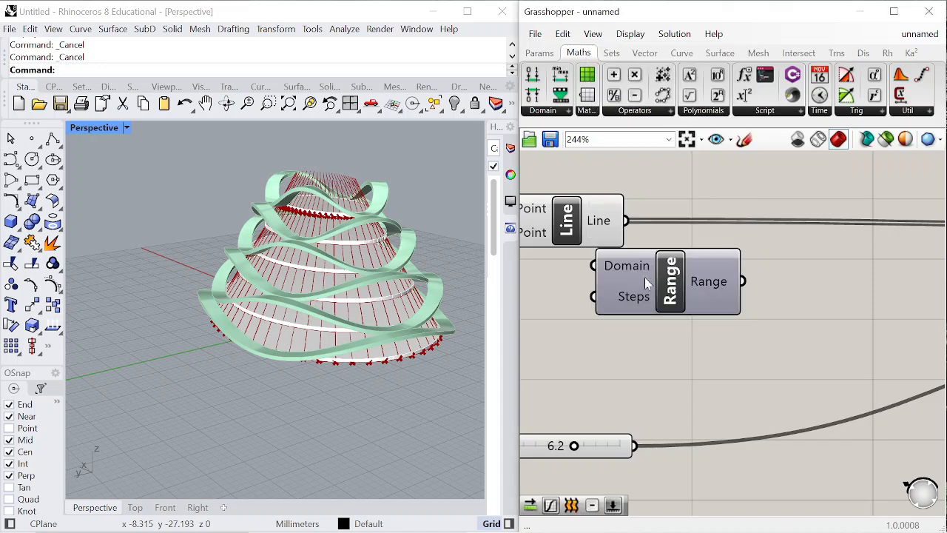
pyautogui.moveTo(642, 278); pyautogui.dragTo(802, 316)
pyautogui.moveTo(684, 270); pyautogui.dragTo(783, 337)
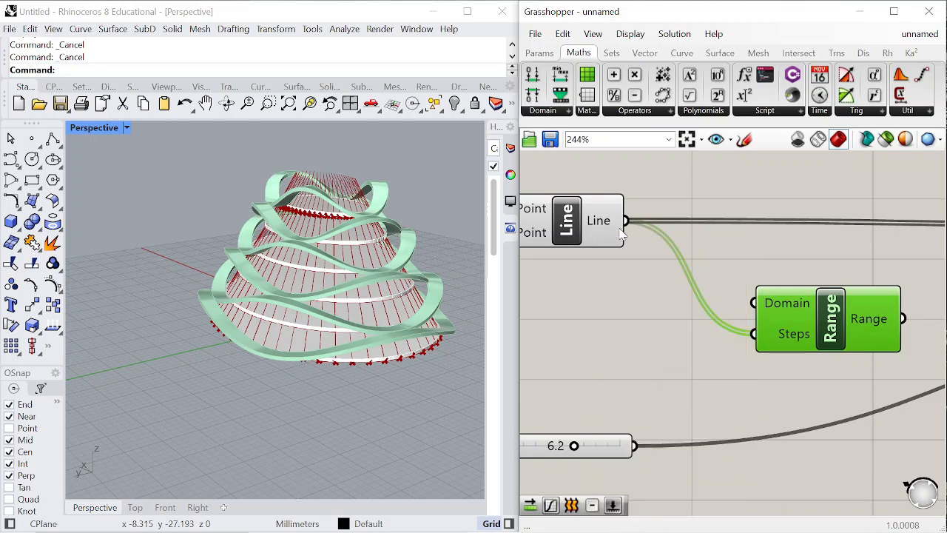
# Insert a List Length component between the Line output and Range's Steps input, and space out the two components
pyautogui.doubleClick(608, 291)
pyautogui.write('list')
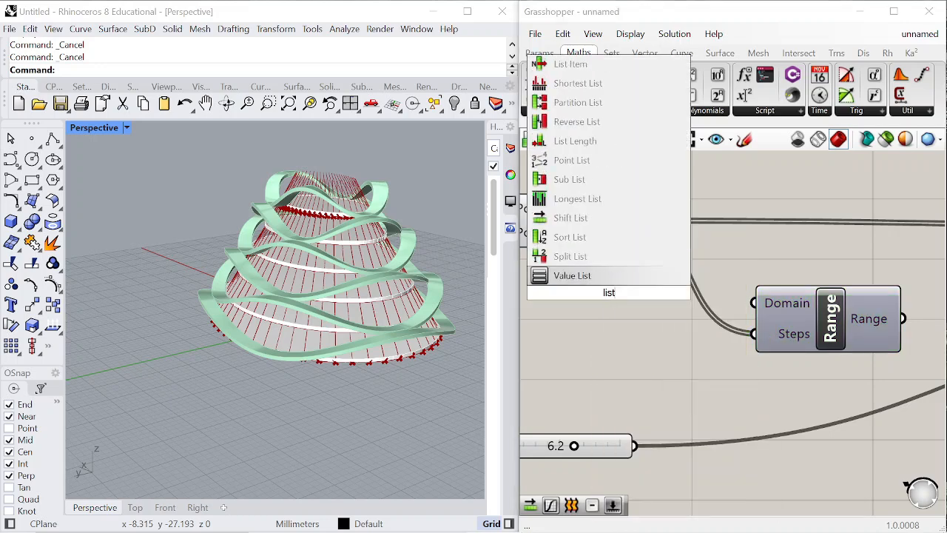
pyautogui.write(' length')
pyautogui.press('Return')
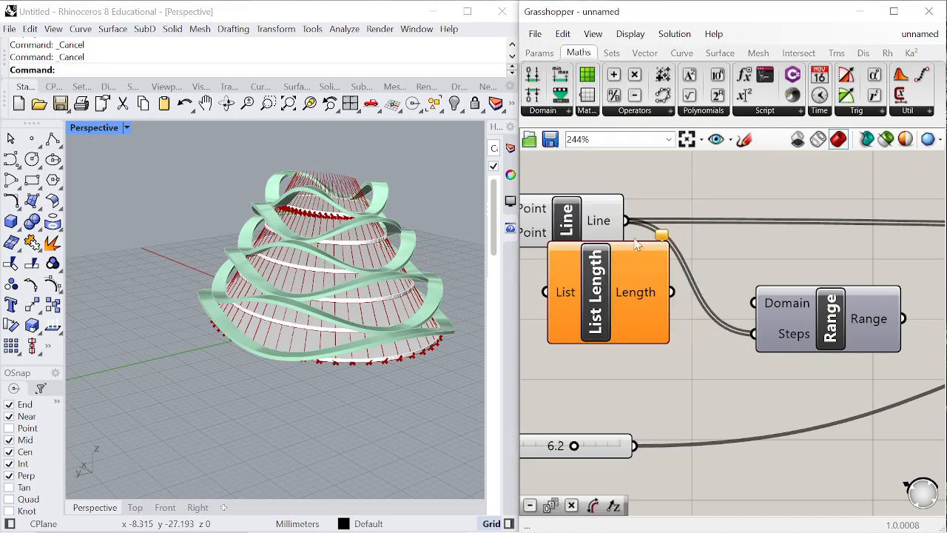
pyautogui.moveTo(671, 292); pyautogui.dragTo(753, 334)
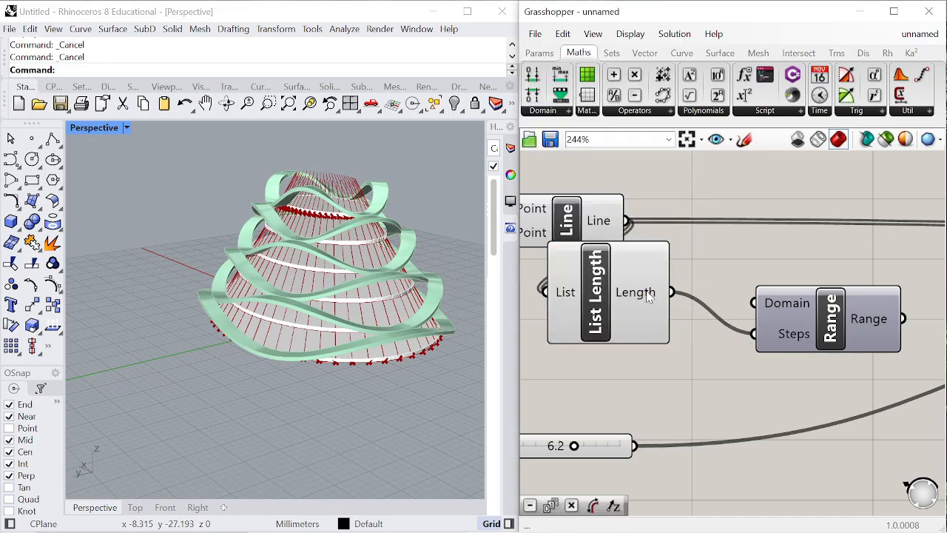
pyautogui.scroll(-3, 647, 296)
pyautogui.scroll(1, 723, 328)
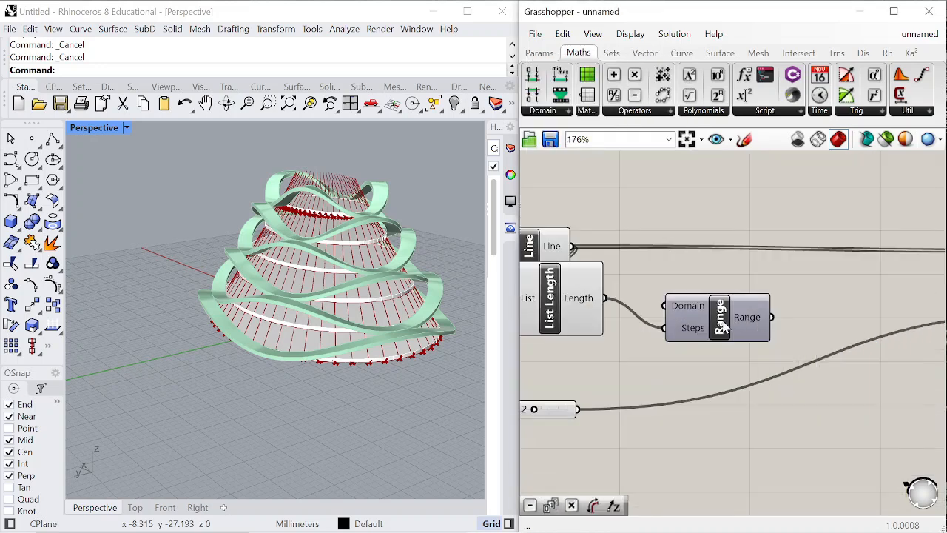
pyautogui.moveTo(724, 328); pyautogui.dragTo(834, 329)
pyautogui.moveTo(550, 296); pyautogui.dragTo(648, 309)
# Add a Subtraction component that takes 1 from the list length using a panel, and feed its result into Range's Steps
pyautogui.moveTo(828, 459); pyautogui.dragTo(804, 441)
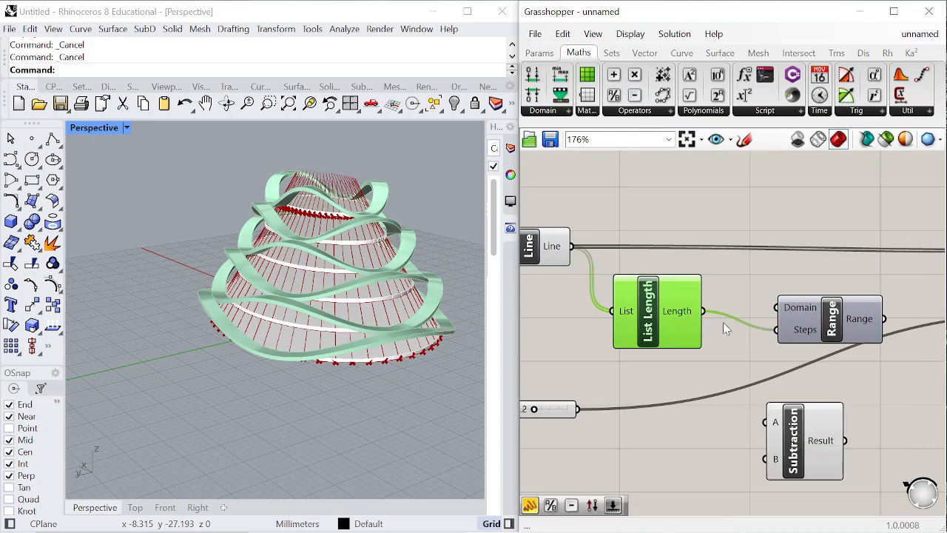
pyautogui.moveTo(747, 421); pyautogui.dragTo(765, 421)
pyautogui.doubleClick(727, 444)
pyautogui.write('panel')
pyautogui.press('Return')
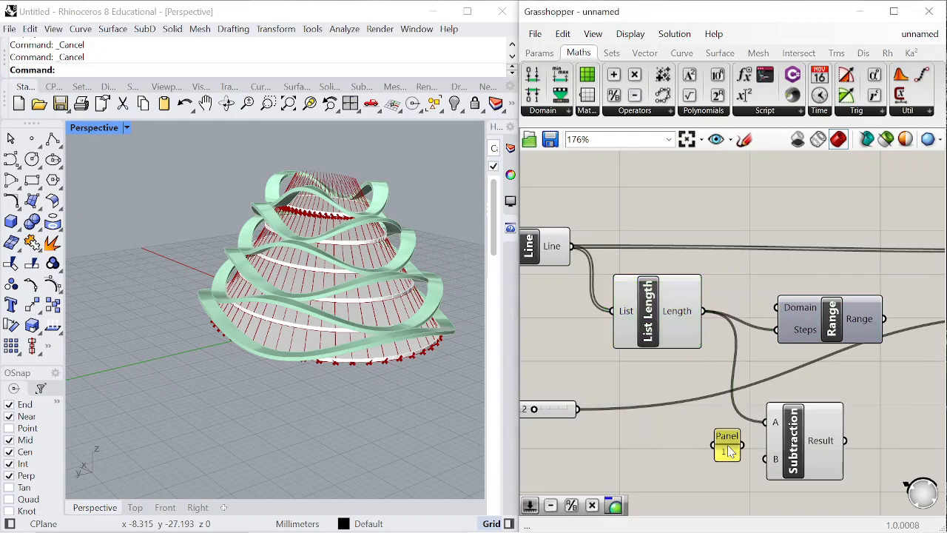
pyautogui.moveTo(844, 442); pyautogui.dragTo(777, 330)
# Shift Extend Curve and its 0 panel farther along, place Range beside Subtraction, and align the panel containing 1
pyautogui.scroll(-3, 681, 289)
pyautogui.scroll(3, 776, 308)
pyautogui.scroll(-3, 761, 296)
pyautogui.moveTo(737, 232); pyautogui.dragTo(884, 330)
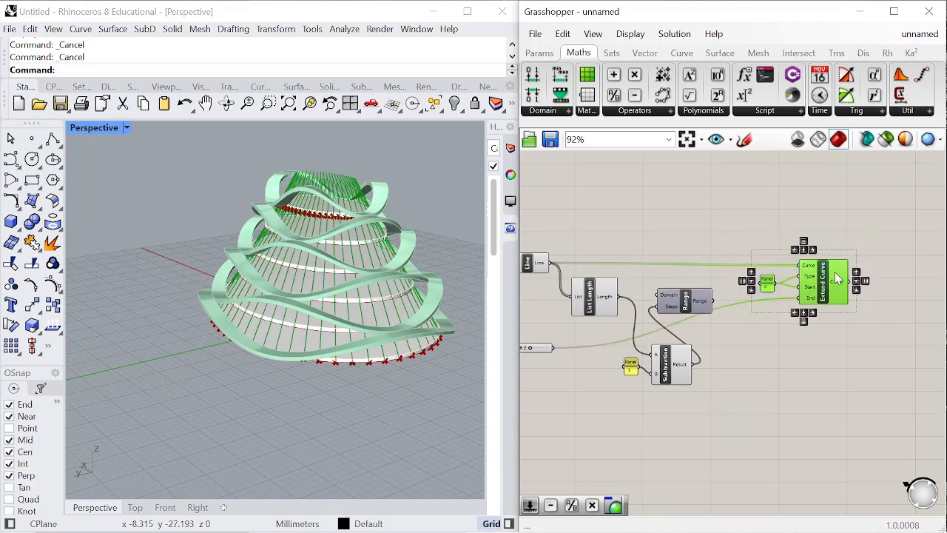
pyautogui.moveTo(823, 284); pyautogui.dragTo(889, 285)
pyautogui.moveTo(660, 311); pyautogui.dragTo(716, 374)
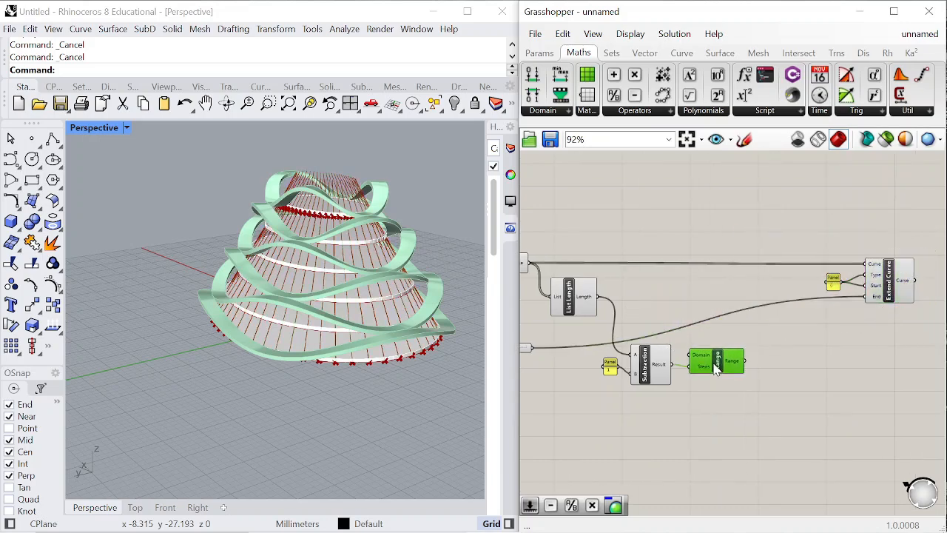
pyautogui.scroll(-3, 754, 319)
pyautogui.scroll(6, 864, 339)
pyautogui.scroll(1, 864, 339)
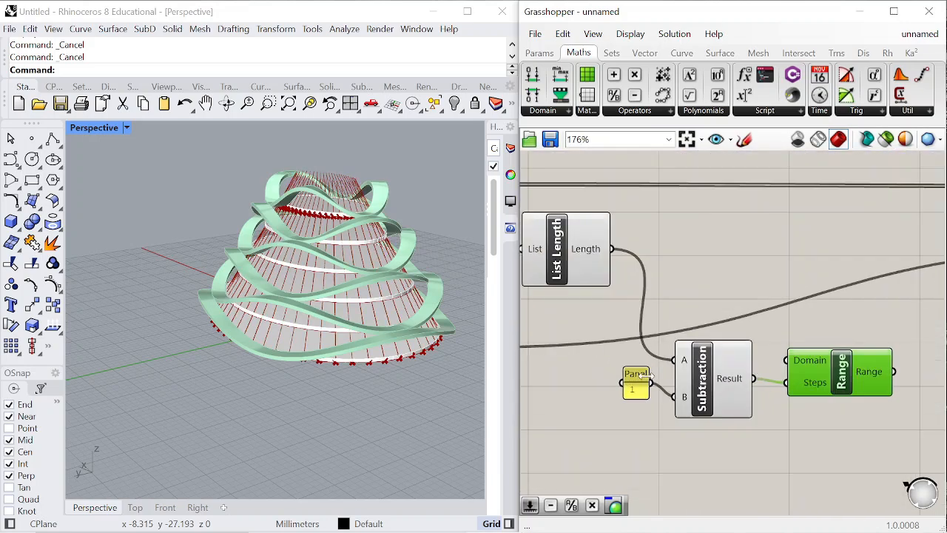
pyautogui.click(635, 392)
# Add a Graph Mapper fed by the Range output and set its graph type to Sine
pyautogui.scroll(-3, 629, 388)
pyautogui.scroll(3, 792, 366)
pyautogui.doubleClick(792, 366)
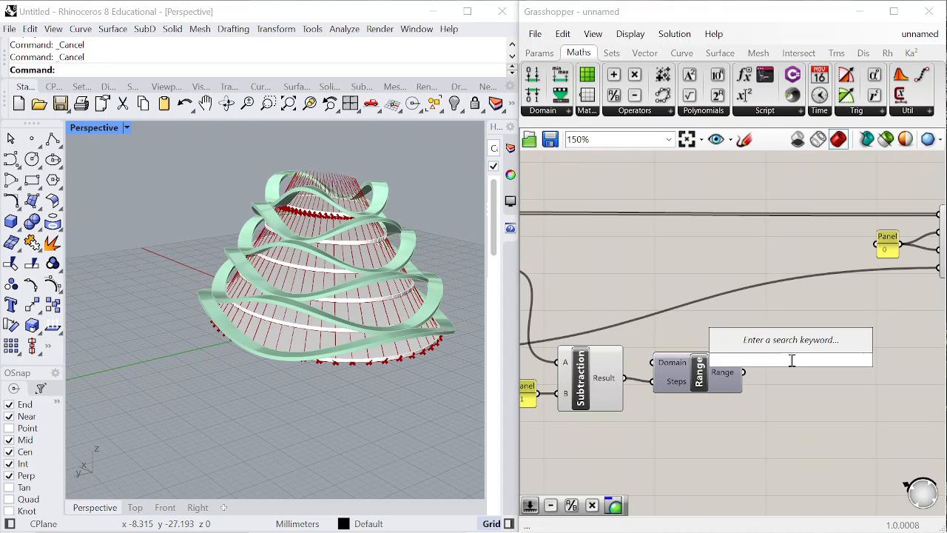
pyautogui.write('graph')
pyautogui.click(787, 343)
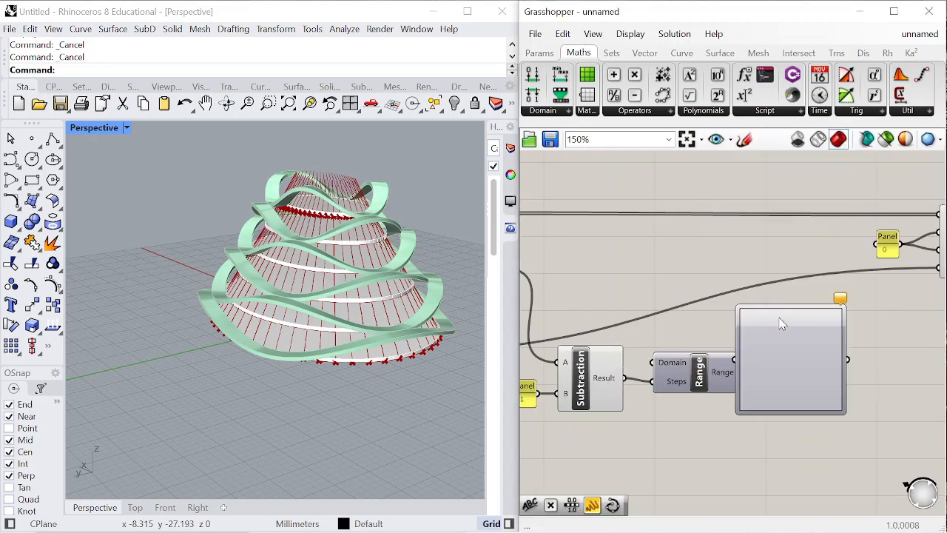
pyautogui.rightClick(816, 378)
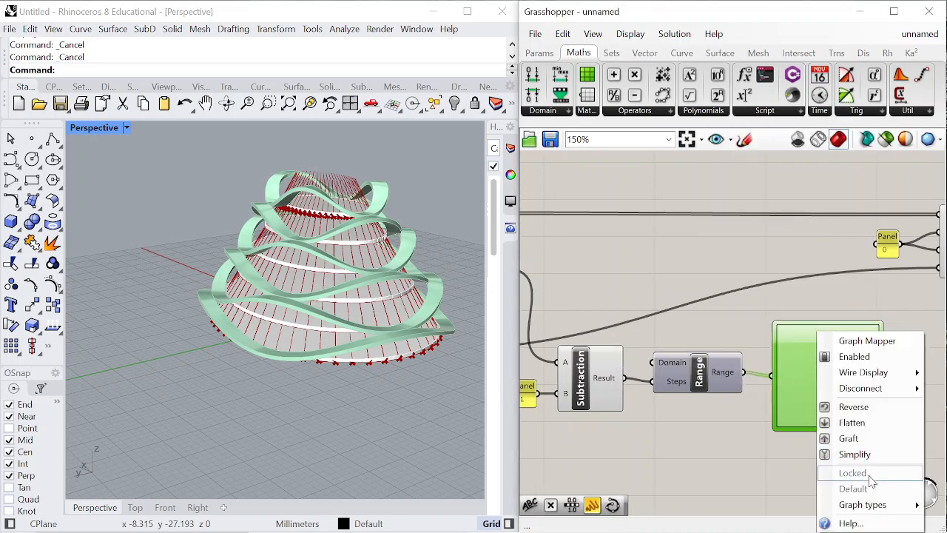
pyautogui.moveTo(862, 503)
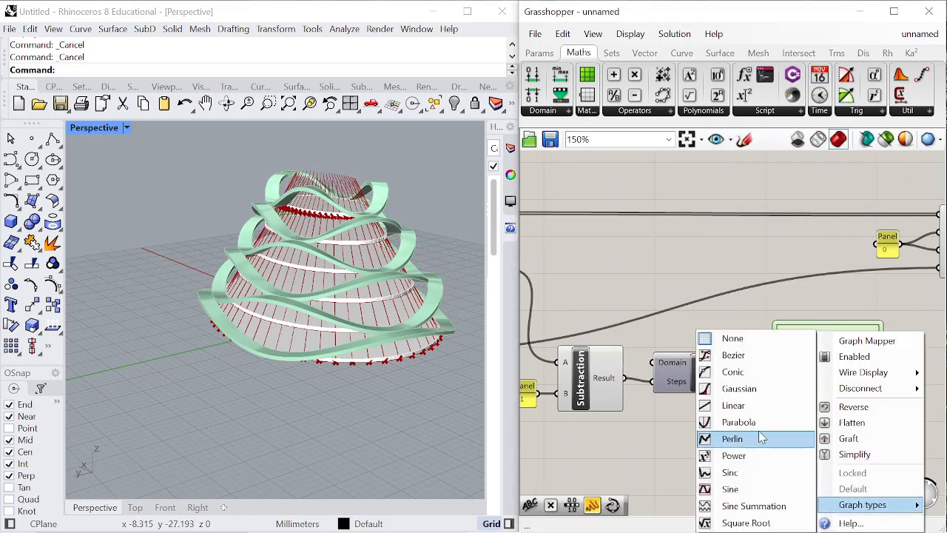
pyautogui.click(746, 488)
# Move Extend Curve and its 0 panel past the Graph Mapper, and place the extension slider just below the graph
pyautogui.scroll(-4, 780, 342)
pyautogui.scroll(2, 784, 344)
pyautogui.scroll(-5, 851, 269)
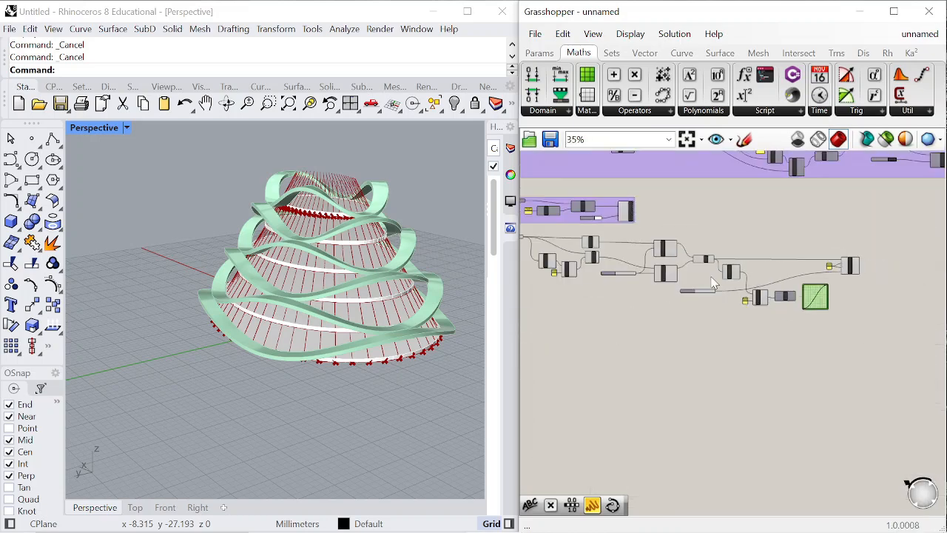
pyautogui.scroll(3, 854, 267)
pyautogui.moveTo(776, 243); pyautogui.dragTo(873, 287)
pyautogui.moveTo(836, 268); pyautogui.dragTo(884, 270)
pyautogui.scroll(2, 575, 297)
pyautogui.scroll(-2, 777, 313)
pyautogui.scroll(1, 582, 317)
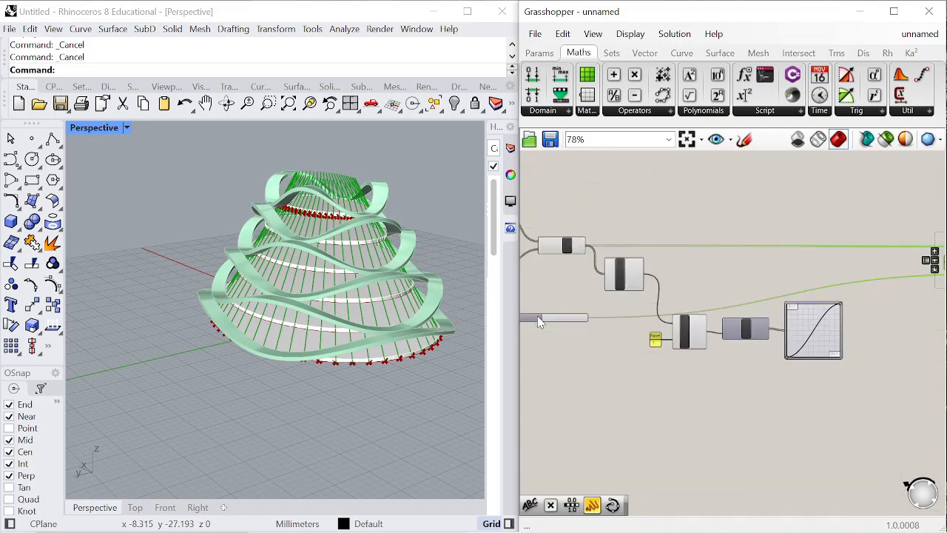
pyautogui.moveTo(538, 318); pyautogui.dragTo(832, 334)
pyautogui.scroll(-4, 787, 378)
pyautogui.scroll(4, 858, 362)
# Move the sine graph's upper handle to mid-width so the curve forms a single central peak
pyautogui.scroll(8, 784, 361)
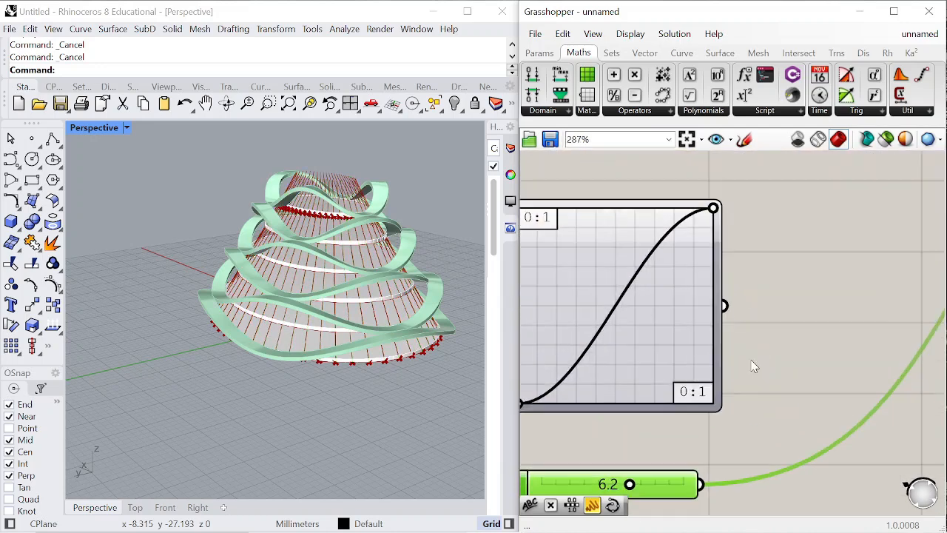
pyautogui.scroll(-3, 753, 362)
pyautogui.moveTo(728, 265); pyautogui.dragTo(669, 262)
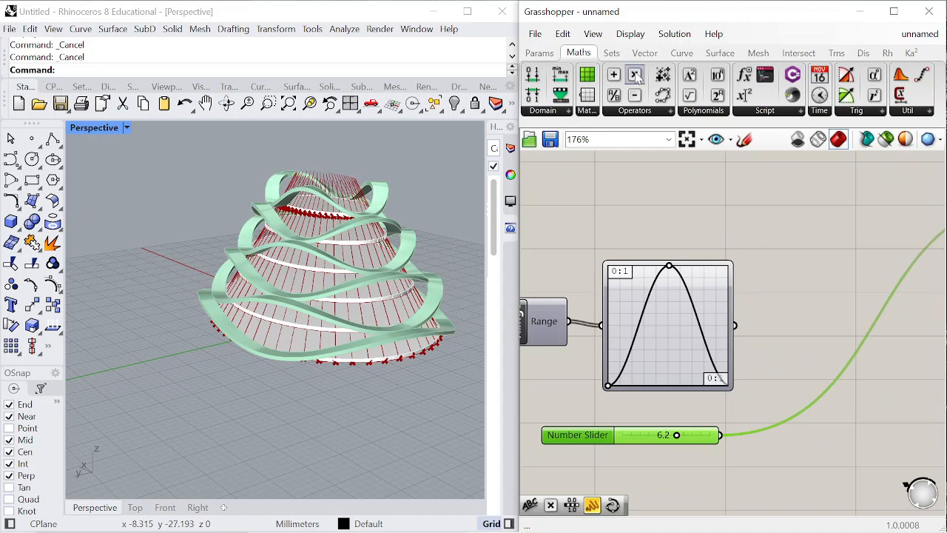
# Add a Multiplication of the Graph Mapper output by the extension slider and connect its result to Extend Curve's End
pyautogui.moveTo(829, 314); pyautogui.dragTo(828, 313)
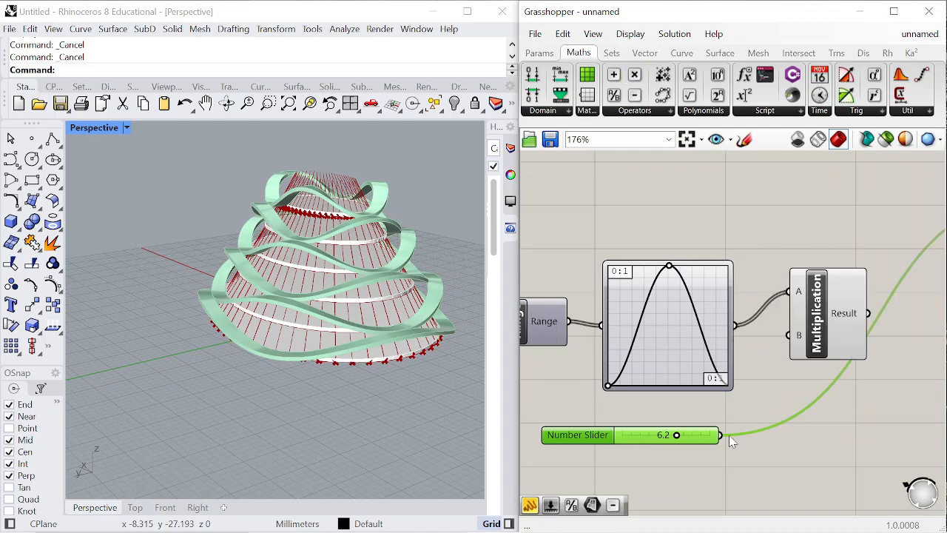
pyautogui.moveTo(807, 346); pyautogui.dragTo(792, 338)
pyautogui.scroll(-1, 680, 325)
pyautogui.moveTo(851, 314); pyautogui.dragTo(755, 335, button='right')
pyautogui.moveTo(745, 337); pyautogui.dragTo(878, 240)
pyautogui.click(721, 348)
pyautogui.scroll(-3, 710, 400)
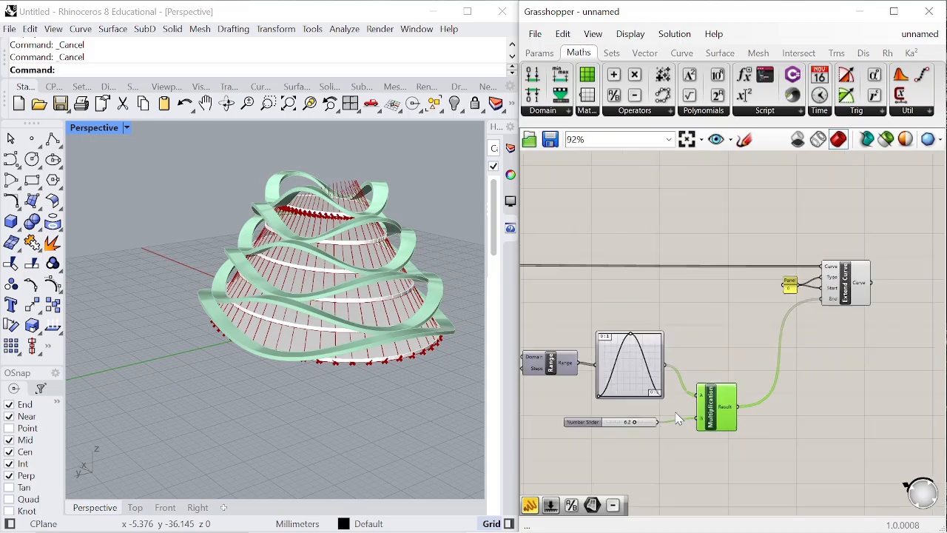
# Set the extension slider feeding the Multiplication to 10.0
pyautogui.scroll(4, 603, 415)
pyautogui.moveTo(604, 416); pyautogui.dragTo(665, 420)
pyautogui.scroll(-1, 710, 311)
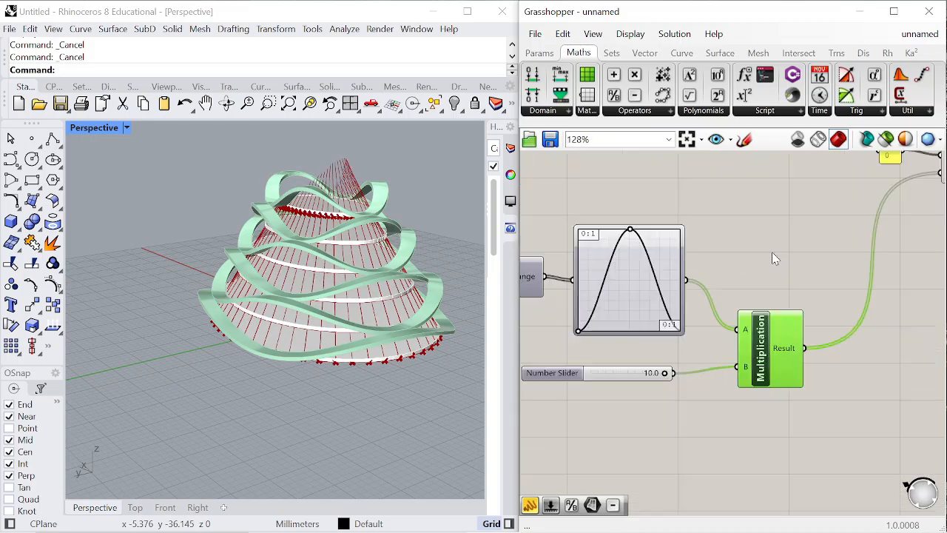
# Raise the sine graph's starting handle to about a quarter of the graph height and inspect the tower's extended lines
pyautogui.scroll(2, 570, 310)
pyautogui.moveTo(619, 352); pyautogui.dragTo(617, 299)
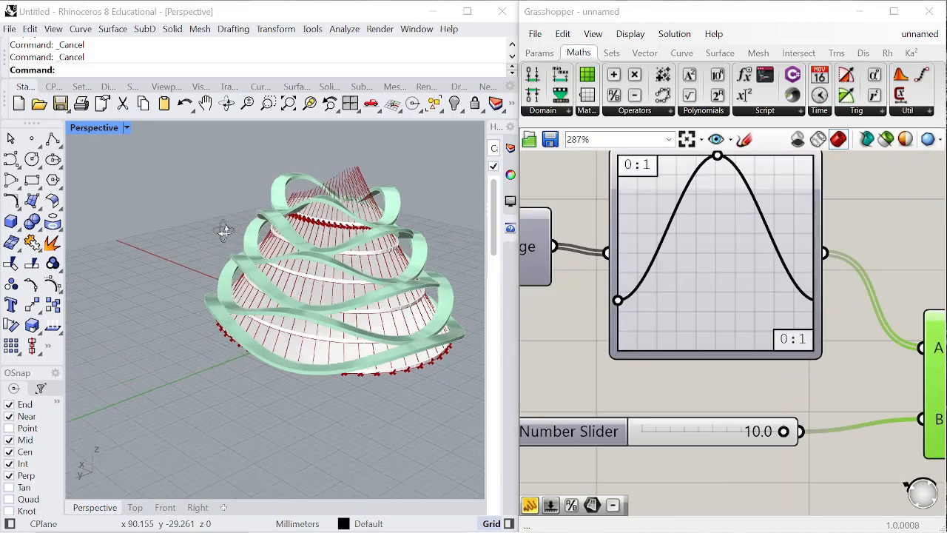
pyautogui.moveTo(224, 227); pyautogui.dragTo(355, 252, button='right')
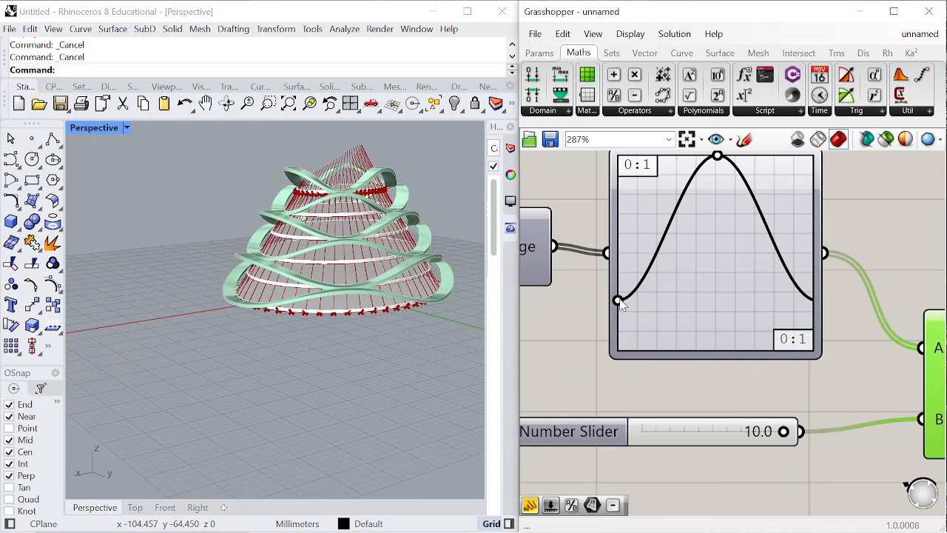
# Try the sine graph's starting handle at half height and settle it at just under a quarter of the graph height
pyautogui.moveTo(619, 298); pyautogui.dragTo(619, 250)
pyautogui.moveTo(268, 255); pyautogui.dragTo(210, 266, button='right')
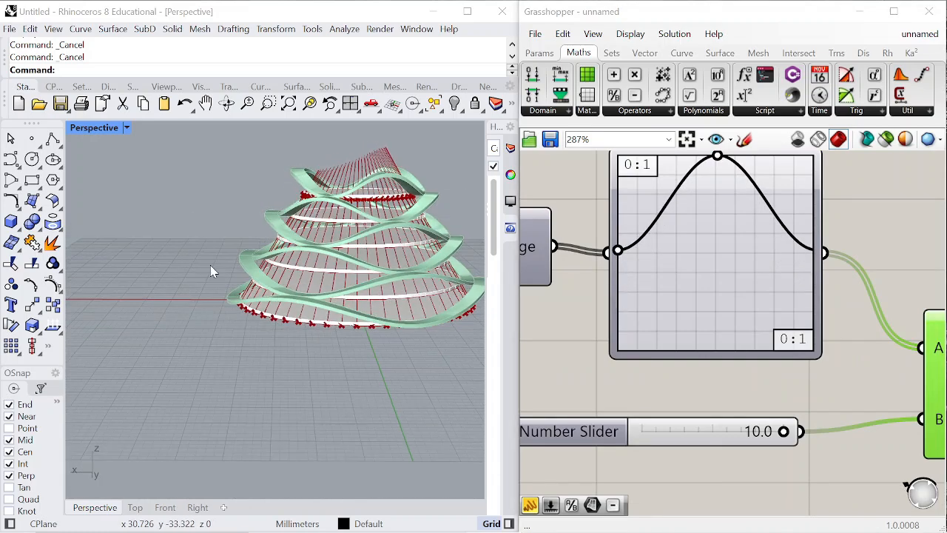
pyautogui.moveTo(304, 218)
pyautogui.mouseDown(button='right')
pyautogui.moveTo(317, 159)
pyautogui.moveTo(327, 186)
pyautogui.moveTo(324, 176)
pyautogui.moveTo(318, 222)
pyautogui.mouseUp(button='right')
pyautogui.moveTo(617, 251); pyautogui.dragTo(618, 307)
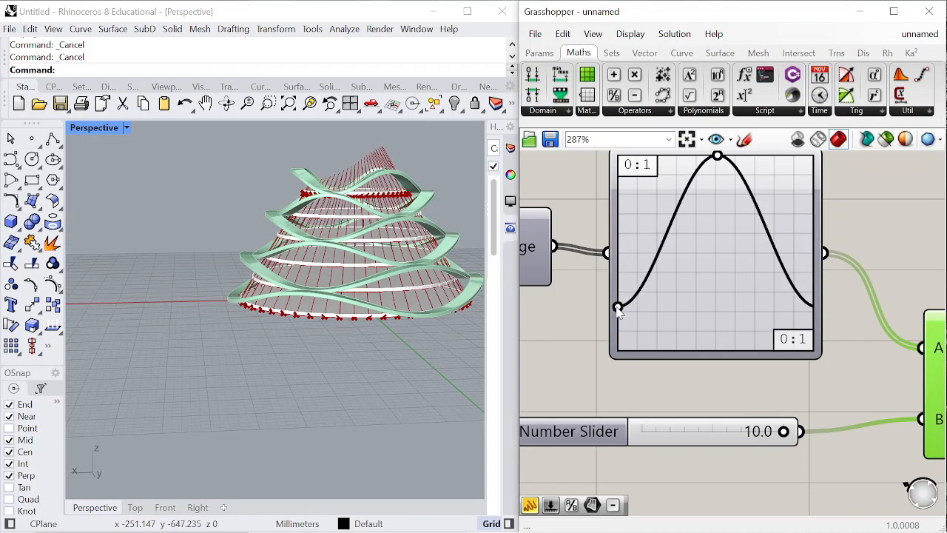
pyautogui.moveTo(457, 255); pyautogui.dragTo(373, 173, button='right')
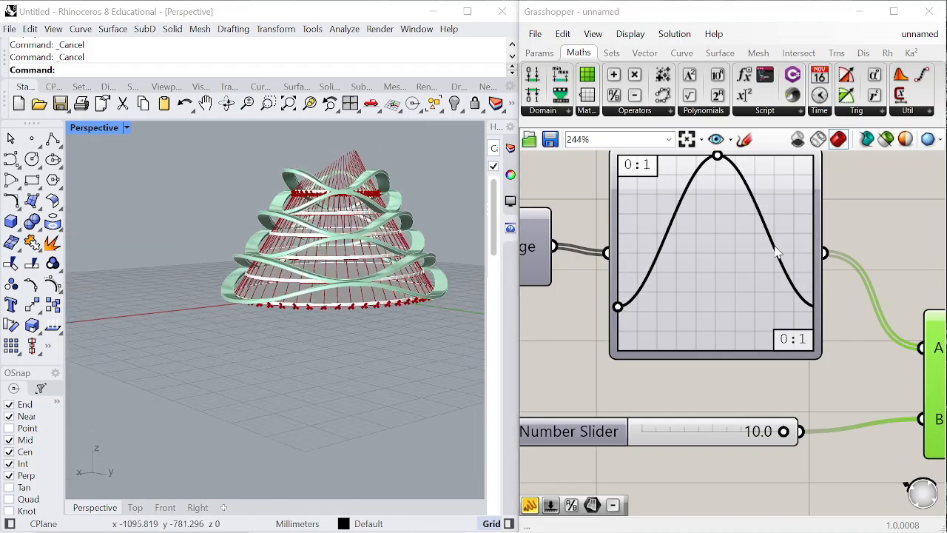
# Turn off the preview of the structural-line components leading up to Extend Curve
pyautogui.scroll(-6, 740, 259)
pyautogui.scroll(-3, 740, 258)
pyautogui.moveTo(742, 300); pyautogui.dragTo(592, 212)
pyautogui.rightClick(782, 210)
pyautogui.click(826, 240)
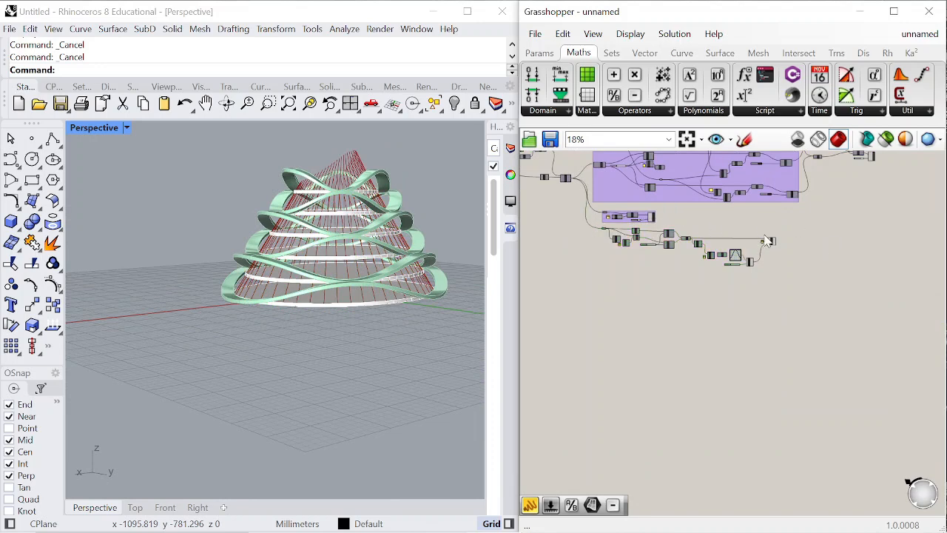
# Add a Pipe component and connect Extend Curve's Curve output to its Curve input
pyautogui.scroll(10, 821, 247)
pyautogui.doubleClick(854, 283)
pyautogui.write('pipe')
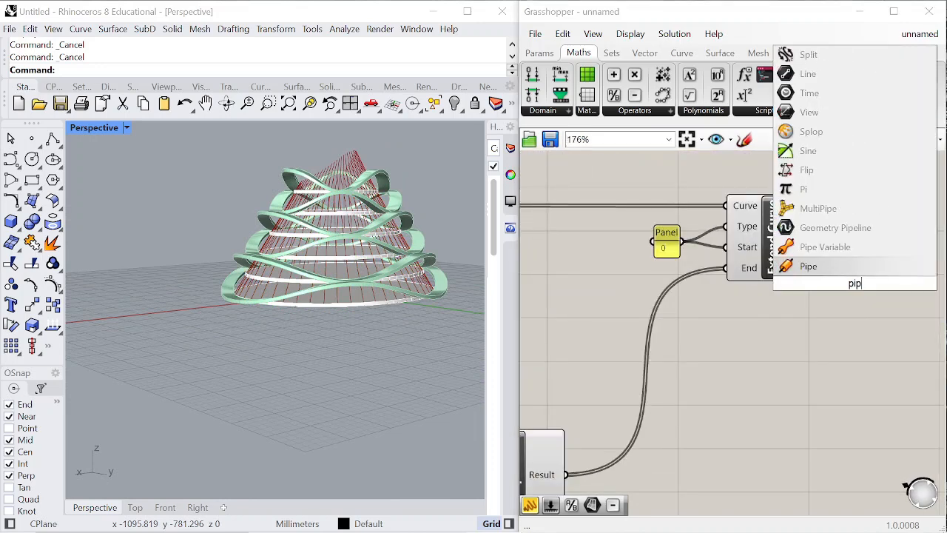
pyautogui.click(813, 264)
pyautogui.scroll(-3, 798, 261)
pyautogui.moveTo(818, 256); pyautogui.dragTo(876, 318)
pyautogui.scroll(3, 808, 262)
# Add a Panel containing 0.2 and connect it to the Pipe's Radius input
pyautogui.doubleClick(770, 344)
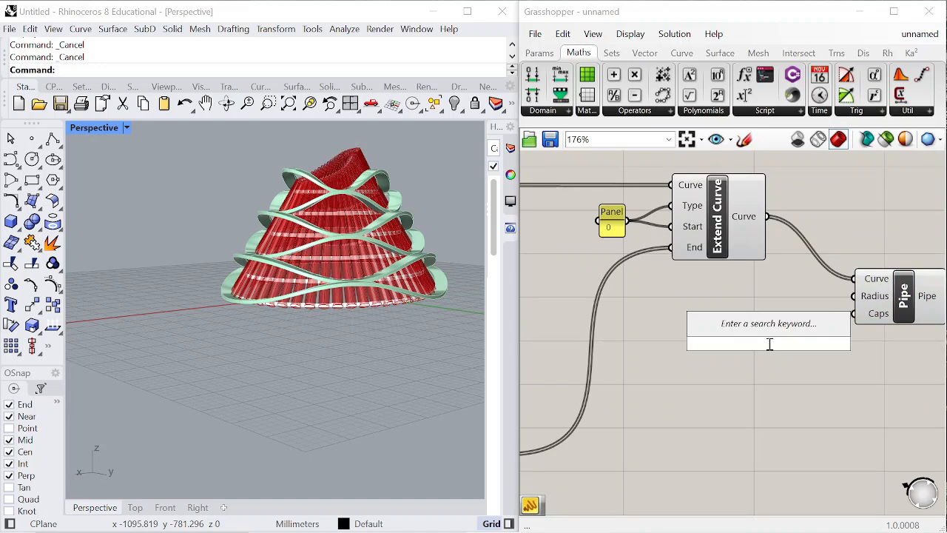
pyautogui.write('Panel')
pyautogui.press('Return')
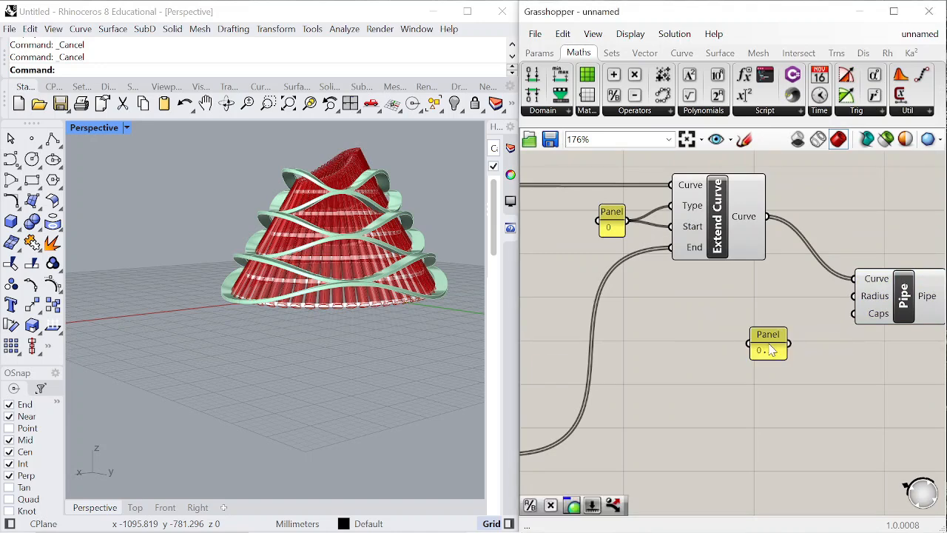
pyautogui.scroll(2, 799, 348)
pyautogui.moveTo(880, 281); pyautogui.dragTo(879, 281)
pyautogui.moveTo(738, 346); pyautogui.dragTo(796, 293)
# Turn off the preview of the Extend Curve component
pyautogui.click(672, 207)
pyautogui.rightClick(661, 280)
pyautogui.click(693, 304)
pyautogui.scroll(-4, 614, 317)
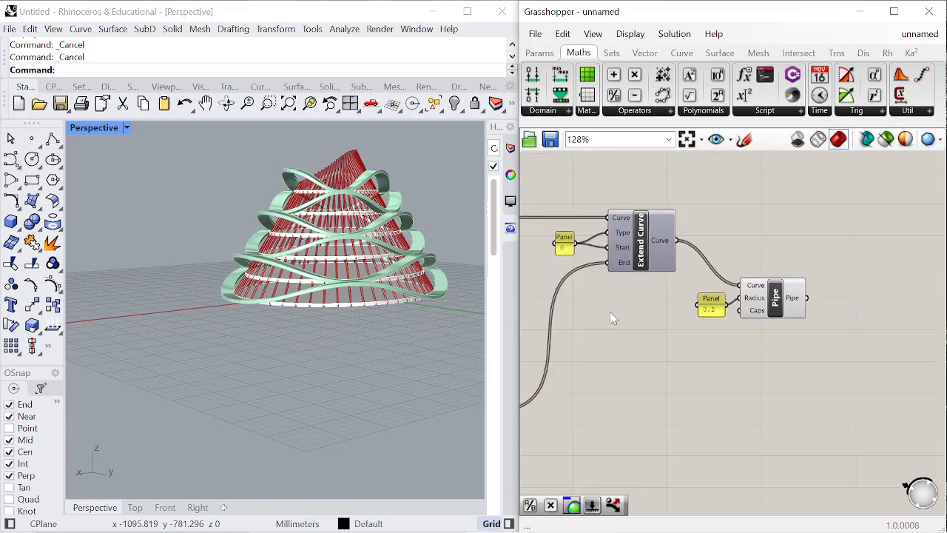
# Add a Custom Preview component and connect the Pipe output to its Geometry input
pyautogui.scroll(4, 851, 304)
pyautogui.doubleClick(844, 306)
pyautogui.write('previ')
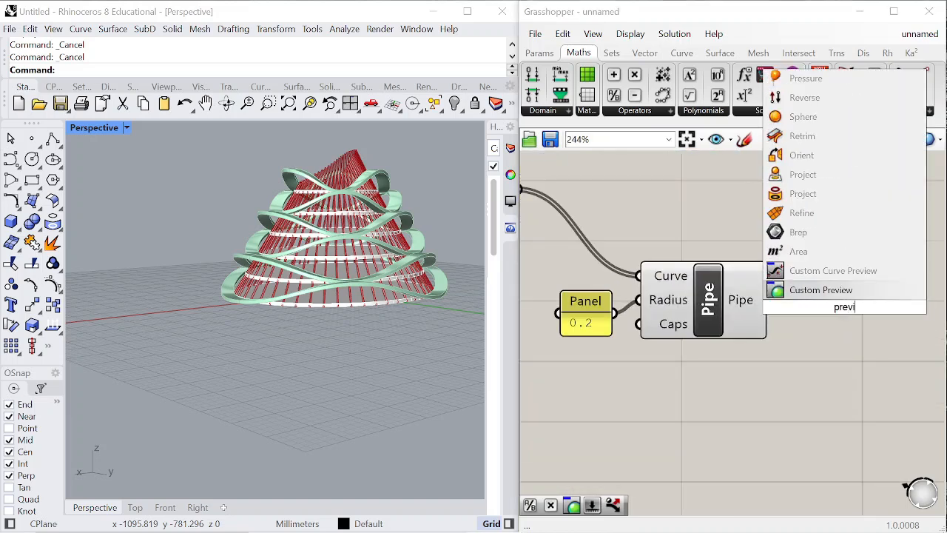
pyautogui.click(813, 296)
pyautogui.moveTo(794, 275); pyautogui.dragTo(795, 274)
pyautogui.moveTo(806, 343); pyautogui.dragTo(834, 371)
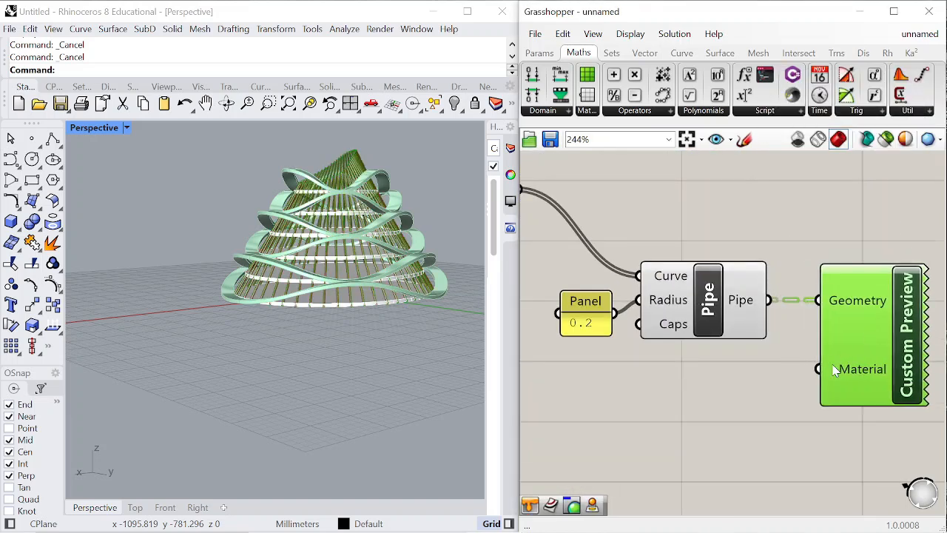
# Add a Colour Swatch connected to the Custom Preview's Material input and turn off the Pipe component's own preview
pyautogui.doubleClick(689, 460)
pyautogui.write('swat')
pyautogui.press('Return')
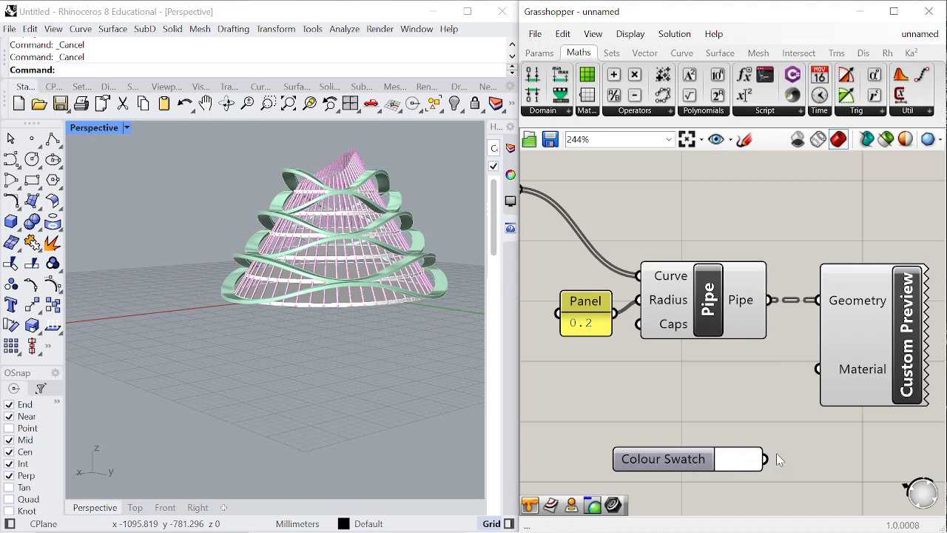
pyautogui.moveTo(806, 416); pyautogui.dragTo(817, 368)
pyautogui.rightClick(707, 299)
pyautogui.click(740, 188)
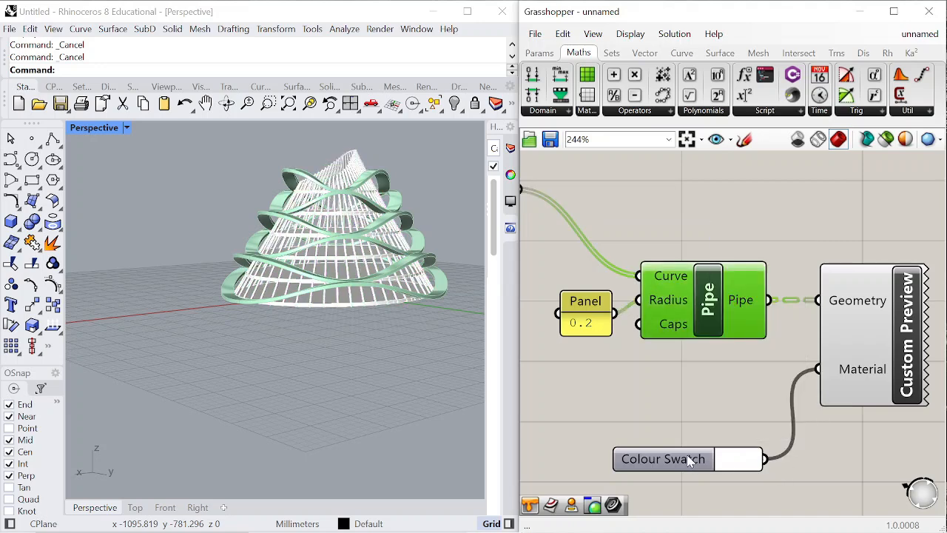
# Move the Colour Swatch up beneath the Pipe and set it to an olive green of about hue 78°, saturation 75, value 69
pyautogui.moveTo(729, 462); pyautogui.dragTo(750, 388)
pyautogui.click(750, 389)
pyautogui.moveTo(878, 432)
pyautogui.mouseDown()
pyautogui.moveTo(901, 420)
pyautogui.moveTo(882, 423)
pyautogui.mouseUp()
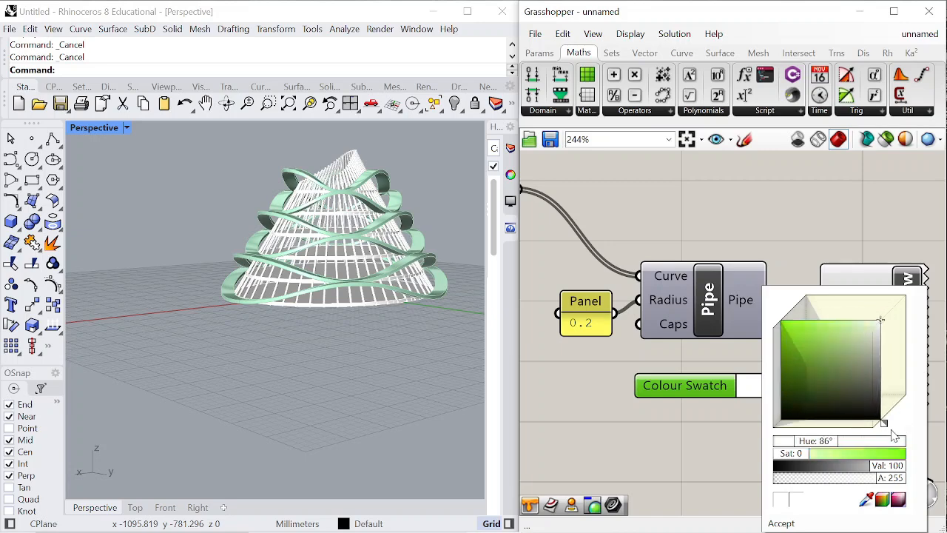
pyautogui.moveTo(881, 334); pyautogui.dragTo(806, 358)
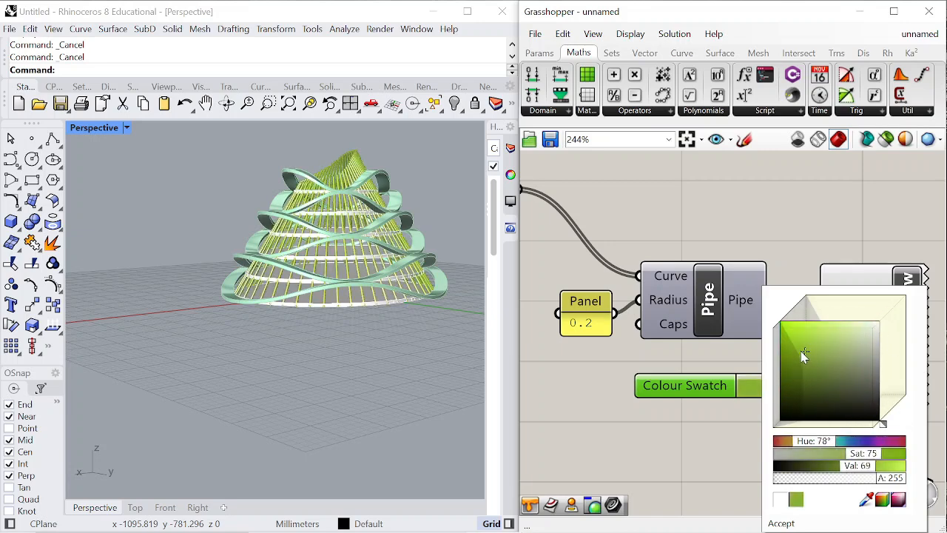
pyautogui.click(765, 226)
# Examine the green-piped tower from several sides and distances
pyautogui.scroll(-10, 764, 226)
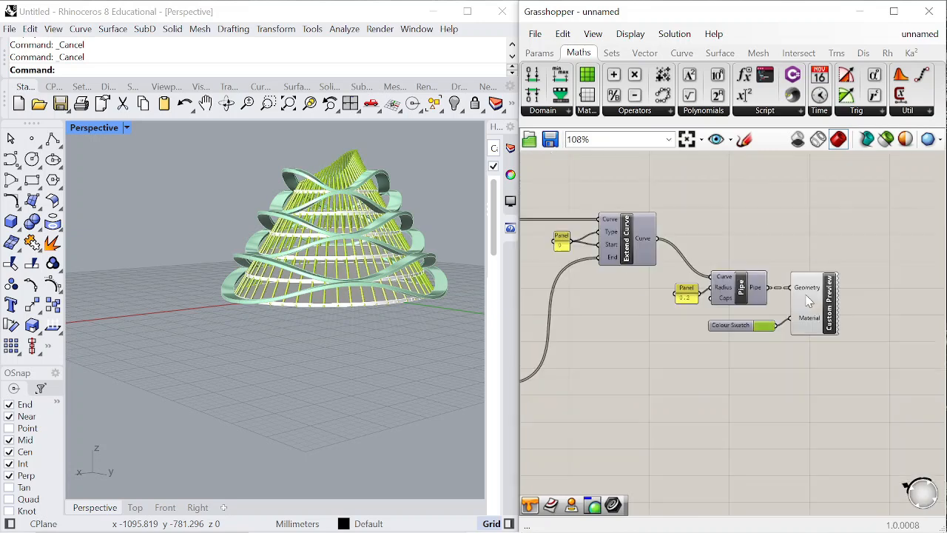
pyautogui.scroll(3, 817, 325)
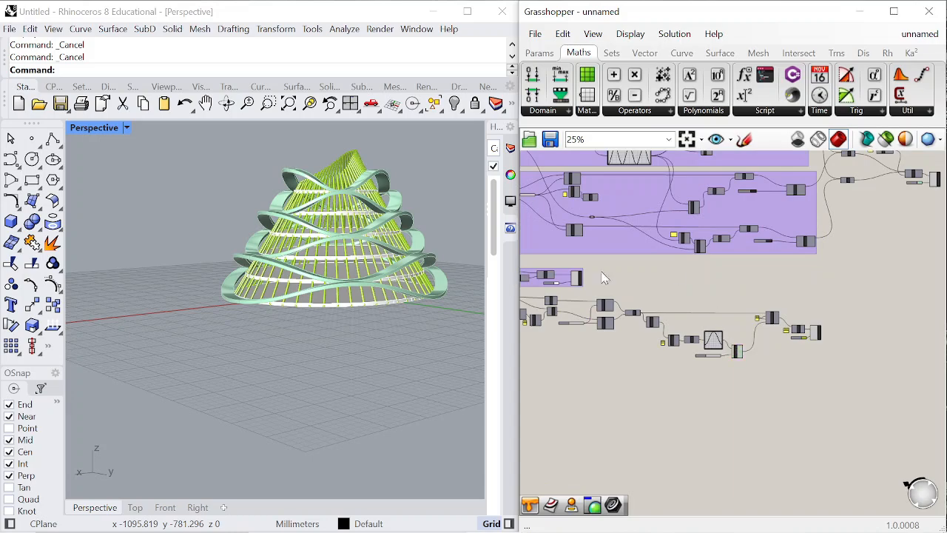
pyautogui.moveTo(344, 285)
pyautogui.mouseDown(button='right')
pyautogui.moveTo(291, 277)
pyautogui.moveTo(344, 289)
pyautogui.mouseUp(button='right')
pyautogui.scroll(-5, 296, 274)
pyautogui.scroll(9, 296, 274)
pyautogui.scroll(-4, 311, 279)
pyautogui.scroll(-6, 444, 304)
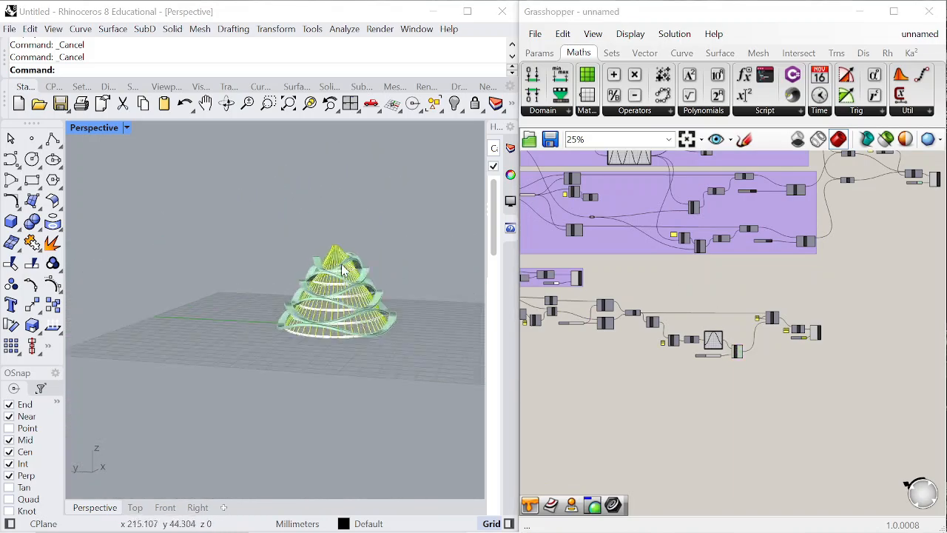
pyautogui.scroll(9, 343, 269)
pyautogui.moveTo(370, 324); pyautogui.dragTo(334, 307, button='right')
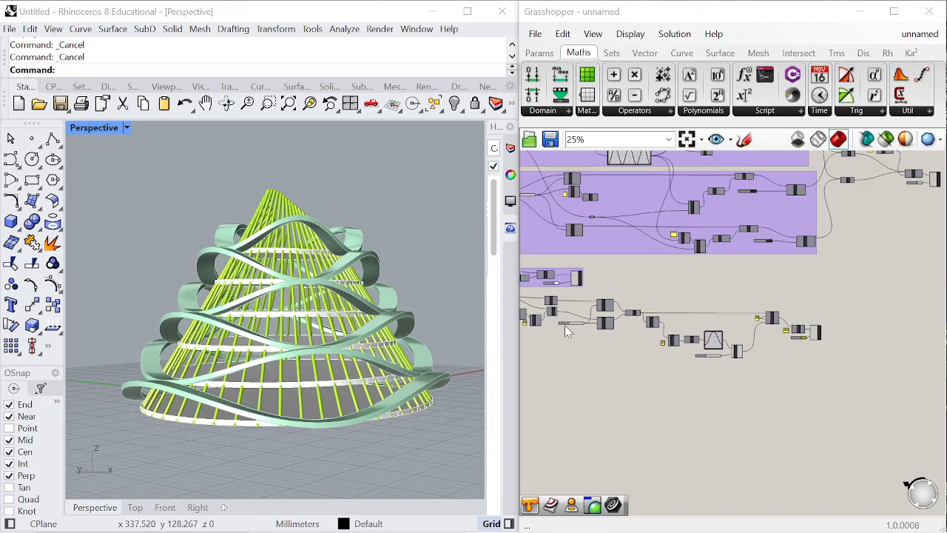
# Set the Ellipse's Radius 1 slider to 19 and its Radius 2 slider to 9
pyautogui.scroll(-4, 638, 267)
pyautogui.scroll(10, 638, 268)
pyautogui.scroll(2, 638, 267)
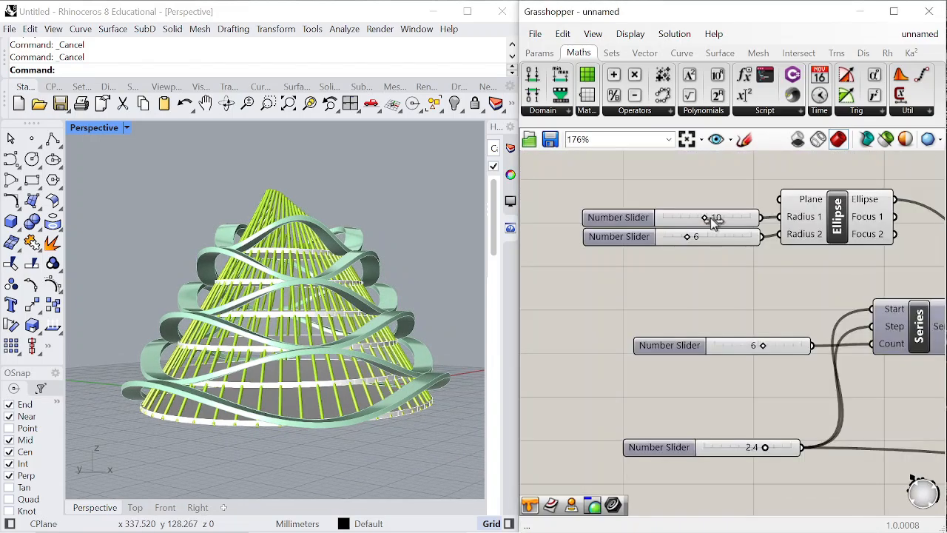
pyautogui.moveTo(710, 218); pyautogui.dragTo(751, 222)
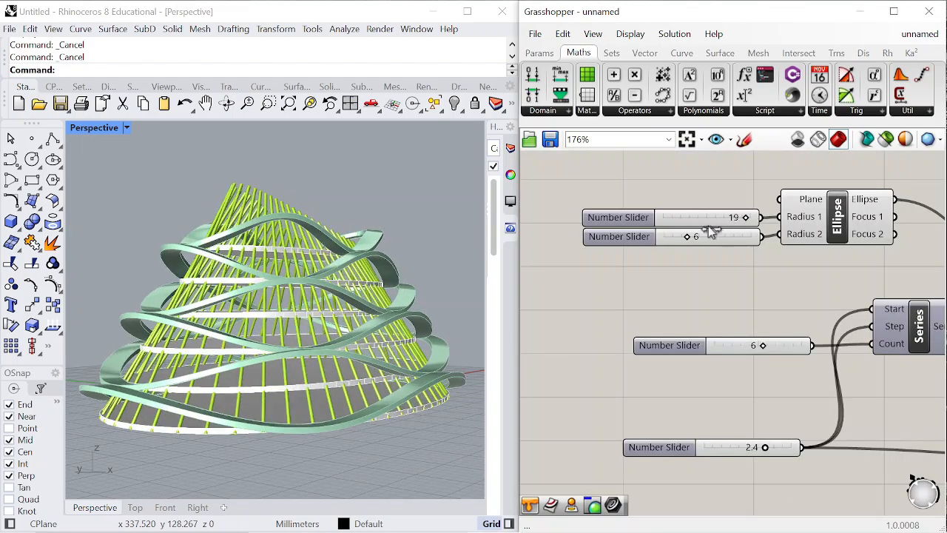
pyautogui.scroll(-4, 408, 290)
pyautogui.moveTo(369, 307); pyautogui.dragTo(231, 313, button='right')
pyautogui.scroll(1, 688, 235)
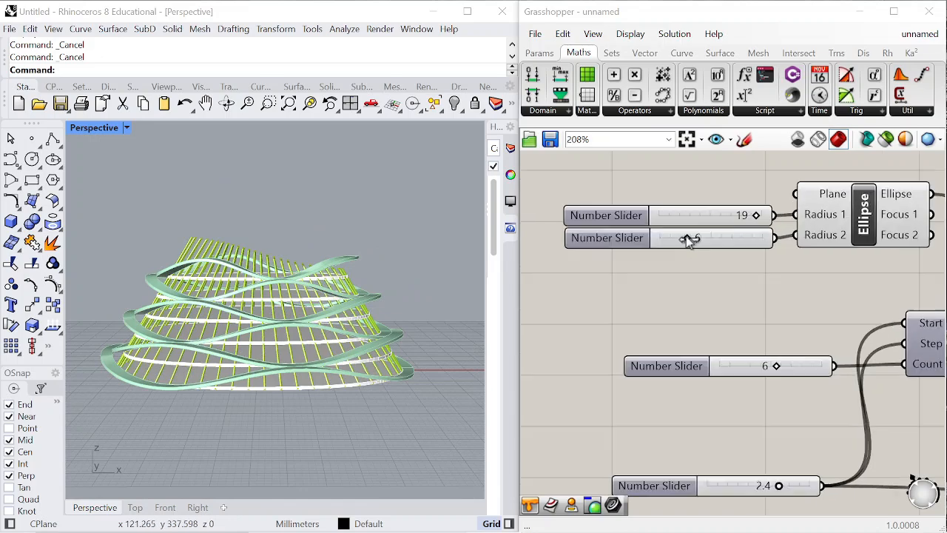
pyautogui.moveTo(700, 236); pyautogui.dragTo(704, 238)
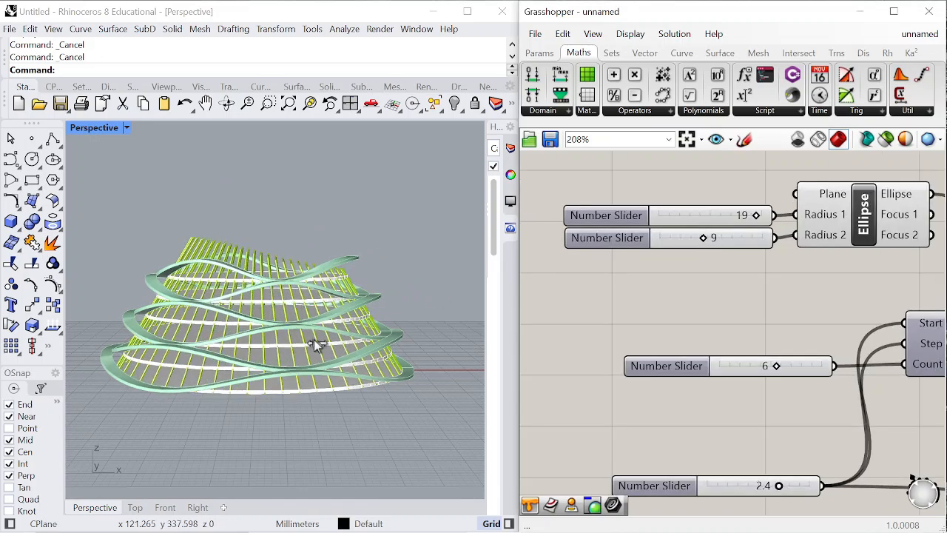
# Set the slider feeding the offset Series' Start and Step to 2.6, leaving the Count slider at 6
pyautogui.moveTo(314, 338); pyautogui.dragTo(444, 351, button='right')
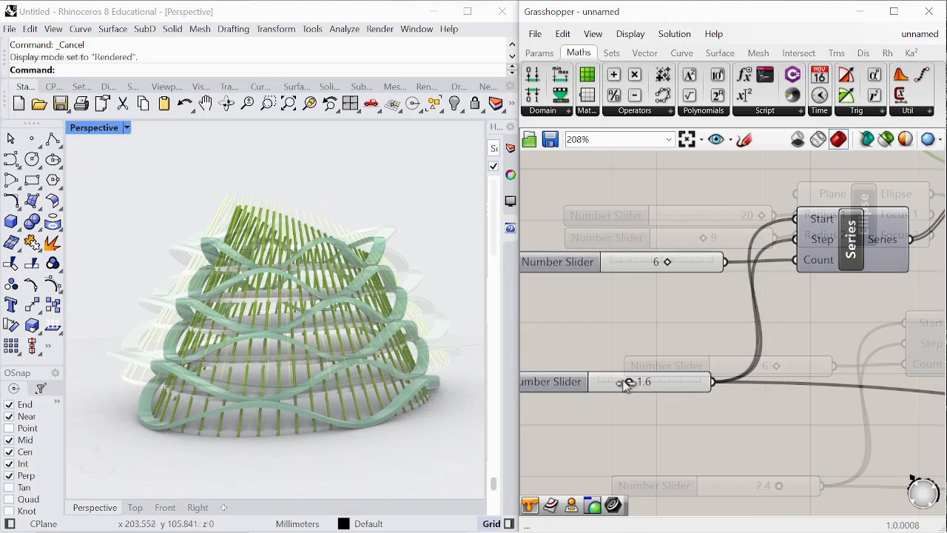
pyautogui.moveTo(655, 384); pyautogui.dragTo(680, 382)
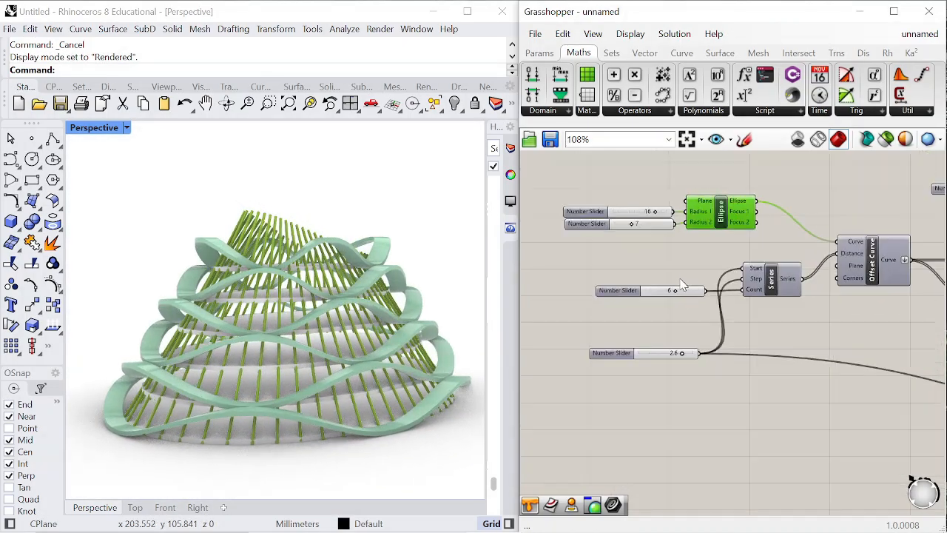
pyautogui.moveTo(712, 323)
pyautogui.mouseDown()
pyautogui.moveTo(678, 322)
pyautogui.moveTo(697, 323)
pyautogui.mouseUp()
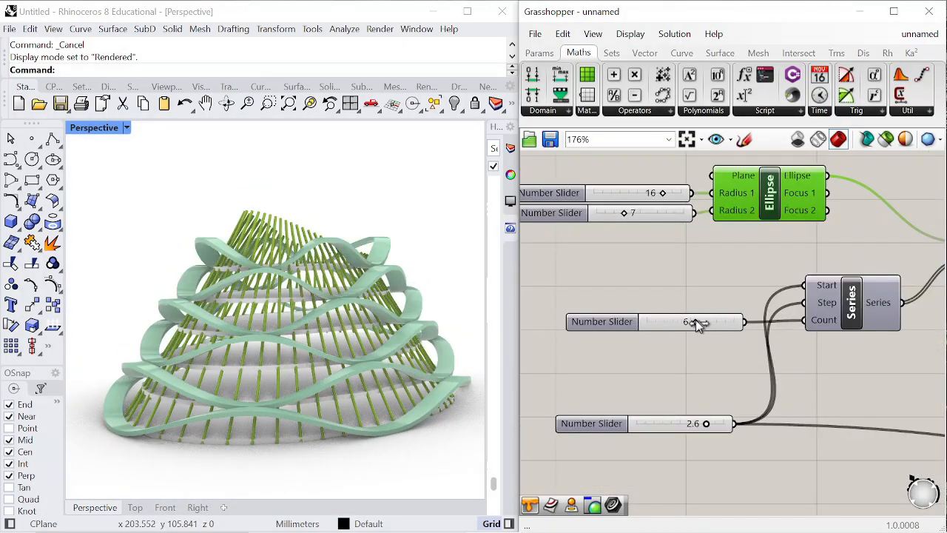
# Adjust the base ellipse to a Radius 1 of 18 and a Radius 2 of 10
pyautogui.moveTo(641, 212); pyautogui.dragTo(630, 212)
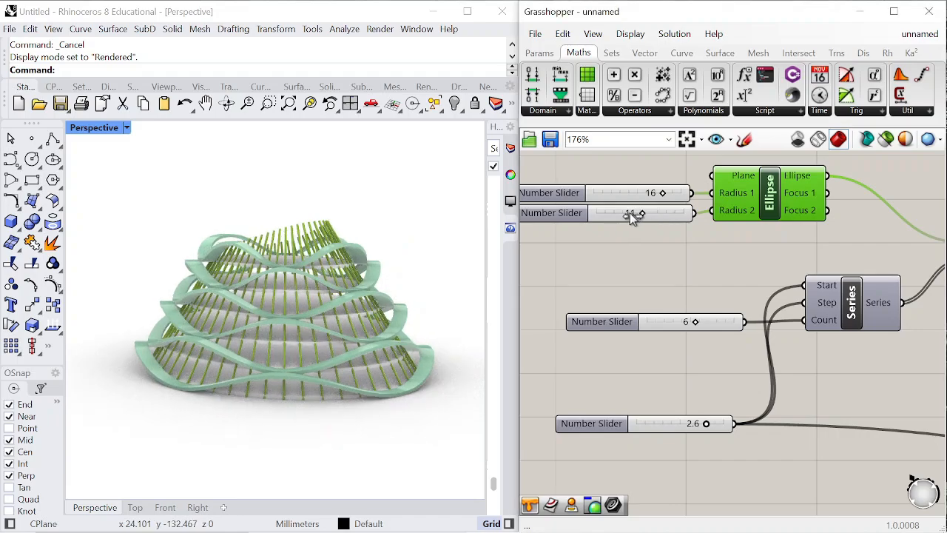
pyautogui.moveTo(357, 300)
pyautogui.mouseDown(button='right')
pyautogui.moveTo(336, 334)
pyautogui.moveTo(355, 307)
pyautogui.mouseUp(button='right')
pyautogui.scroll(3, 661, 193)
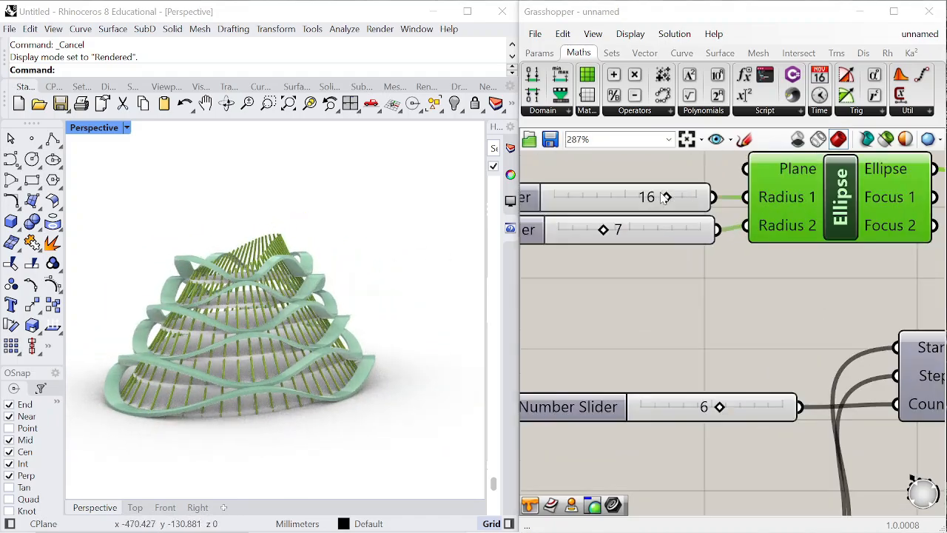
pyautogui.moveTo(681, 198); pyautogui.dragTo(688, 198)
pyautogui.moveTo(602, 229); pyautogui.dragTo(625, 232)
pyautogui.moveTo(296, 311); pyautogui.dragTo(267, 333, button='right')
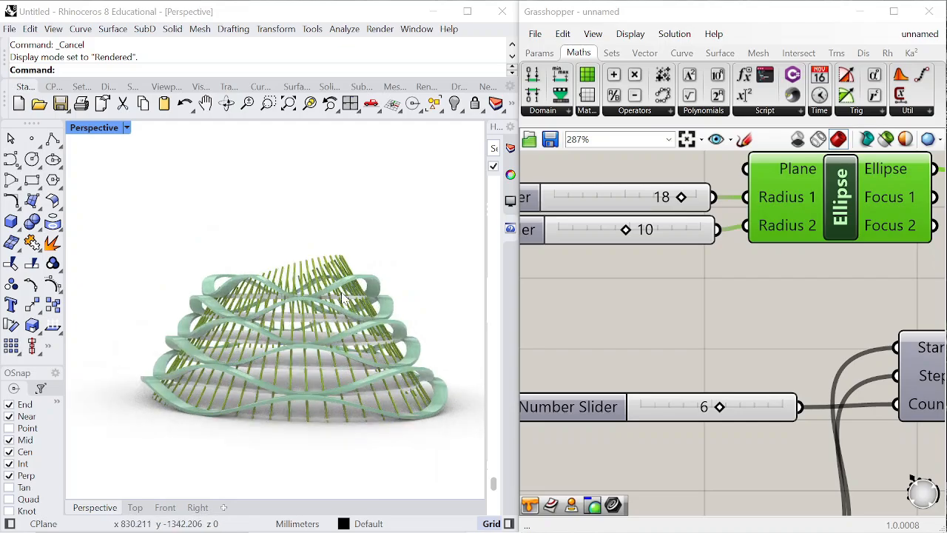
# Adjust the wave graph's upper handle so the sine curve forms three peaks, and inspect the strips around the tower
pyautogui.moveTo(657, 218)
pyautogui.mouseDown()
pyautogui.moveTo(749, 217)
pyautogui.moveTo(649, 221)
pyautogui.moveTo(669, 218)
pyautogui.mouseUp()
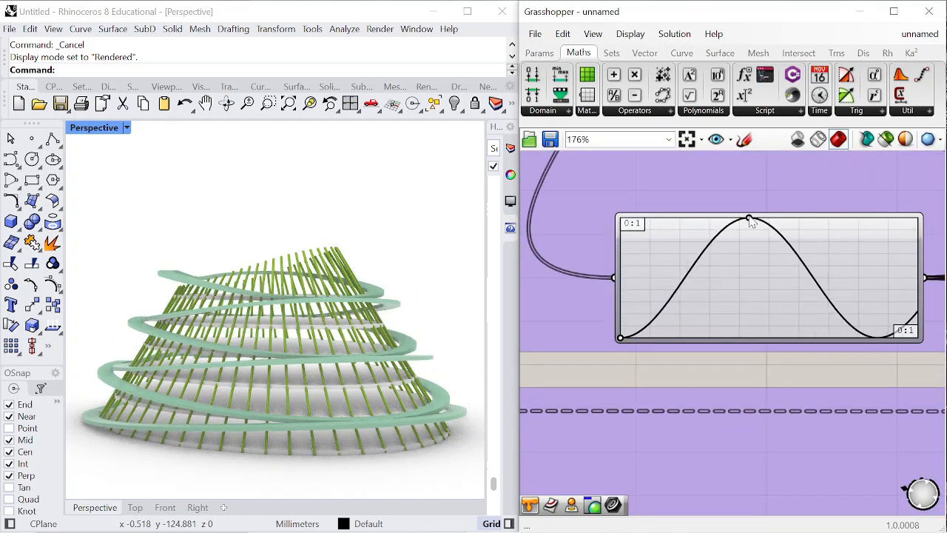
pyautogui.moveTo(370, 332); pyautogui.dragTo(418, 412, button='right')
pyautogui.scroll(-3, 426, 323)
pyautogui.scroll(3, 427, 323)
pyautogui.scroll(-1, 418, 412)
pyautogui.scroll(3, 417, 412)
pyautogui.keyDown('shift'); pyautogui.moveTo(370, 362); pyautogui.dragTo(370, 318, button='right'); pyautogui.keyUp('shift')
pyautogui.scroll(-6, 677, 267)
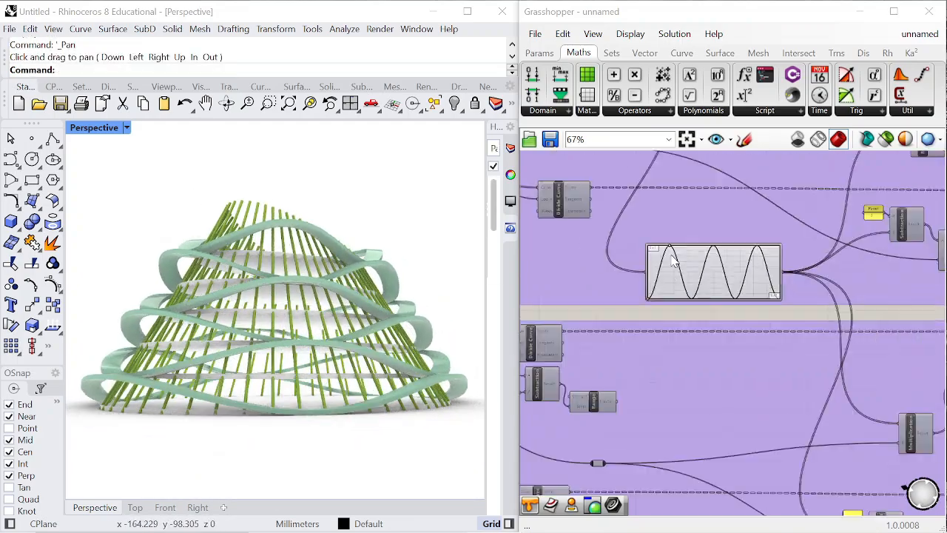
# Raise the 4.2 slider feeding the other Series' Step to near the end of its range
pyautogui.scroll(8, 788, 387)
pyautogui.scroll(-6, 804, 386)
pyautogui.scroll(6, 626, 249)
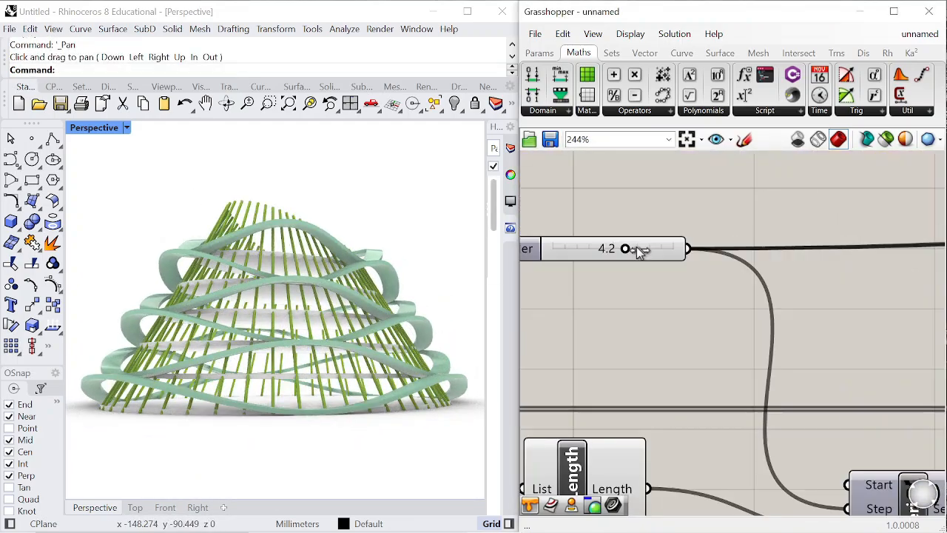
pyautogui.moveTo(625, 249); pyautogui.dragTo(672, 249)
pyautogui.moveTo(278, 359); pyautogui.dragTo(314, 370, button='right')
# Set the offset Series' Count slider to 7 and view the rendered tower from several sides
pyautogui.scroll(-8, 807, 269)
pyautogui.scroll(9, 805, 270)
pyautogui.moveTo(777, 292); pyautogui.dragTo(790, 295)
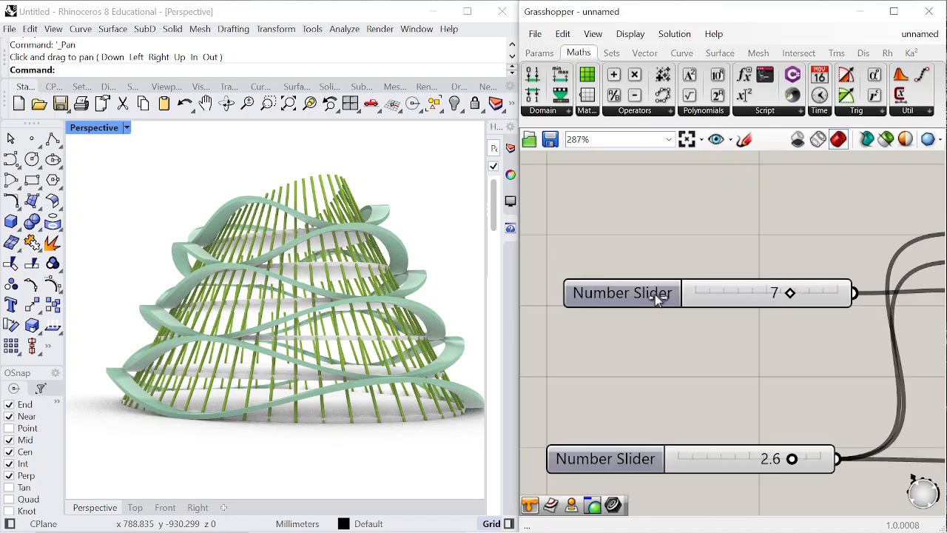
pyautogui.moveTo(352, 318); pyautogui.dragTo(319, 341, button='right')
pyautogui.moveTo(319, 340); pyautogui.dragTo(333, 318, button='right')
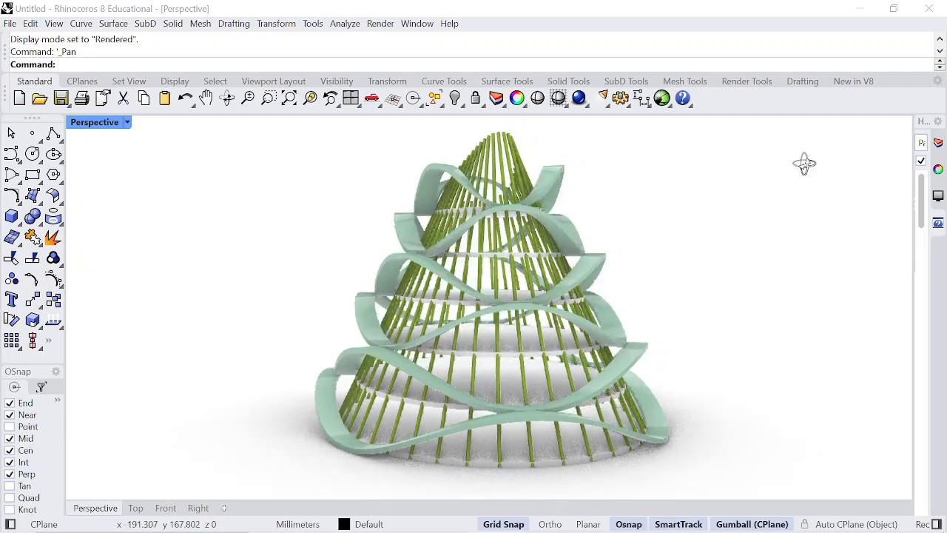
pyautogui.moveTo(804, 164); pyautogui.dragTo(750, 169, button='right')
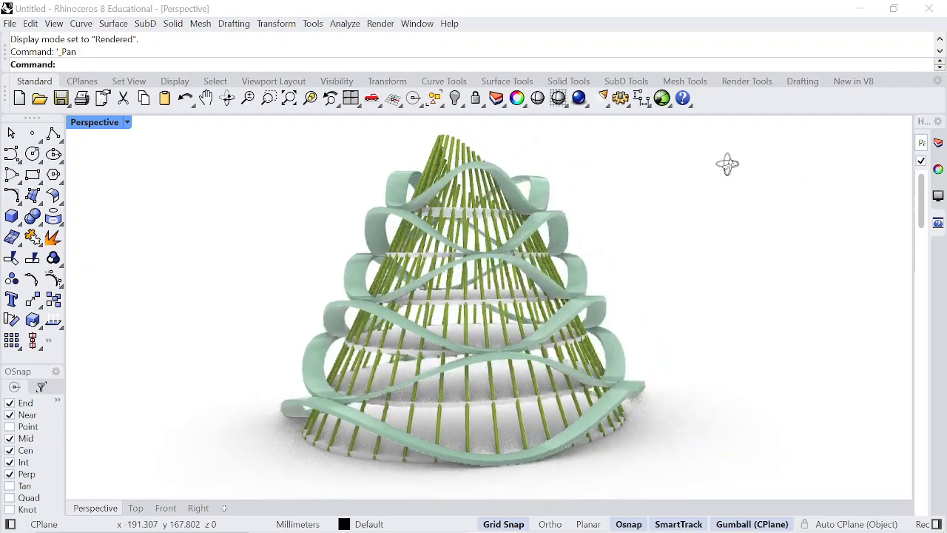